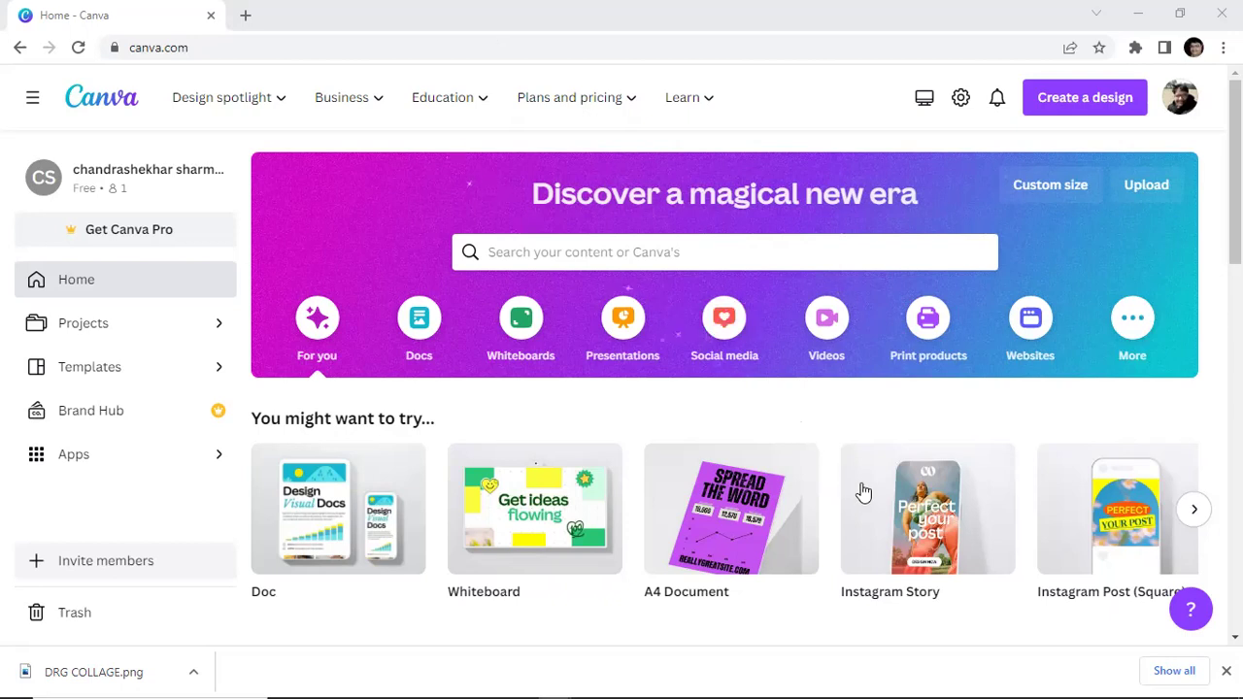
Create a blank Instagram Story design from the suggested design types.
mouse_move(863, 493)
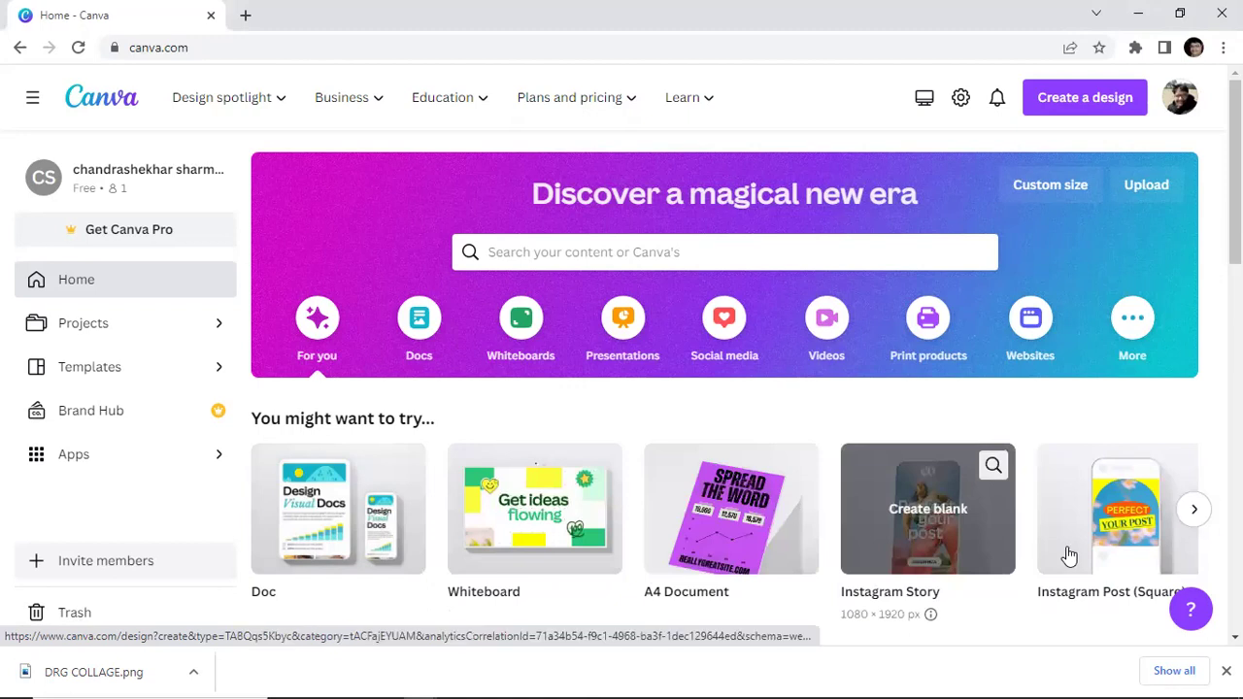
click(1194, 514)
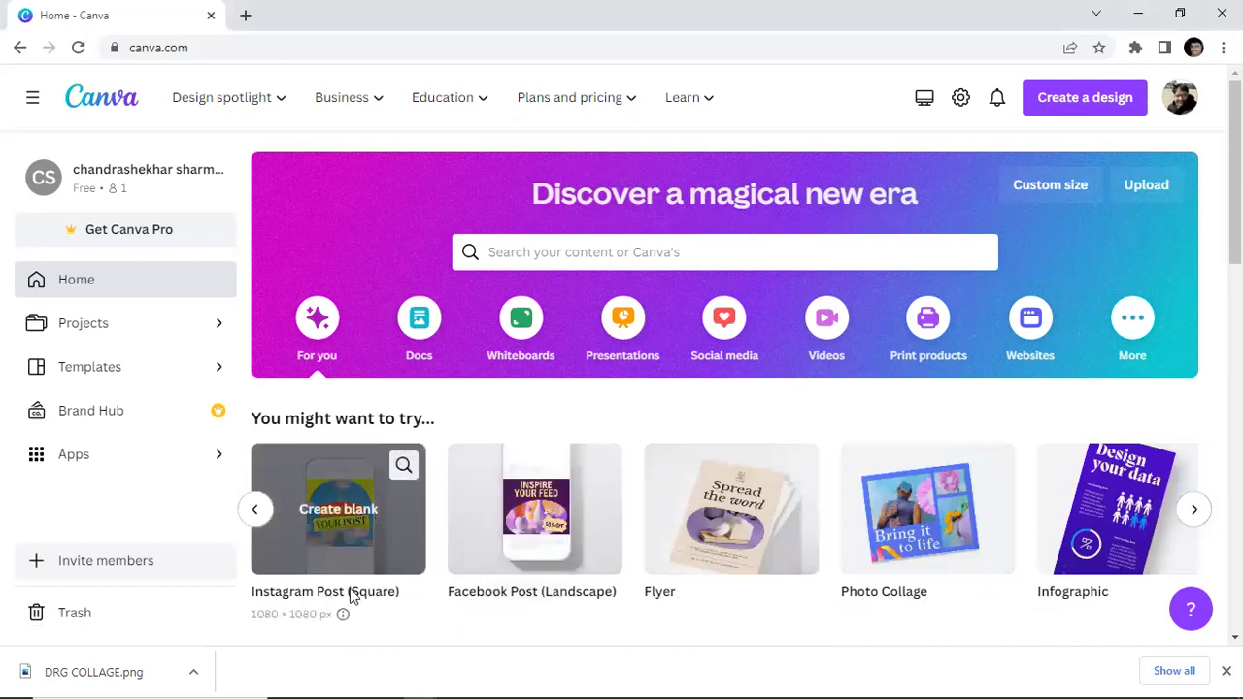
click(255, 521)
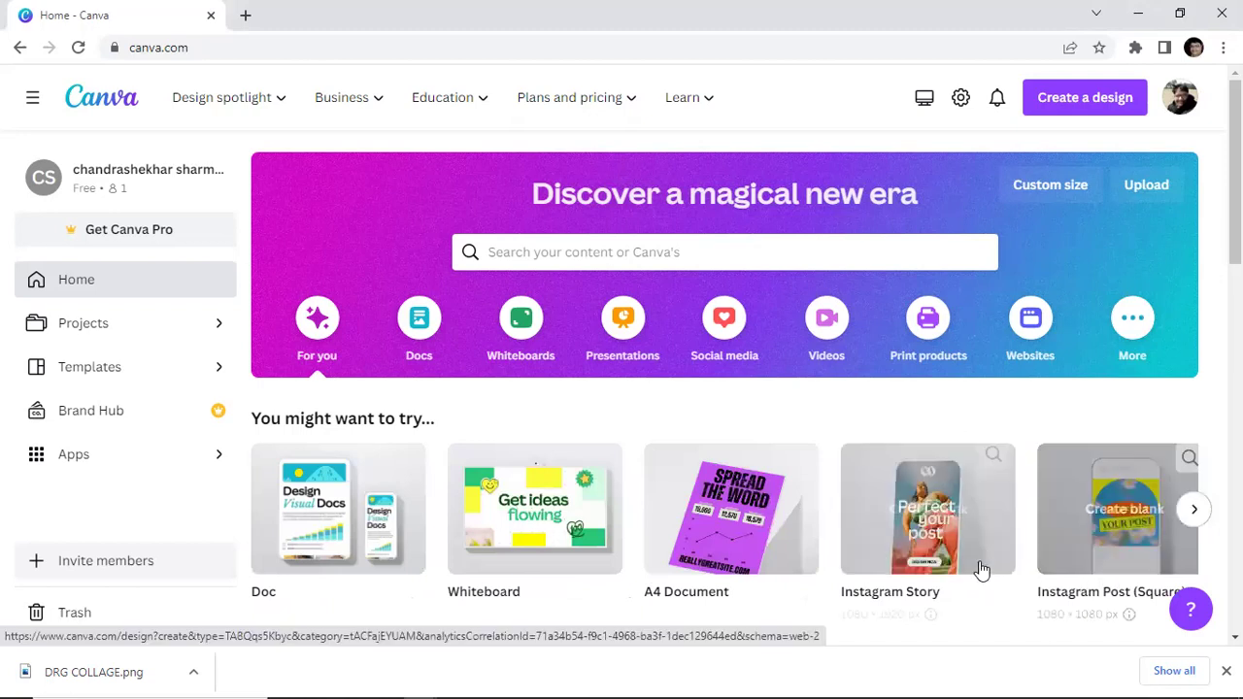
click(929, 525)
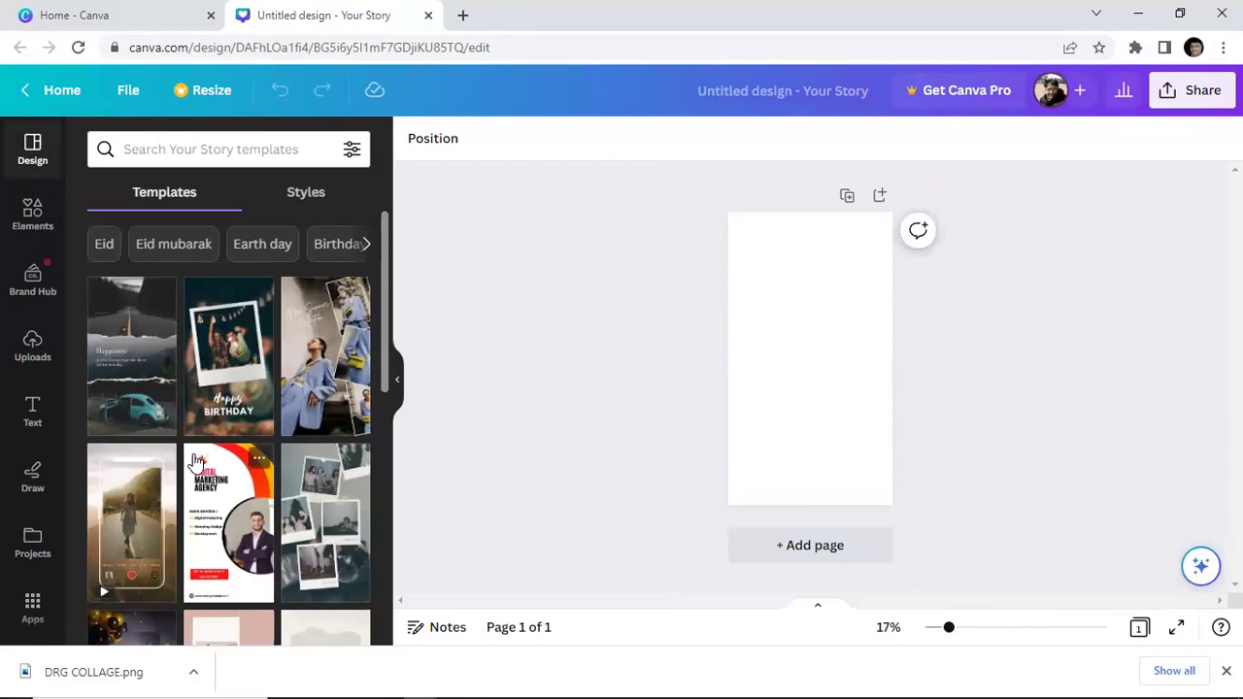
Browse the story templates and apply the dark Happy Birthday template with gold balloons and confetti to the blank page.
scroll(194, 464, down, 2)
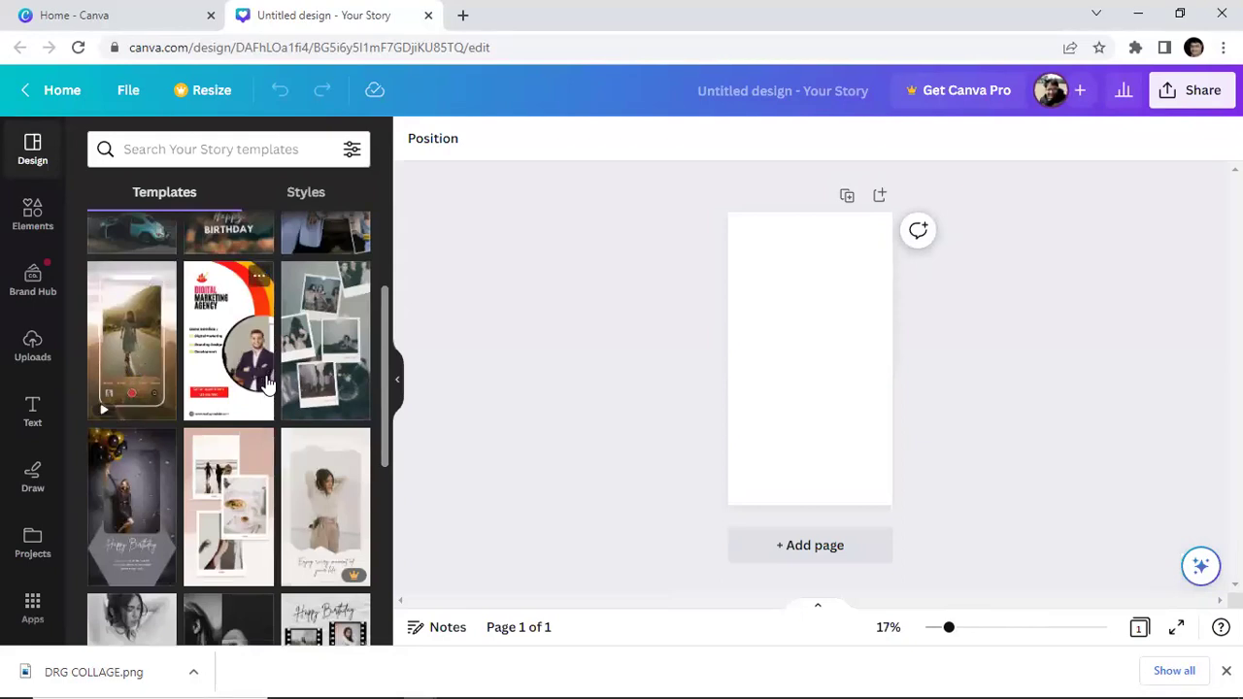
scroll(267, 383, down, 1)
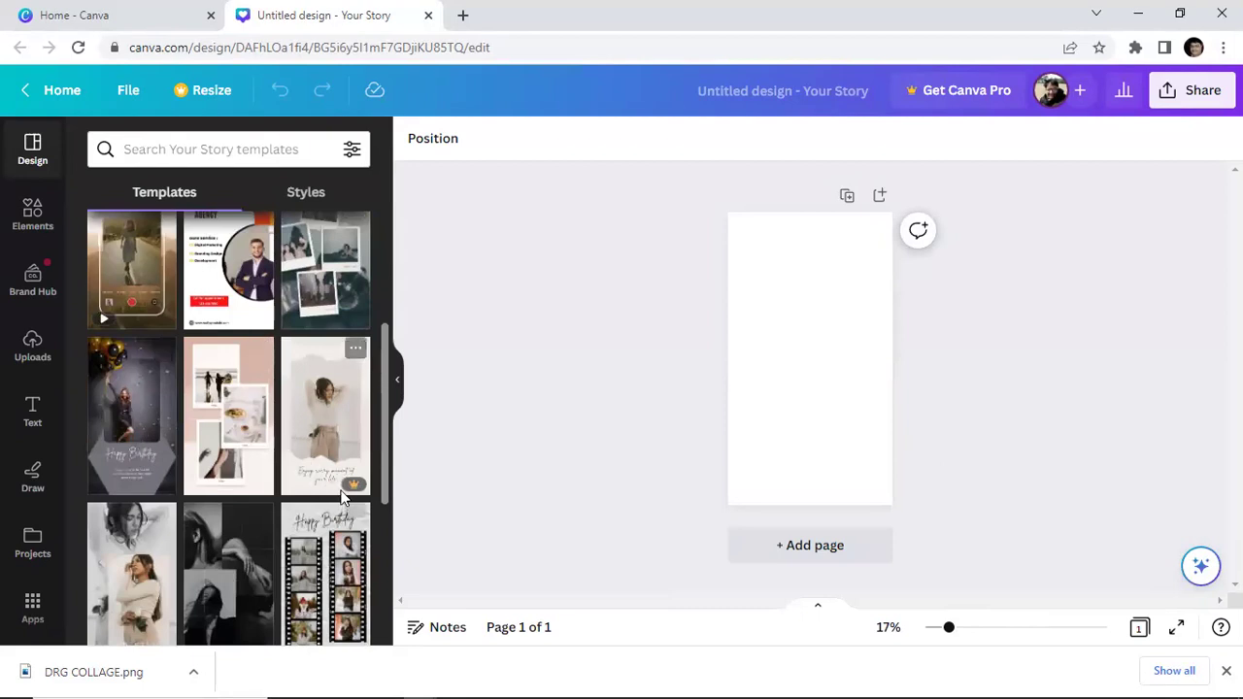
scroll(342, 498, down, 3)
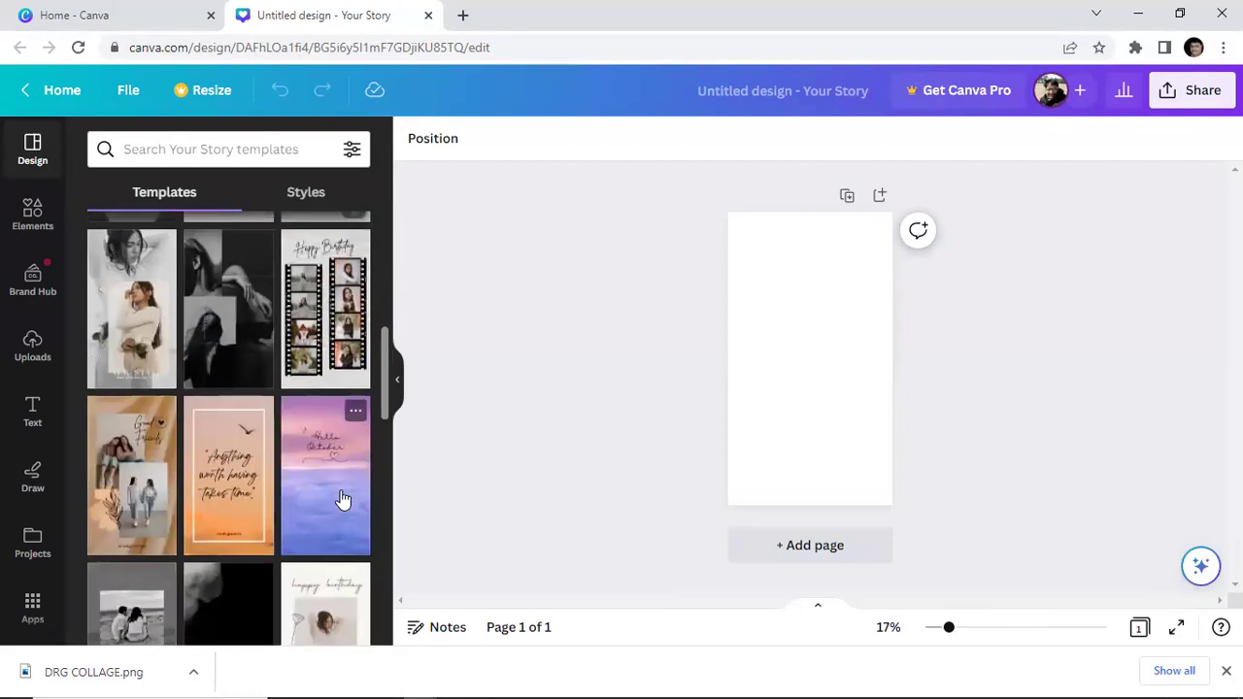
scroll(342, 498, down, 2)
scroll(342, 498, down, 4)
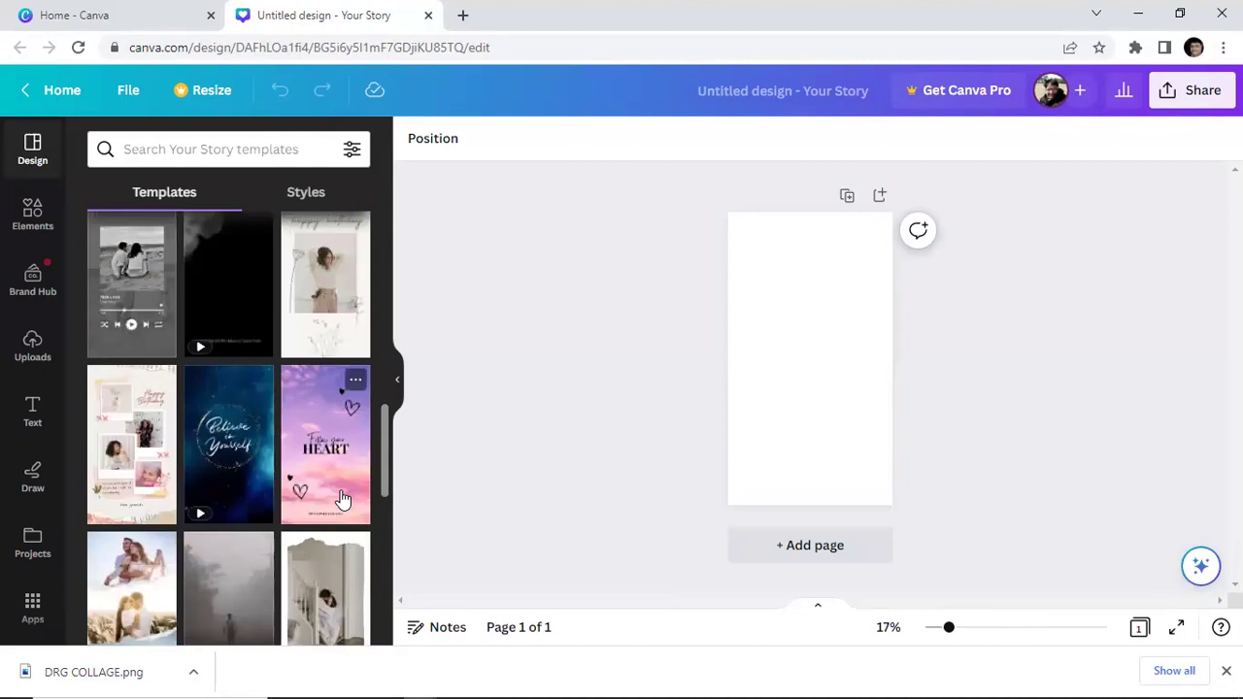
scroll(341, 498, up, 5)
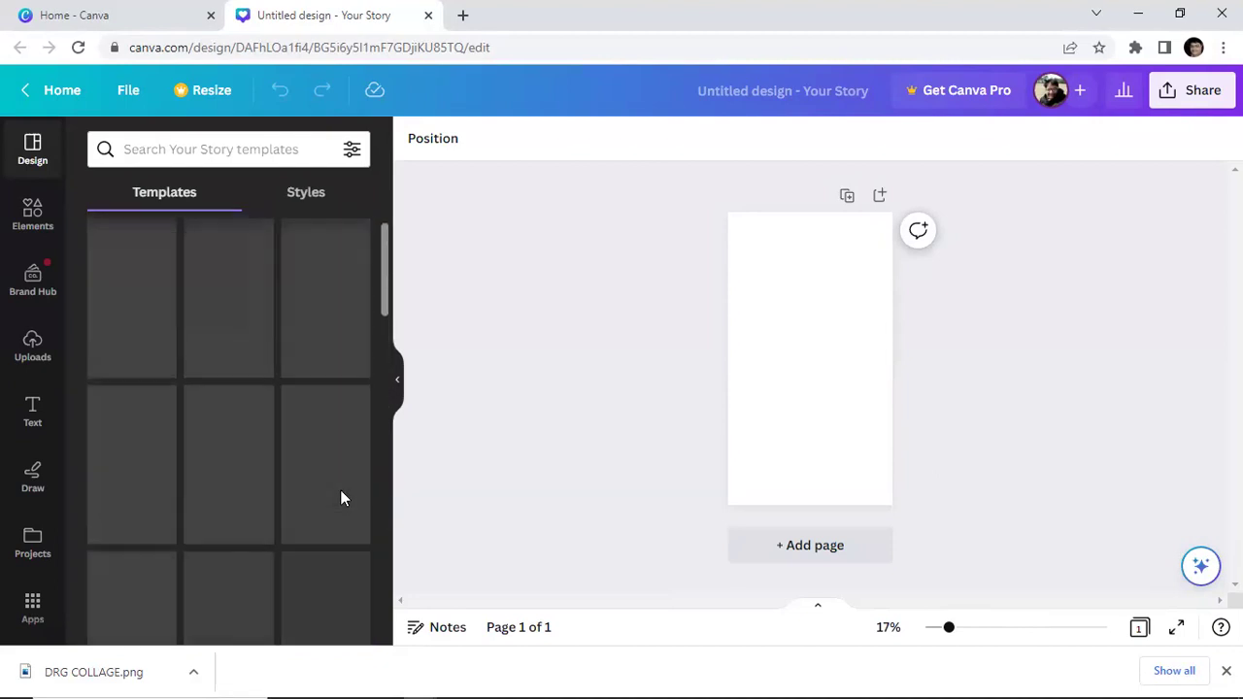
scroll(339, 498, up, 2)
scroll(340, 498, down, 2)
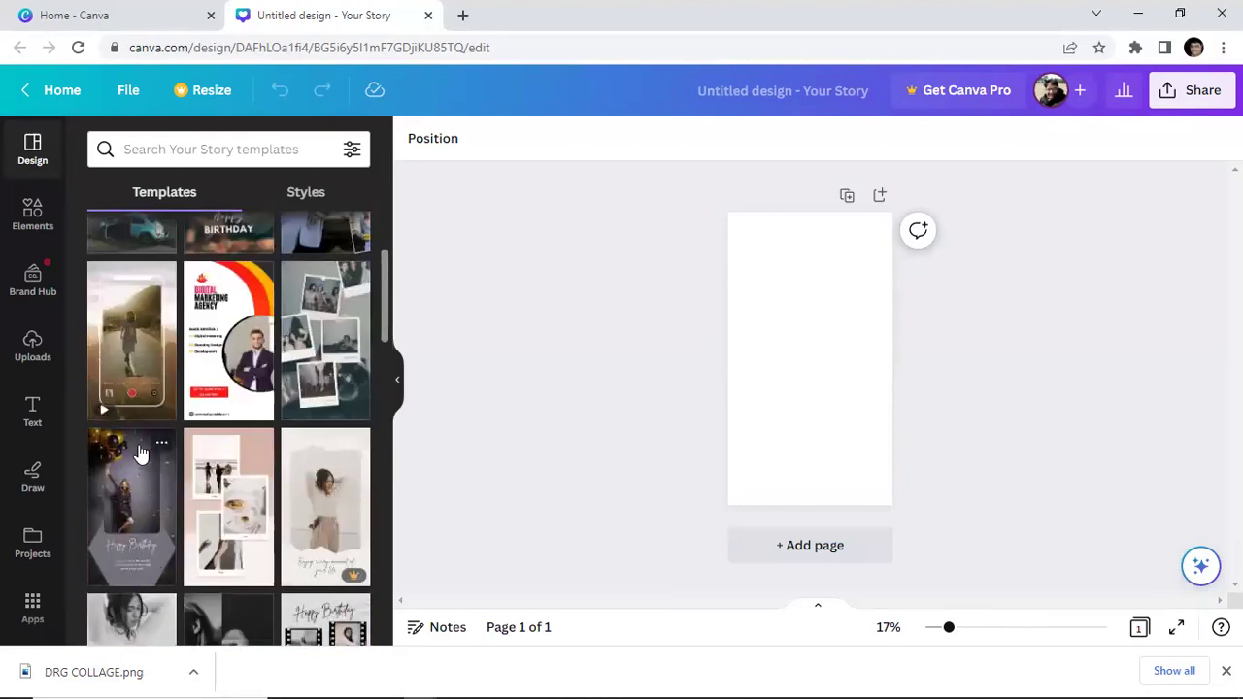
click(133, 503)
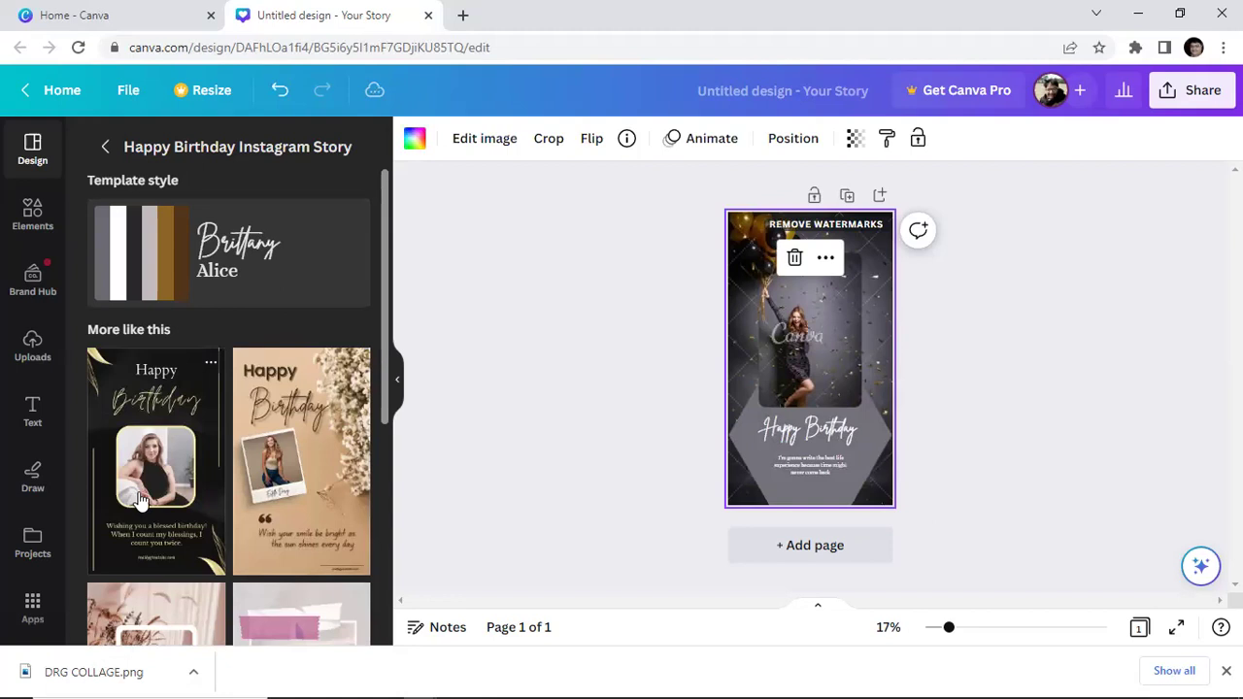
Browse more story templates and add "Dark Your Story Vintage Frame Photo Girl Motivation Quote" as a second page.
scroll(230, 477, down, 4)
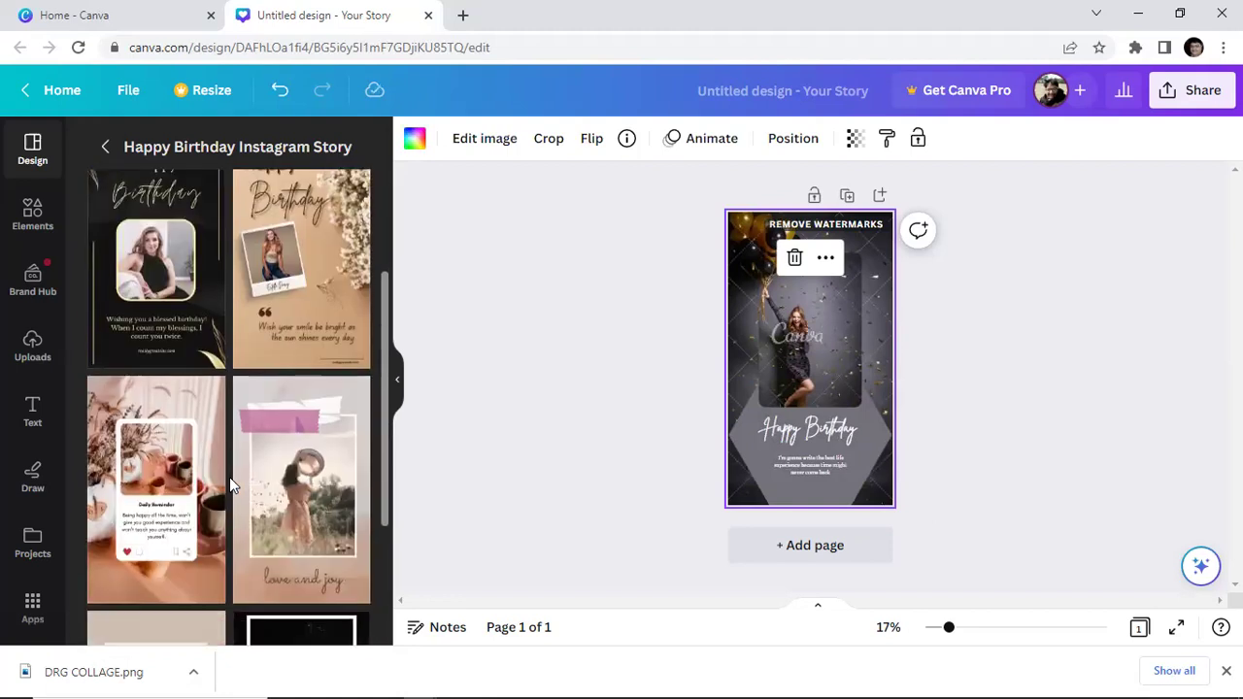
scroll(229, 477, down, 4)
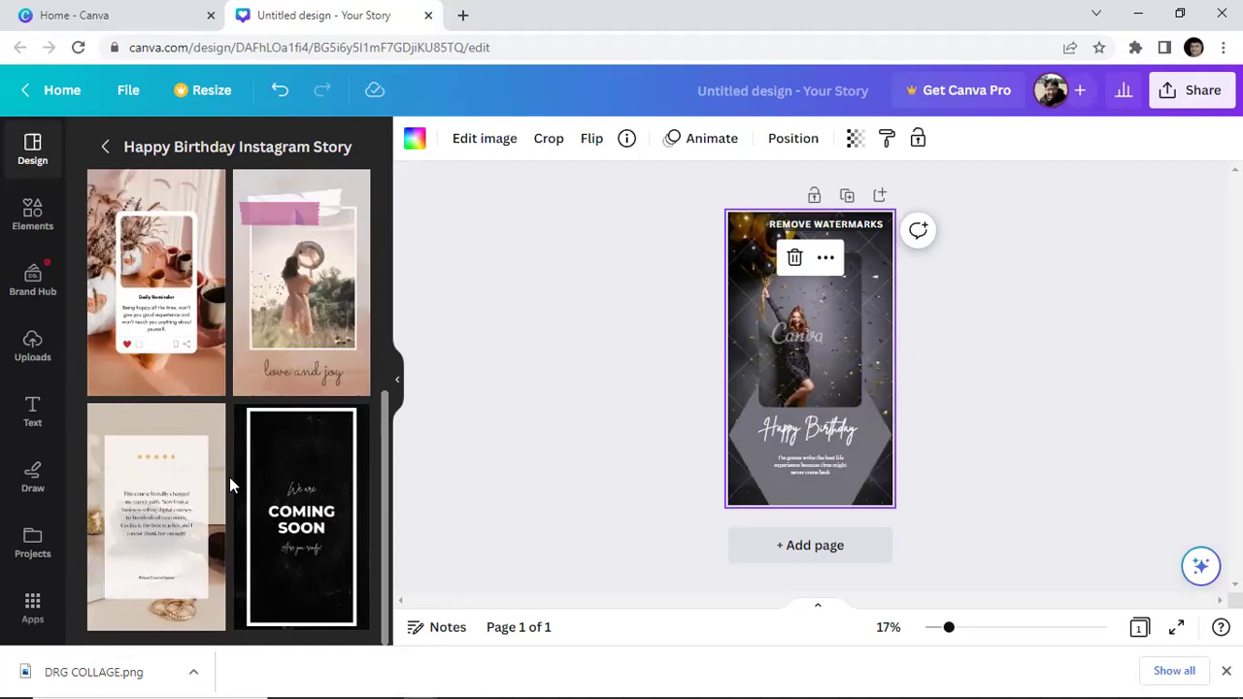
scroll(229, 477, up, 10)
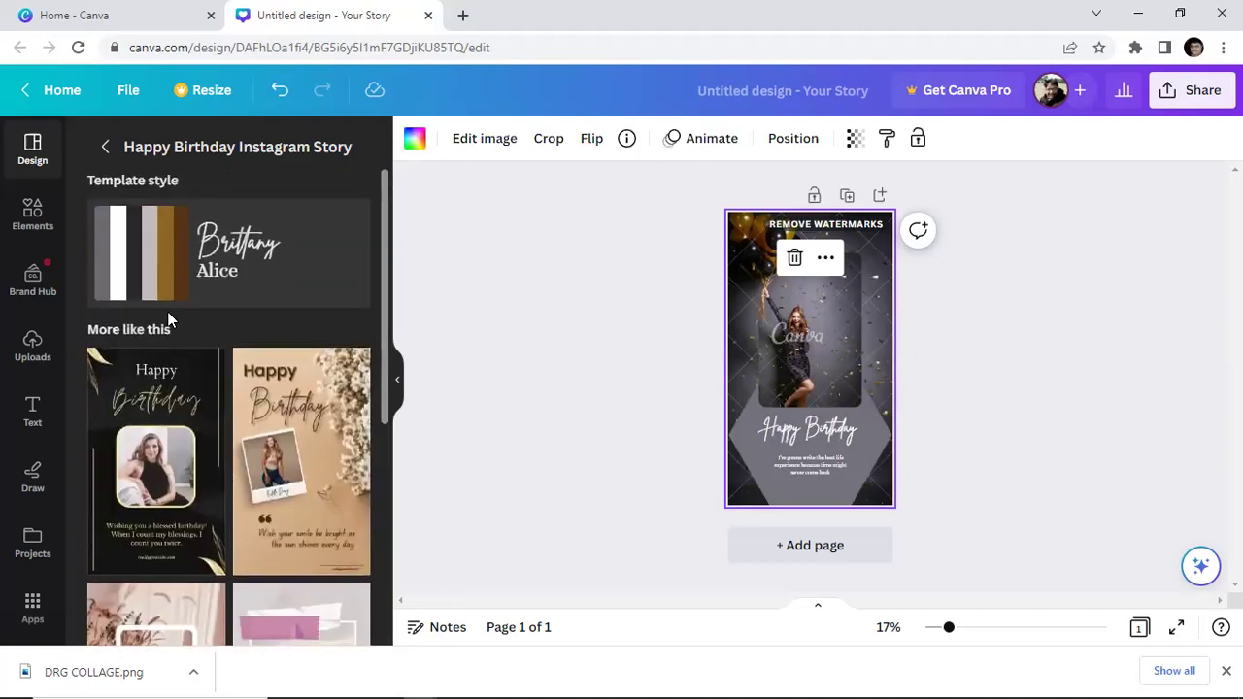
click(106, 144)
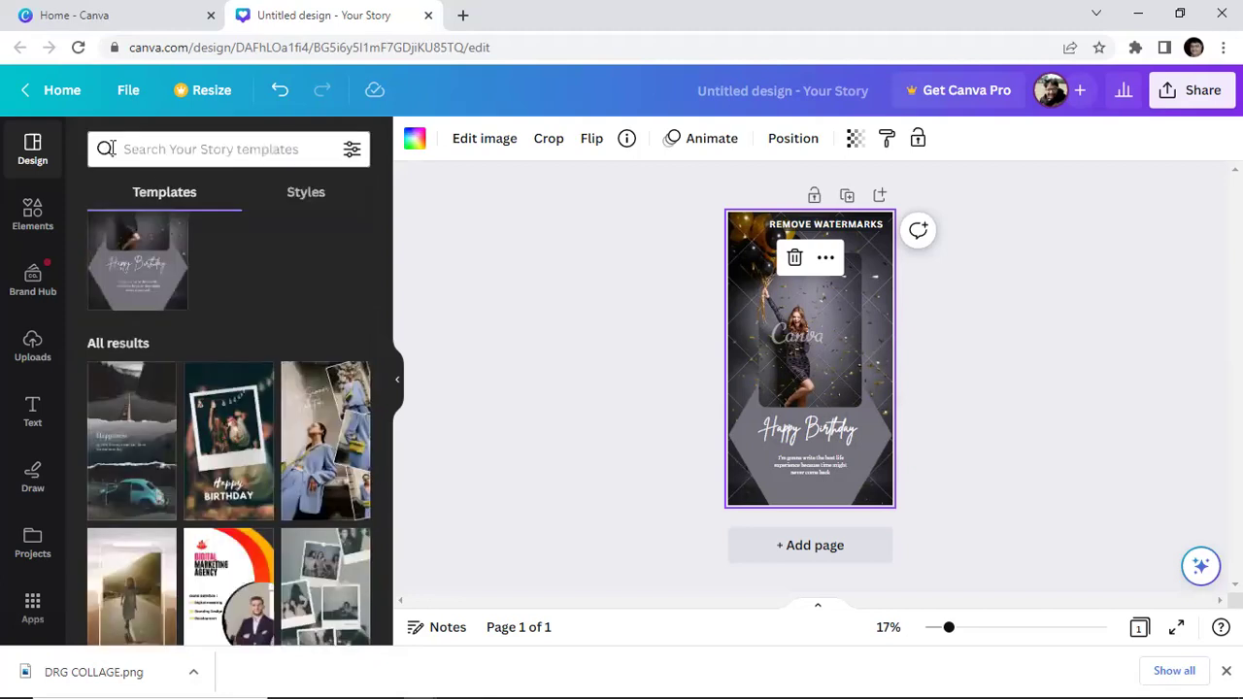
scroll(313, 431, down, 1)
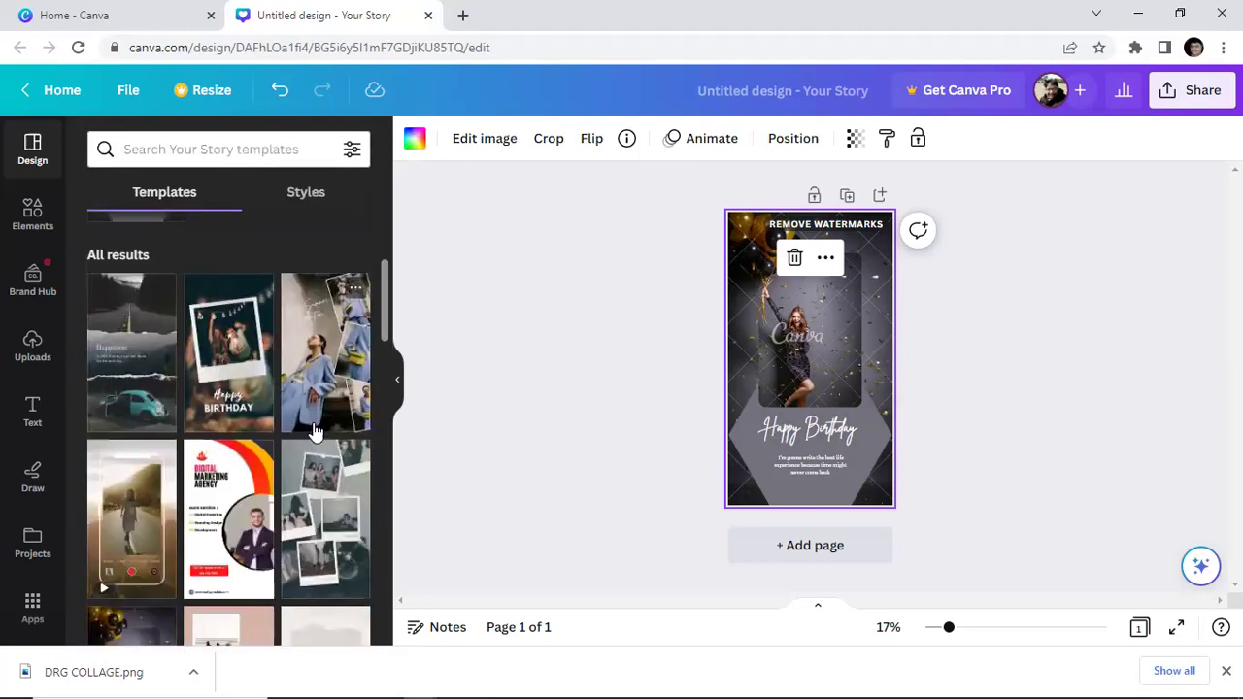
scroll(313, 431, down, 2)
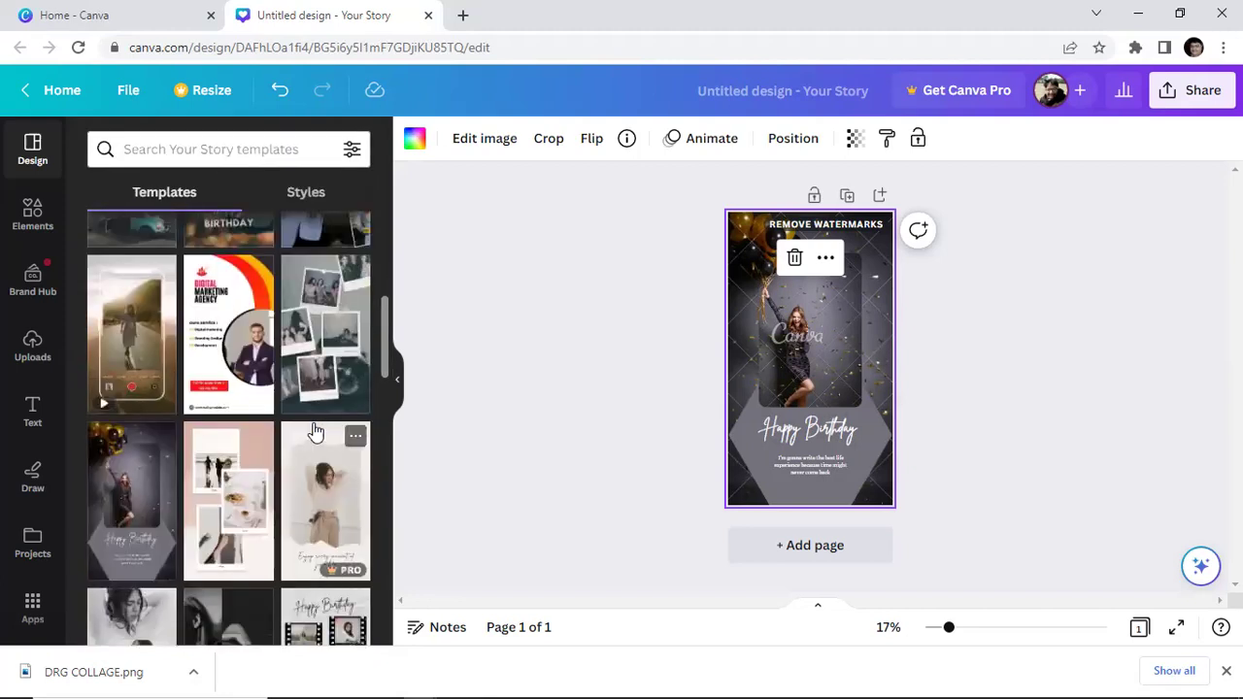
scroll(313, 431, down, 4)
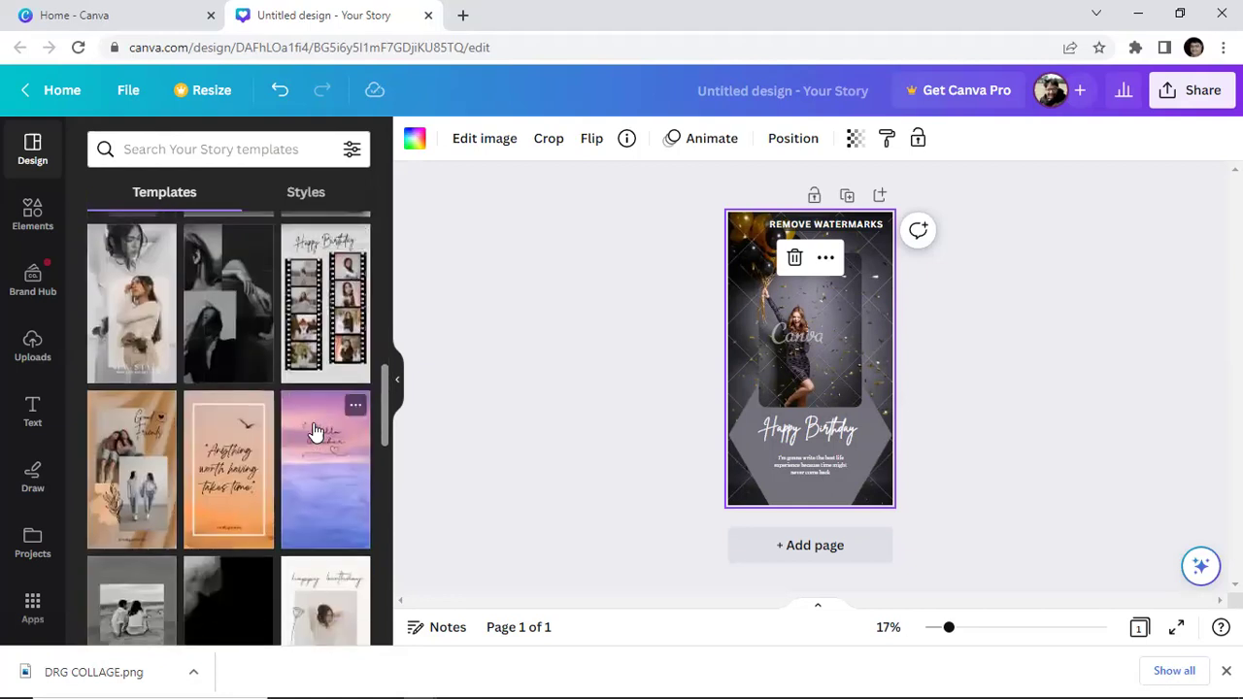
scroll(314, 431, down, 3)
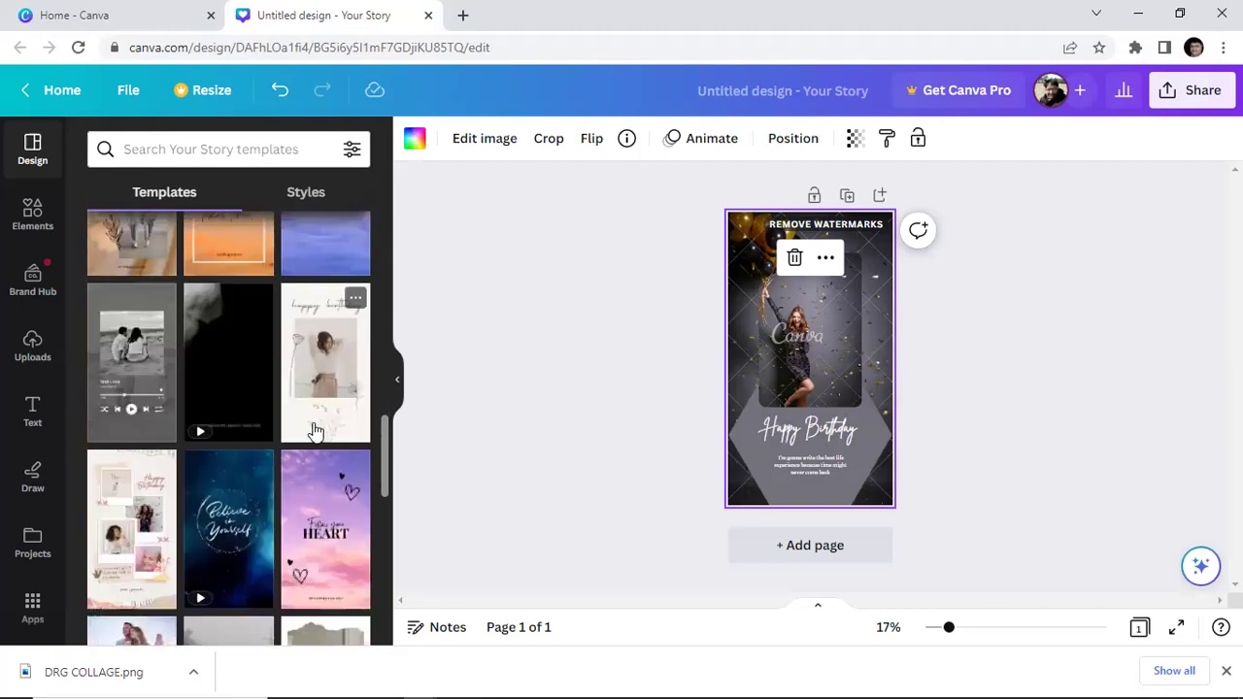
scroll(314, 431, down, 2)
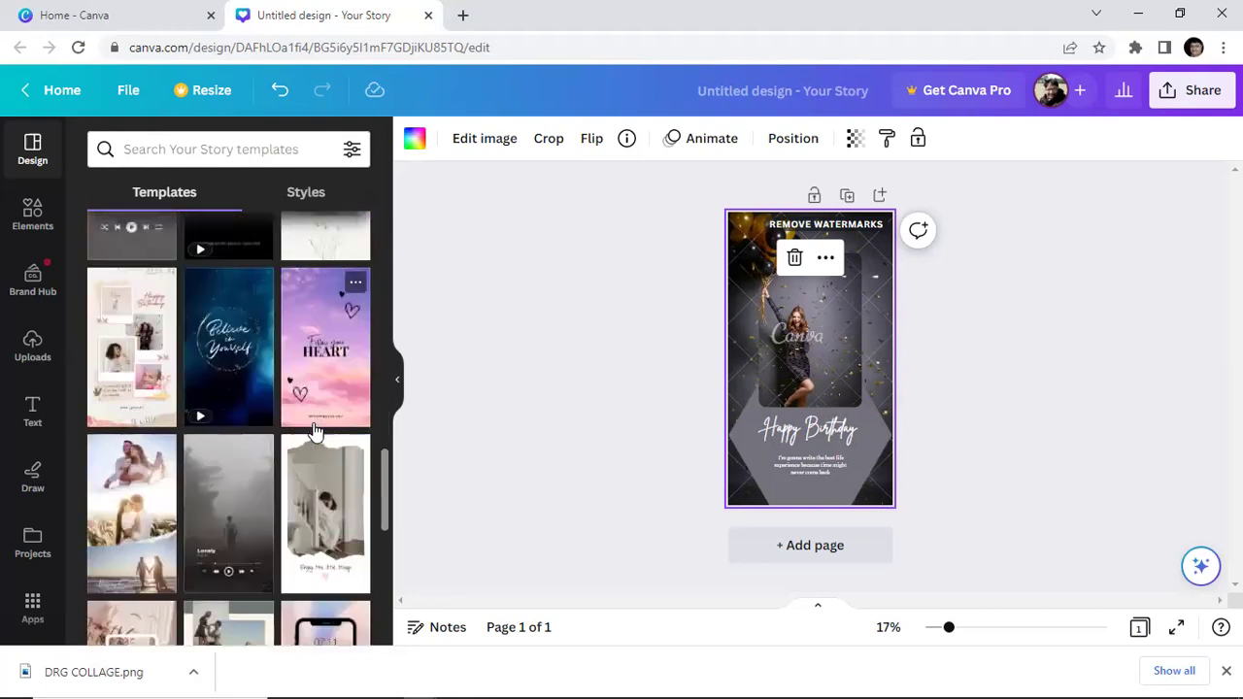
scroll(314, 431, down, 2)
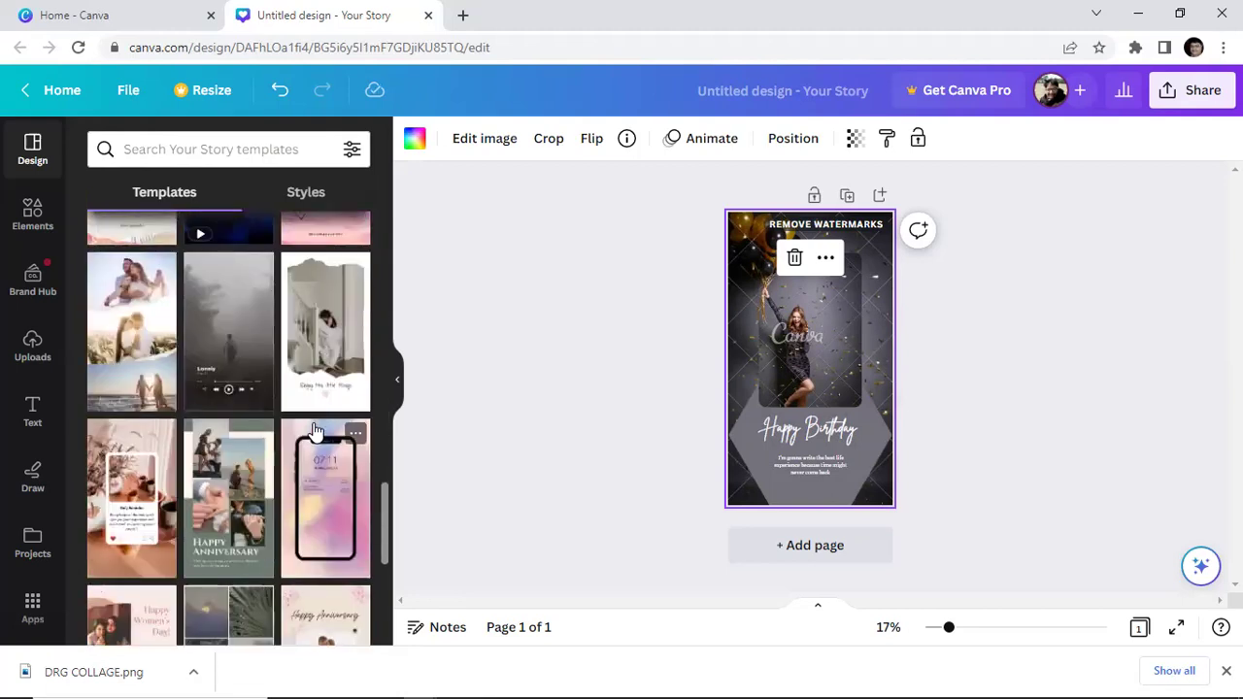
scroll(313, 432, down, 2)
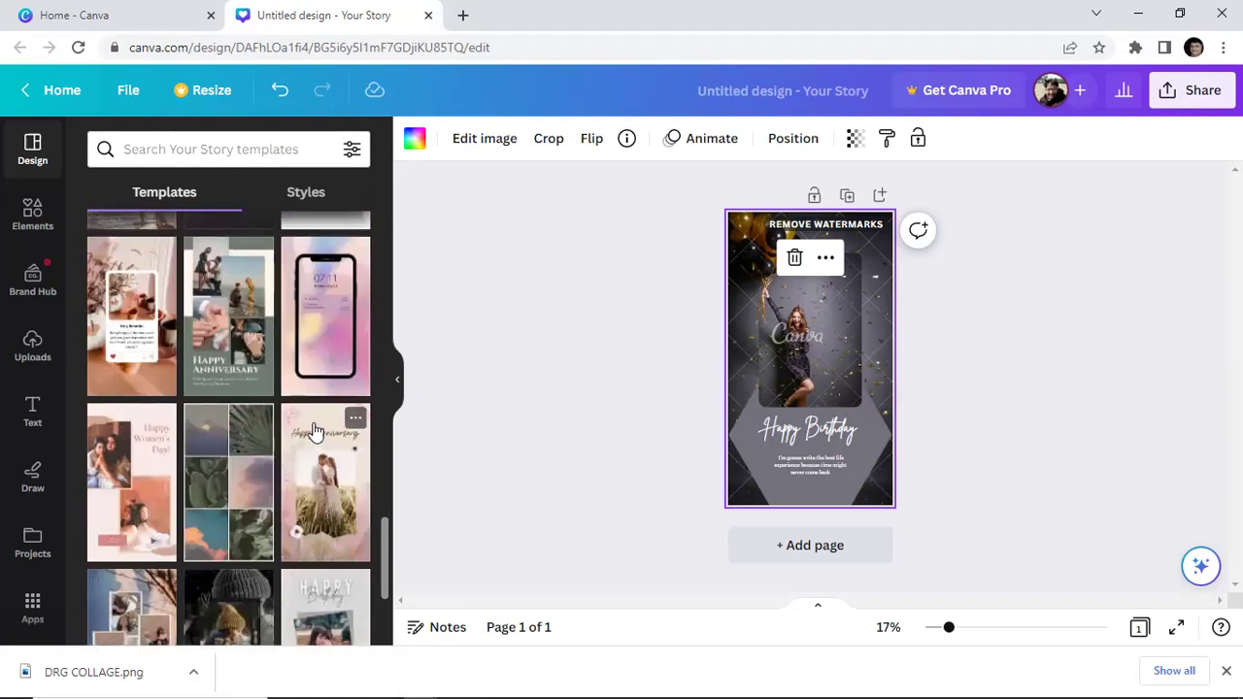
scroll(314, 431, down, 2)
scroll(313, 431, down, 2)
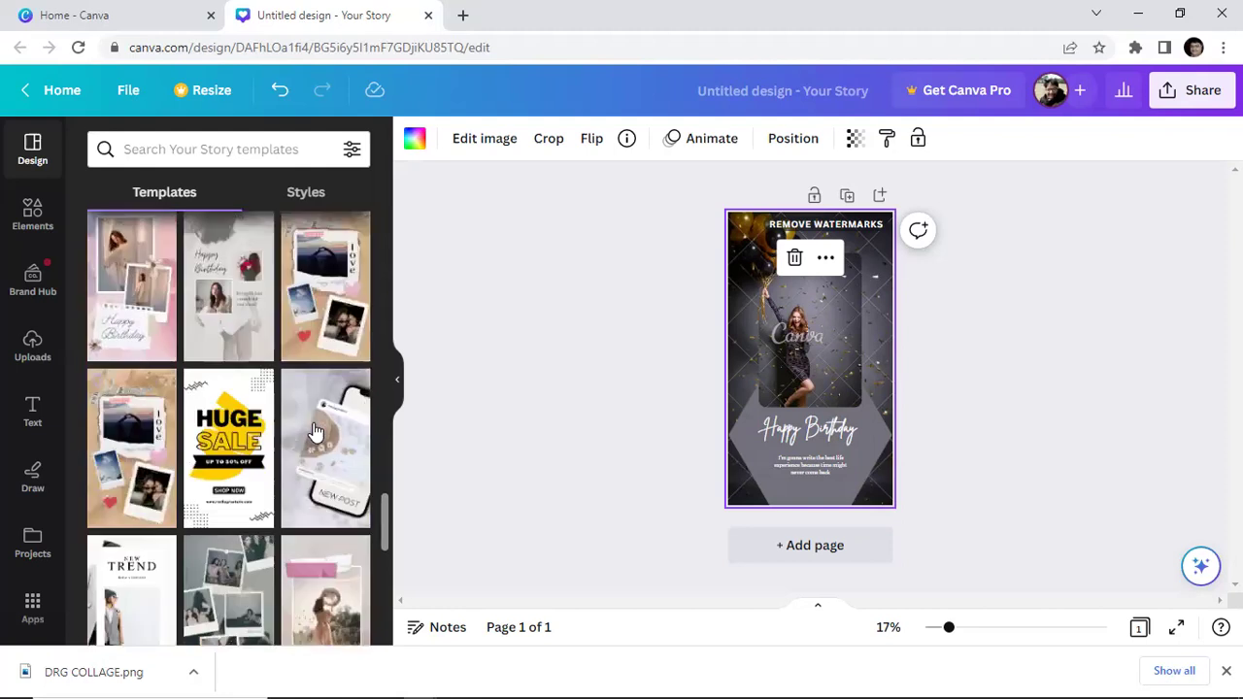
scroll(314, 431, down, 2)
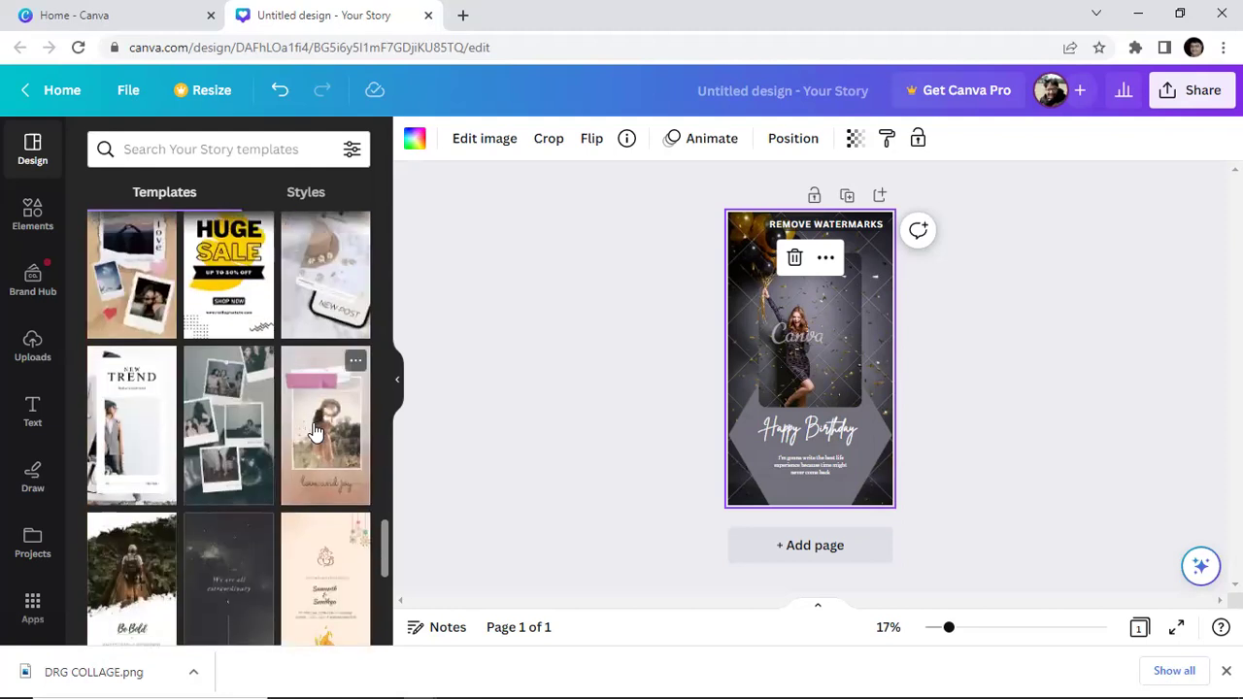
scroll(314, 431, down, 2)
scroll(314, 431, down, 2)
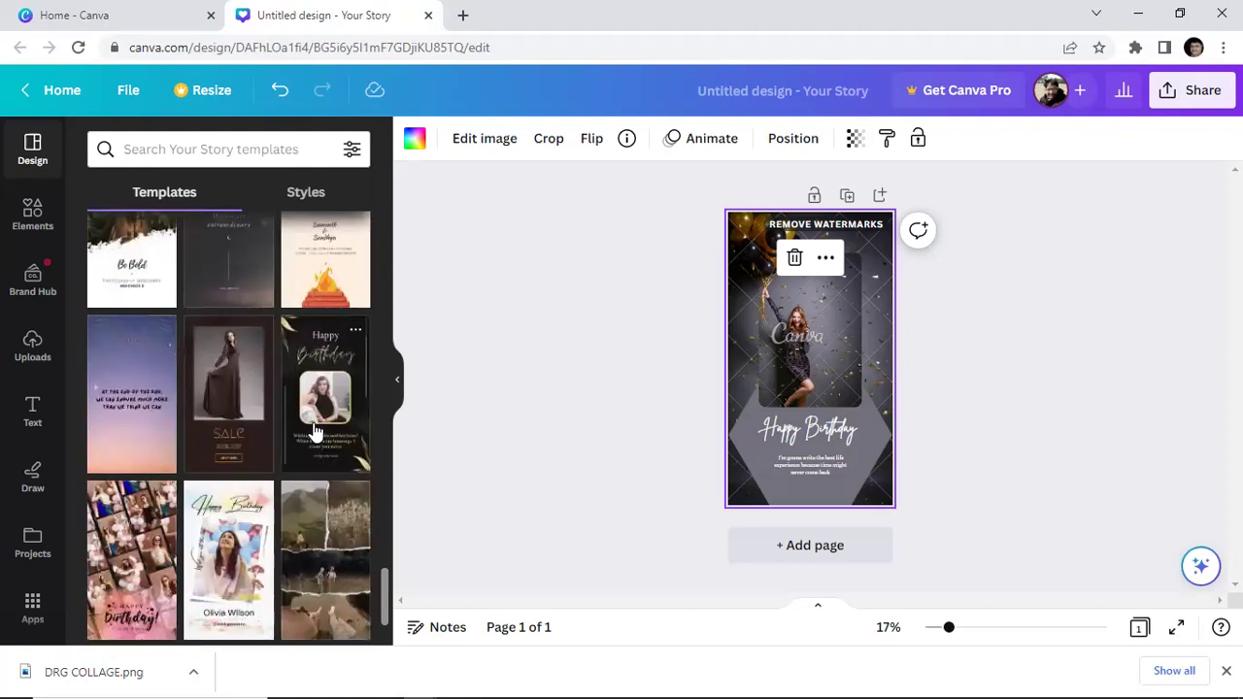
scroll(314, 431, down, 2)
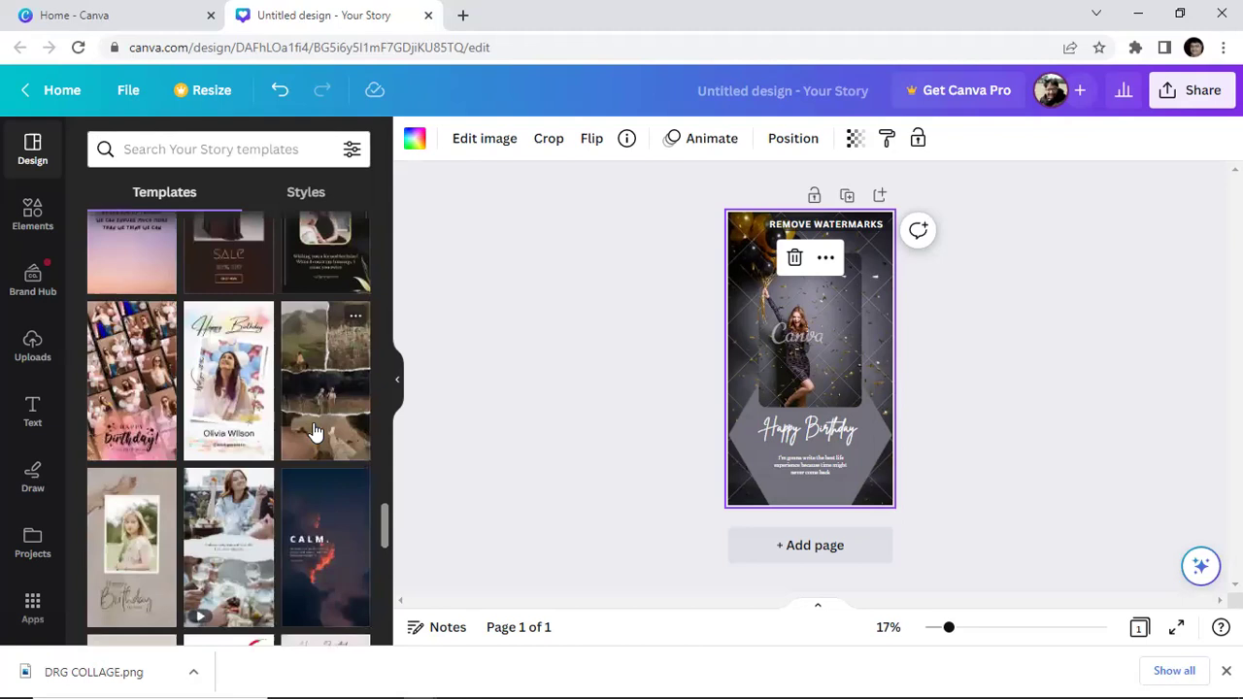
scroll(313, 431, down, 2)
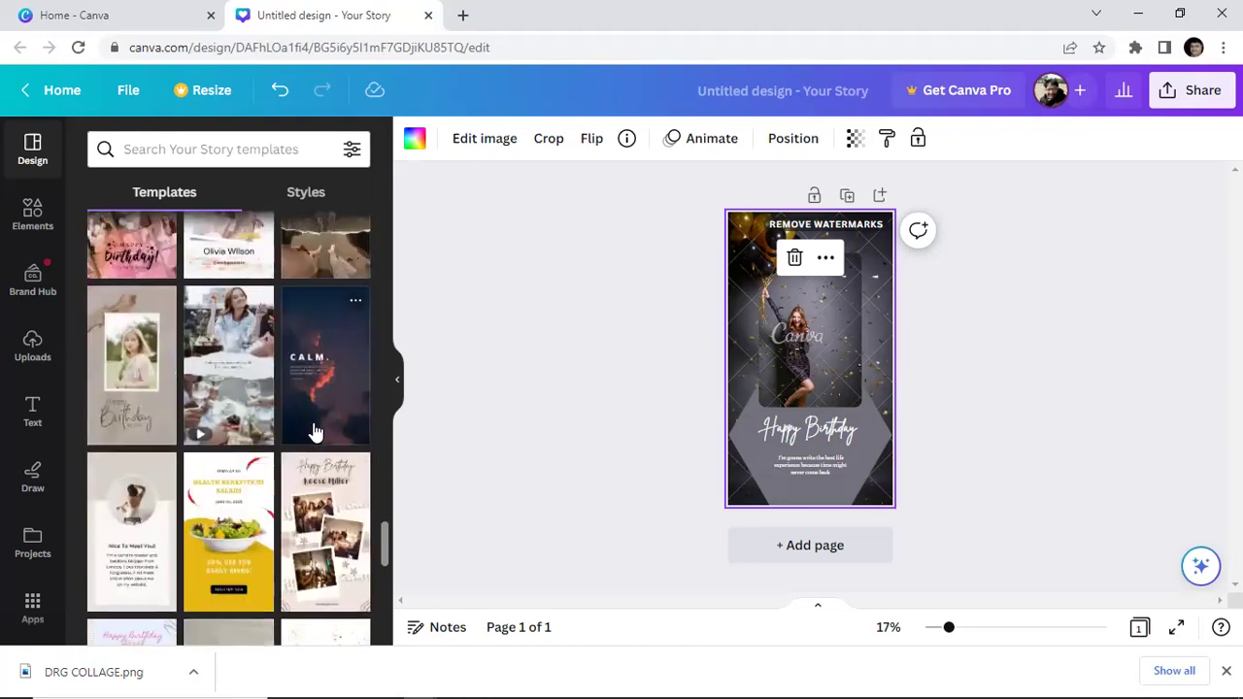
scroll(314, 431, down, 1)
scroll(313, 431, down, 2)
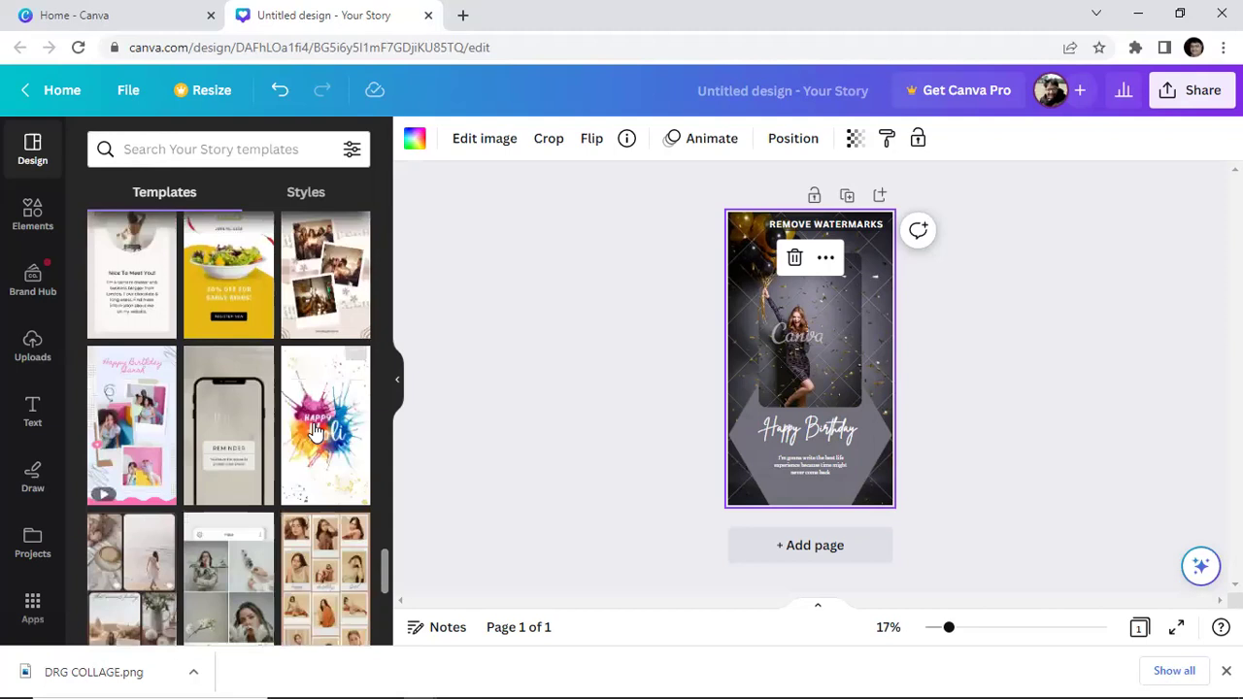
scroll(314, 431, down, 5)
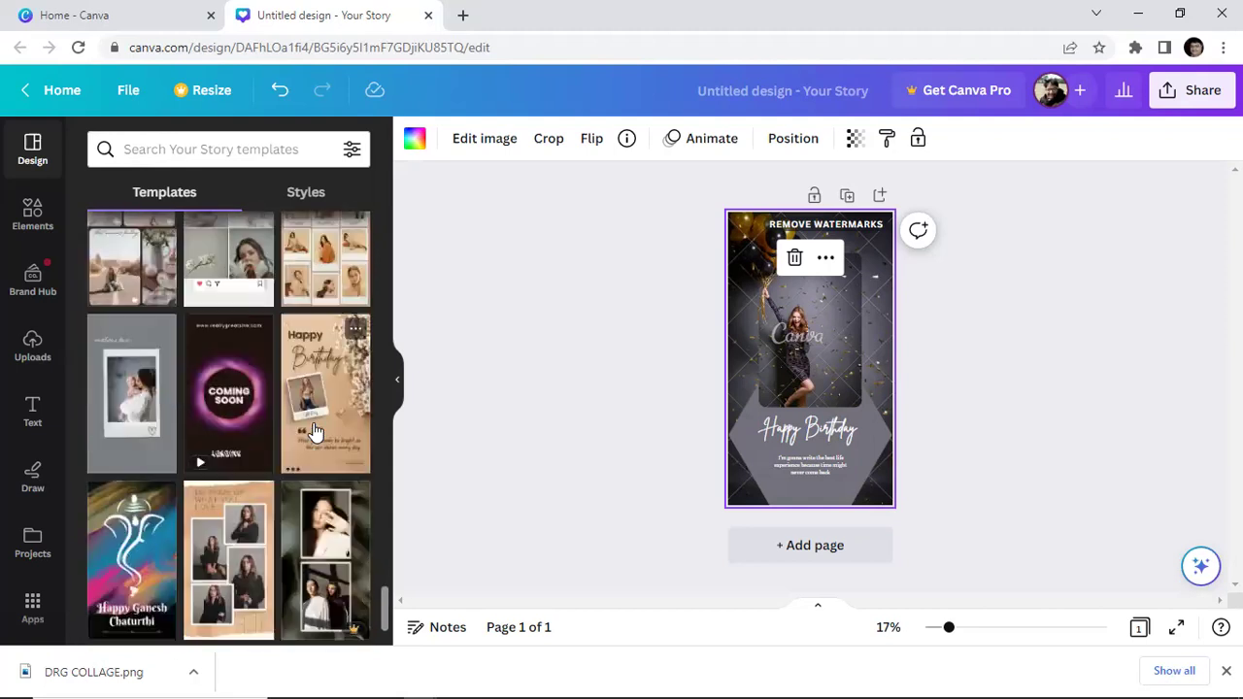
scroll(314, 431, down, 3)
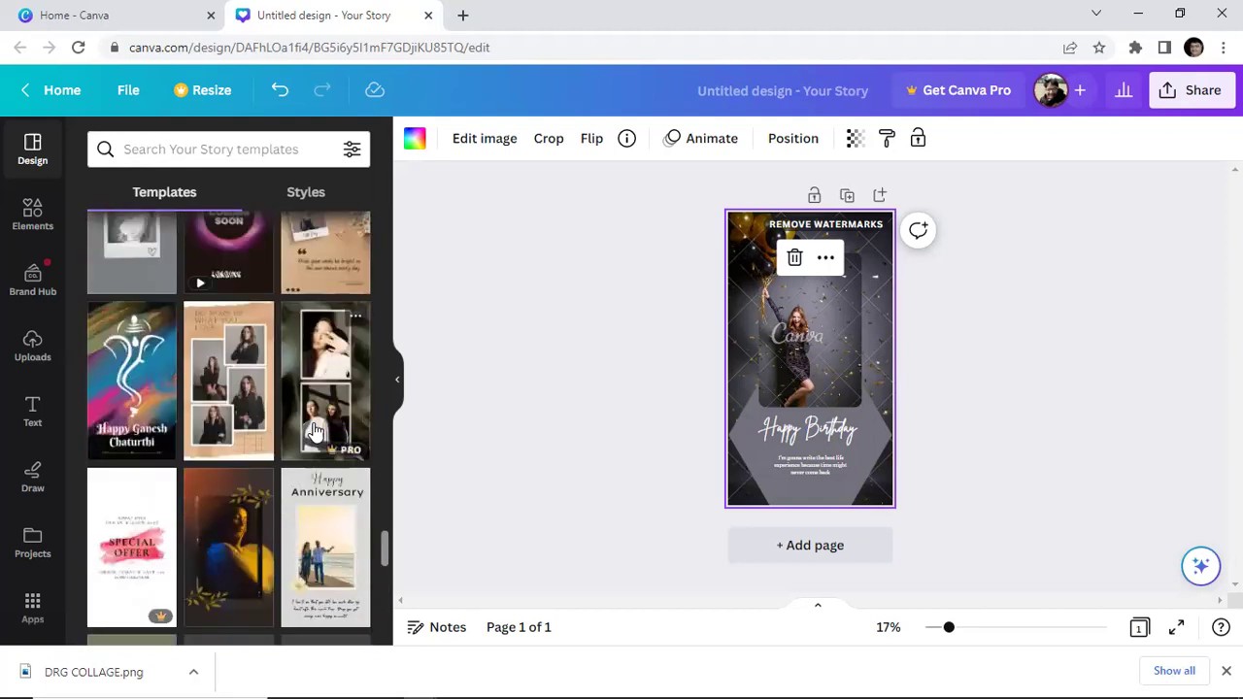
scroll(314, 431, down, 2)
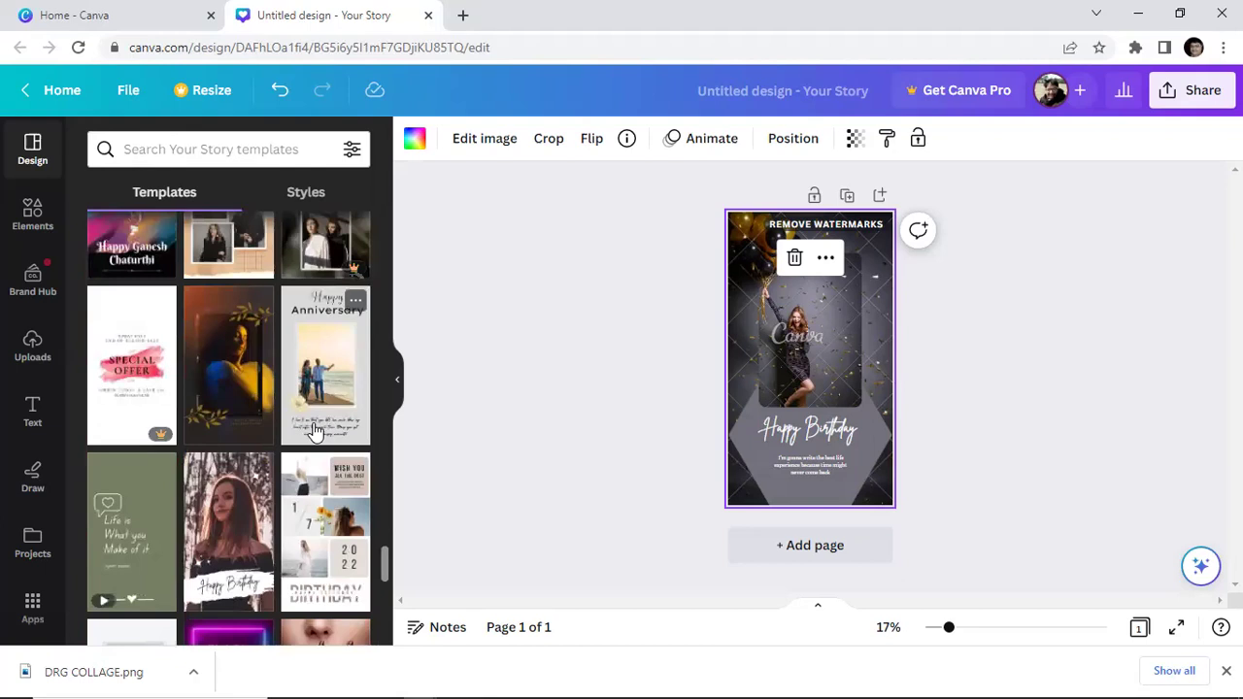
scroll(314, 431, down, 2)
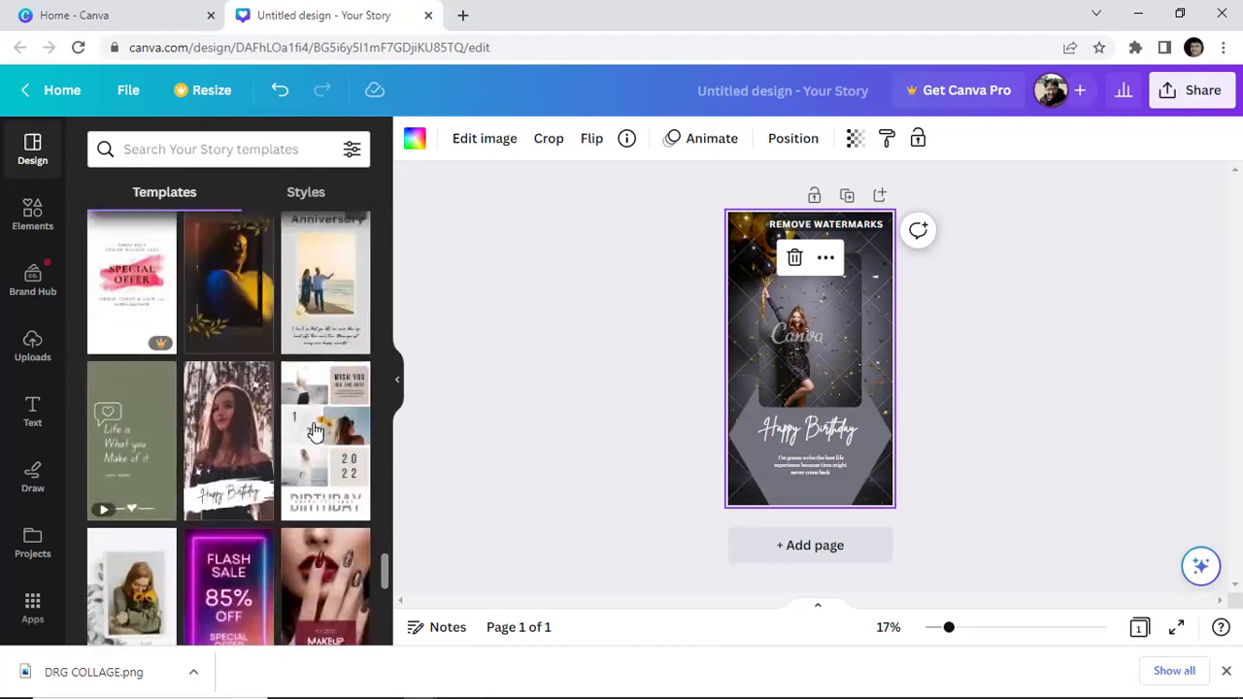
click(235, 284)
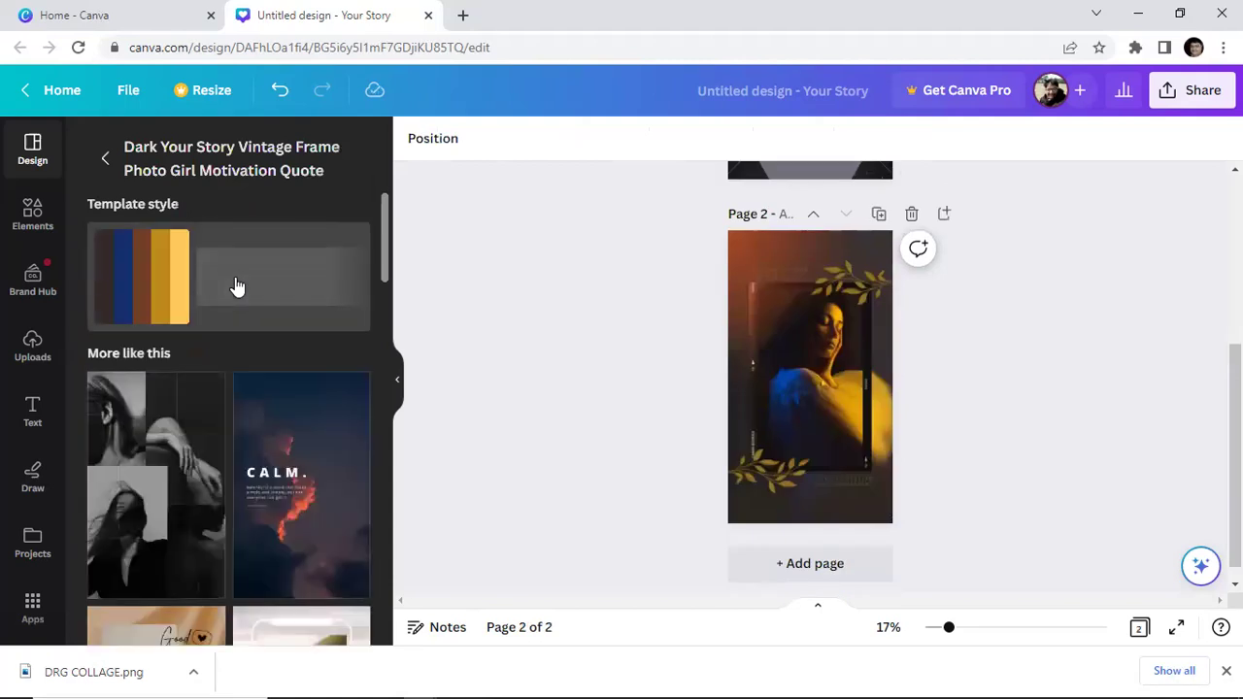
click(830, 488)
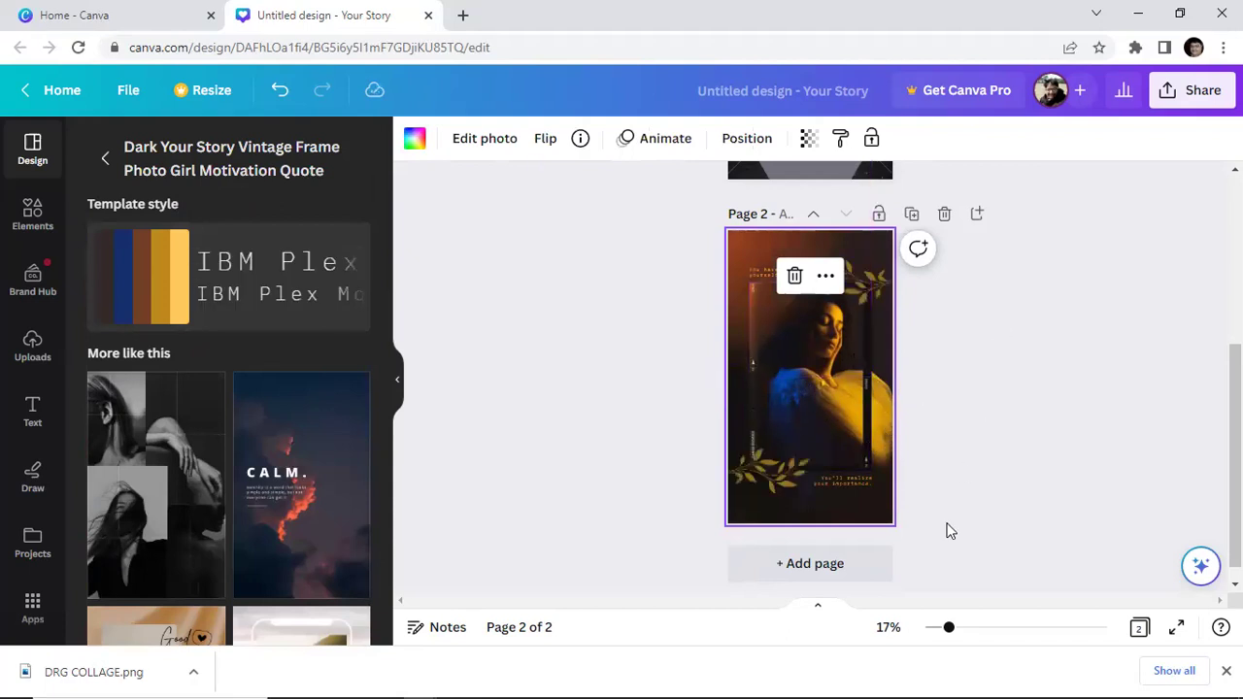
click(959, 631)
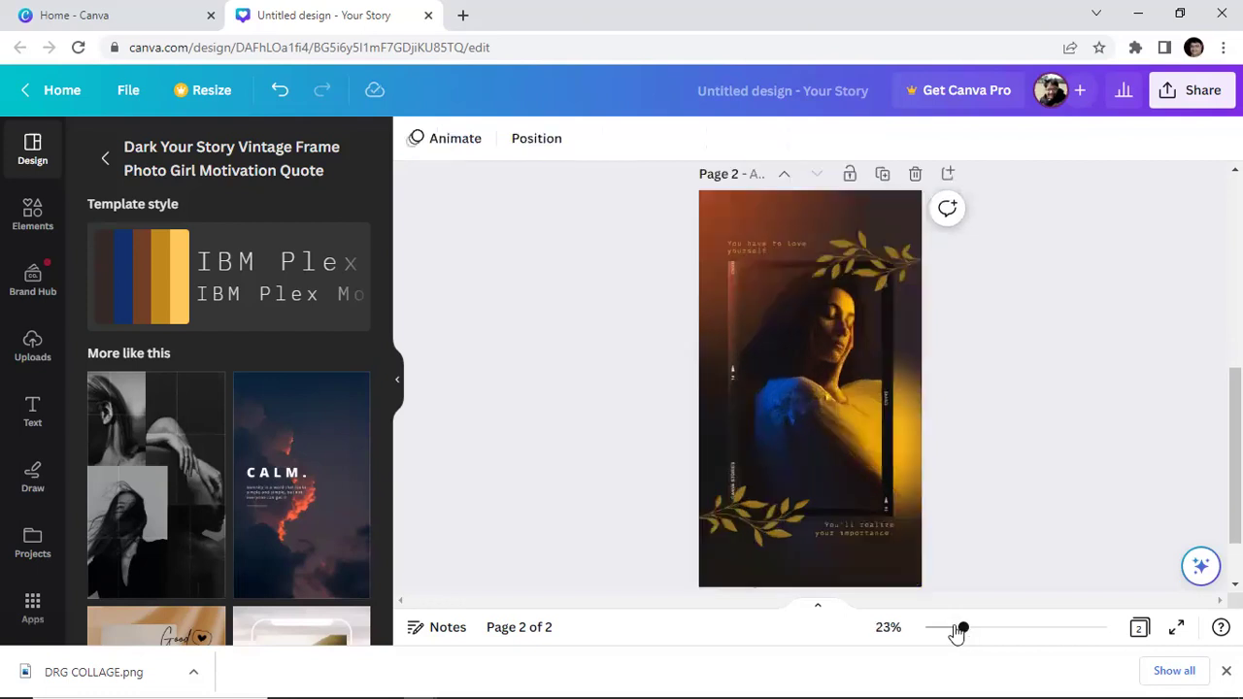
Set the page view to 28% zoom and open the library of uploaded images.
drag(960, 631, 959, 631)
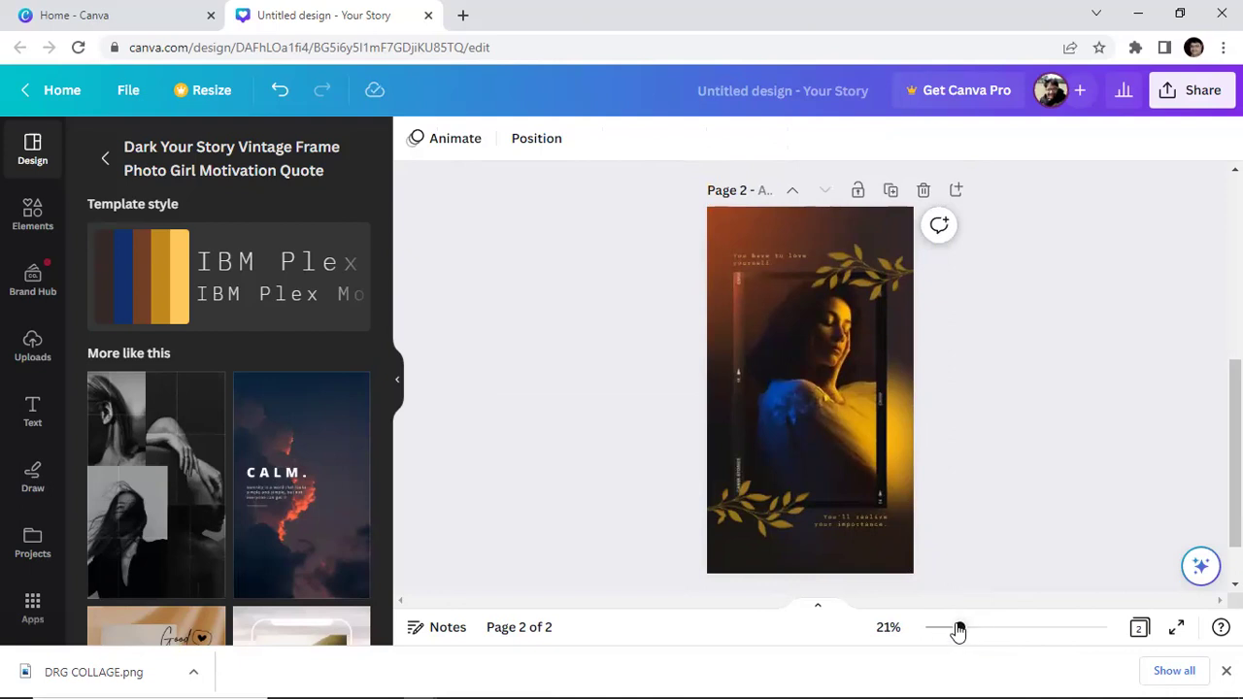
drag(960, 629, 972, 636)
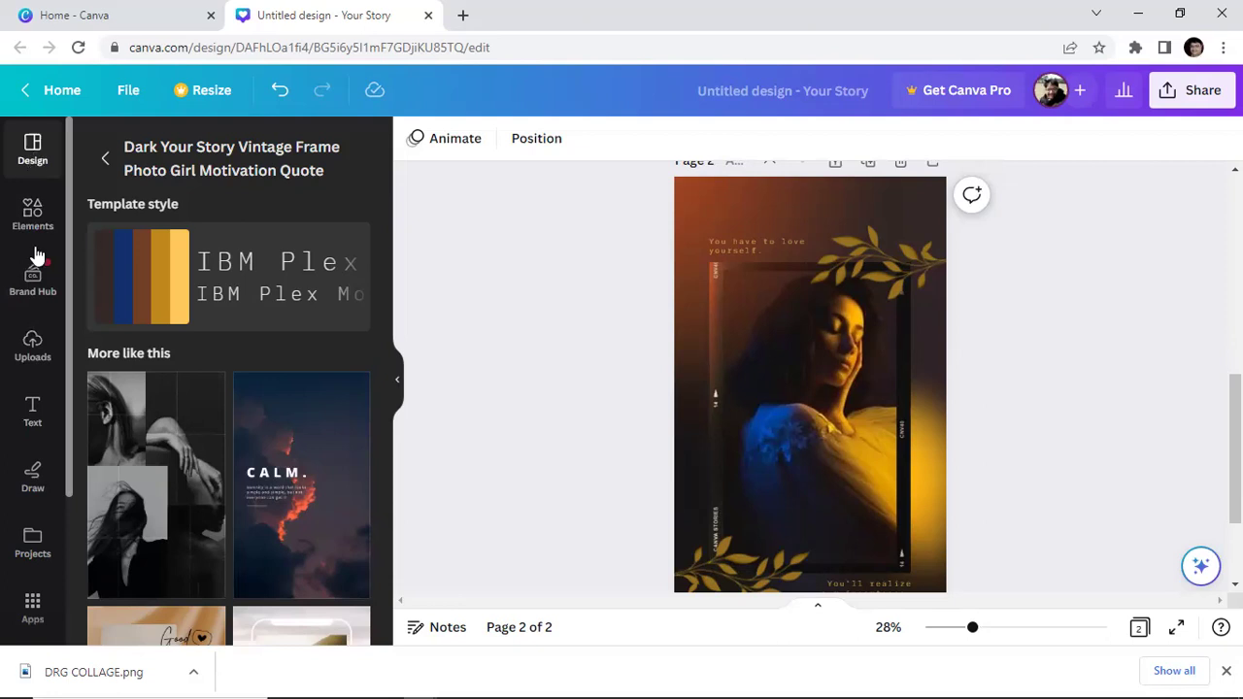
click(32, 349)
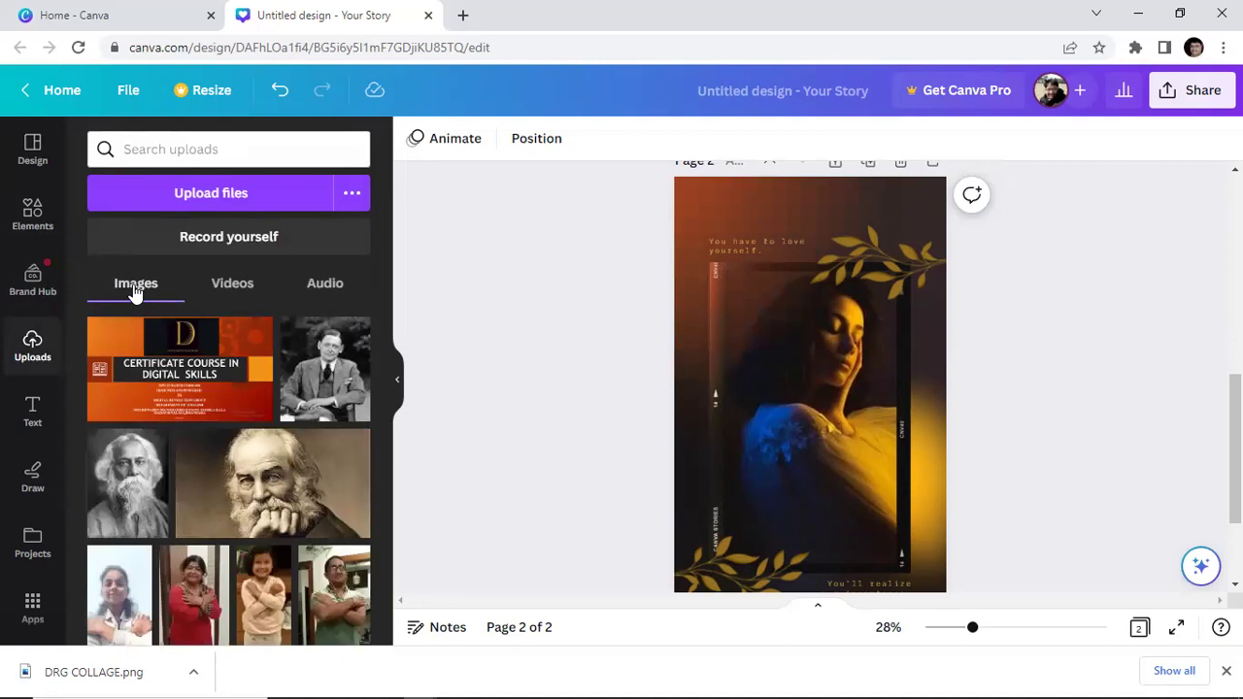
click(213, 197)
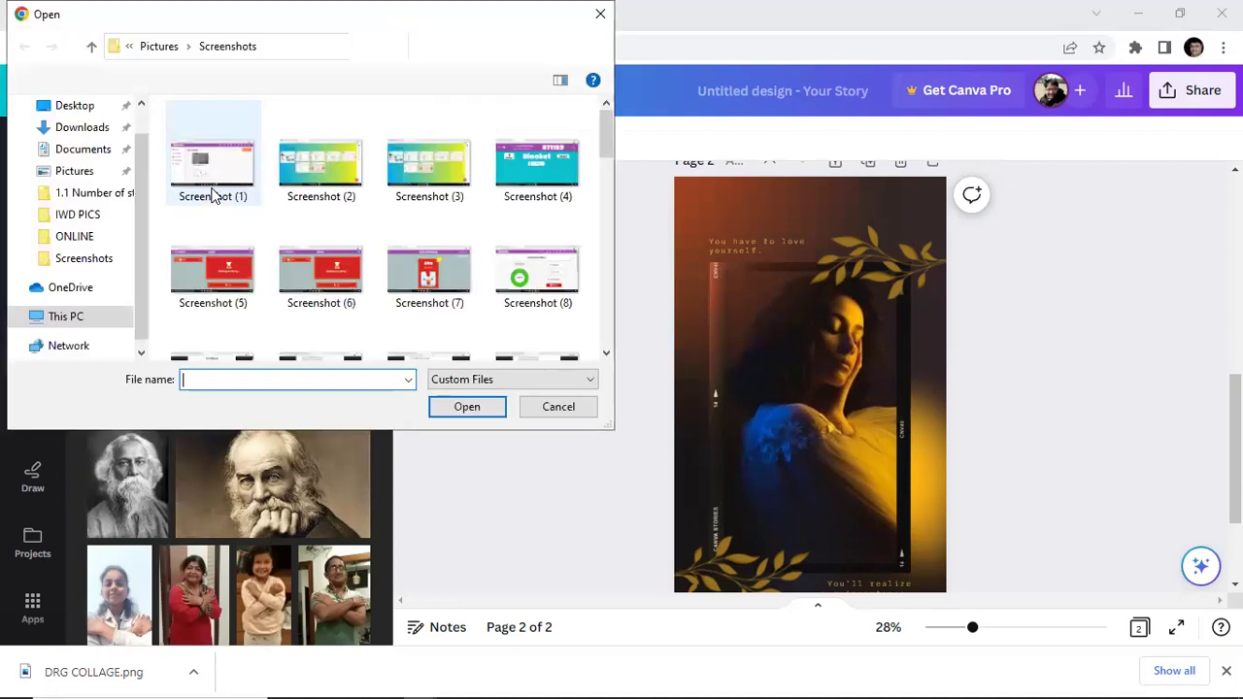
scroll(247, 275, down, 2)
scroll(247, 276, down, 7)
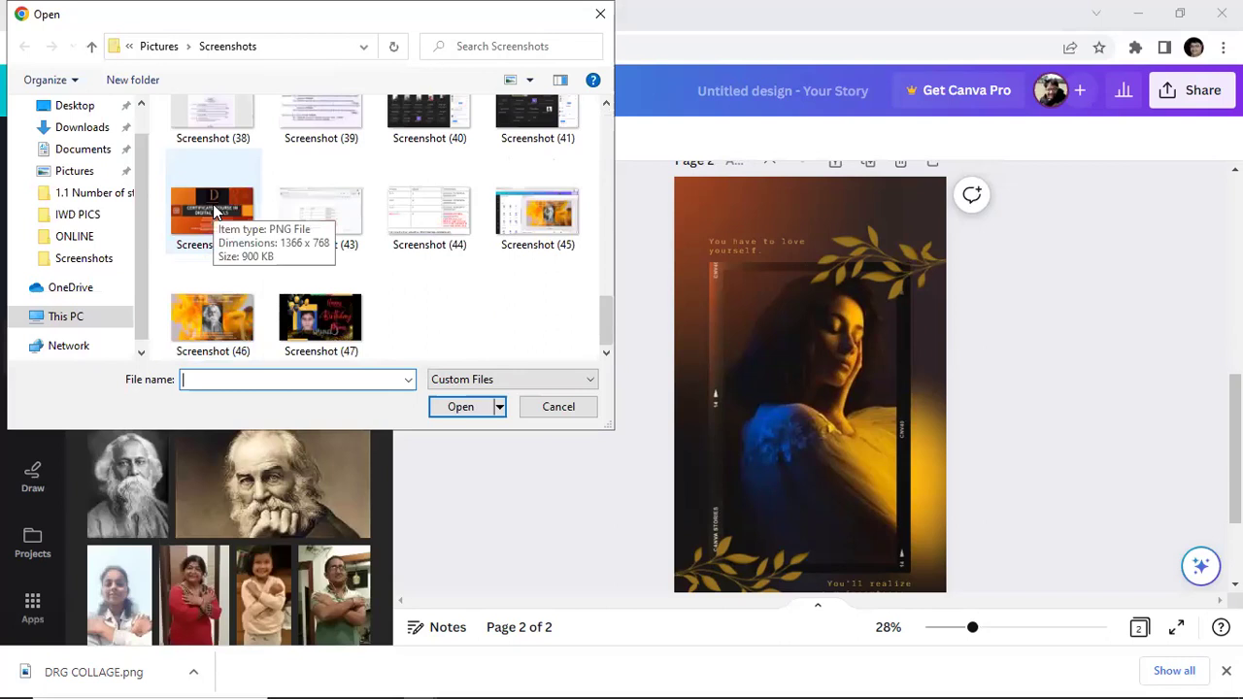
click(557, 407)
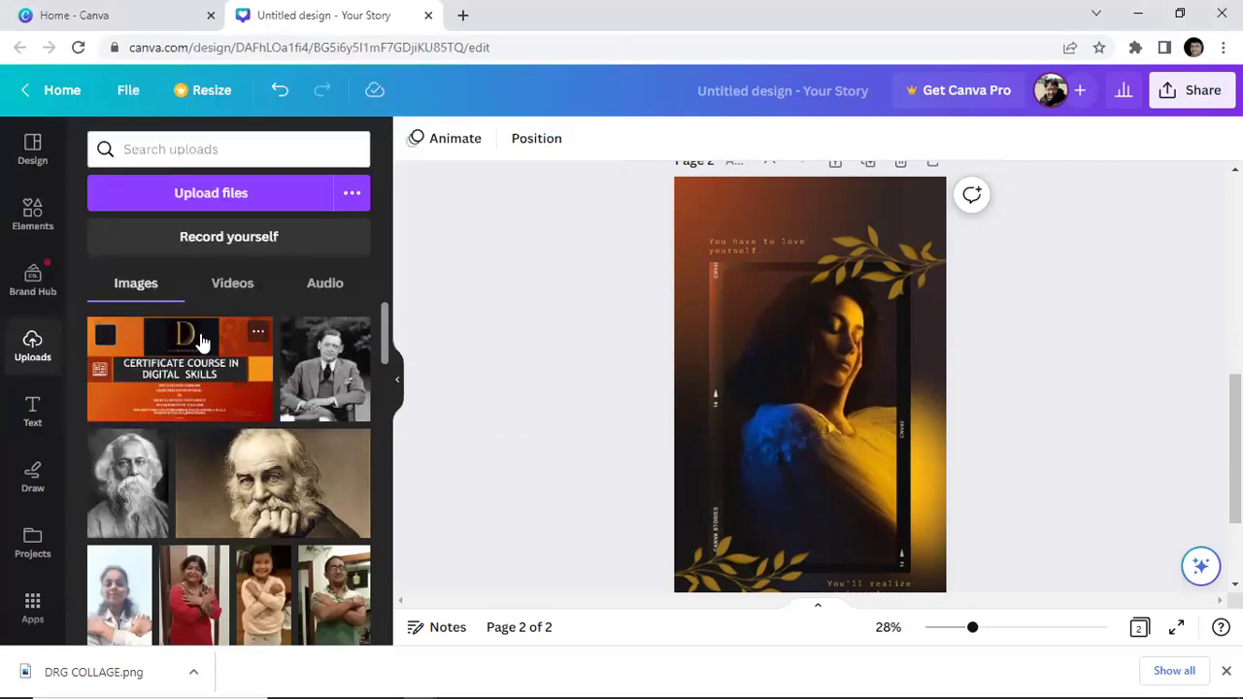
Browse the uploaded images and place the full-length photo of the man in the dark blue sweater over the woman's picture on page 2.
drag(287, 439, 812, 372)
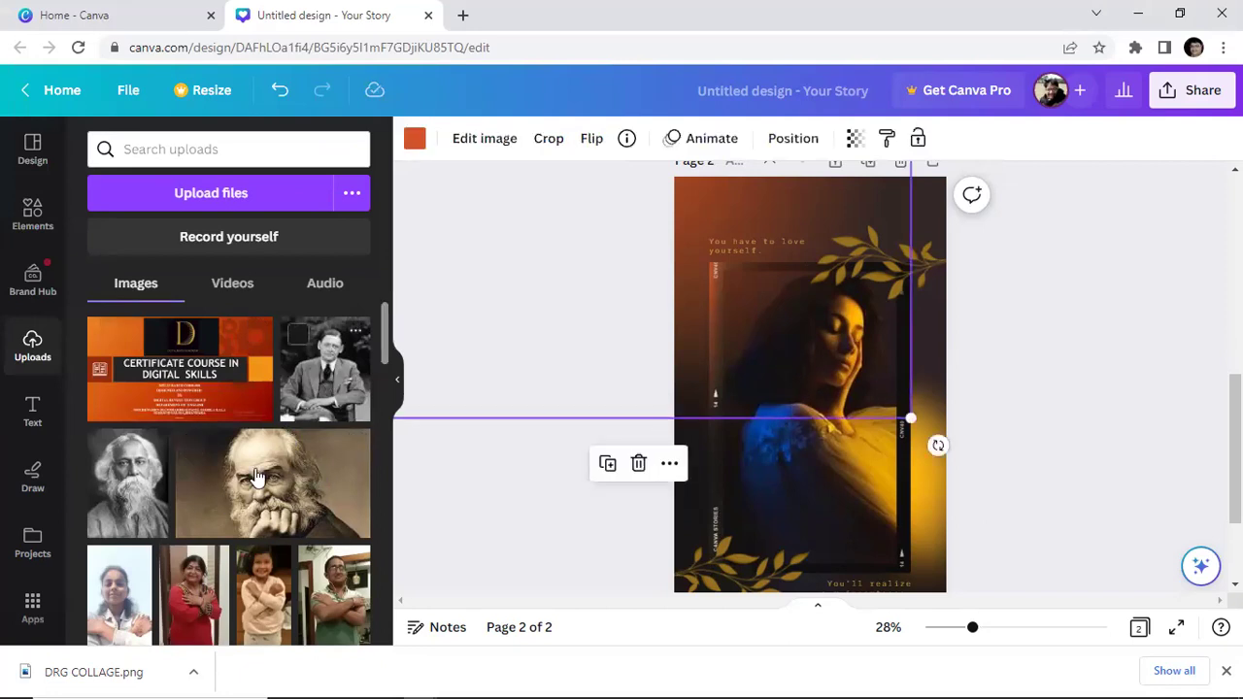
scroll(255, 466, down, 2)
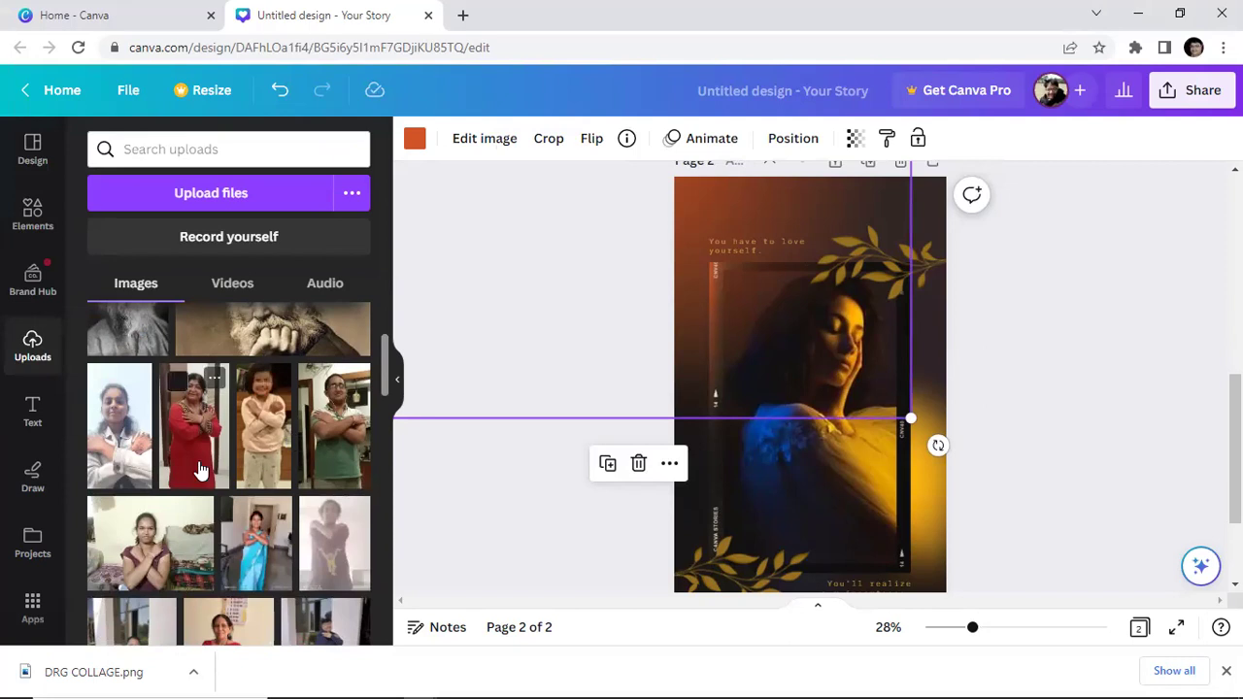
scroll(199, 466, down, 1)
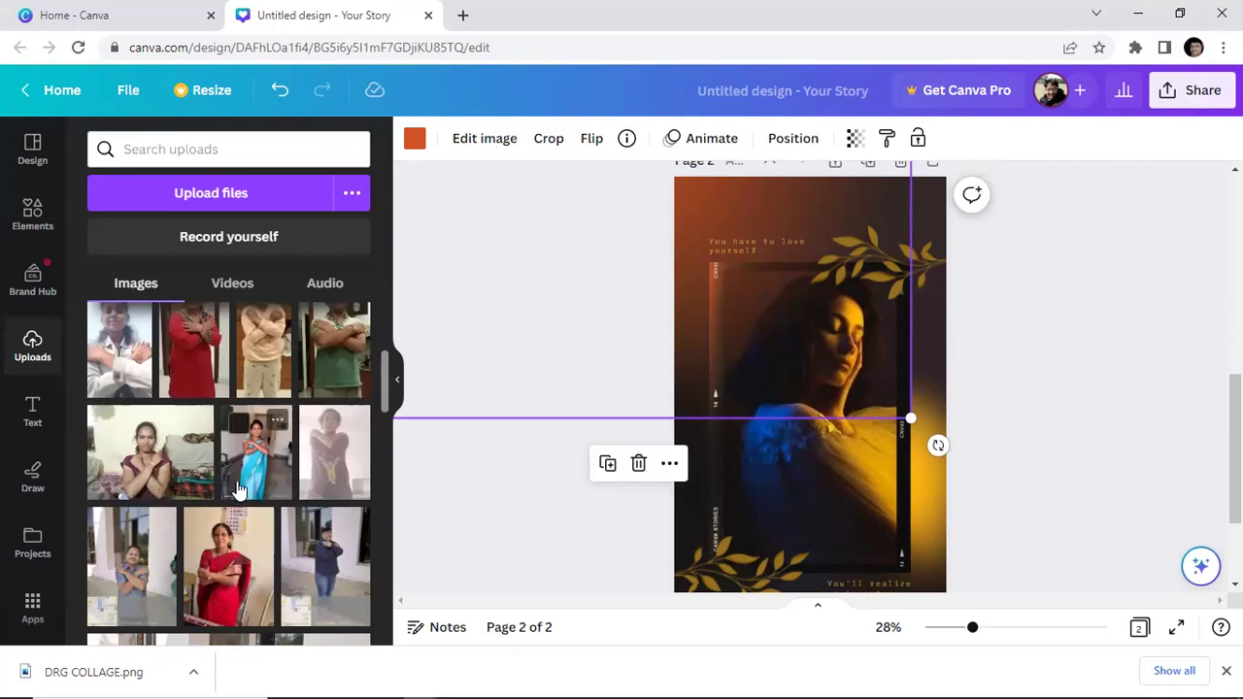
scroll(238, 480, down, 2)
scroll(238, 491, down, 1)
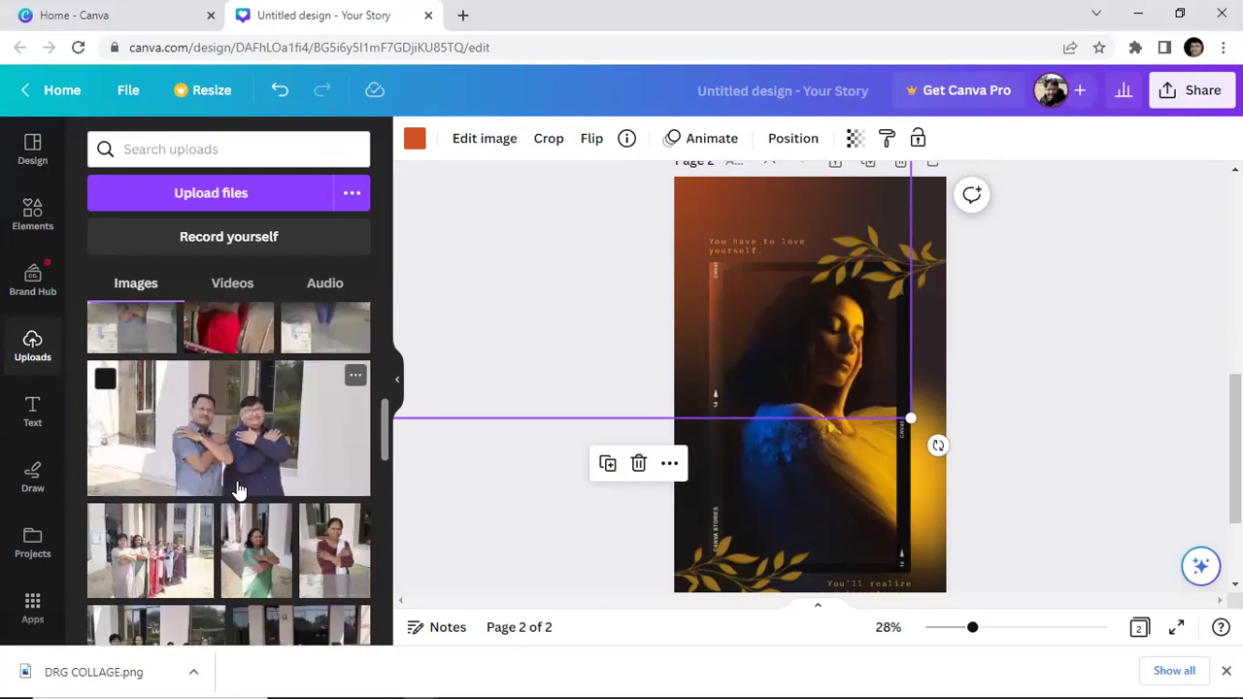
scroll(238, 490, down, 2)
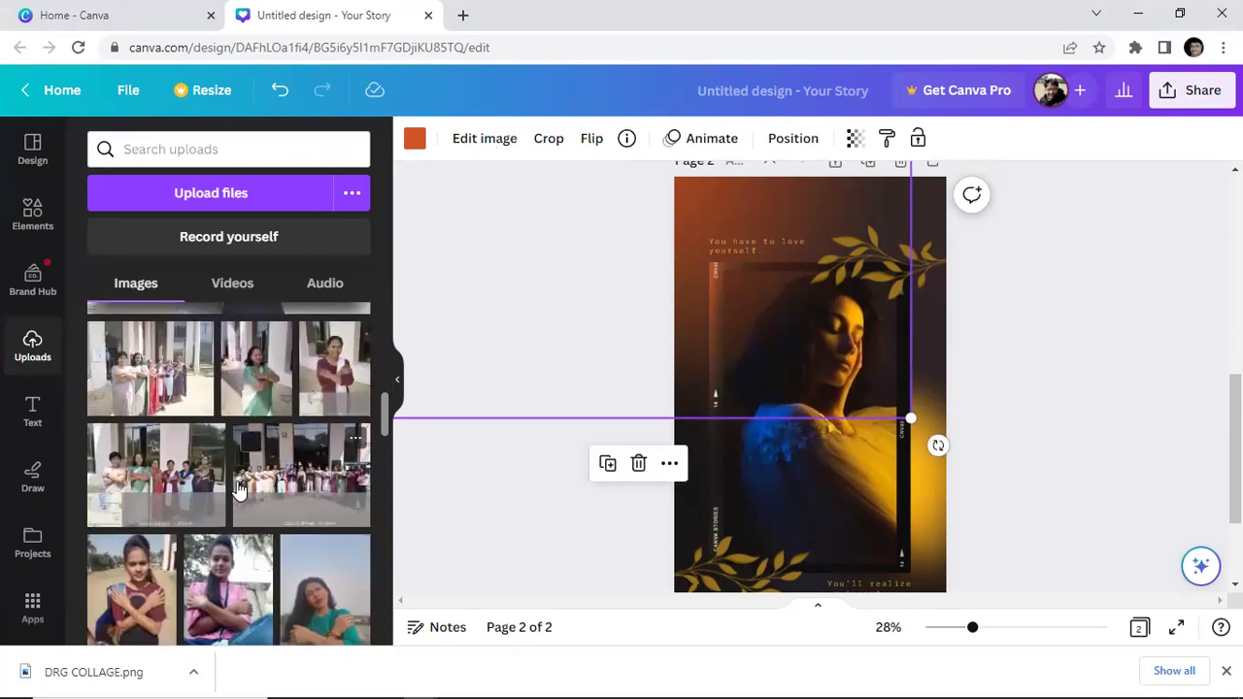
scroll(239, 490, down, 1)
scroll(239, 491, down, 2)
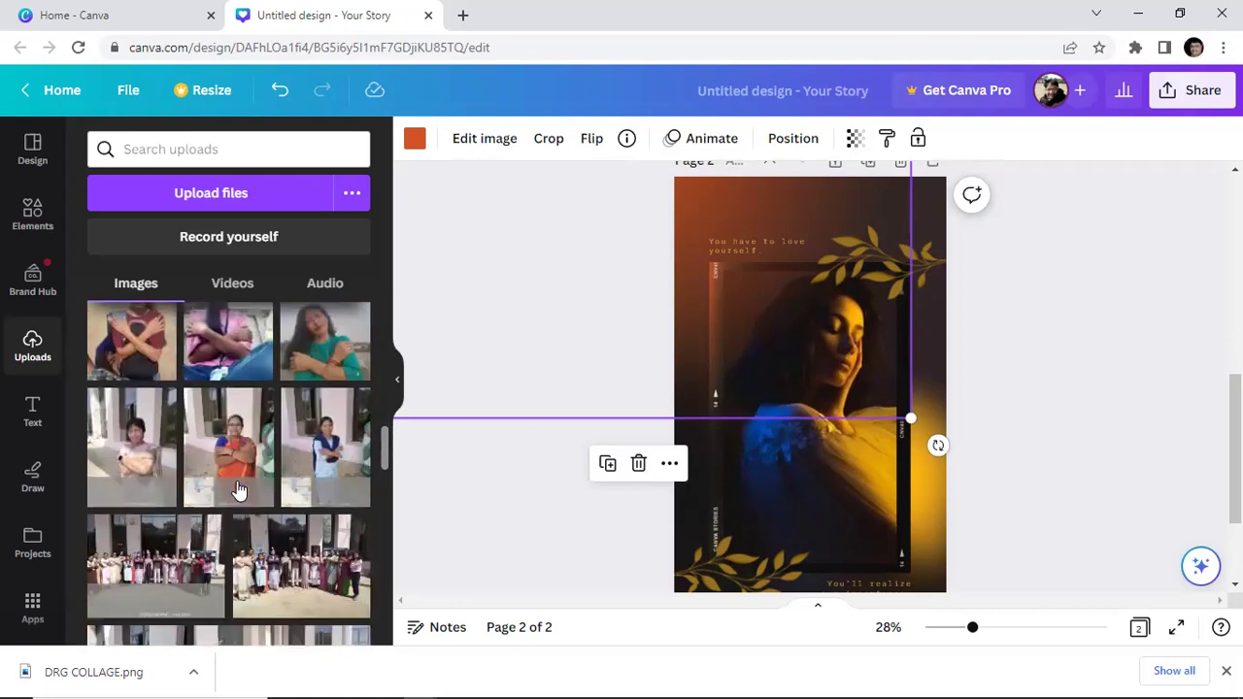
scroll(239, 491, down, 4)
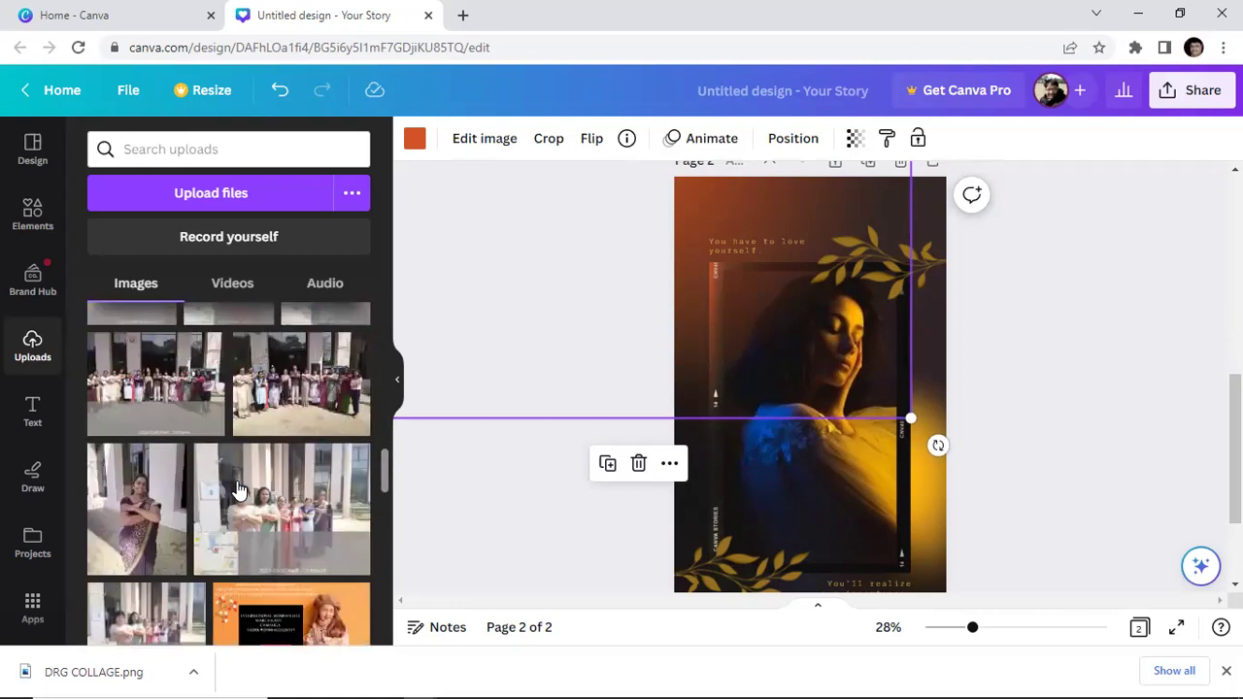
scroll(239, 490, down, 2)
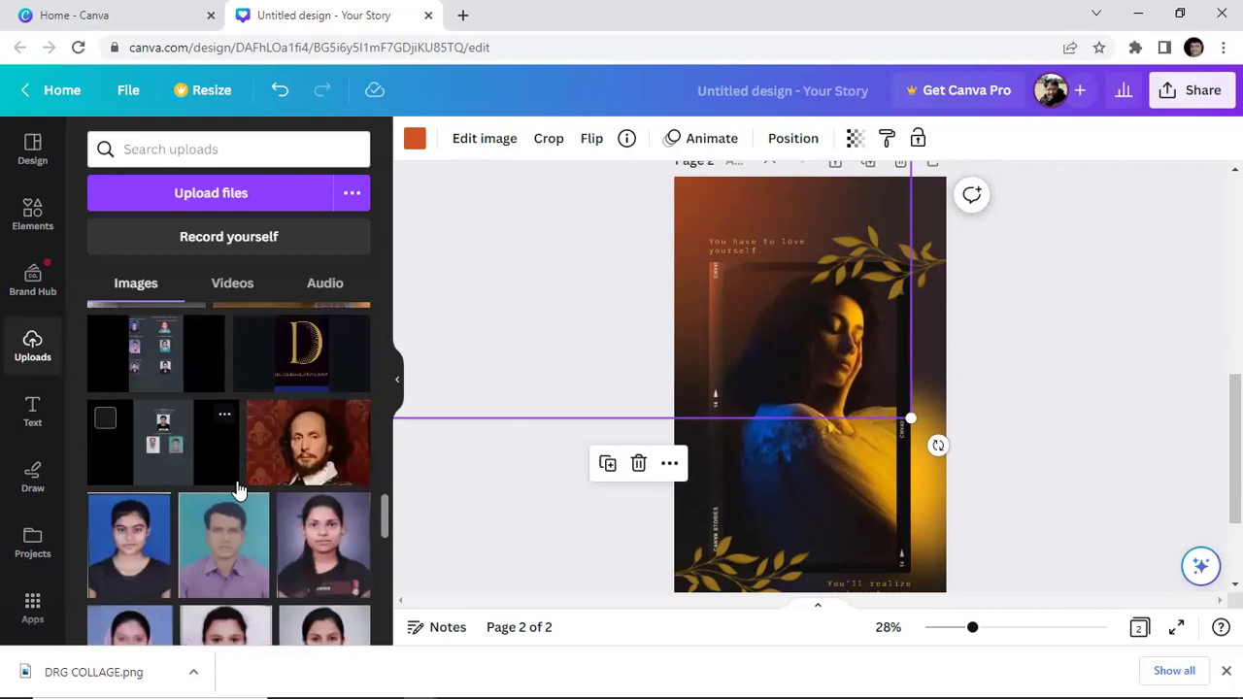
scroll(239, 490, down, 3)
scroll(239, 490, down, 6)
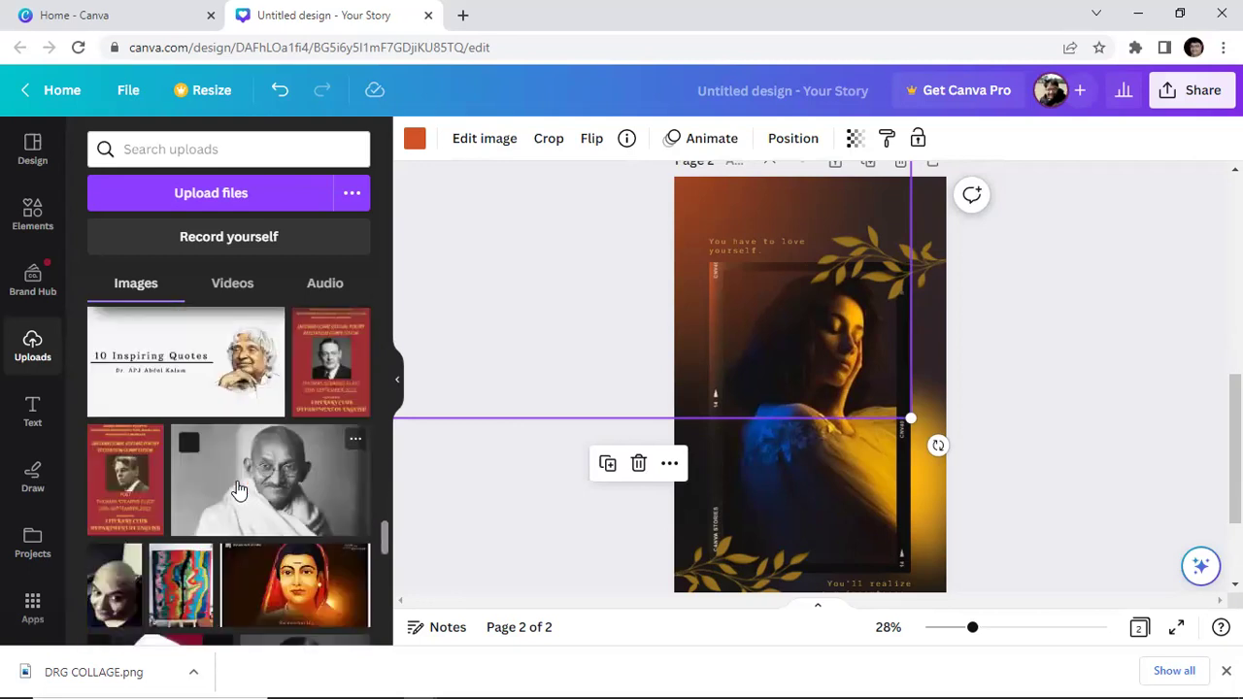
scroll(236, 480, down, 3)
scroll(236, 481, up, 8)
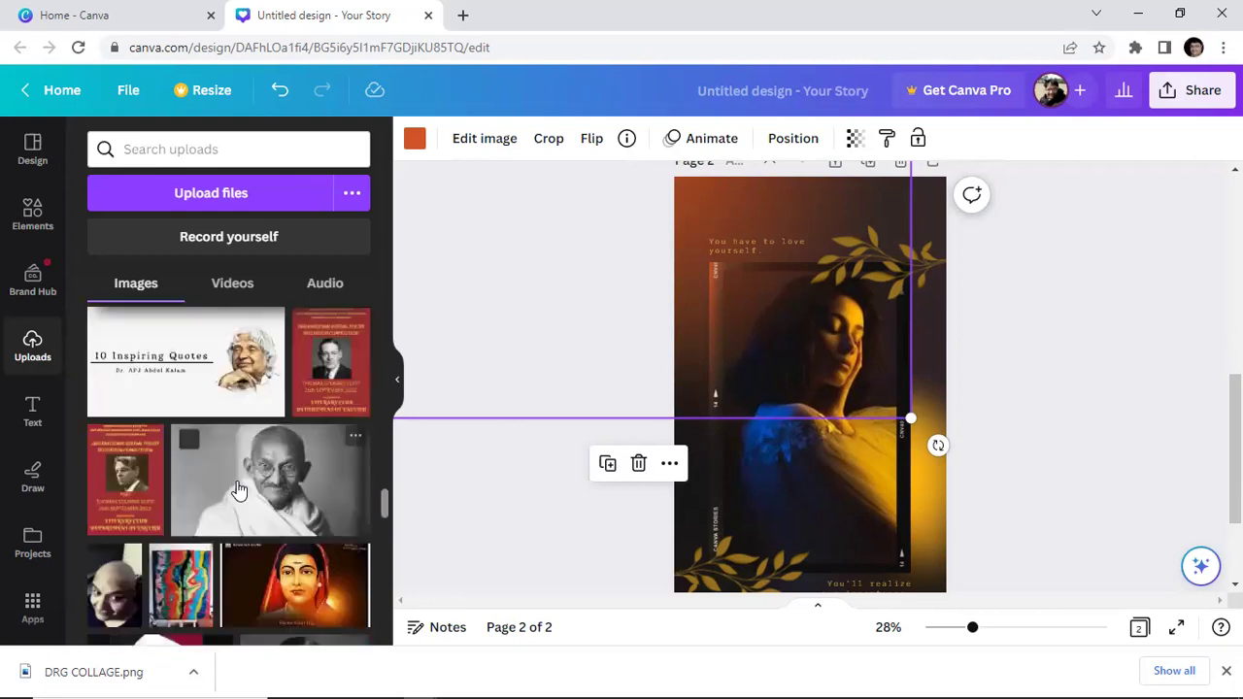
scroll(239, 490, up, 3)
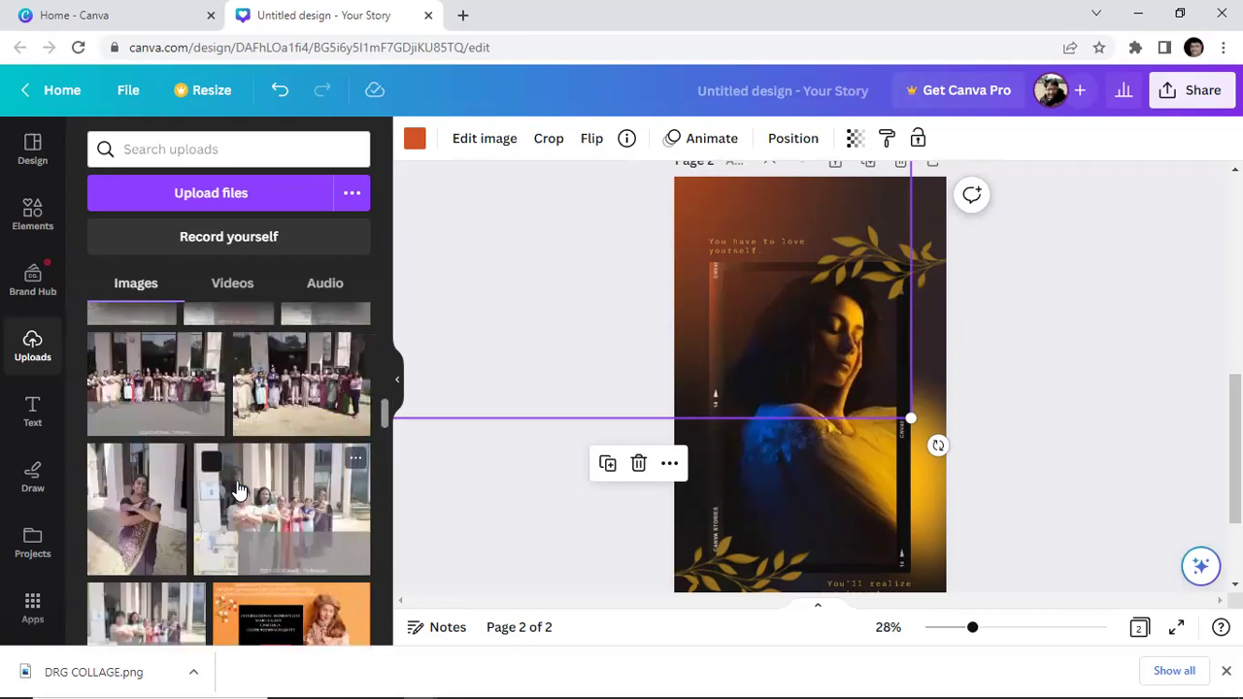
scroll(239, 490, up, 3)
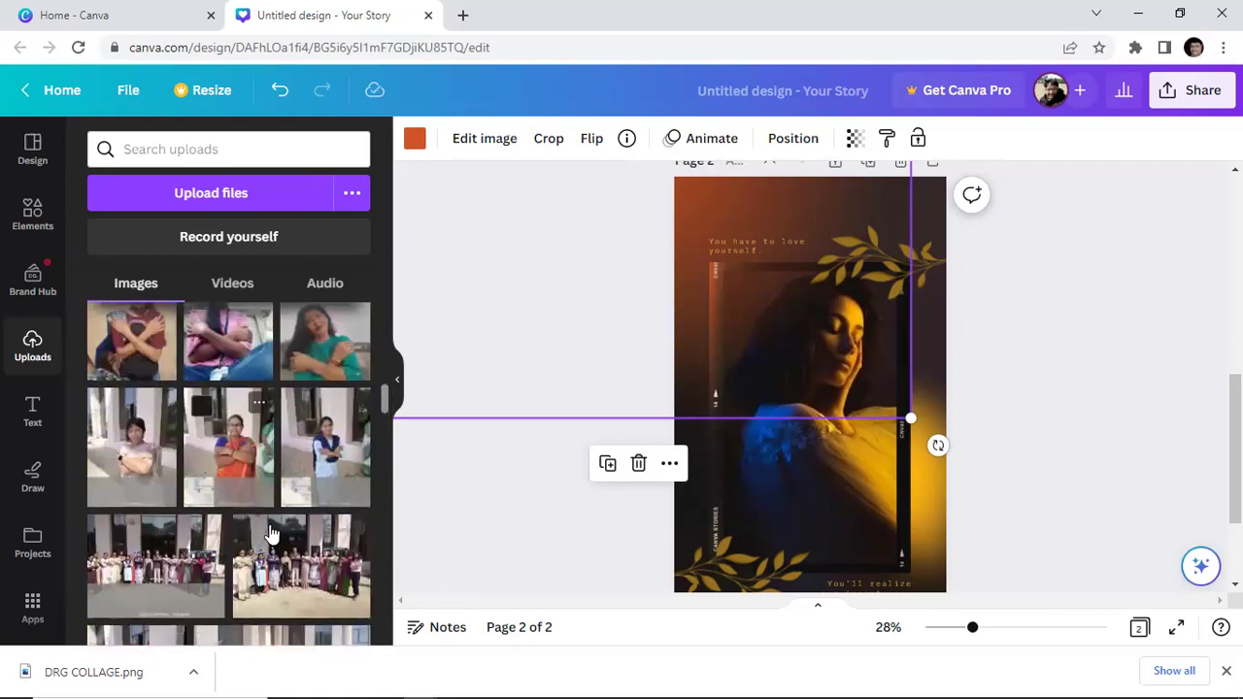
scroll(272, 534, up, 2)
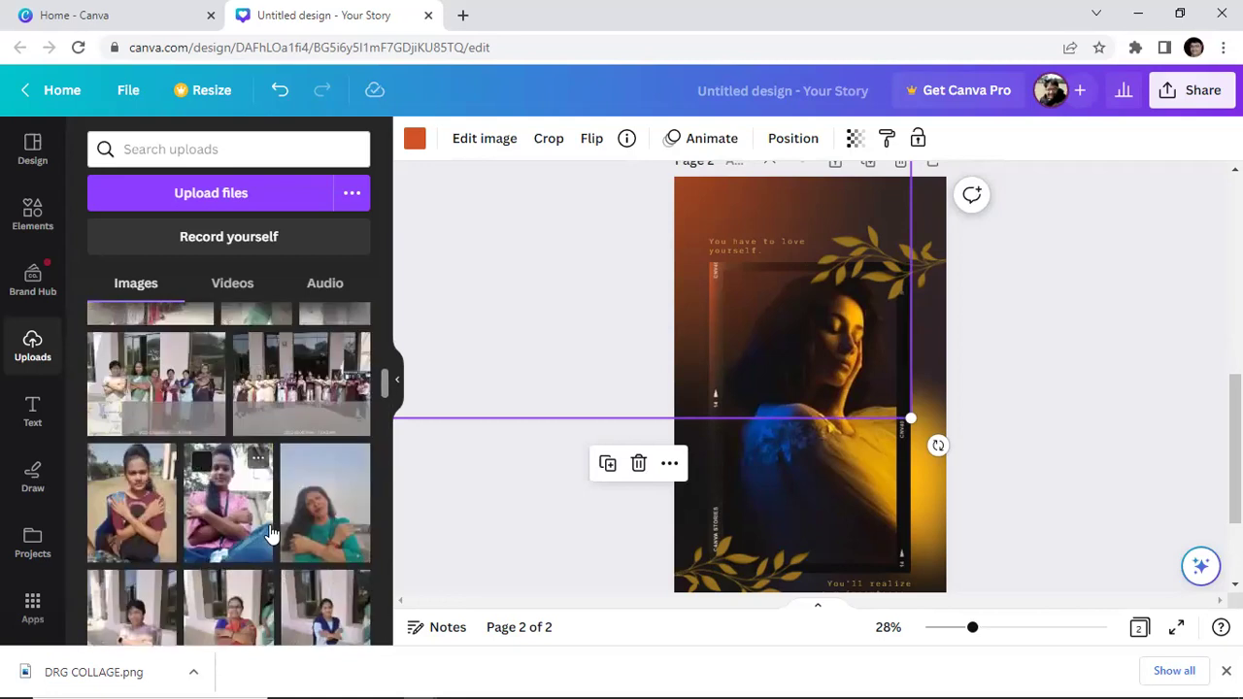
scroll(272, 534, up, 2)
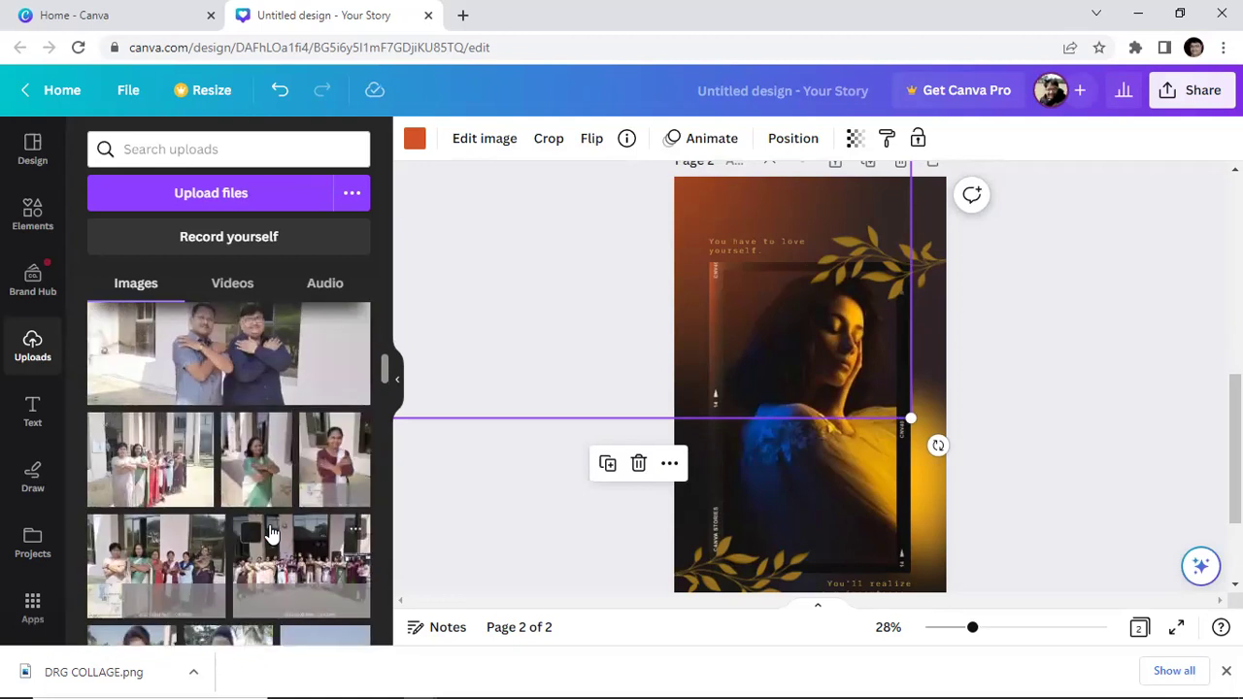
scroll(272, 534, up, 2)
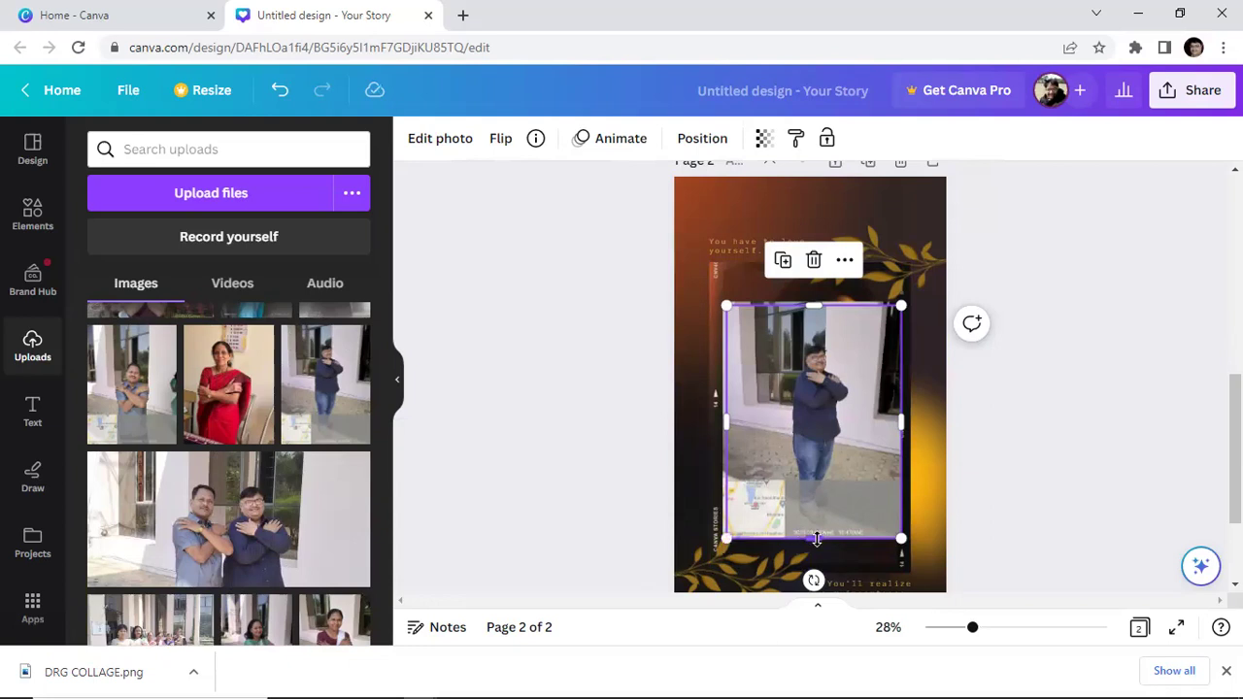
Crop the lower part off both stacked copies of the man's photo, reducing their height to about 537 px.
drag(814, 536, 813, 471)
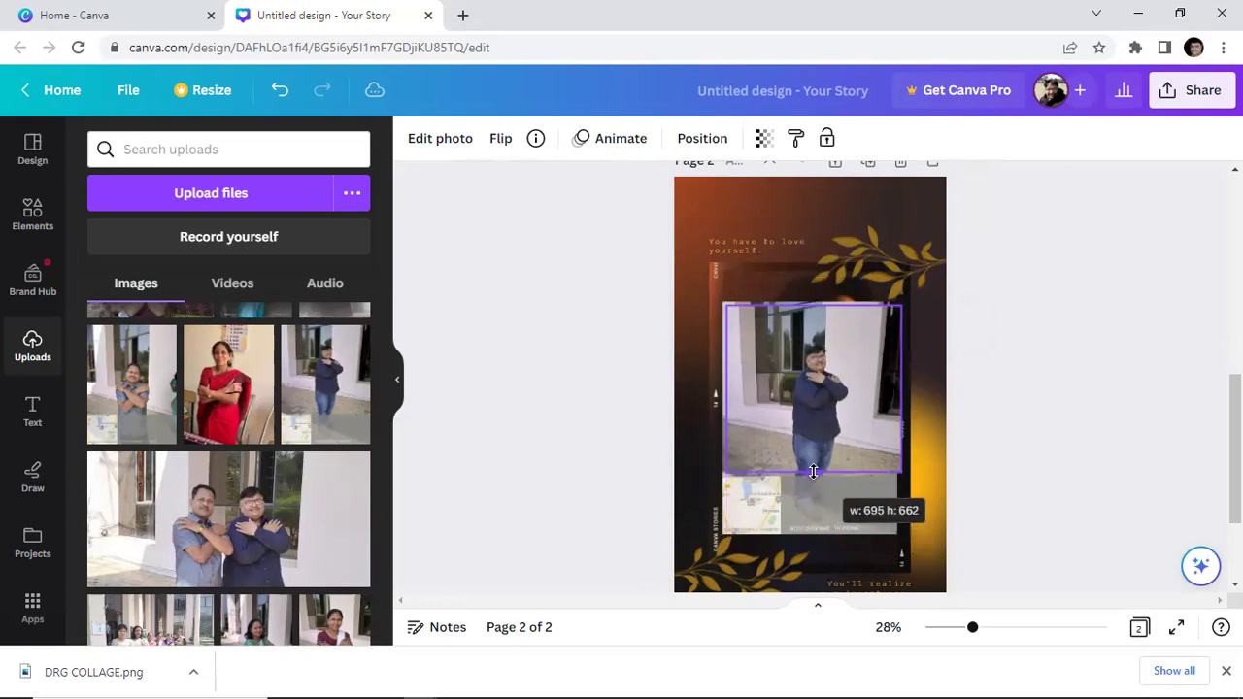
drag(813, 471, 807, 437)
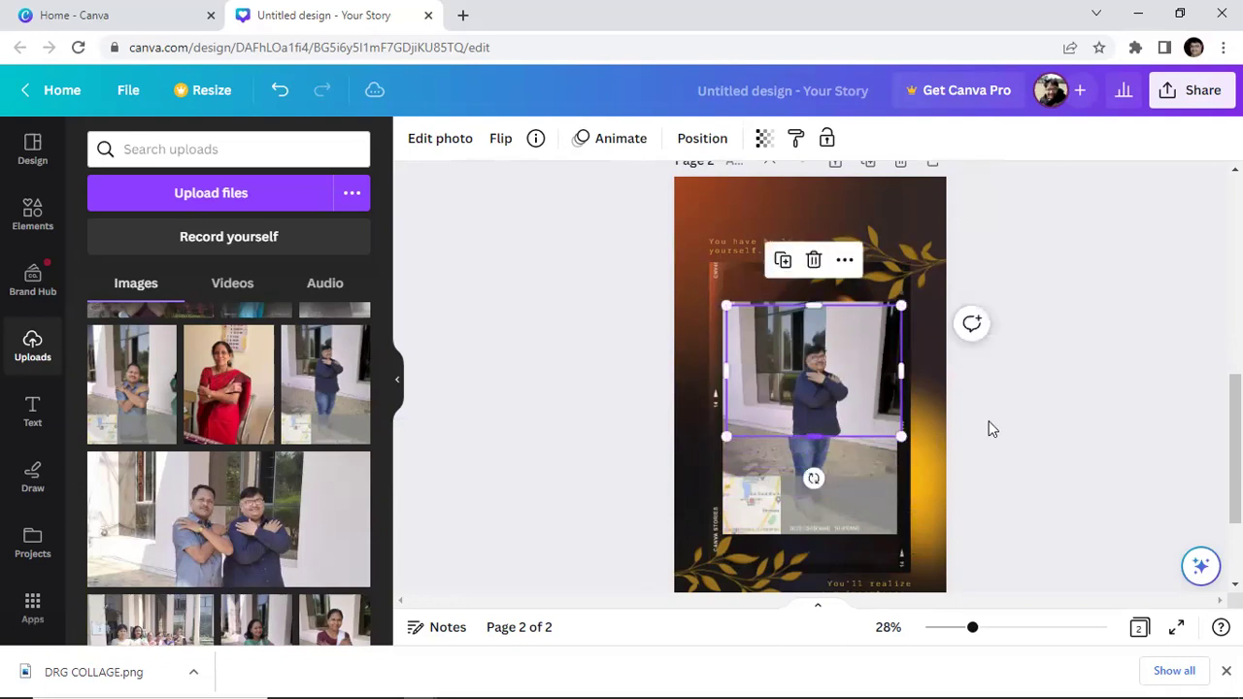
click(1014, 416)
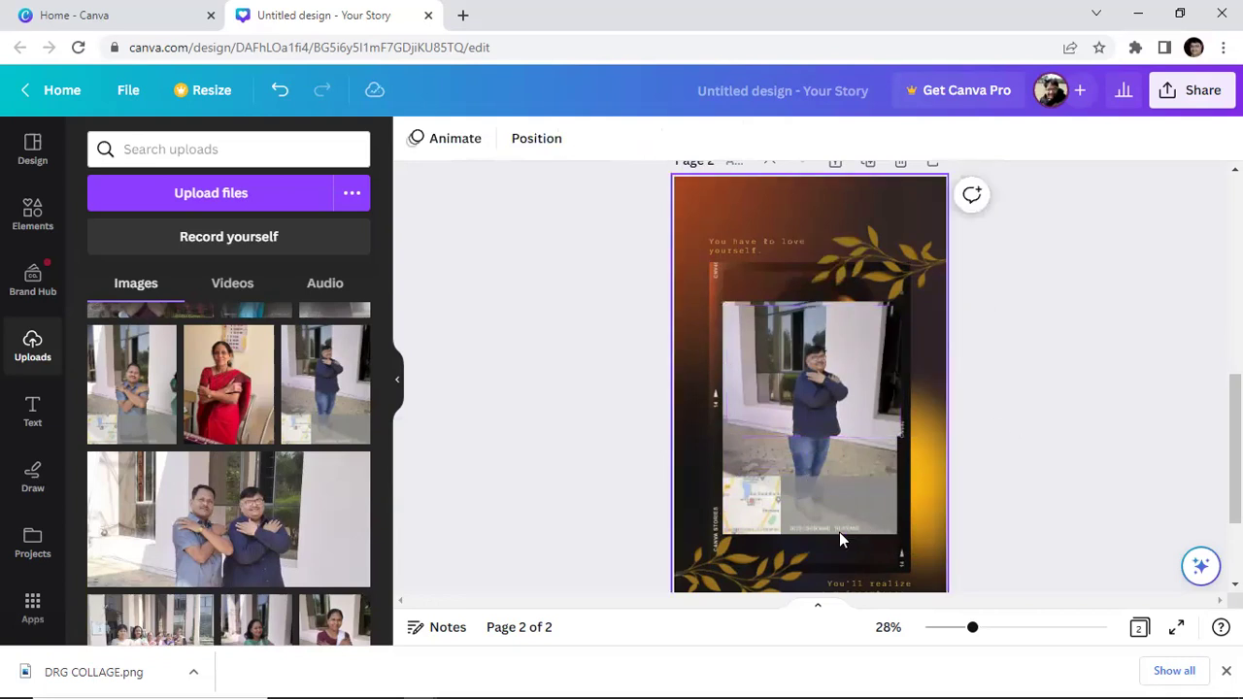
click(806, 486)
drag(810, 533, 810, 435)
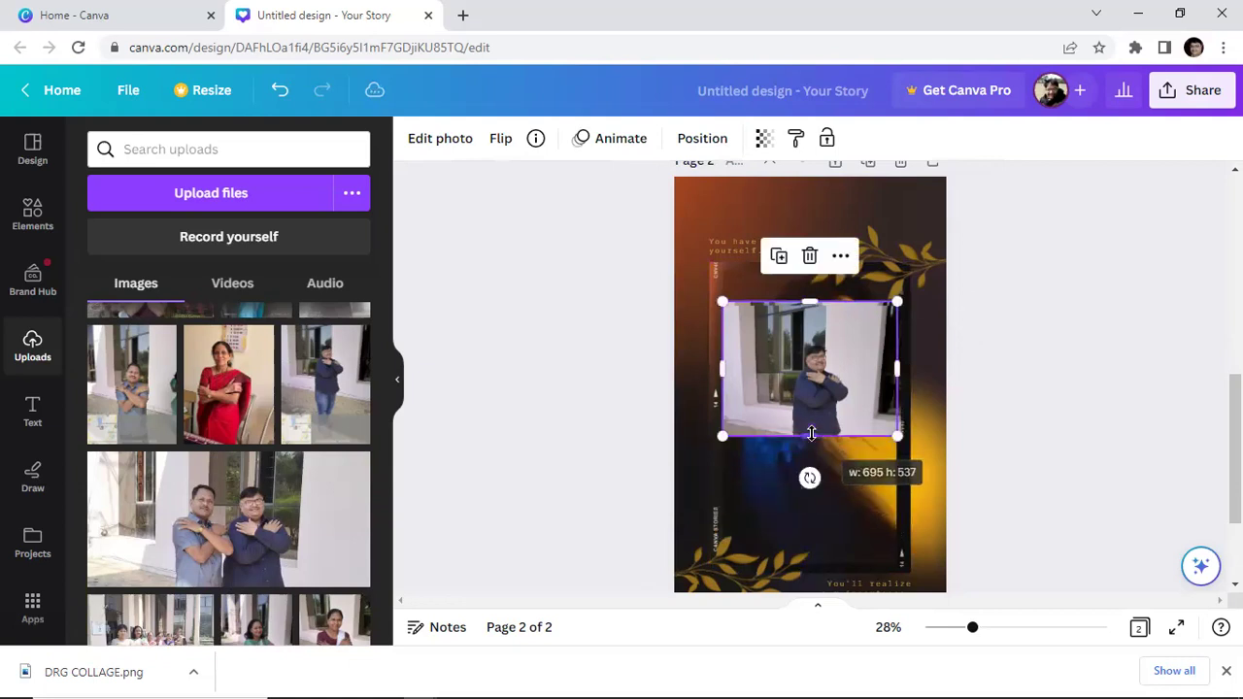
click(1018, 429)
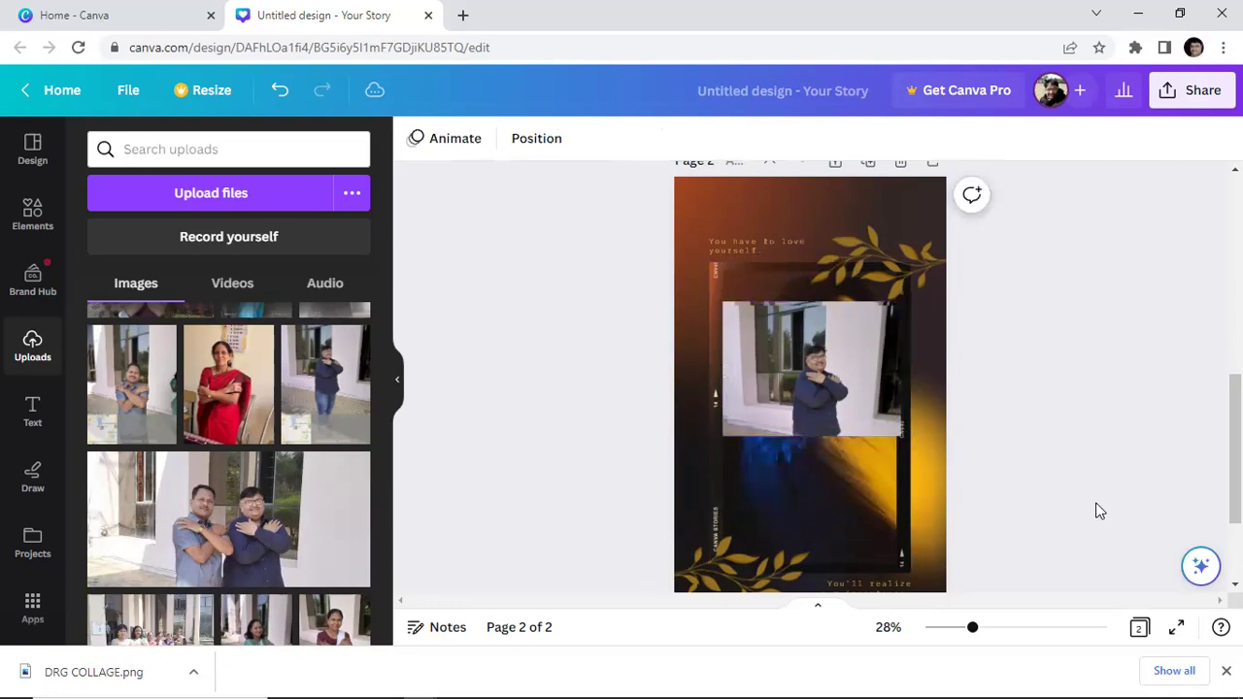
Enlarge the upper copy of the man's photo by extending its bottom, top and left edges within the vintage frame.
click(814, 381)
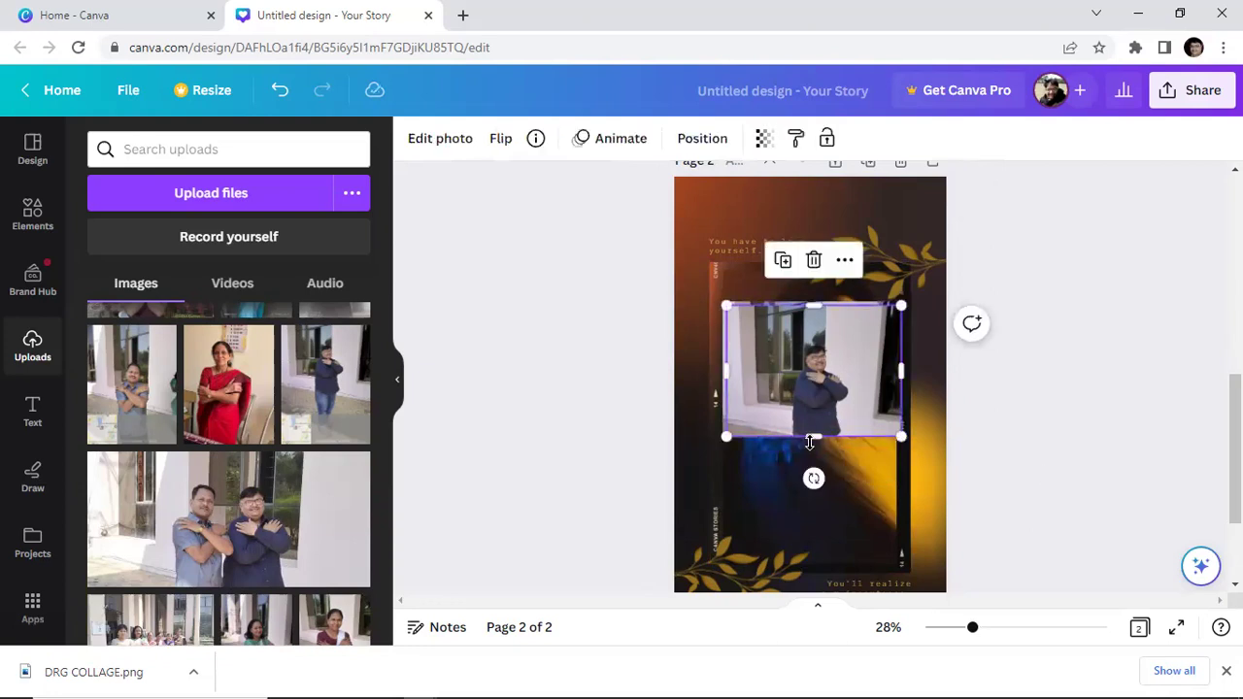
drag(814, 436, 801, 473)
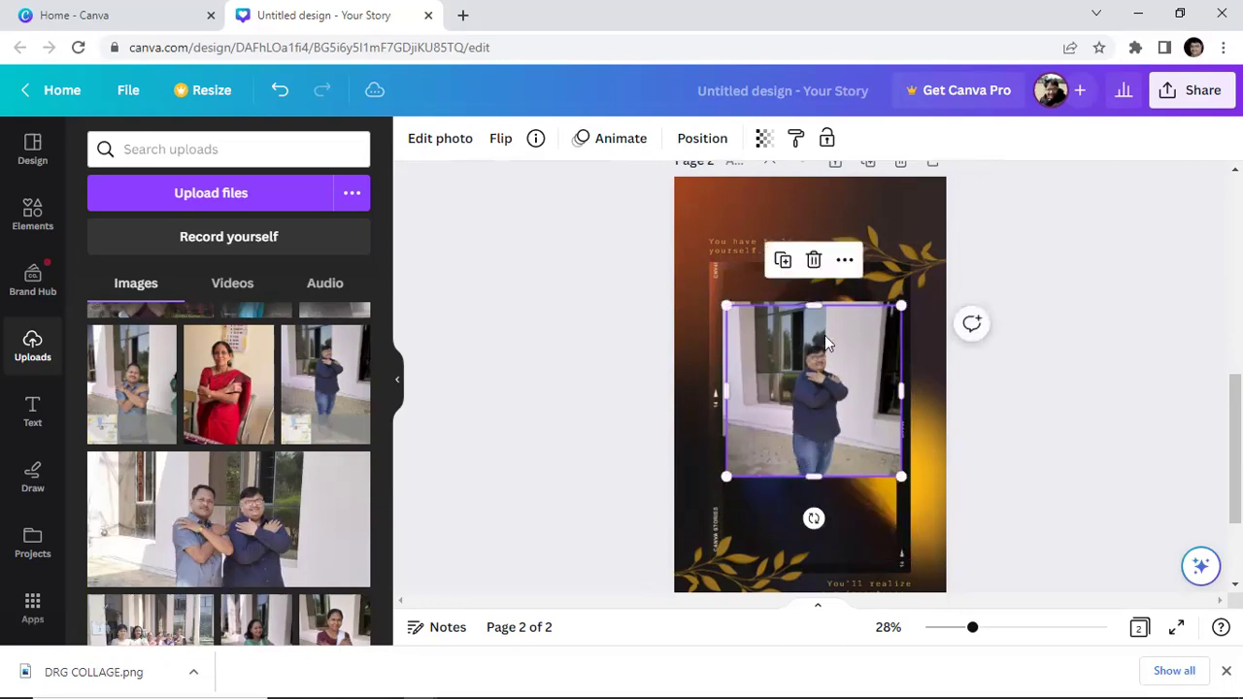
drag(814, 305, 807, 266)
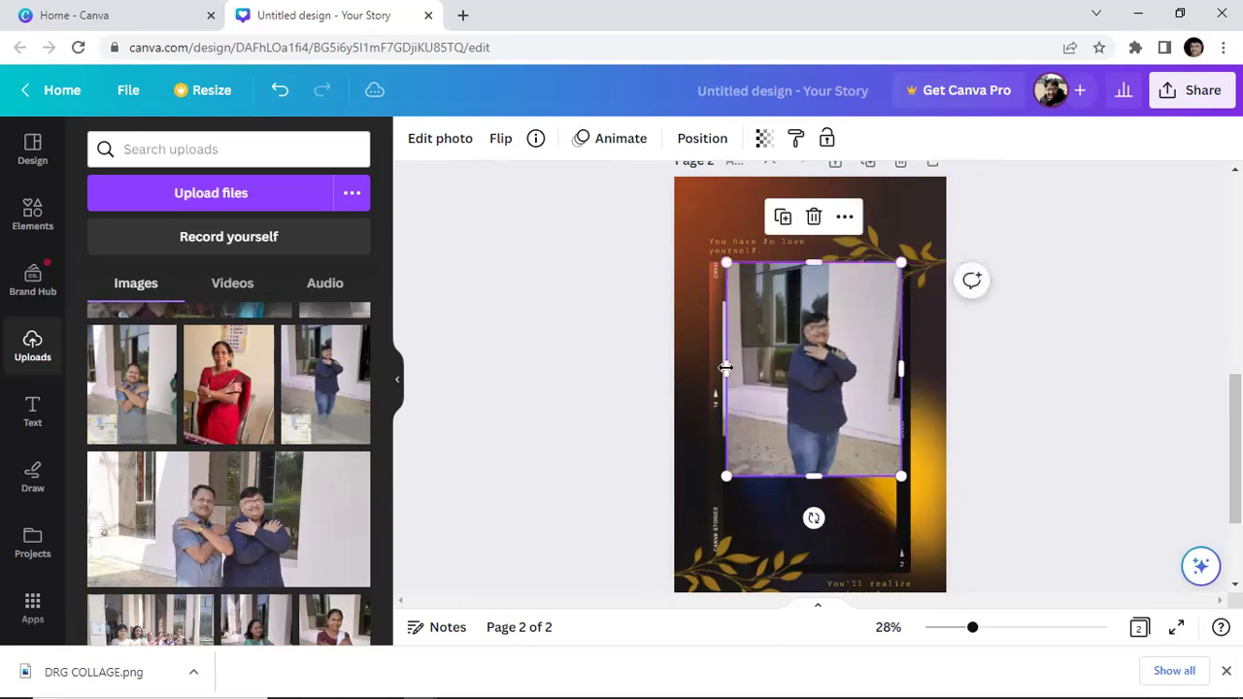
drag(720, 366, 717, 369)
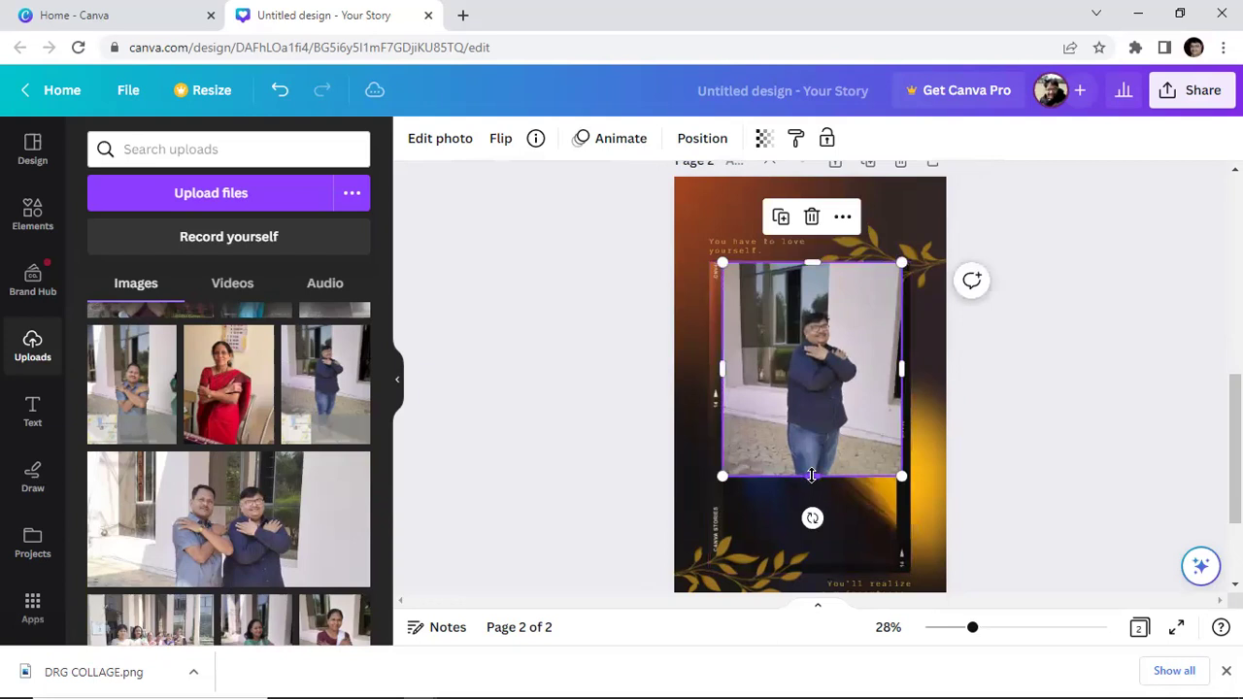
mouse_move(812, 476)
mouse_down()
mouse_move(814, 505)
mouse_move(810, 483)
mouse_up()
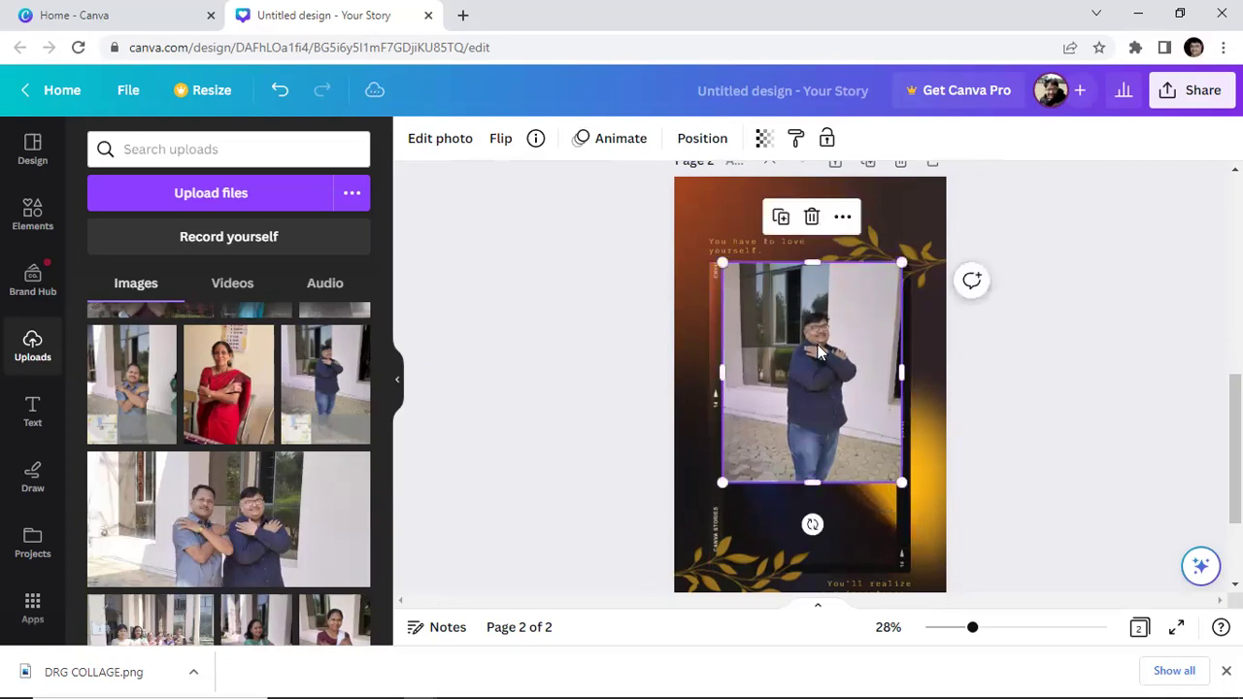
Move the enlarged photo down over the other copy and widen it on its right side to the frame's edge.
drag(818, 345, 814, 382)
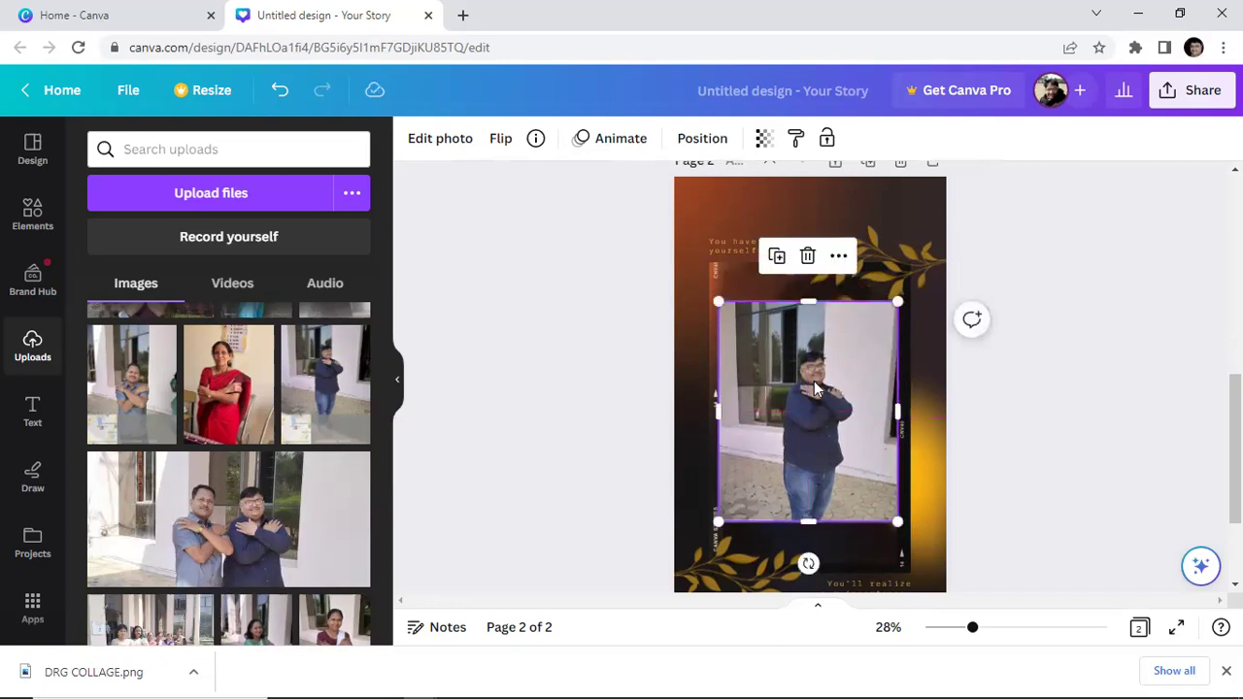
click(1011, 388)
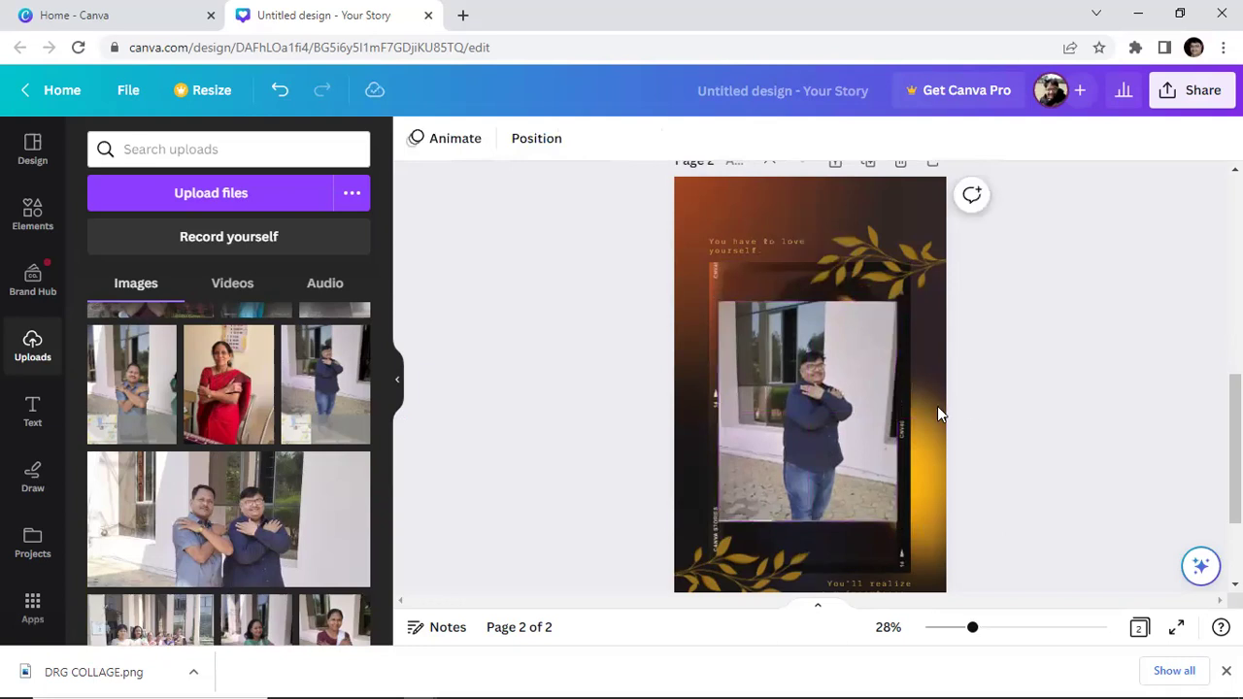
click(864, 405)
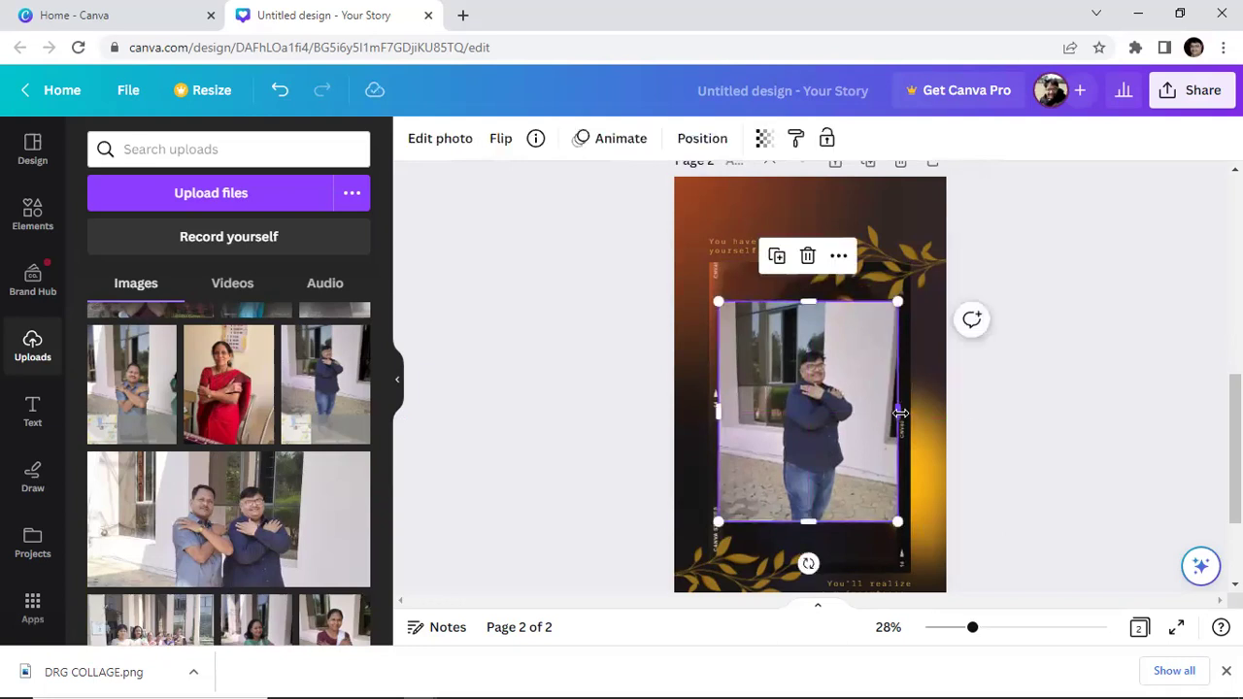
drag(899, 412, 908, 412)
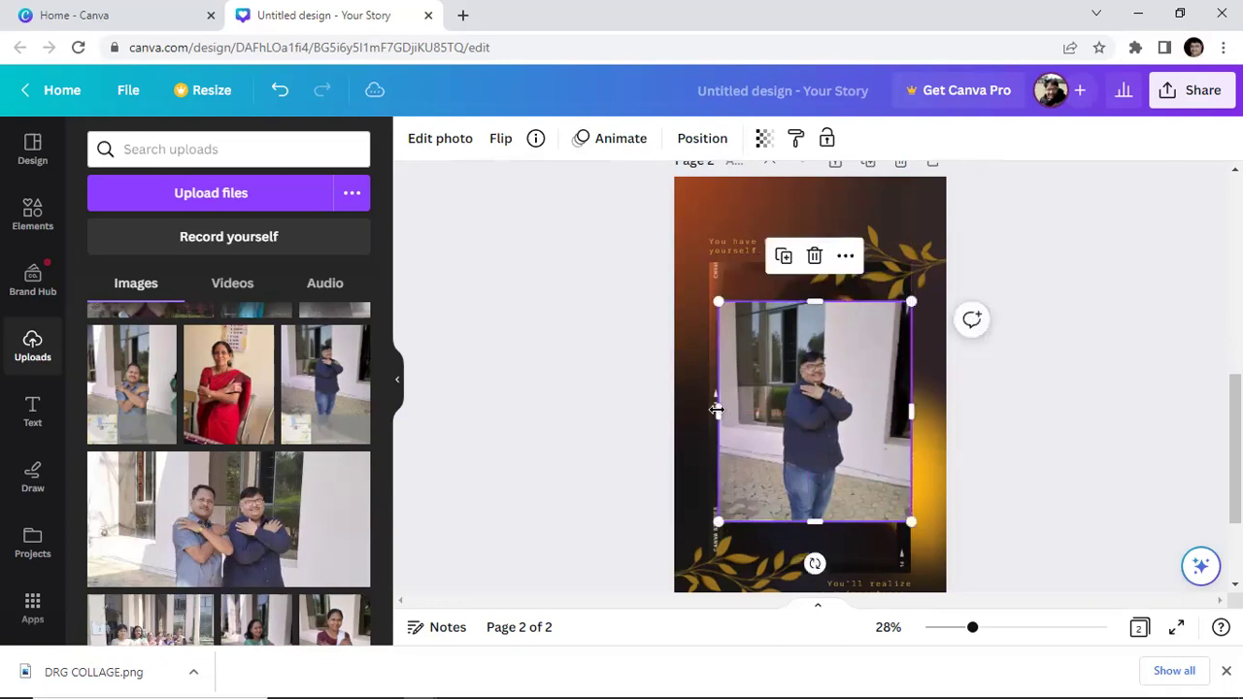
Widen the man's photo on its left side to about 803 px and crop a narrow strip off its bottom.
drag(713, 412, 711, 413)
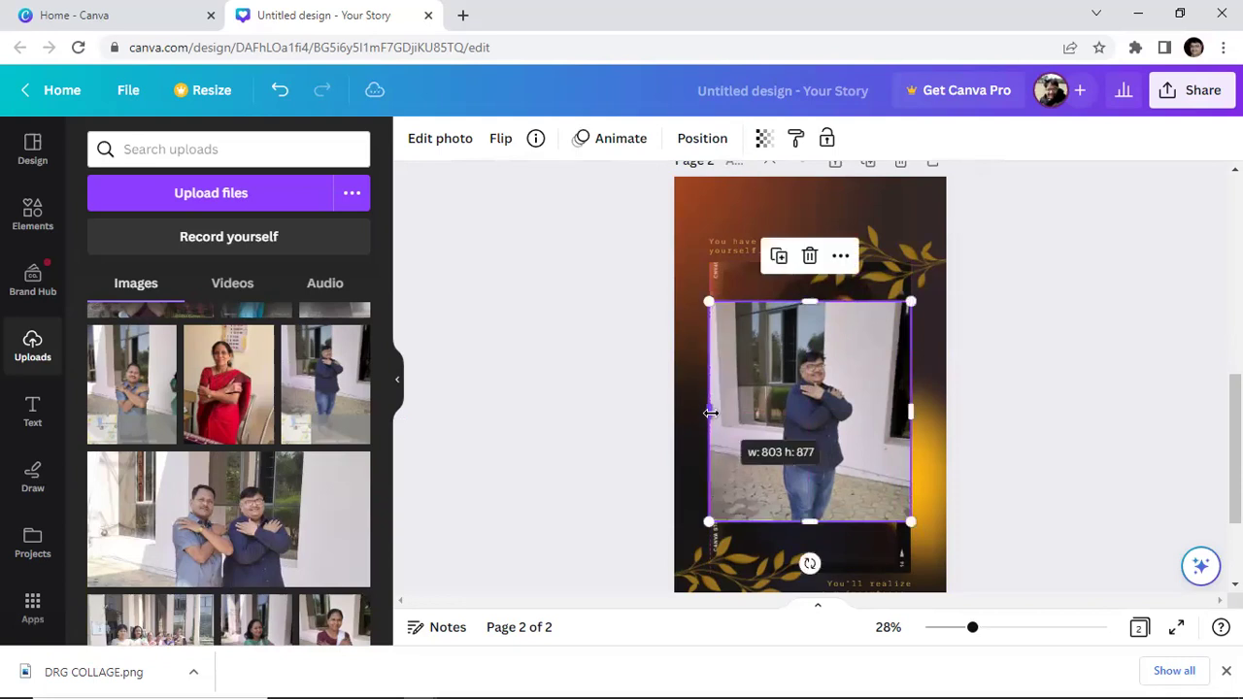
click(1012, 399)
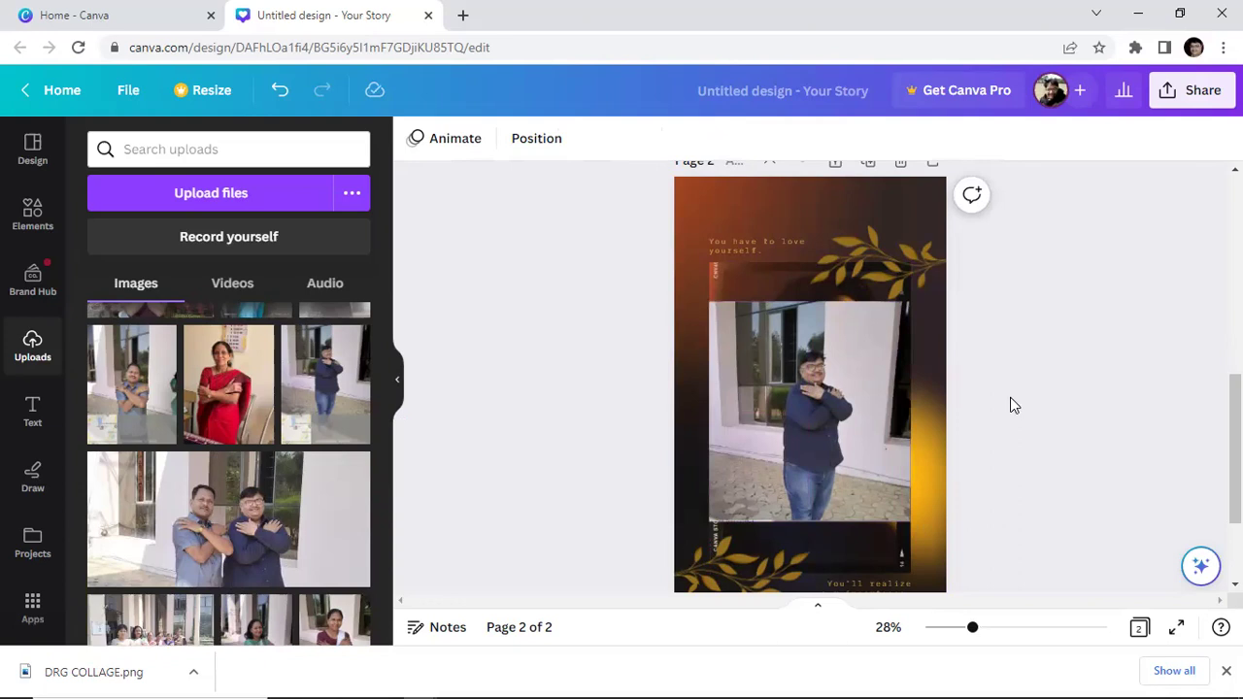
click(810, 413)
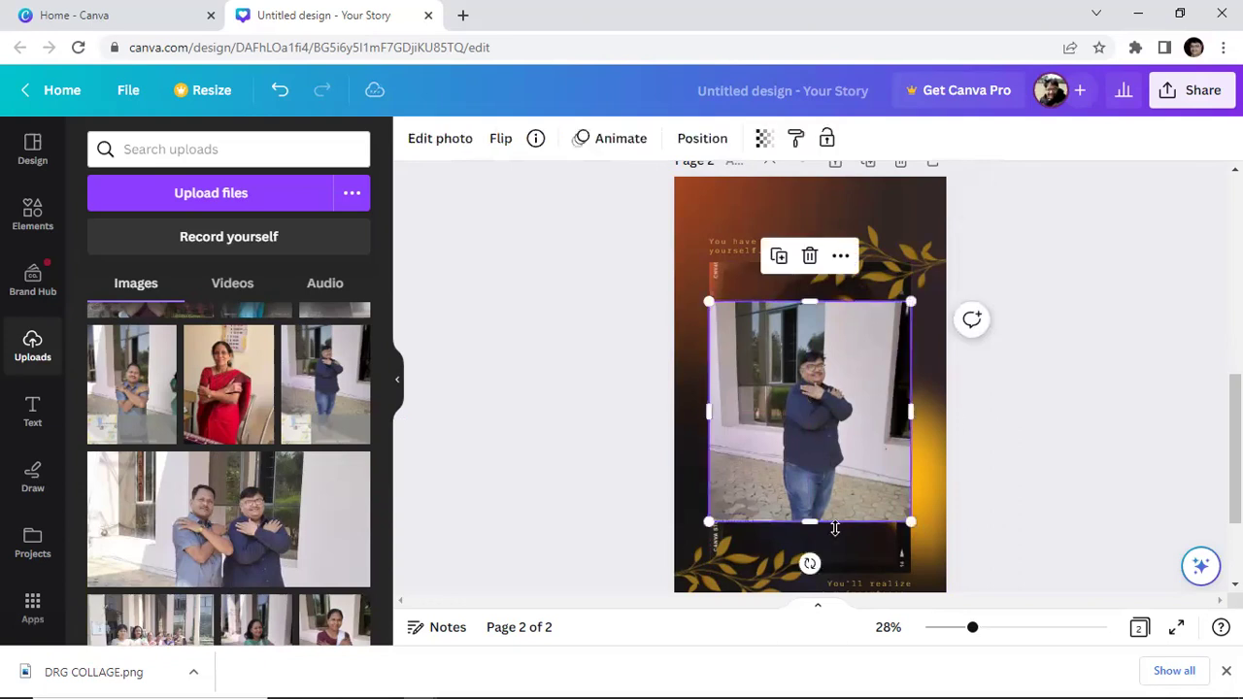
drag(814, 521, 813, 507)
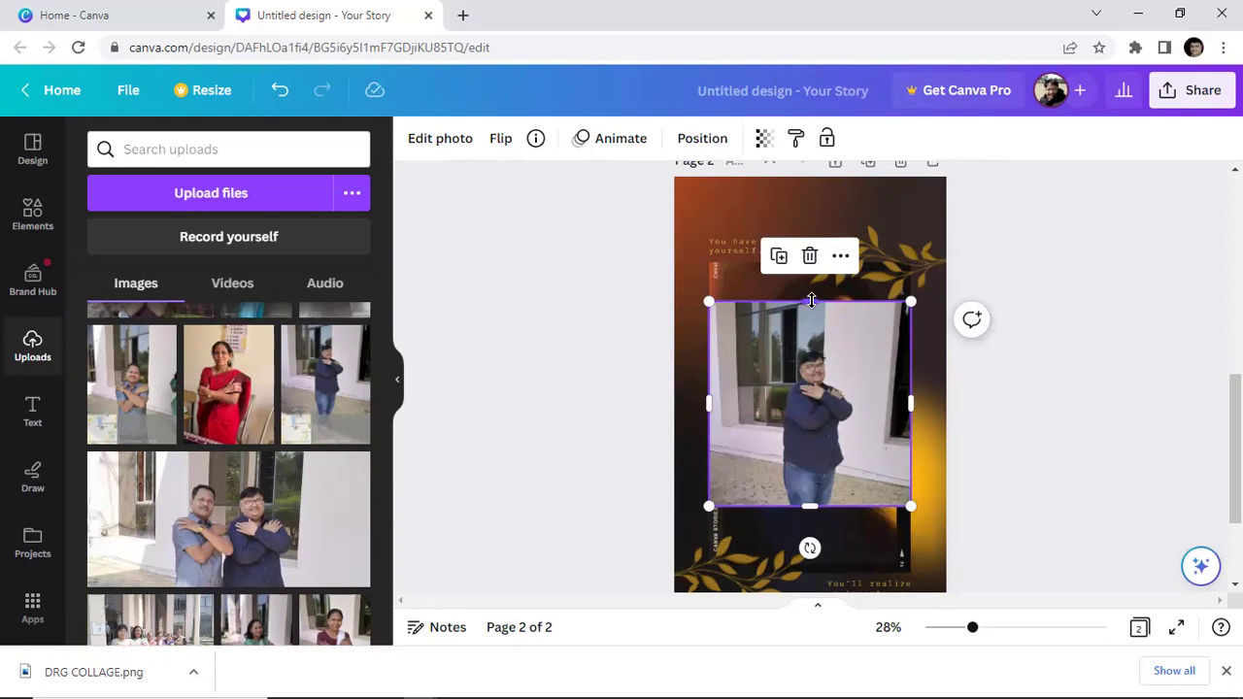
drag(811, 303, 812, 301)
click(1043, 403)
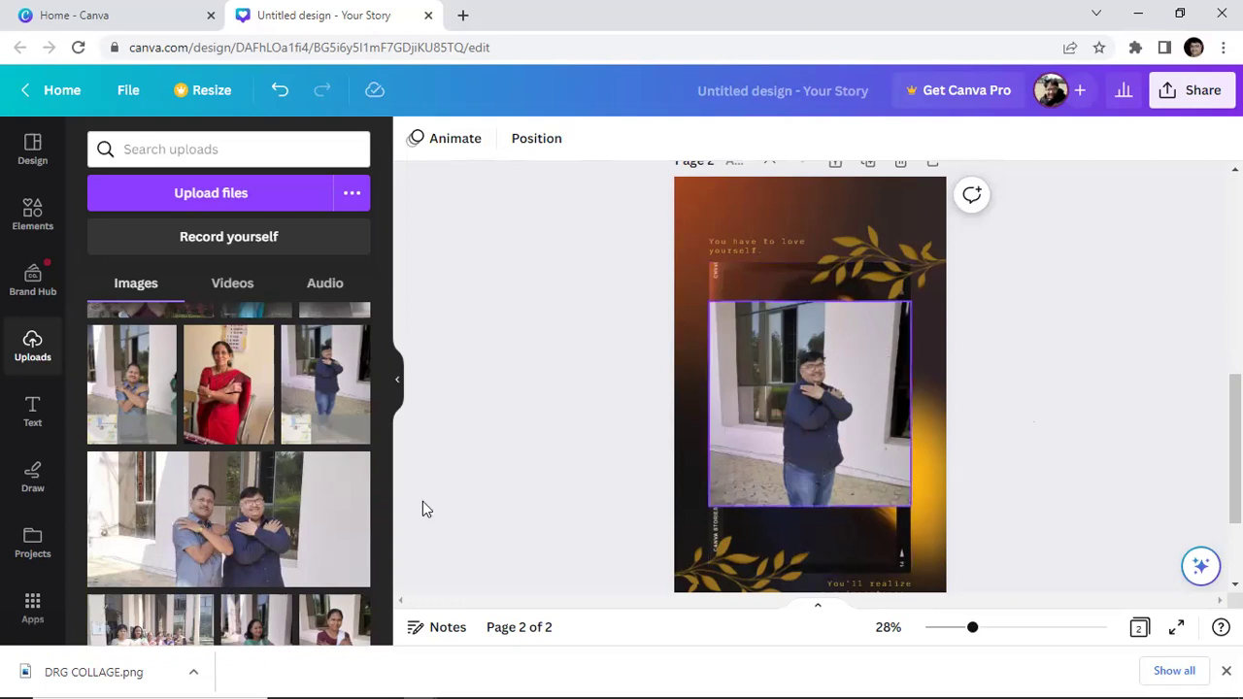
Browse the uploaded images and add the photo of the short-haired woman with folded arms over the man's photo on page 2.
scroll(258, 520, down, 2)
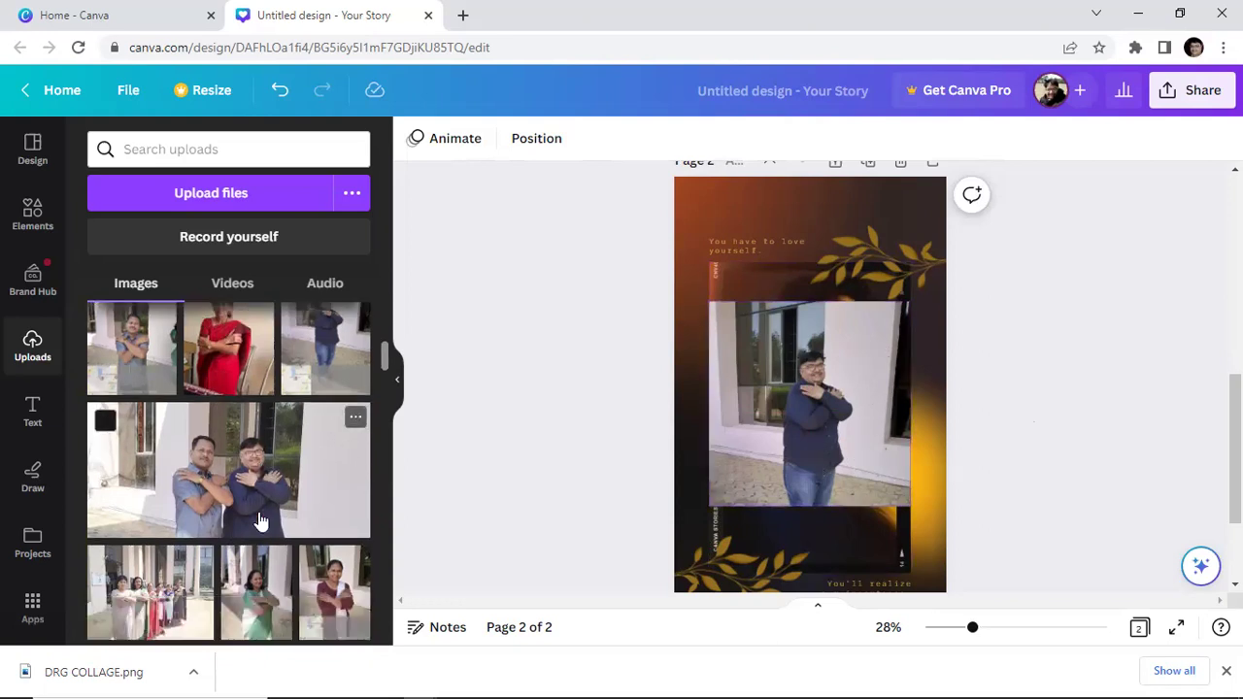
scroll(258, 516, down, 2)
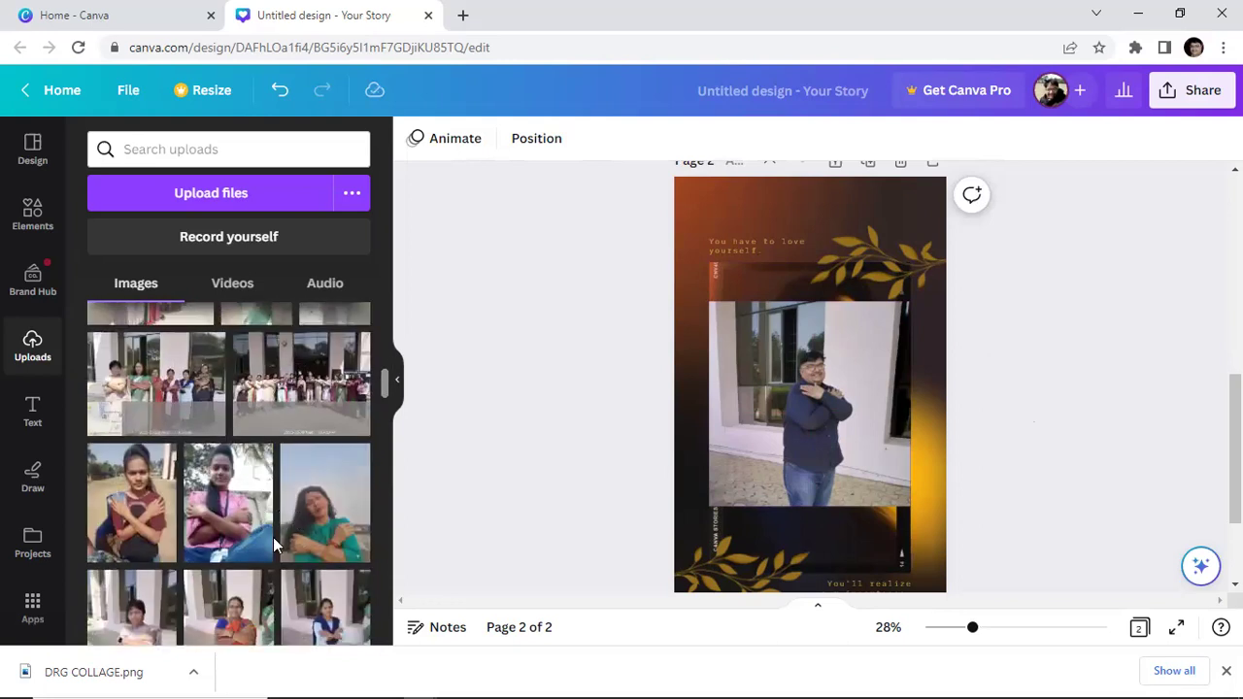
scroll(273, 537, down, 2)
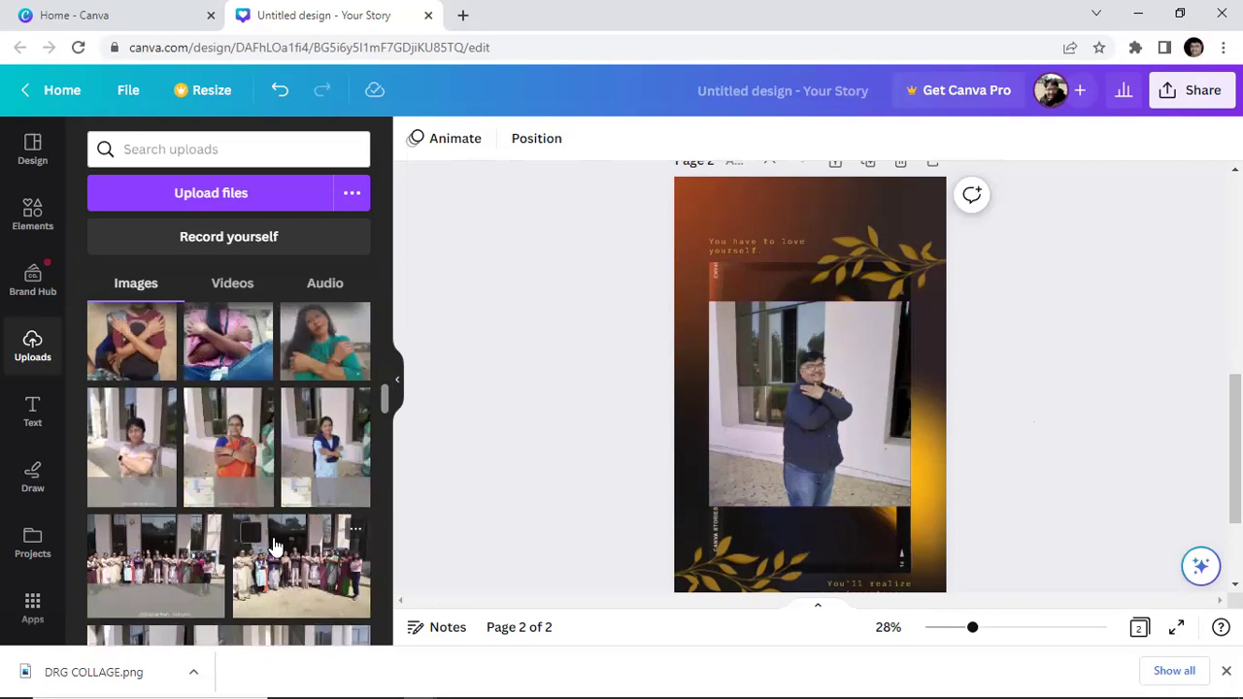
scroll(273, 547, down, 2)
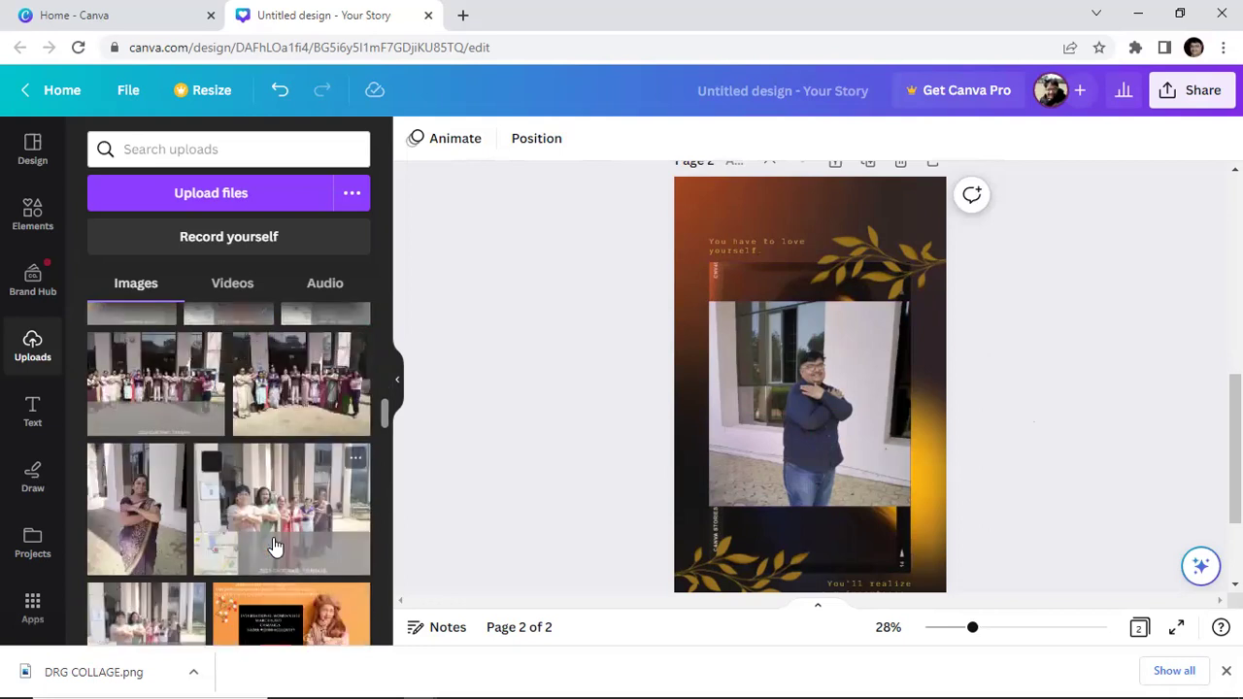
scroll(275, 547, up, 5)
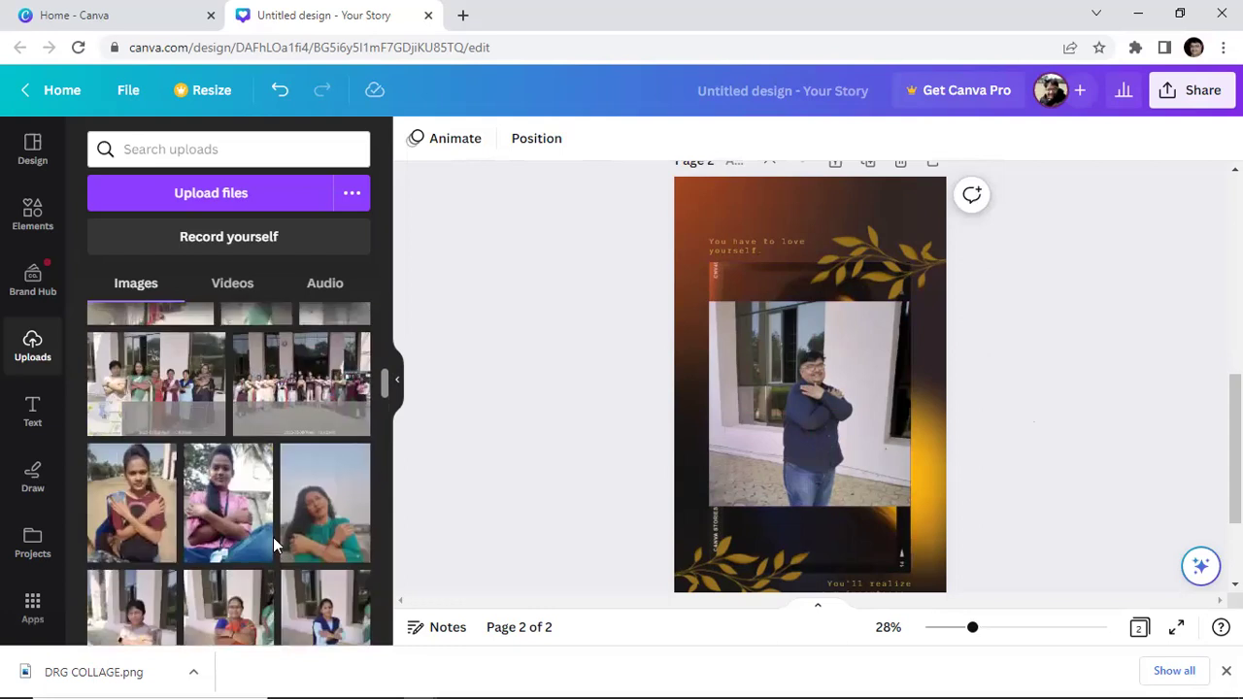
scroll(274, 535, down, 2)
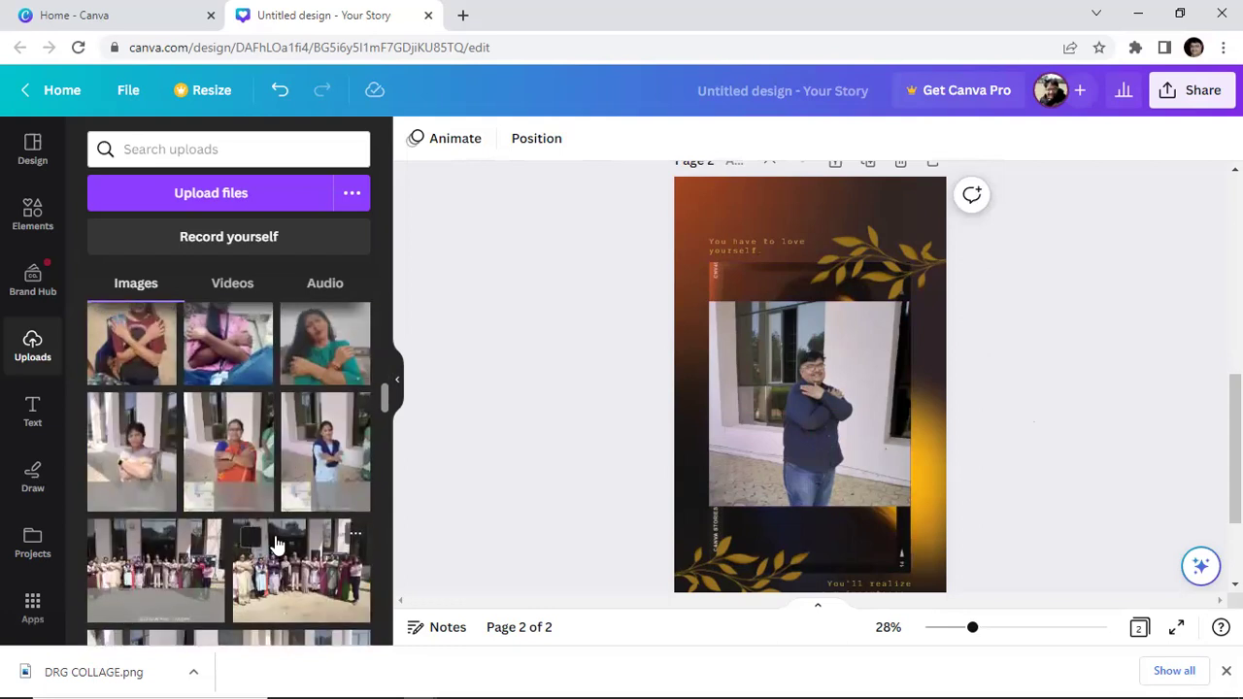
scroll(275, 535, up, 2)
scroll(275, 535, up, 2)
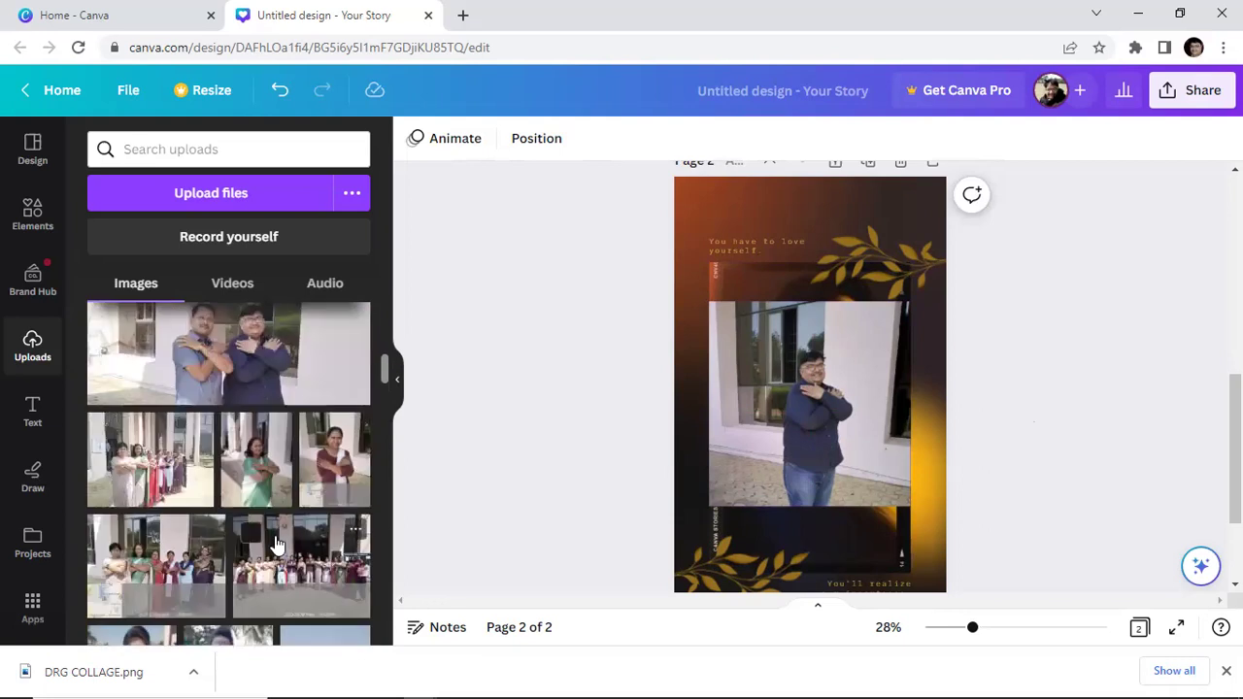
scroll(275, 545, up, 2)
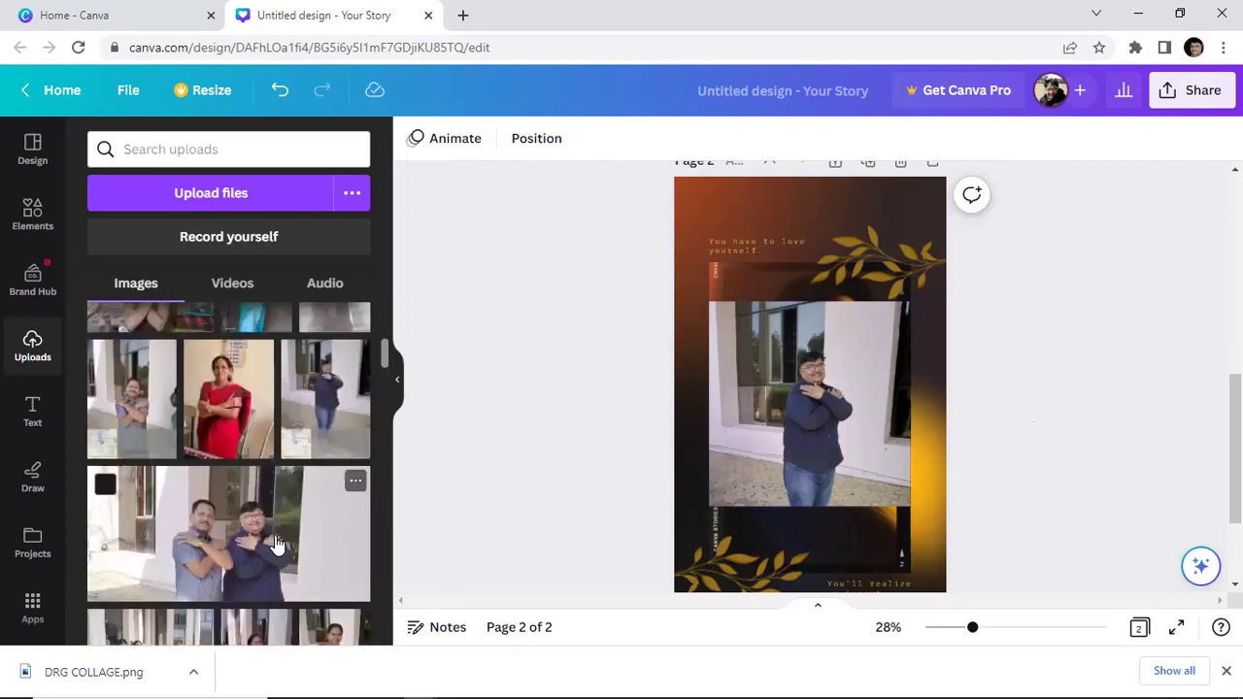
scroll(275, 544, up, 1)
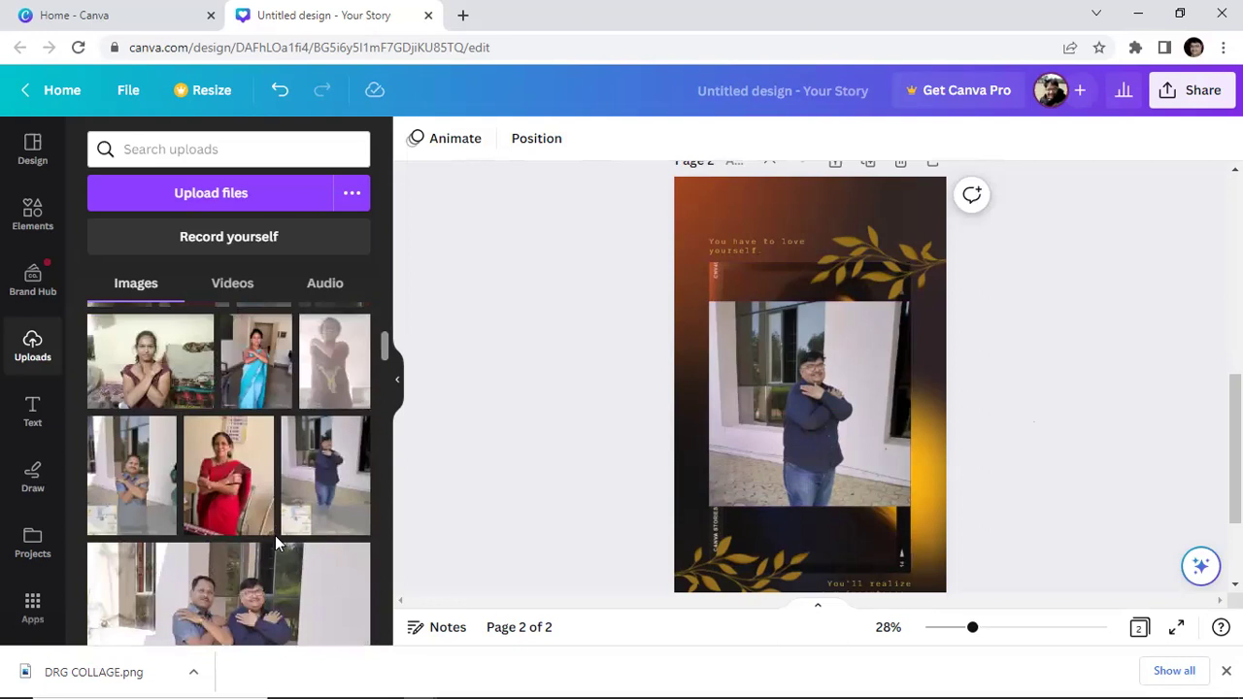
scroll(275, 541, up, 2)
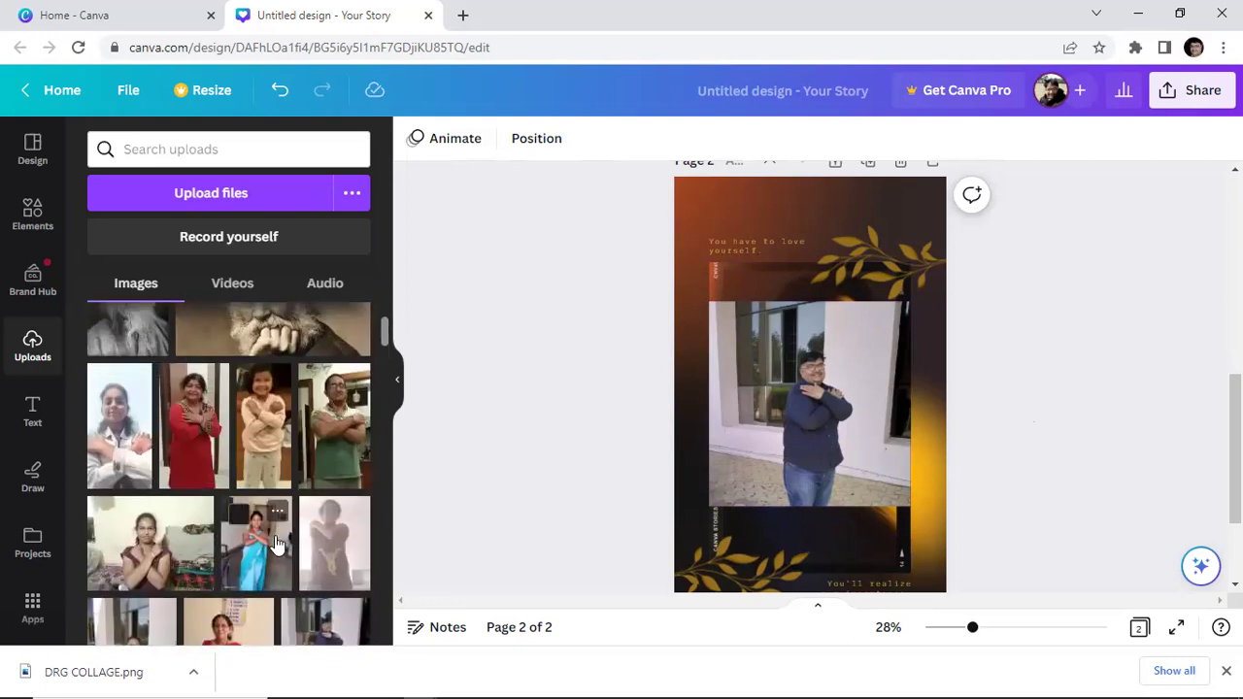
scroll(275, 544, down, 5)
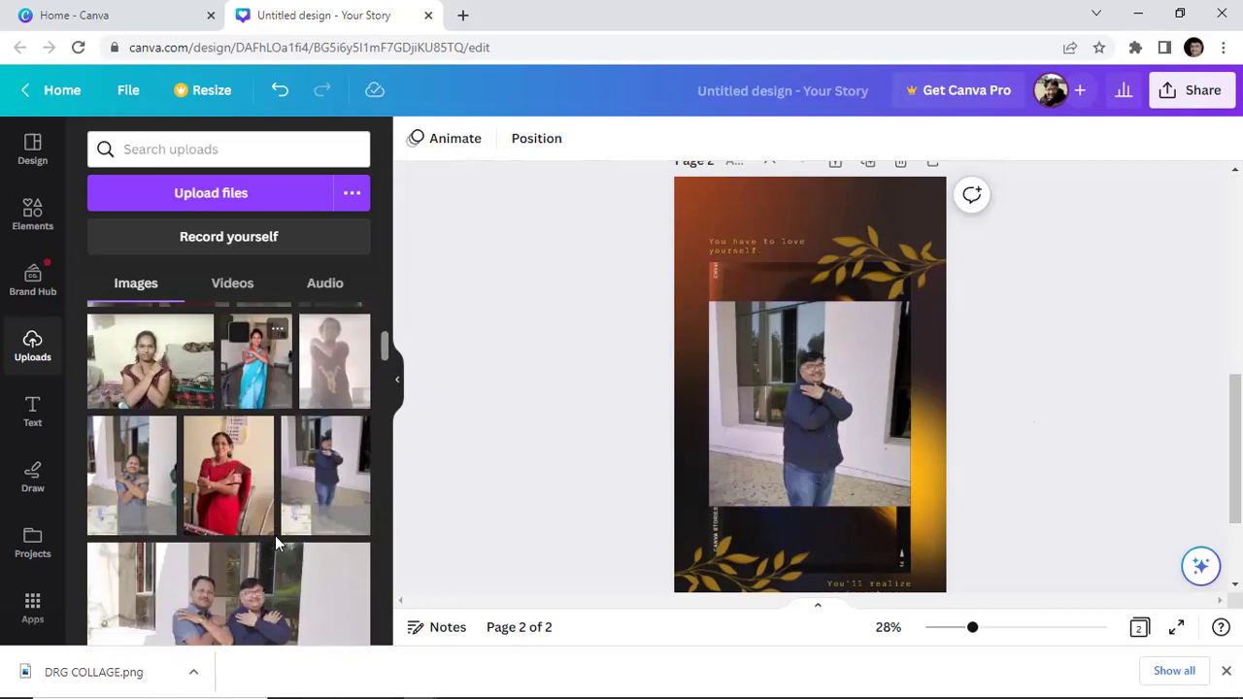
scroll(274, 544, down, 5)
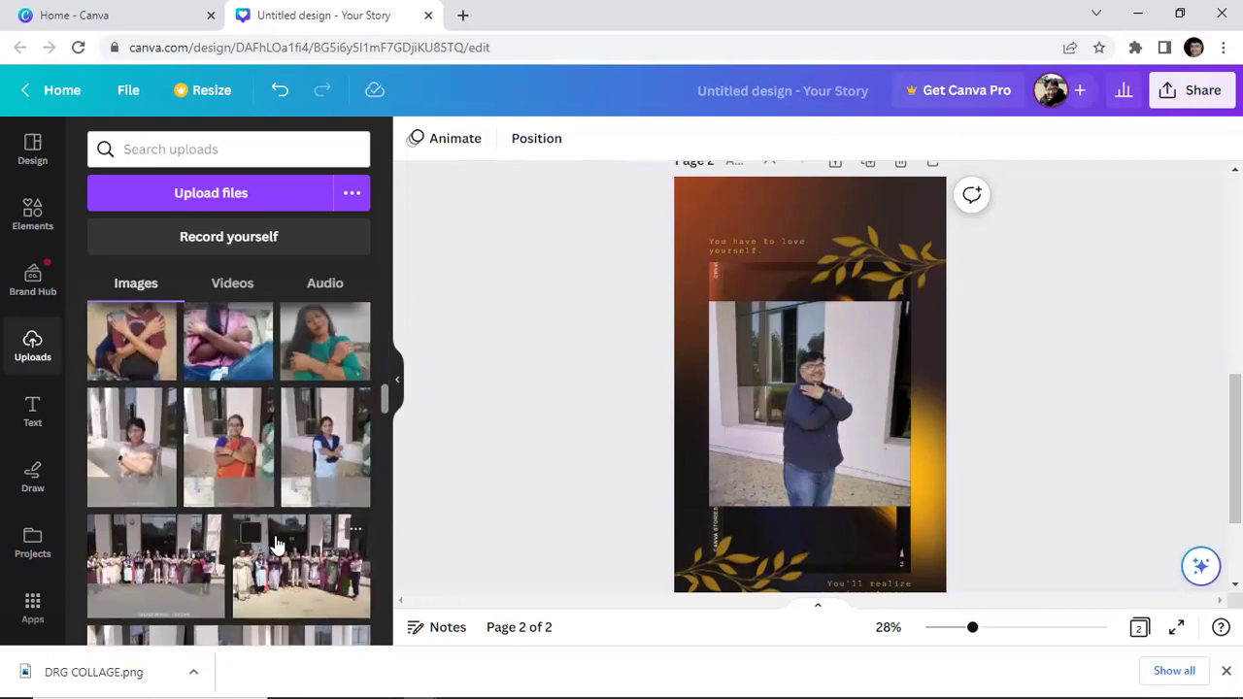
click(145, 454)
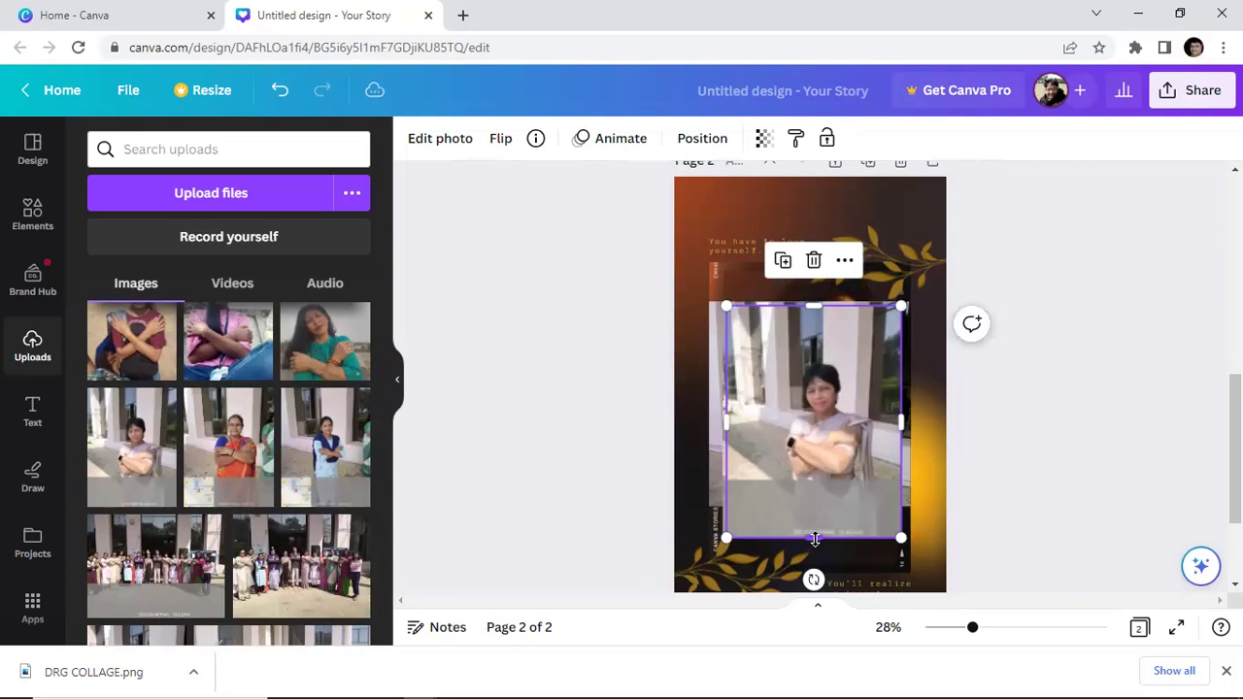
Widen the woman's photo on both sides to match the man's photo and crop the grey band off its bottom.
mouse_move(815, 538)
mouse_down()
mouse_move(812, 514)
mouse_move(806, 533)
mouse_up()
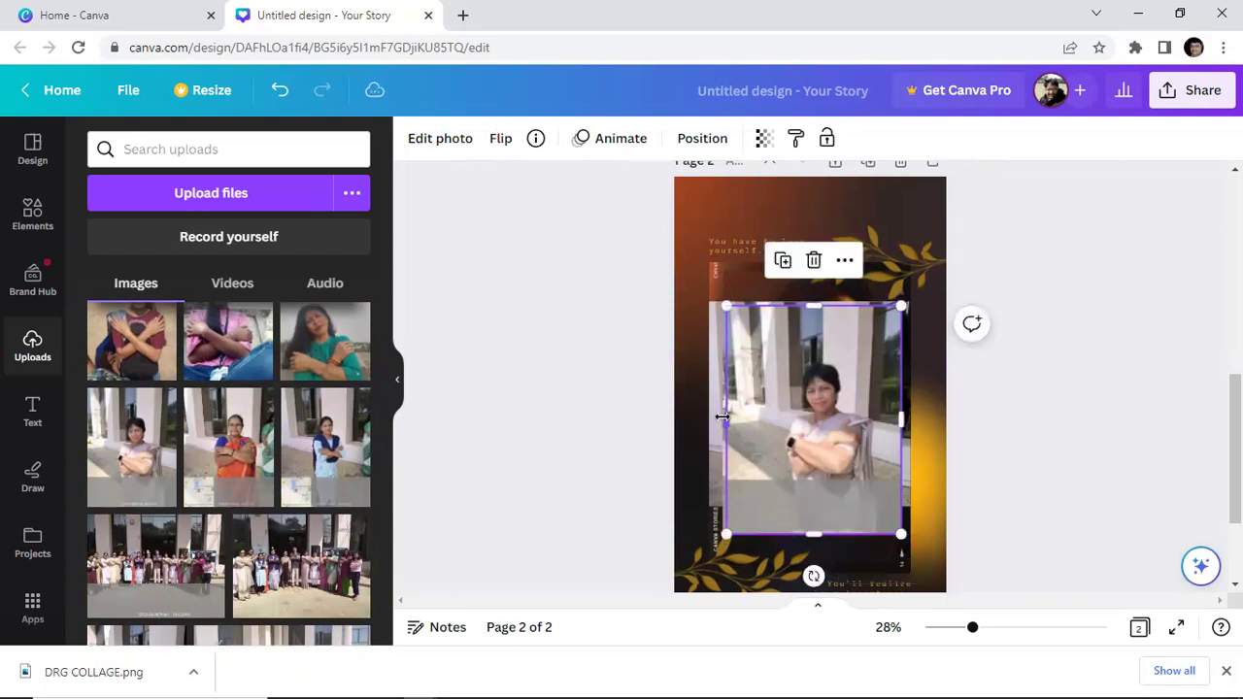
drag(722, 425, 709, 426)
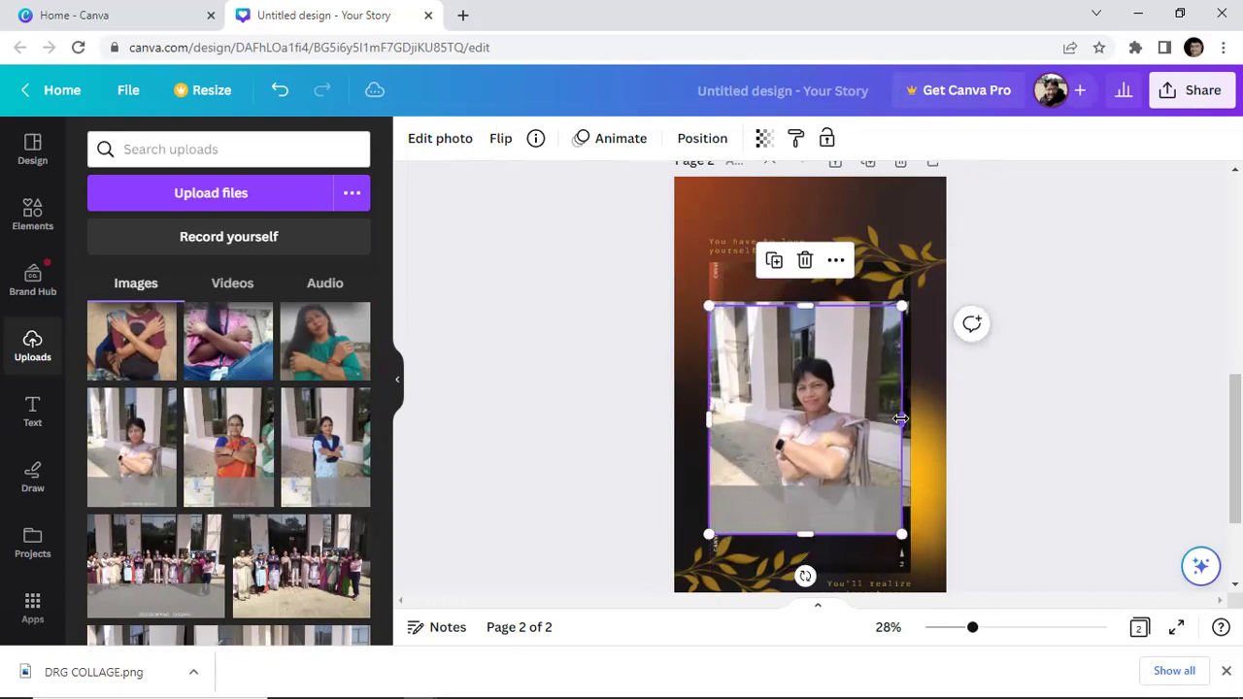
drag(901, 418, 909, 419)
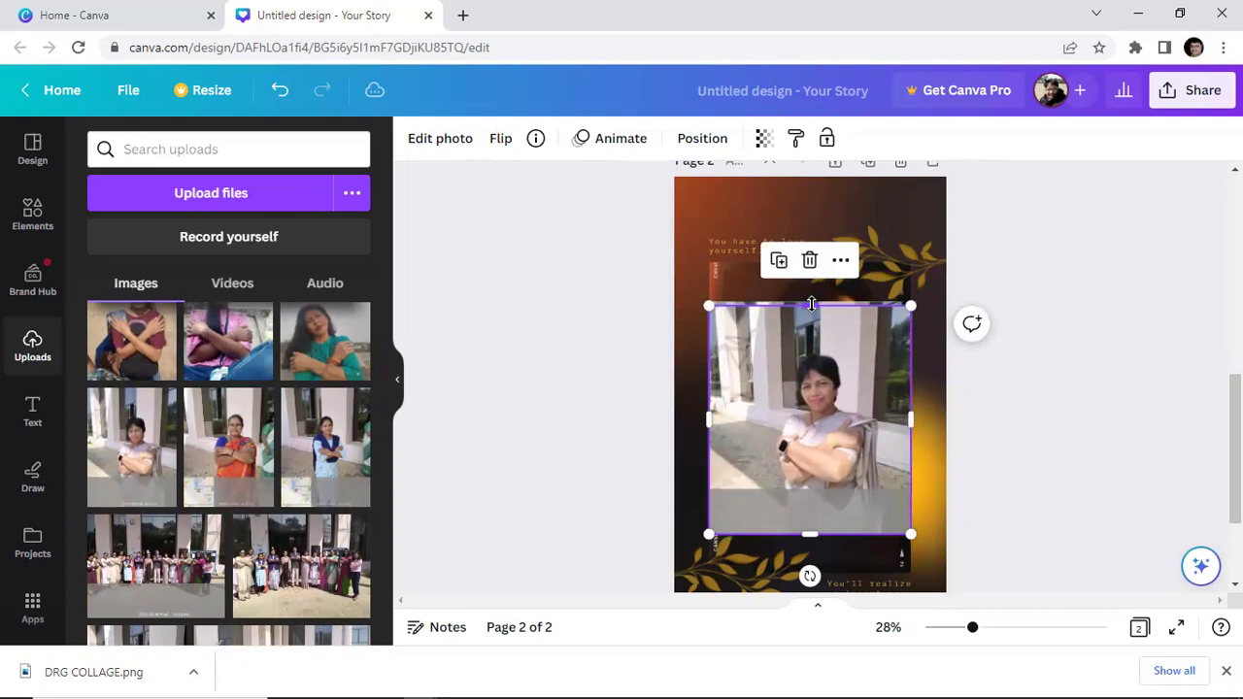
click(995, 377)
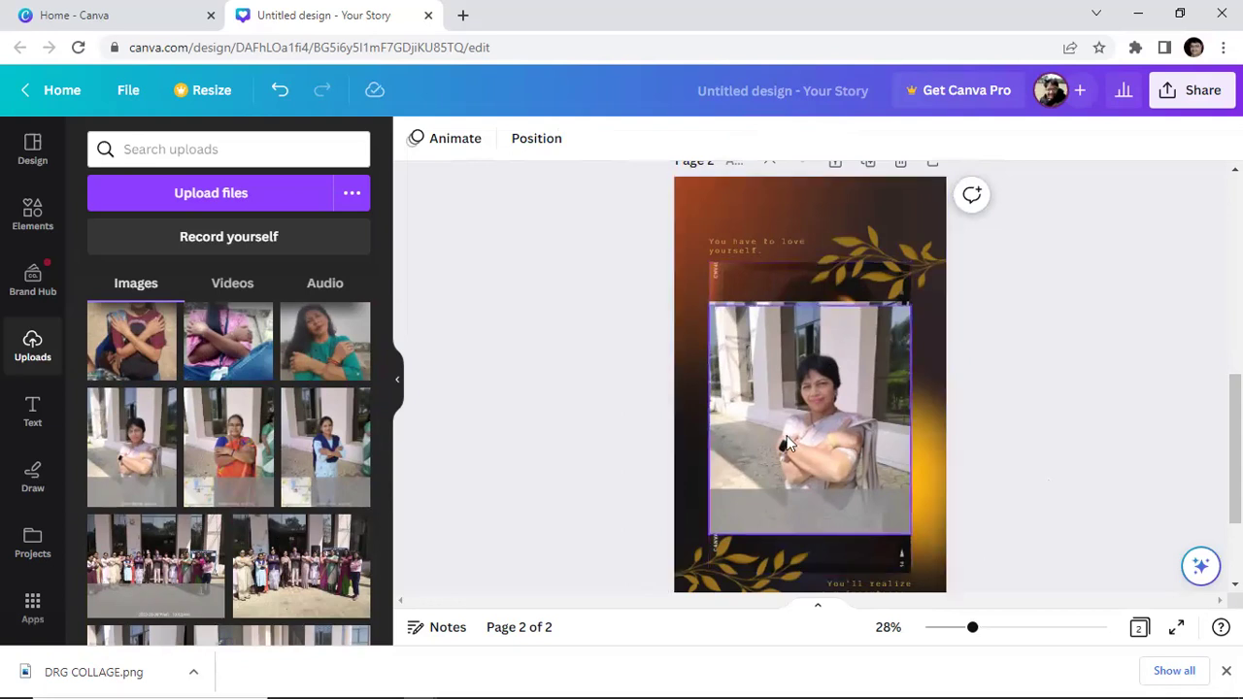
click(793, 486)
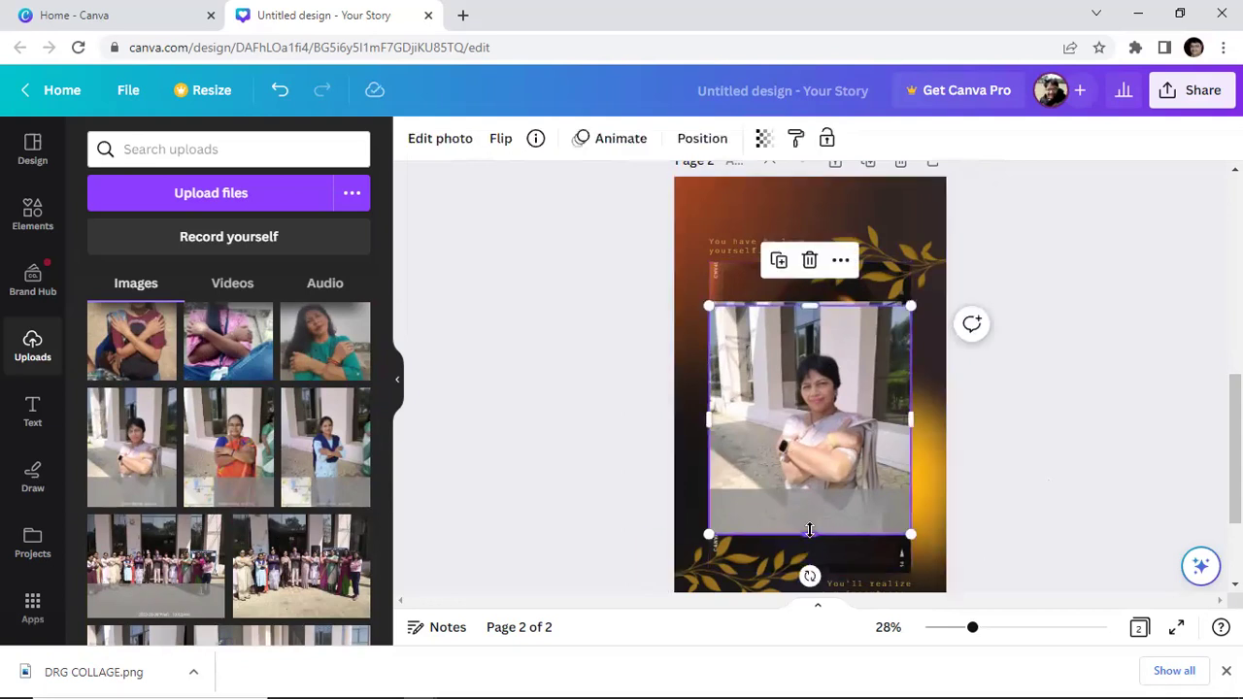
drag(809, 530, 808, 486)
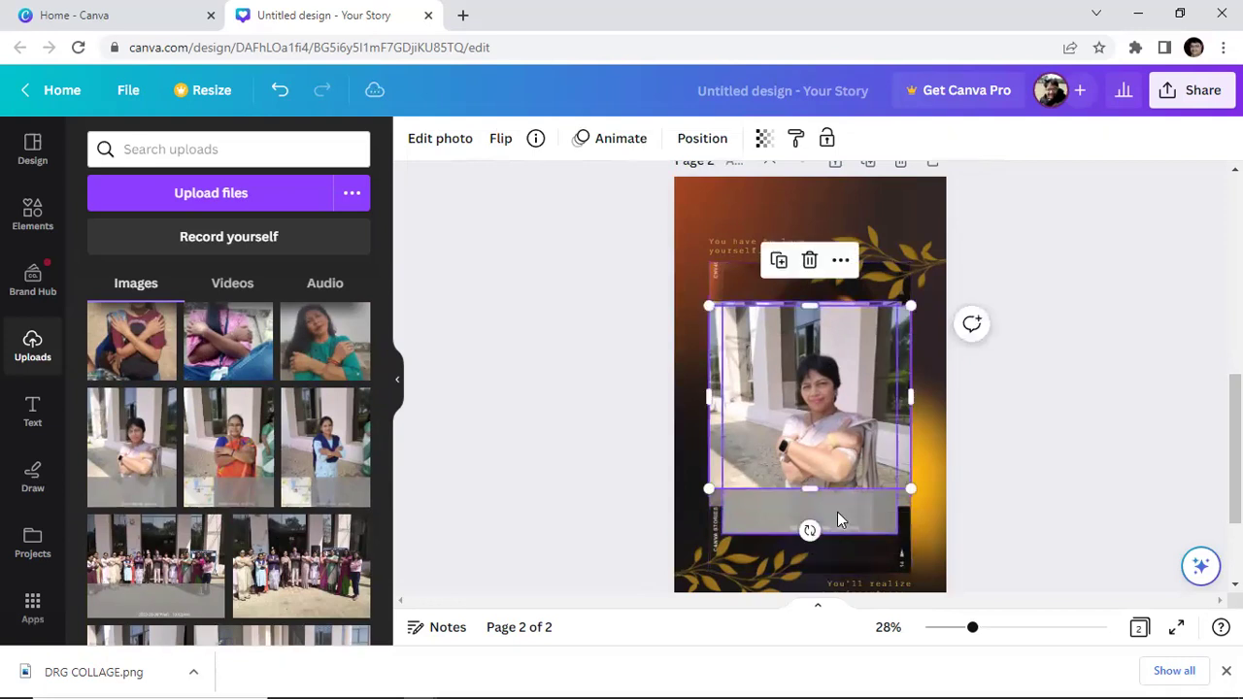
Delete the uncropped photo copy and the enlarged man's photo that stick out below the woman's cropped picture.
right_click(841, 522)
click(896, 281)
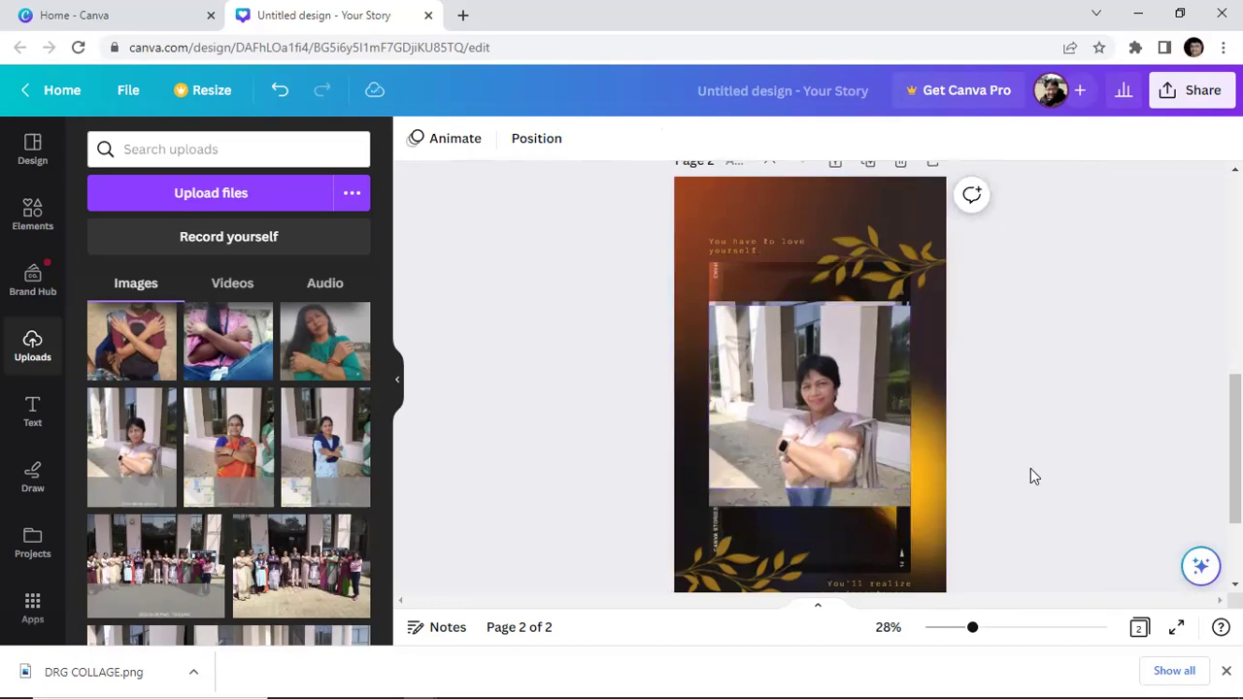
click(805, 506)
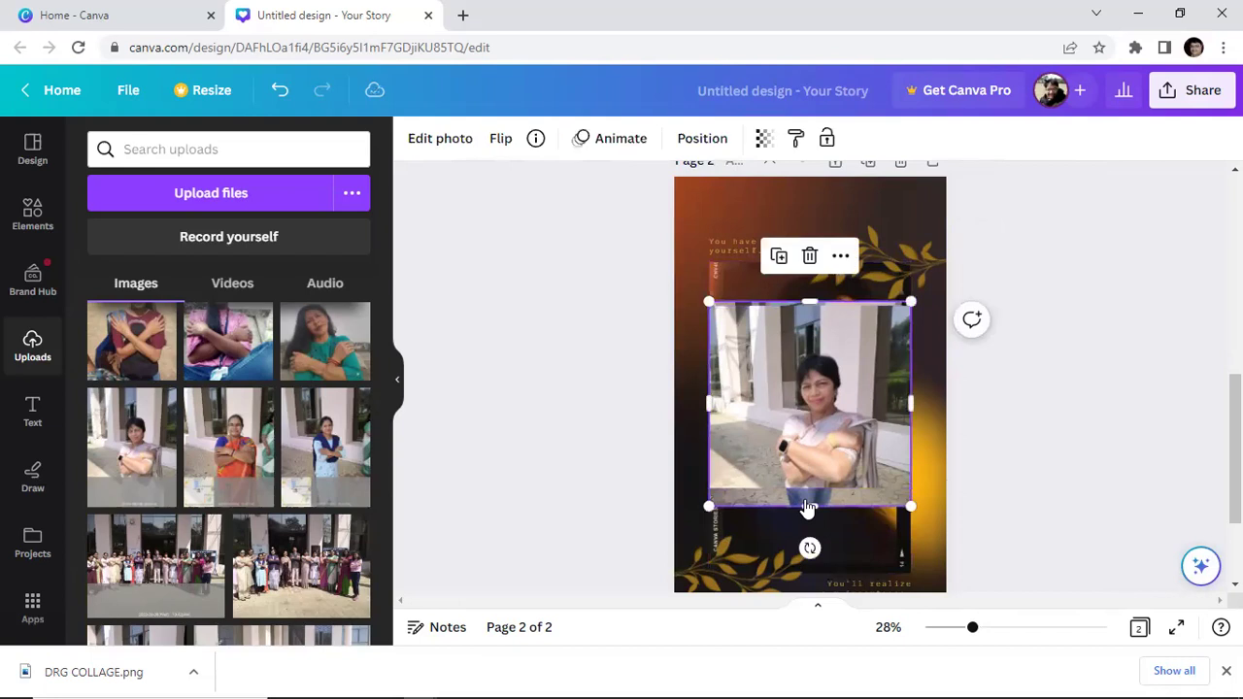
right_click(805, 507)
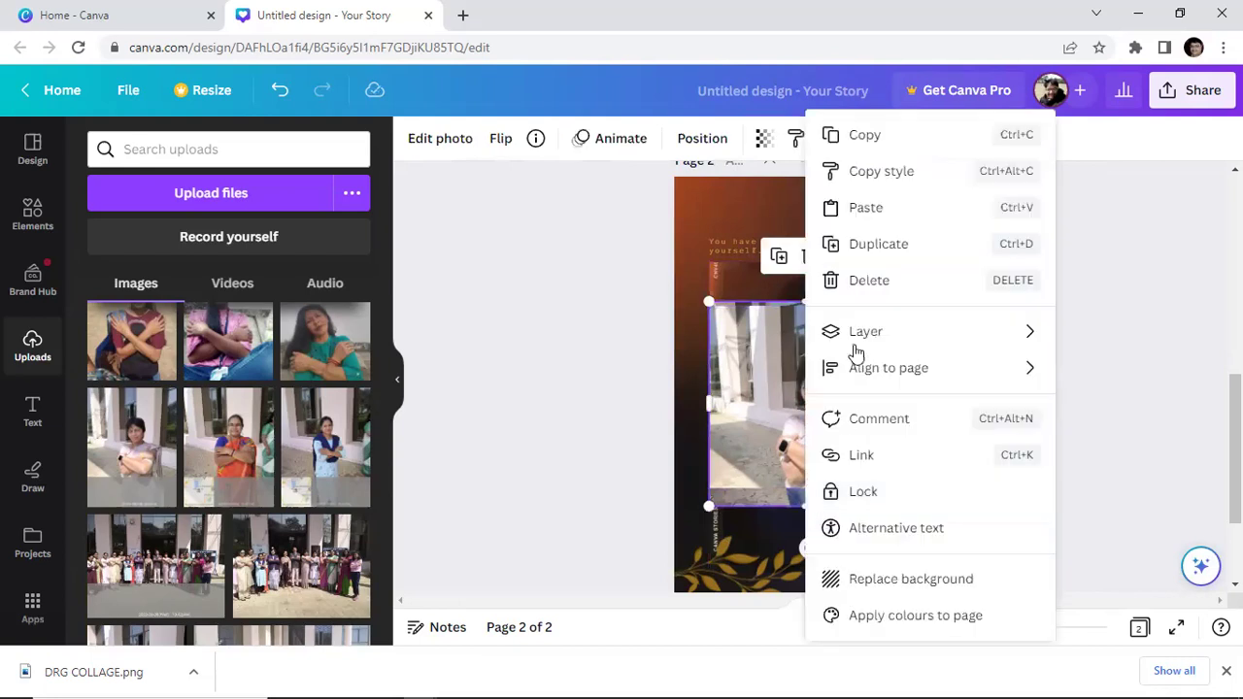
click(859, 282)
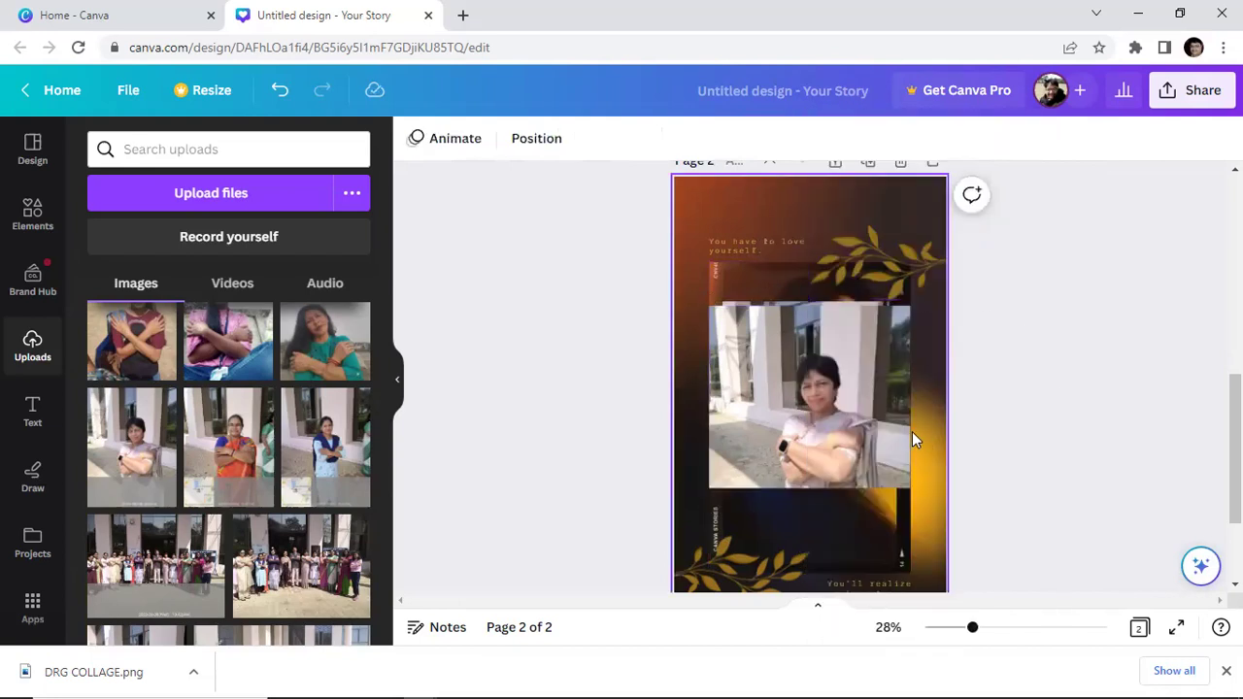
Extend the woman's photo upward to a size of about 803 by 752 px, covering the remaining picture behind it.
click(814, 381)
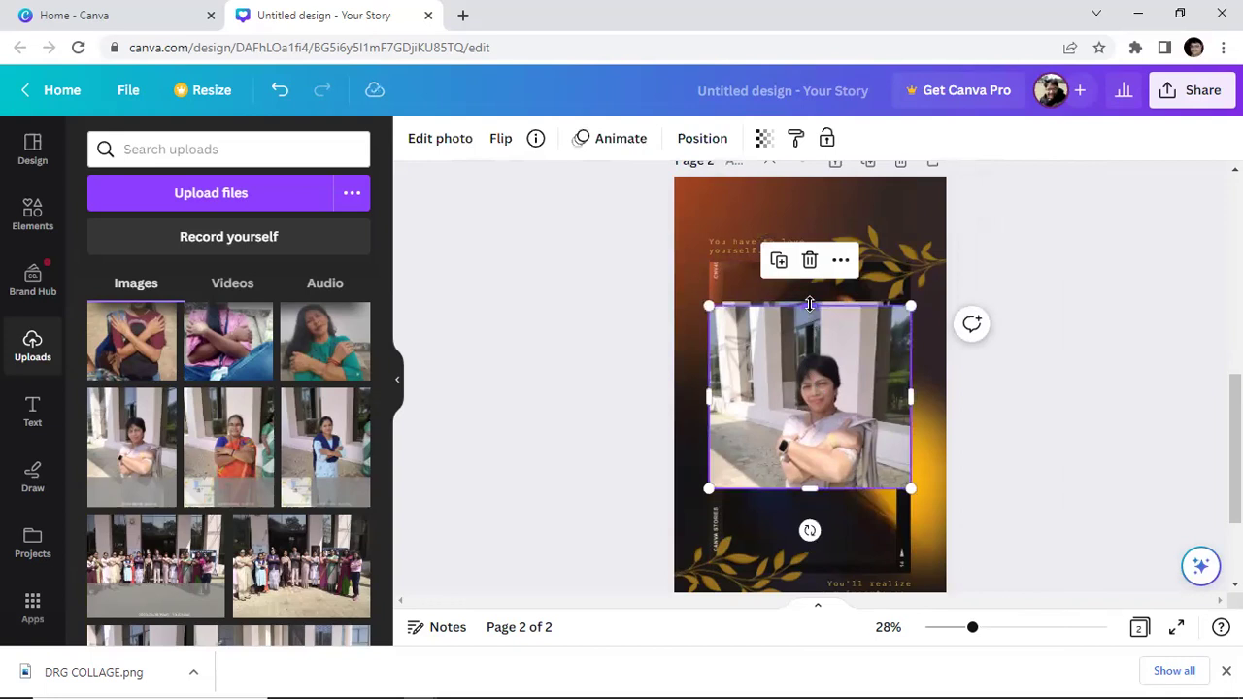
drag(809, 303, 811, 299)
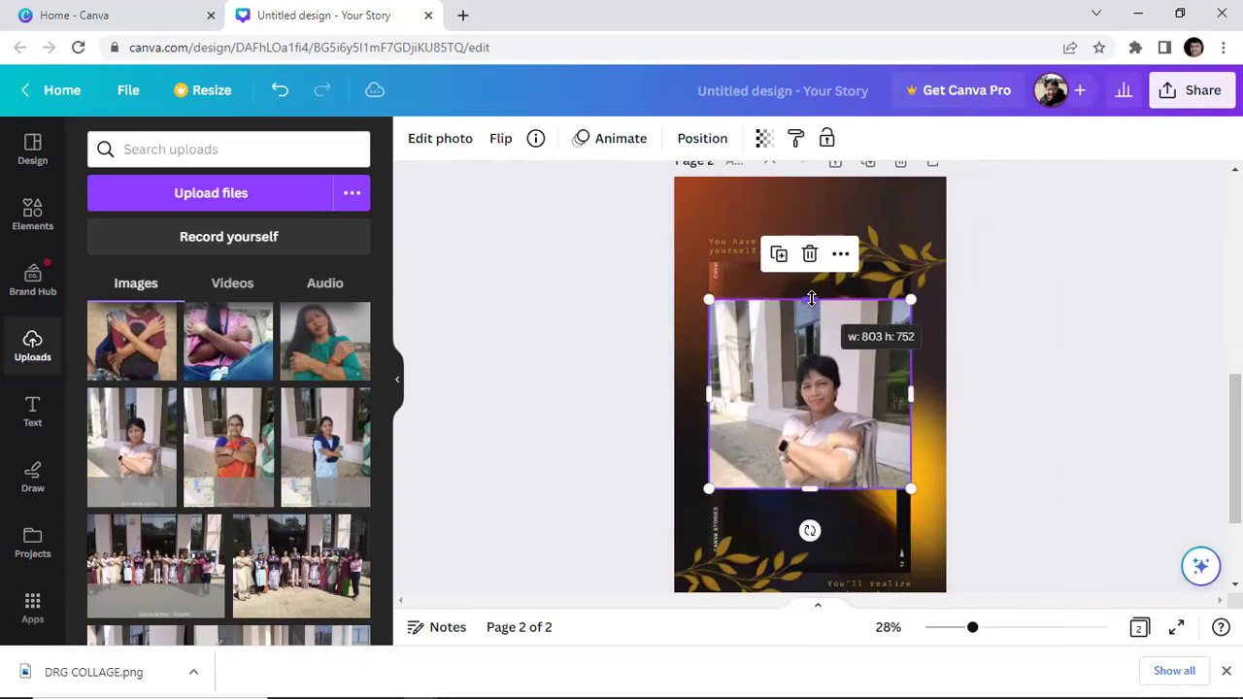
click(1010, 394)
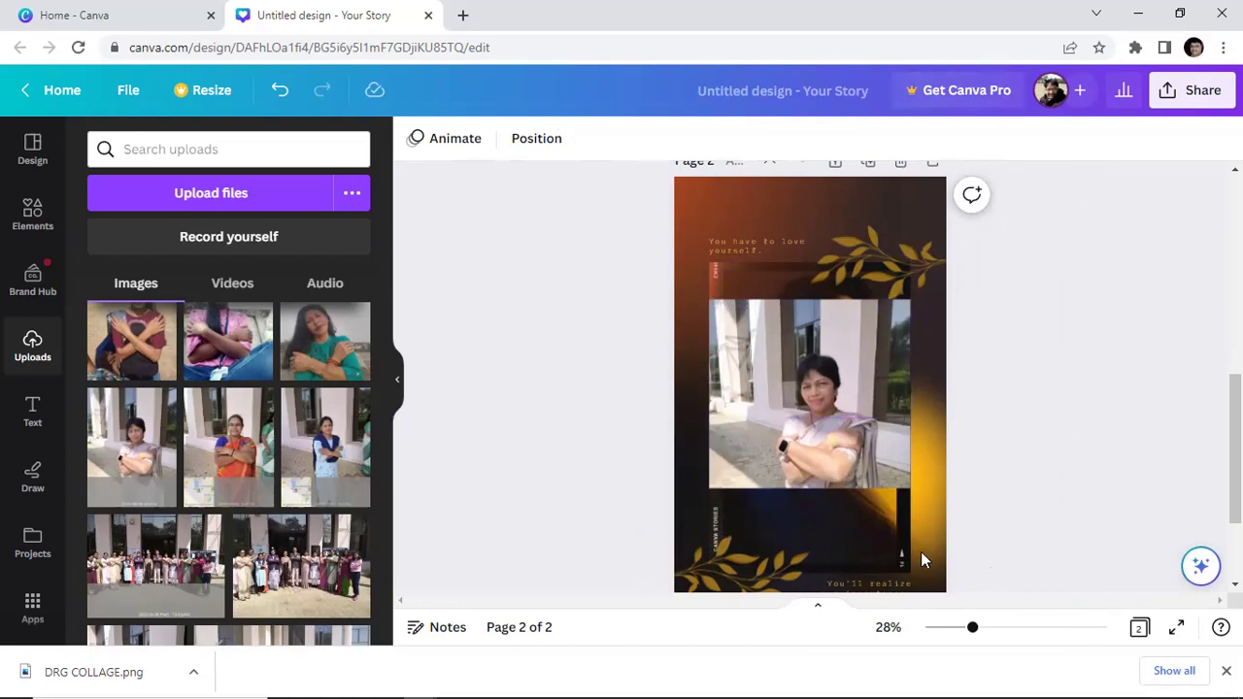
Move the "You have to love yourself." text higher on page 2 and replace its wording with "INTERNATIONAL WOMES'S DAY".
click(774, 249)
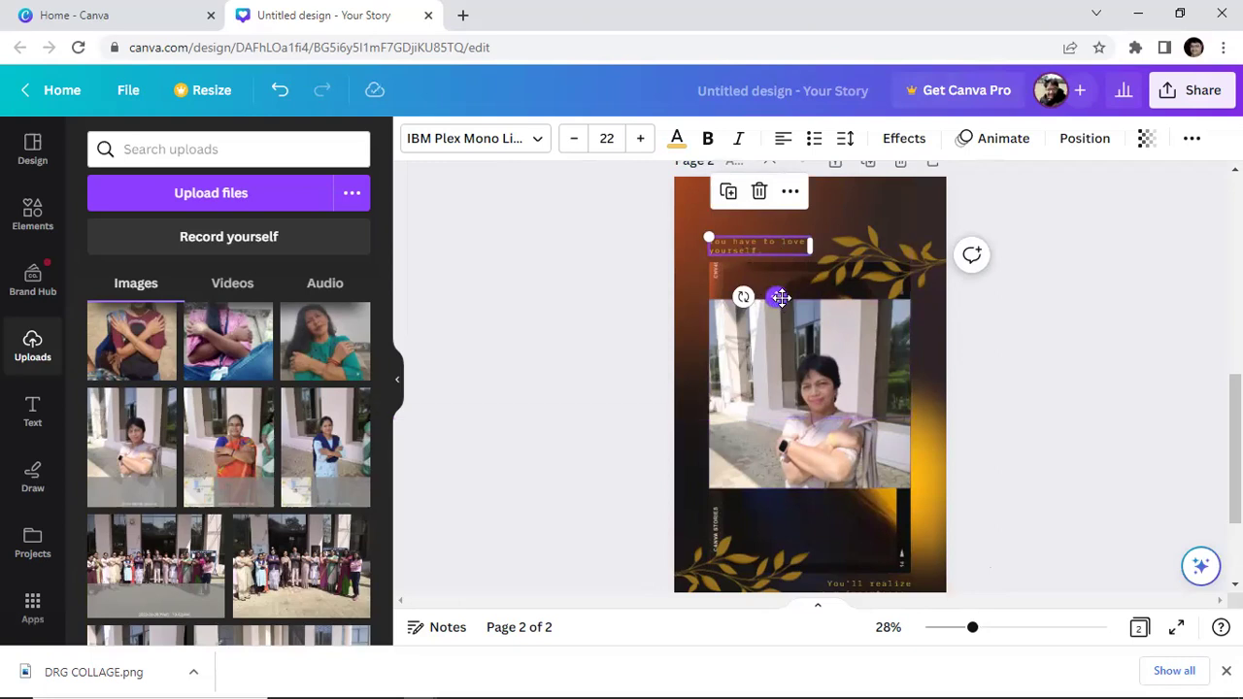
drag(779, 297, 790, 255)
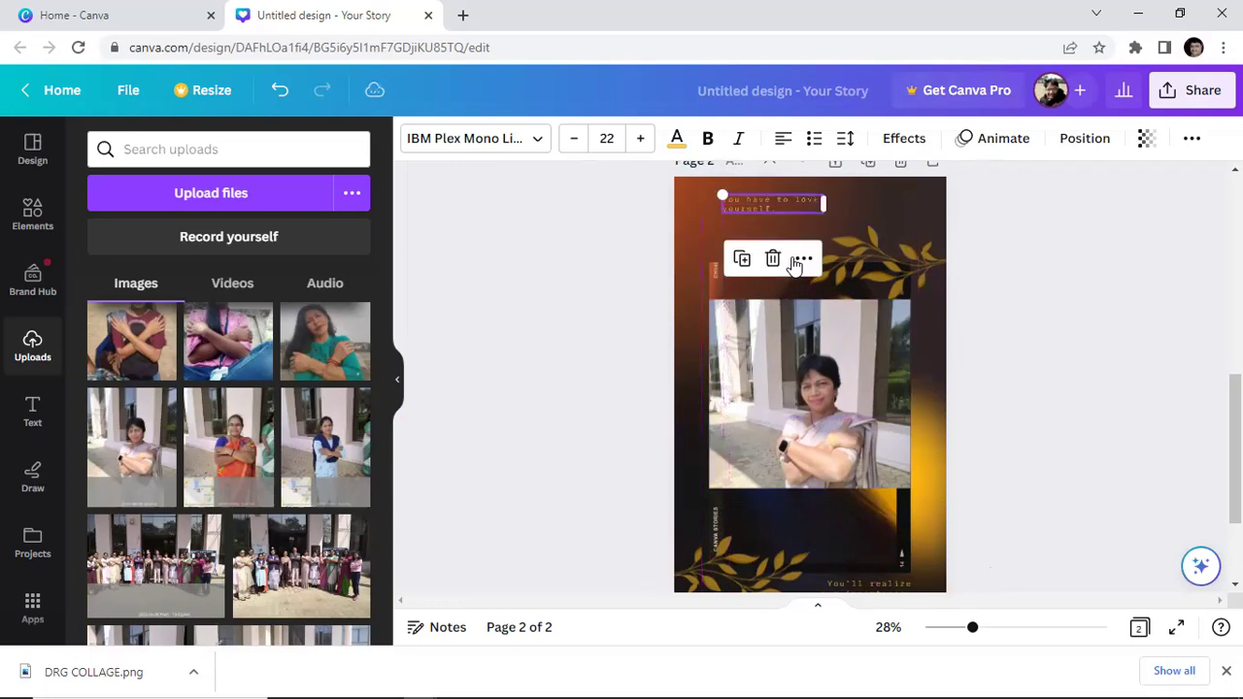
double_click(821, 203)
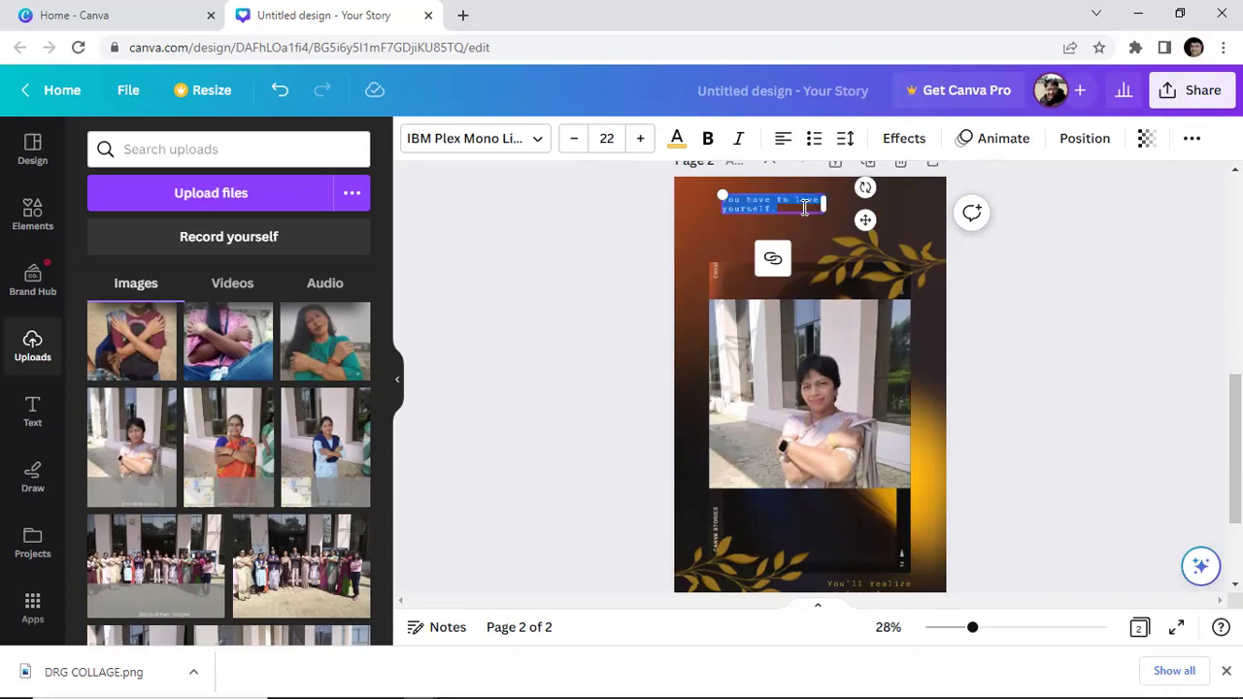
key(BackSpace)
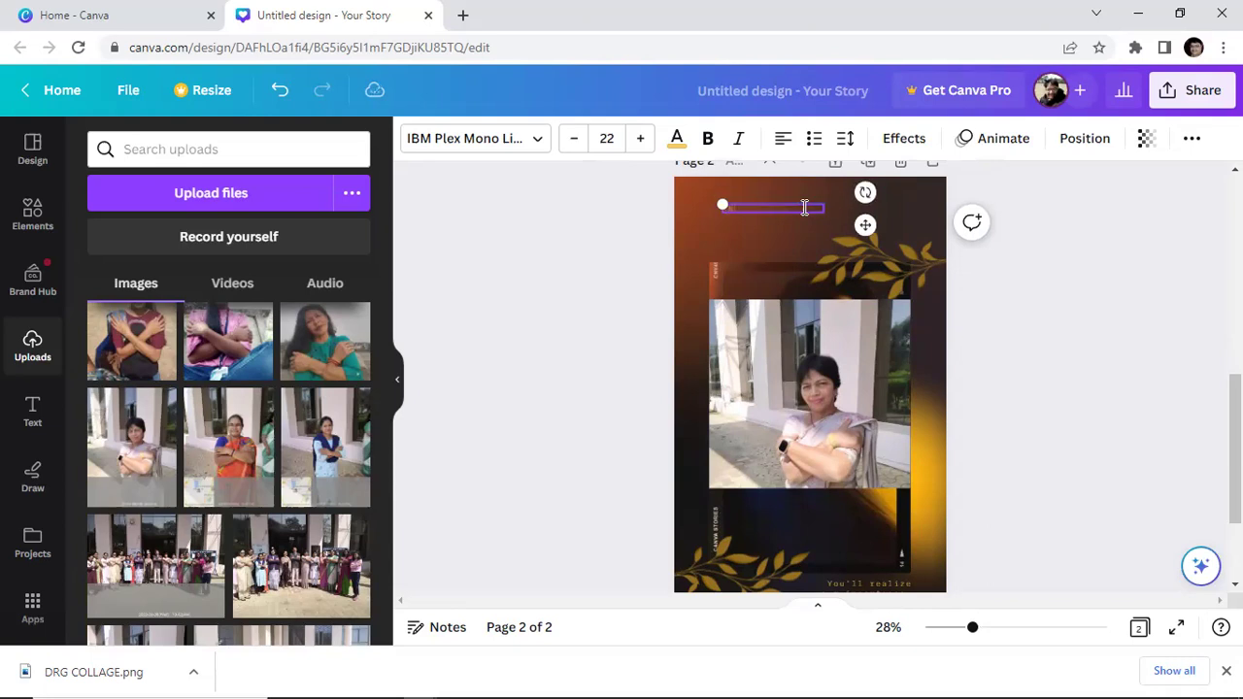
text(R)
text(MEN'S DAY)
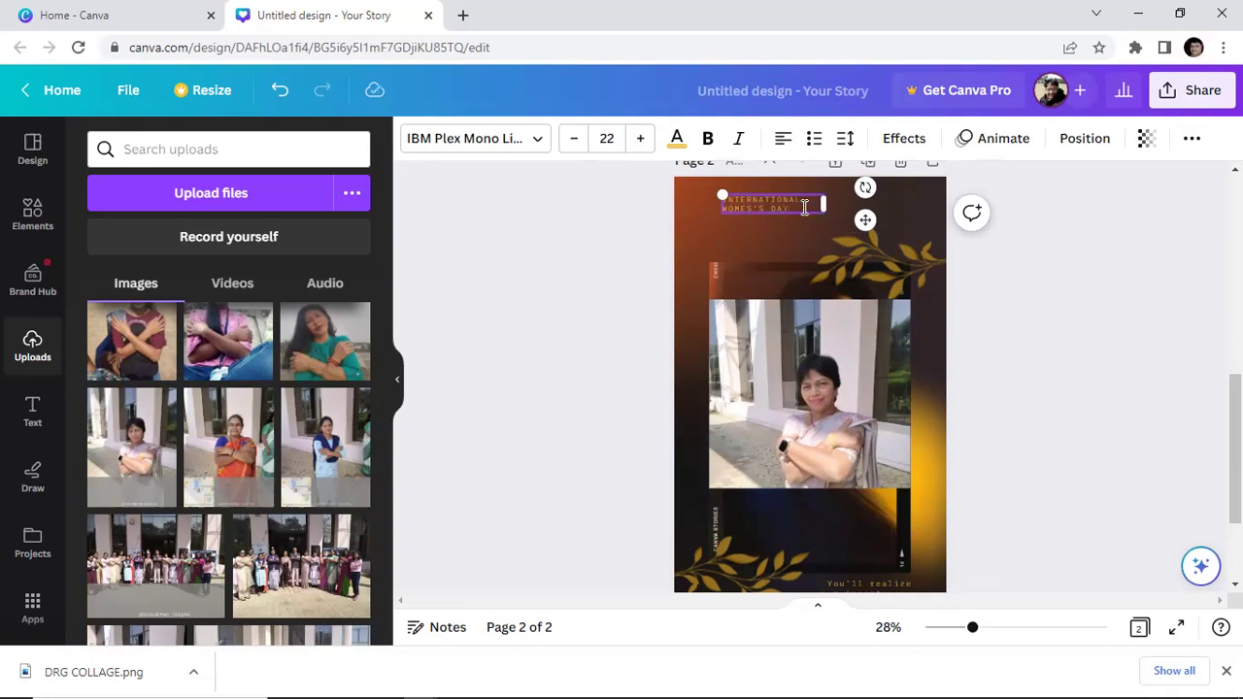
Increase the heading text's font size to 34.
drag(793, 211, 724, 204)
click(638, 144)
click(638, 144)
triple_click(638, 144)
double_click(638, 144)
triple_click(637, 144)
click(638, 144)
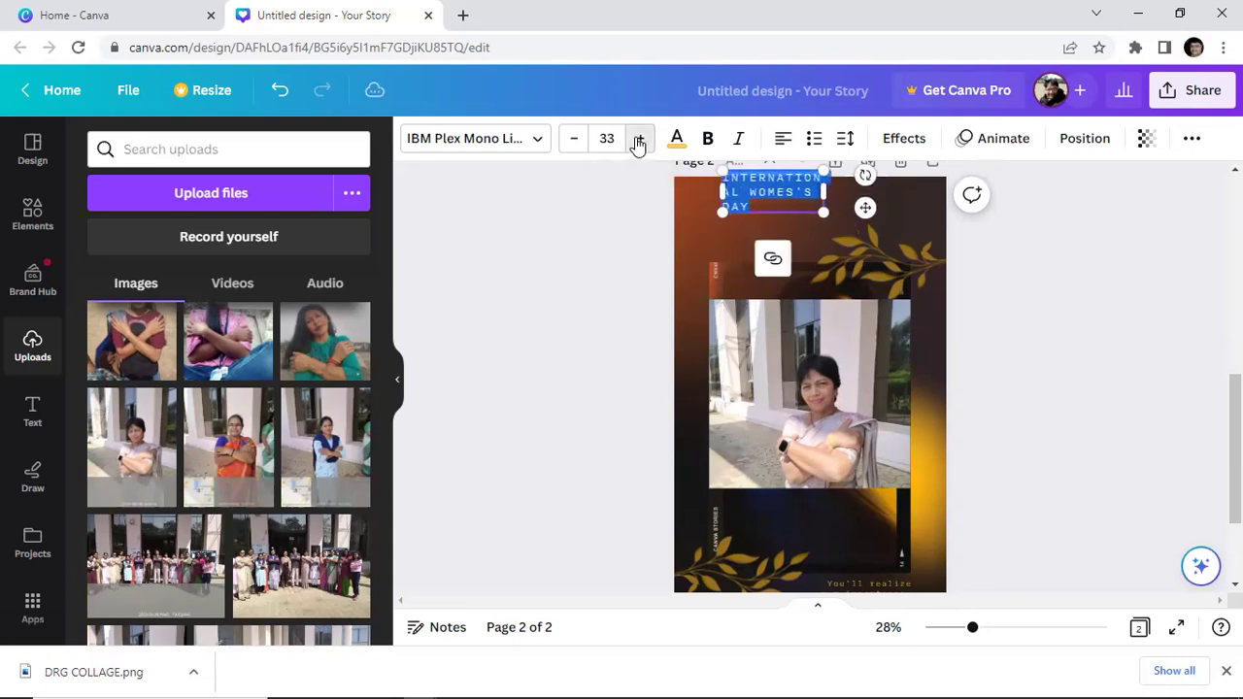
click(638, 143)
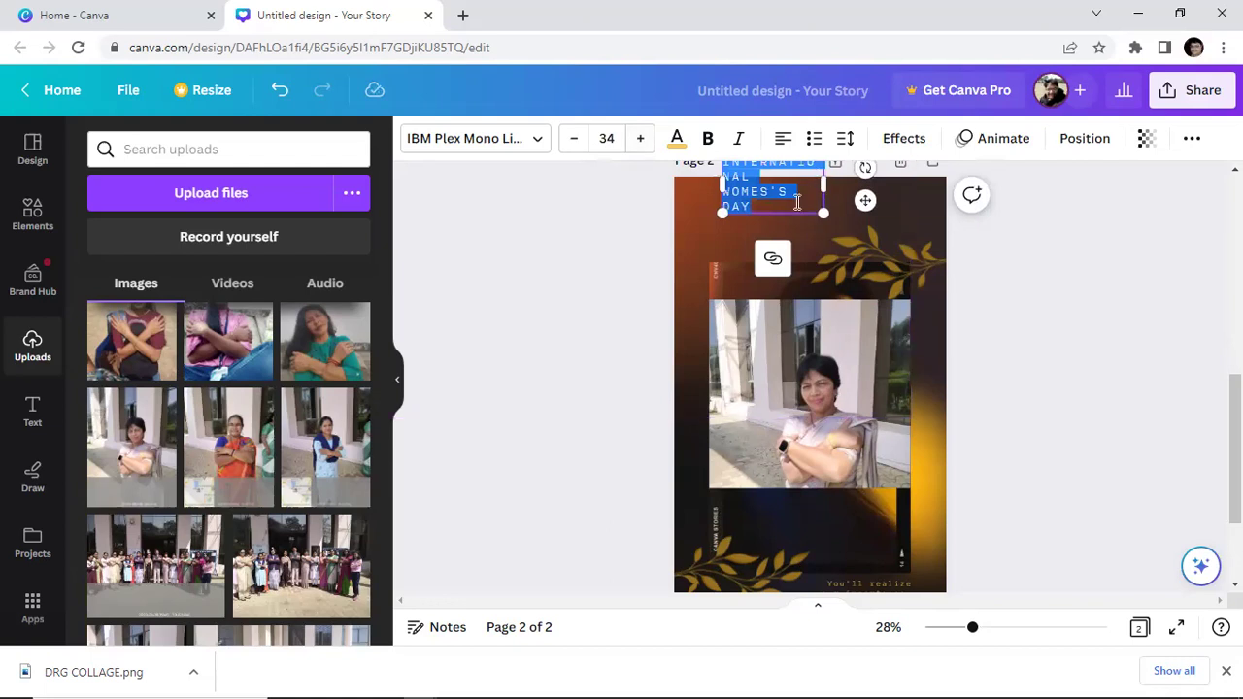
Widen the heading's text box on both sides to the full page width so the text fits on one line.
drag(712, 189, 677, 190)
drag(821, 199, 943, 206)
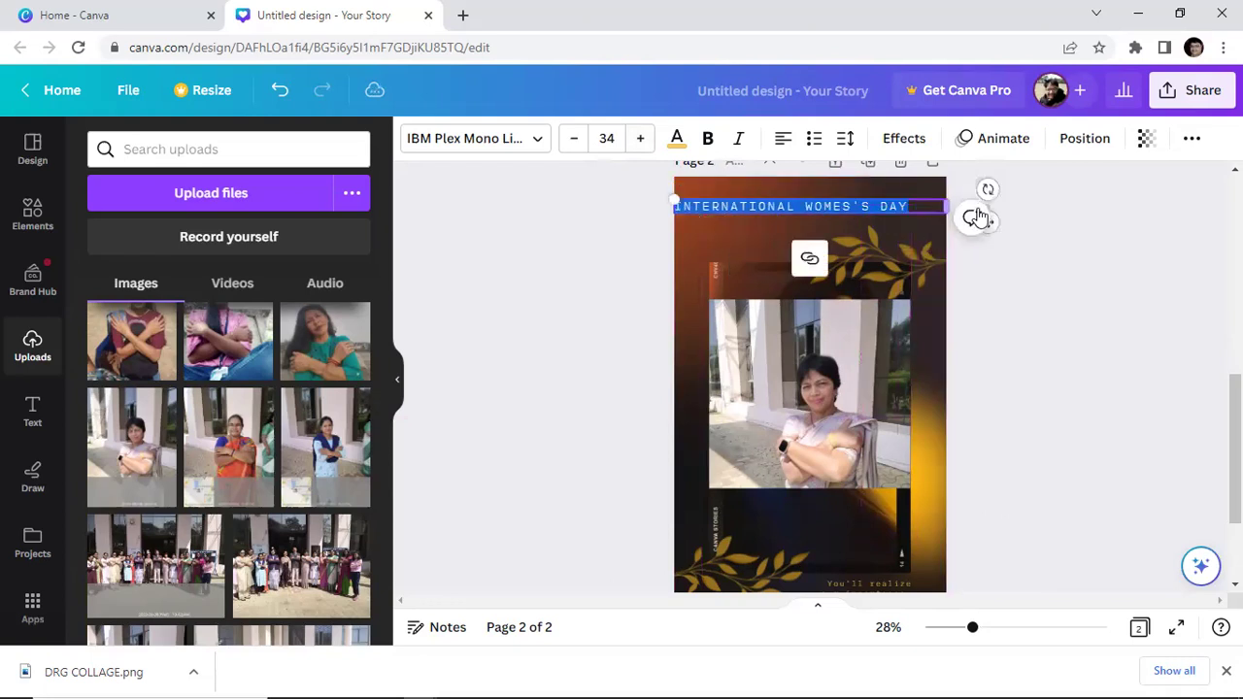
click(1049, 218)
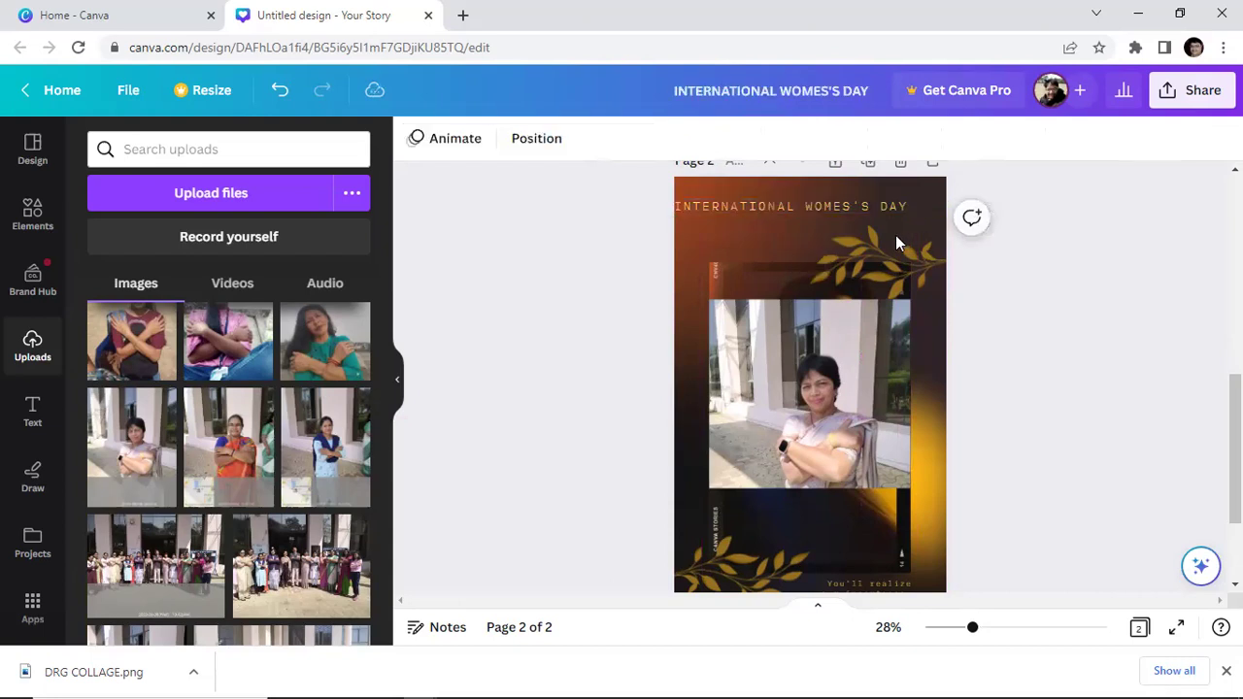
Correct the heading's wording to "INTERNATIONAL WOMEN DAY".
click(850, 208)
click(845, 205)
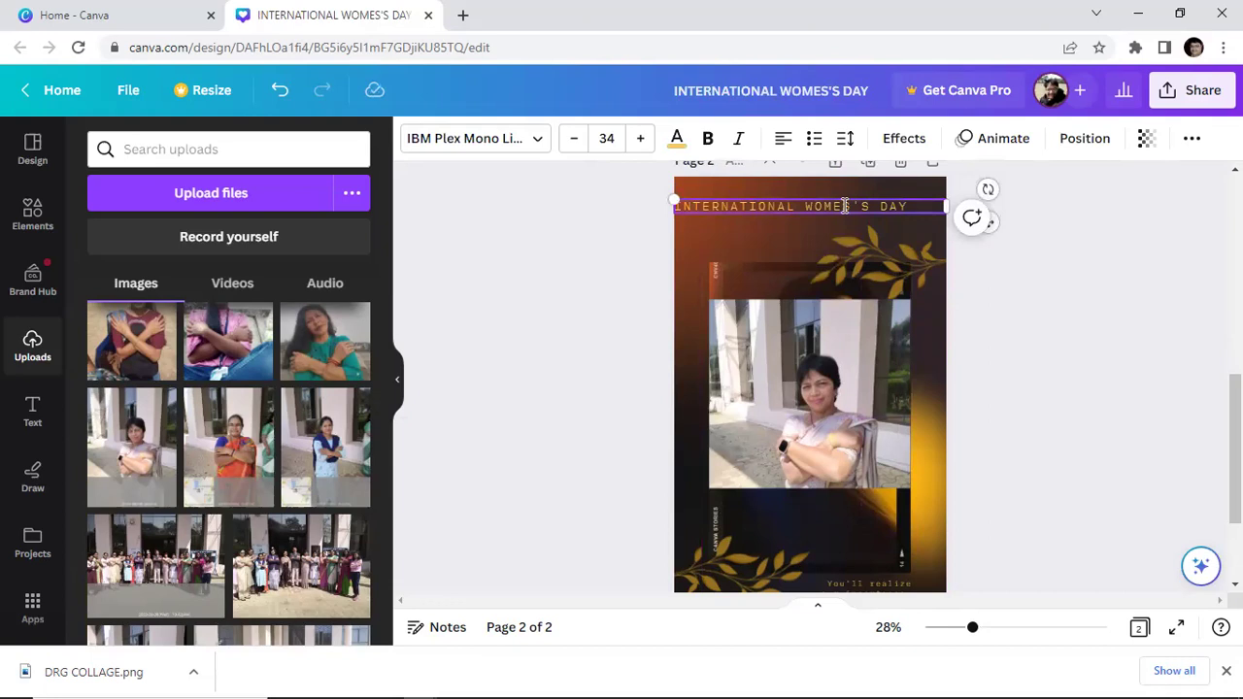
text(N)
click(881, 205)
key(BackSpace)
key(BackSpace)
key(BackSpace)
Change the whole heading's font to Bright Sunshine Caps.
drag(892, 208, 674, 206)
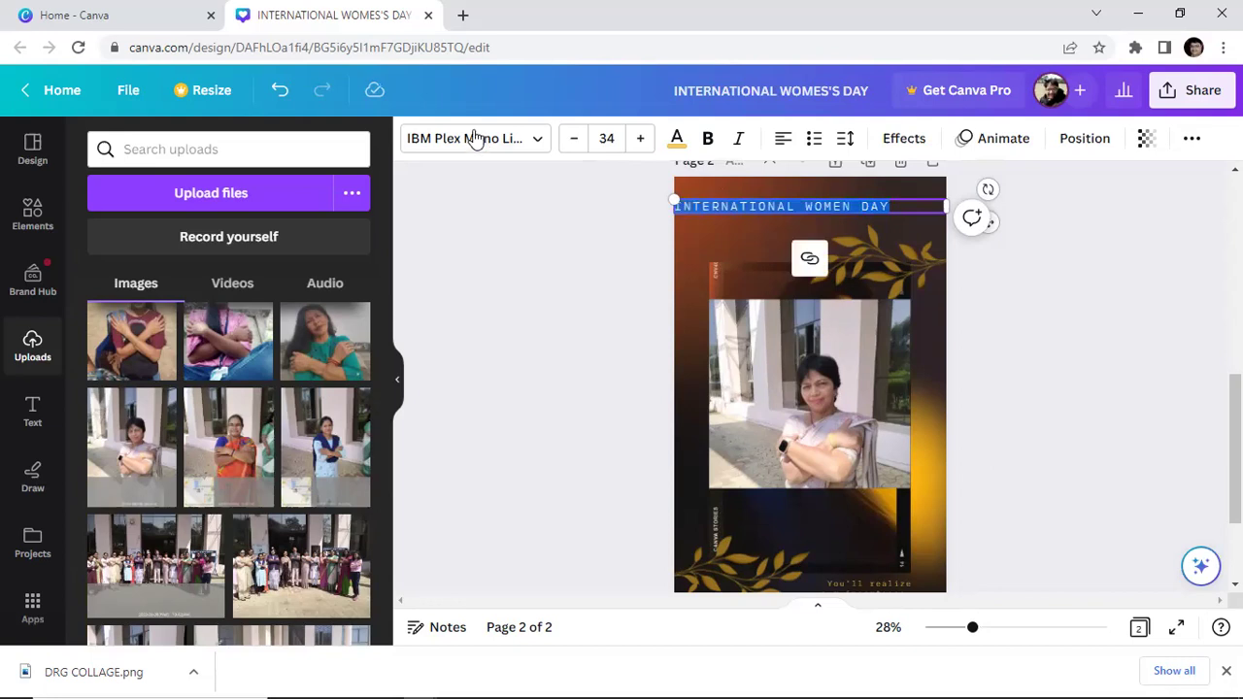
click(541, 142)
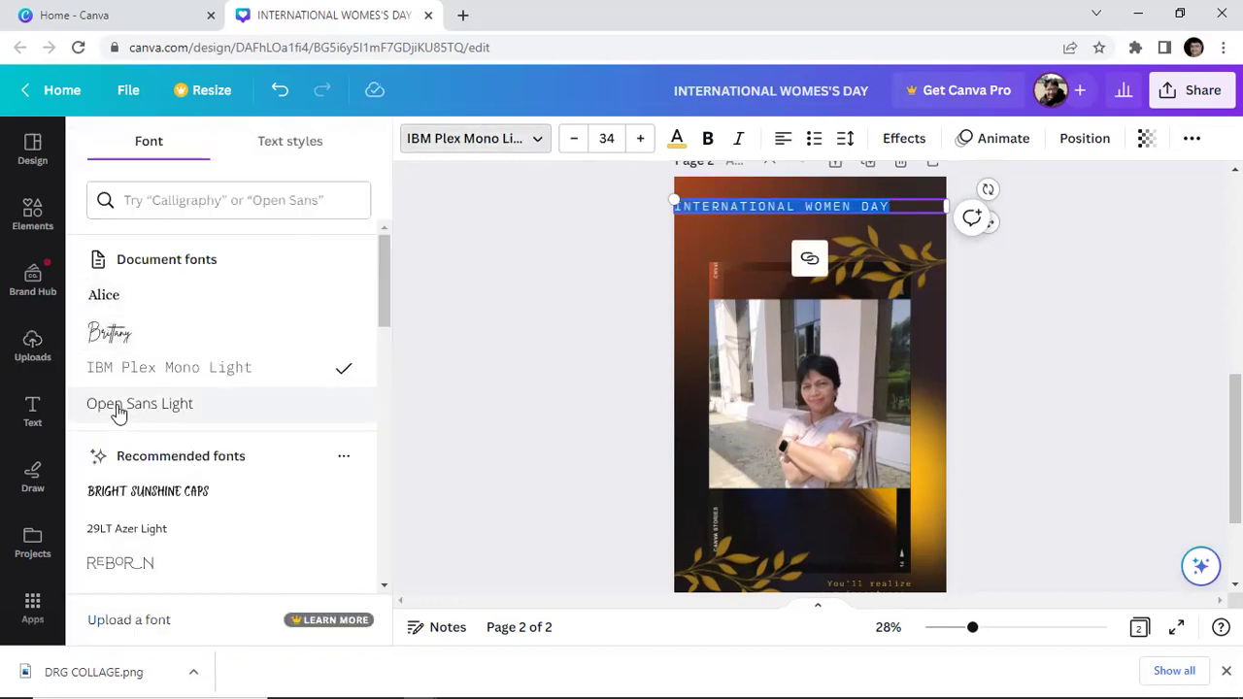
click(148, 497)
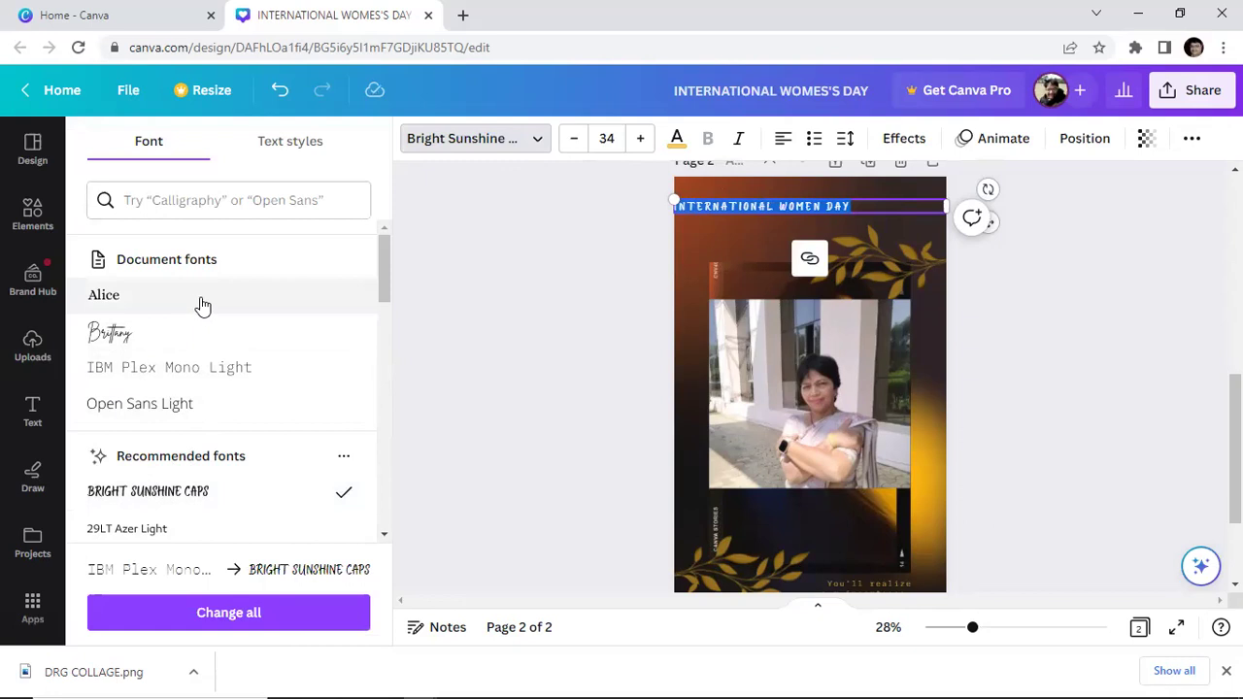
Enlarge the heading to font size 49.
click(640, 139)
click(641, 138)
click(641, 139)
click(641, 139)
click(640, 139)
click(641, 138)
click(641, 138)
click(641, 139)
click(641, 139)
click(641, 139)
click(641, 138)
click(641, 139)
click(640, 139)
click(641, 138)
click(641, 139)
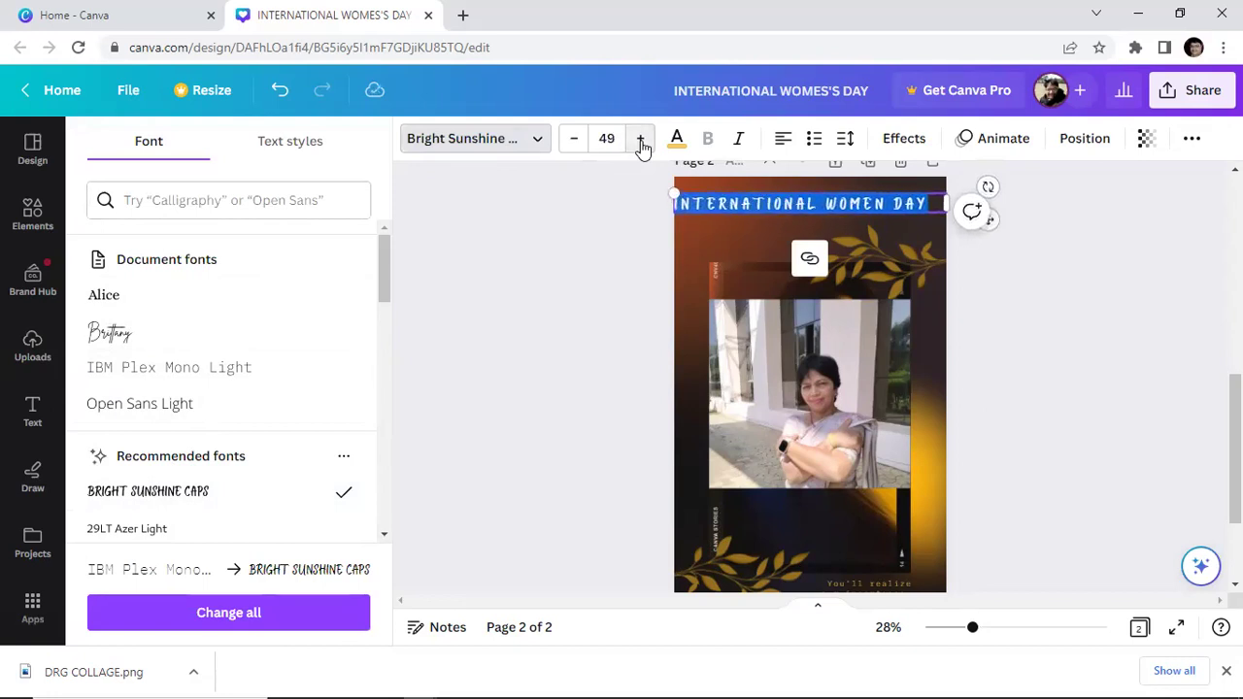
click(1021, 310)
click(1021, 310)
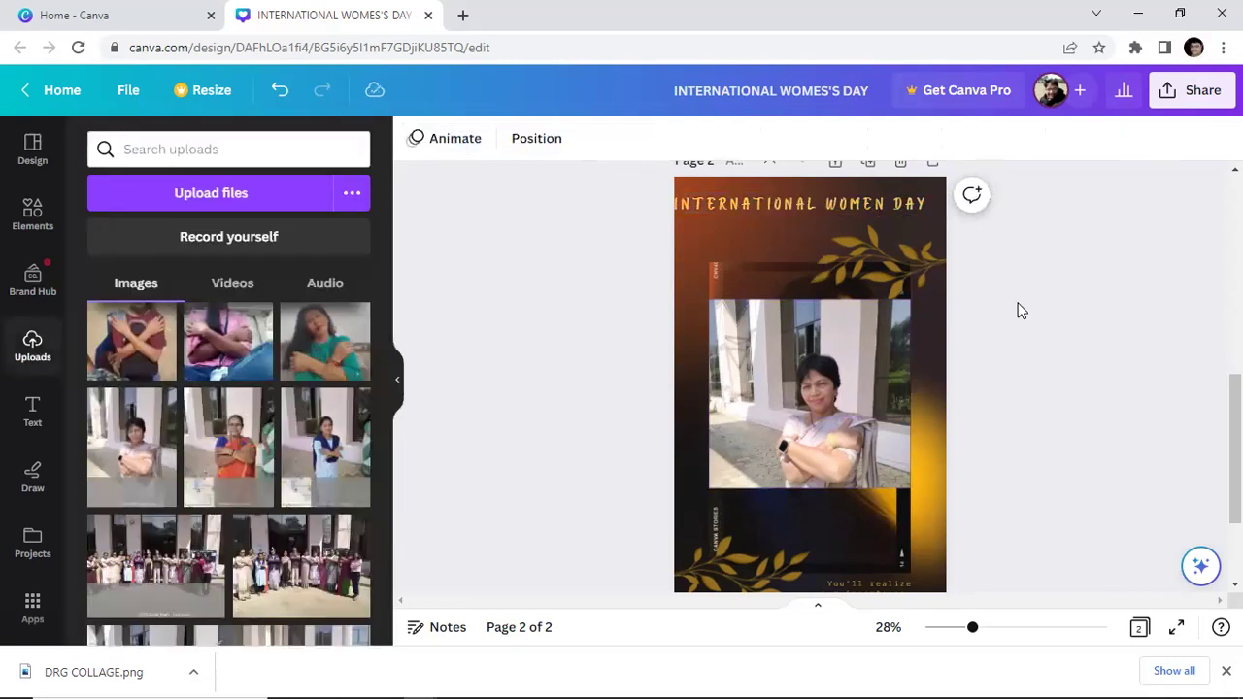
Shift the heading slightly to the right so it sits centred across the page.
click(764, 204)
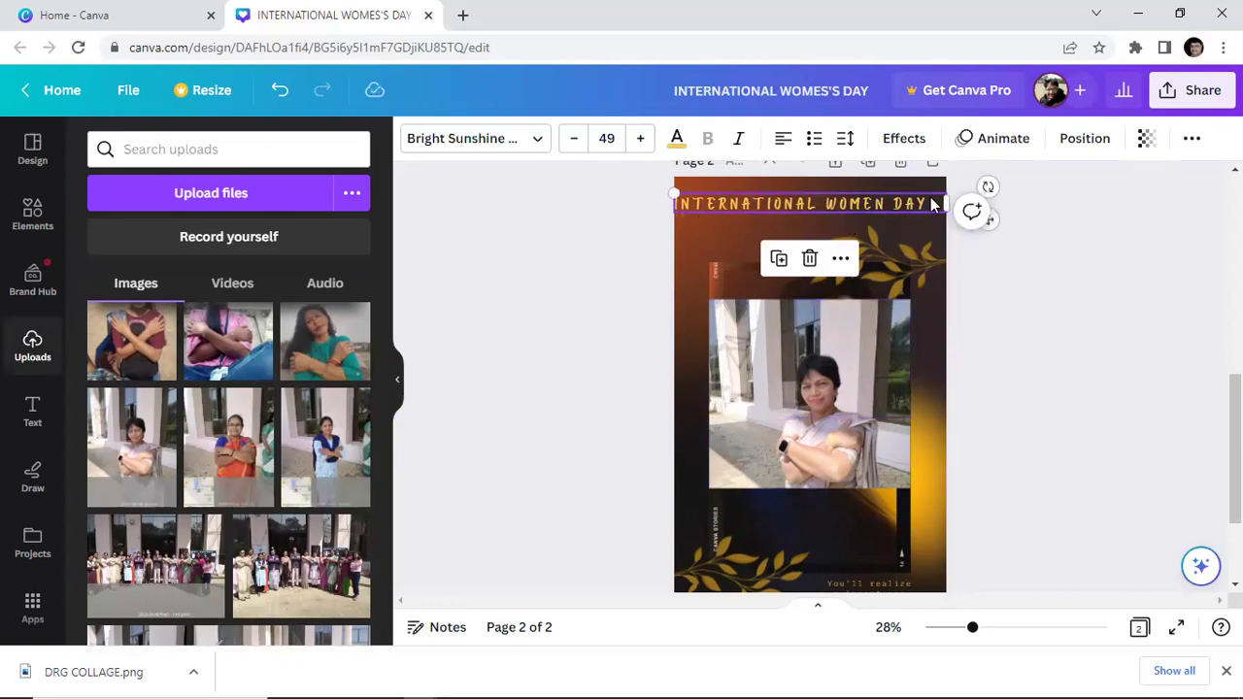
click(932, 204)
drag(932, 204, 679, 204)
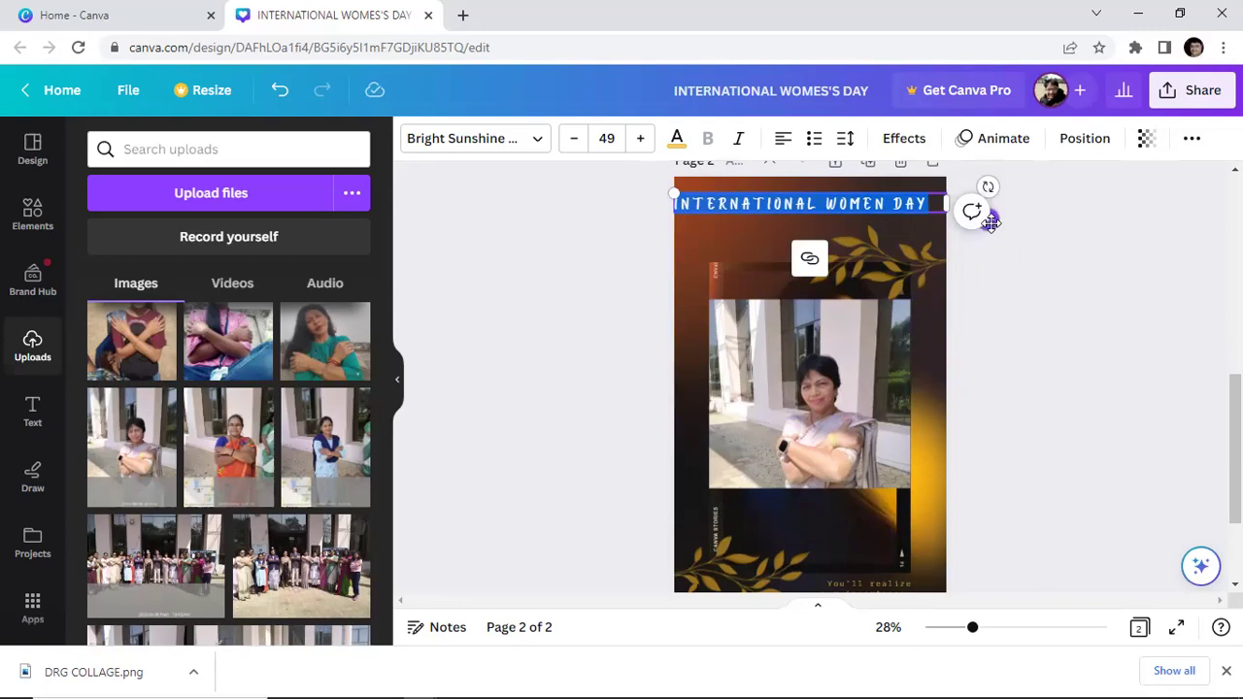
drag(995, 224, 994, 221)
click(1038, 288)
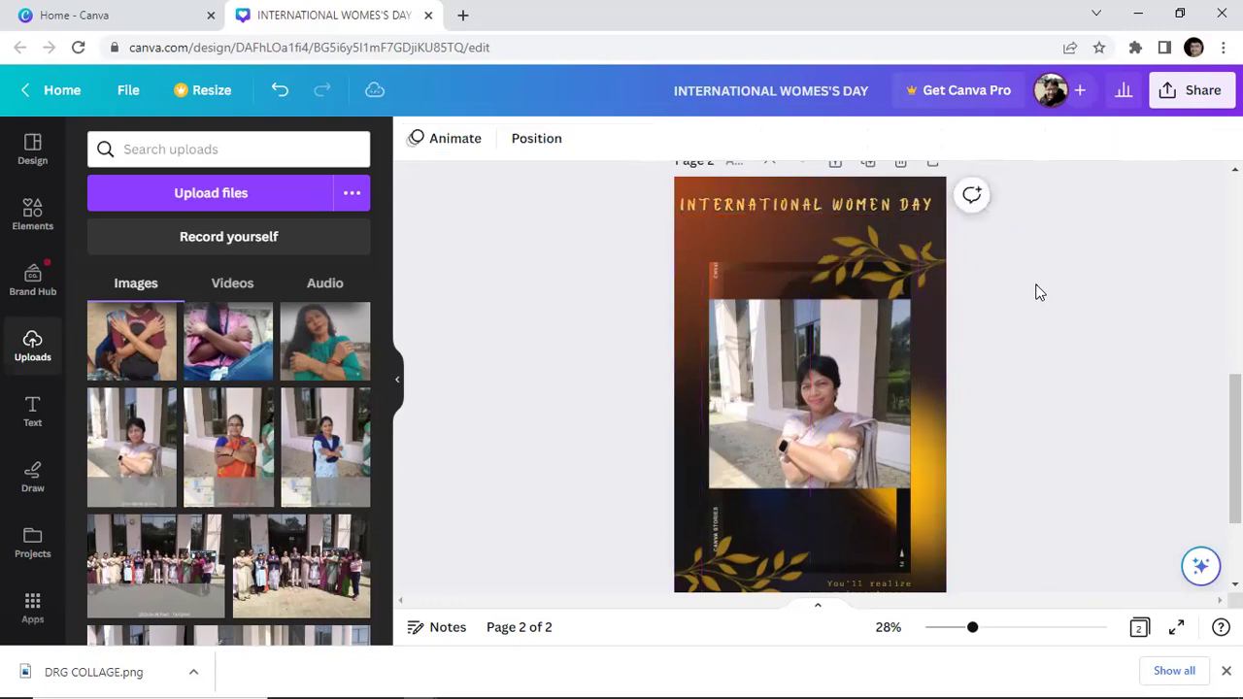
Colour the whole heading with the orange-red document colour #d45224.
click(862, 206)
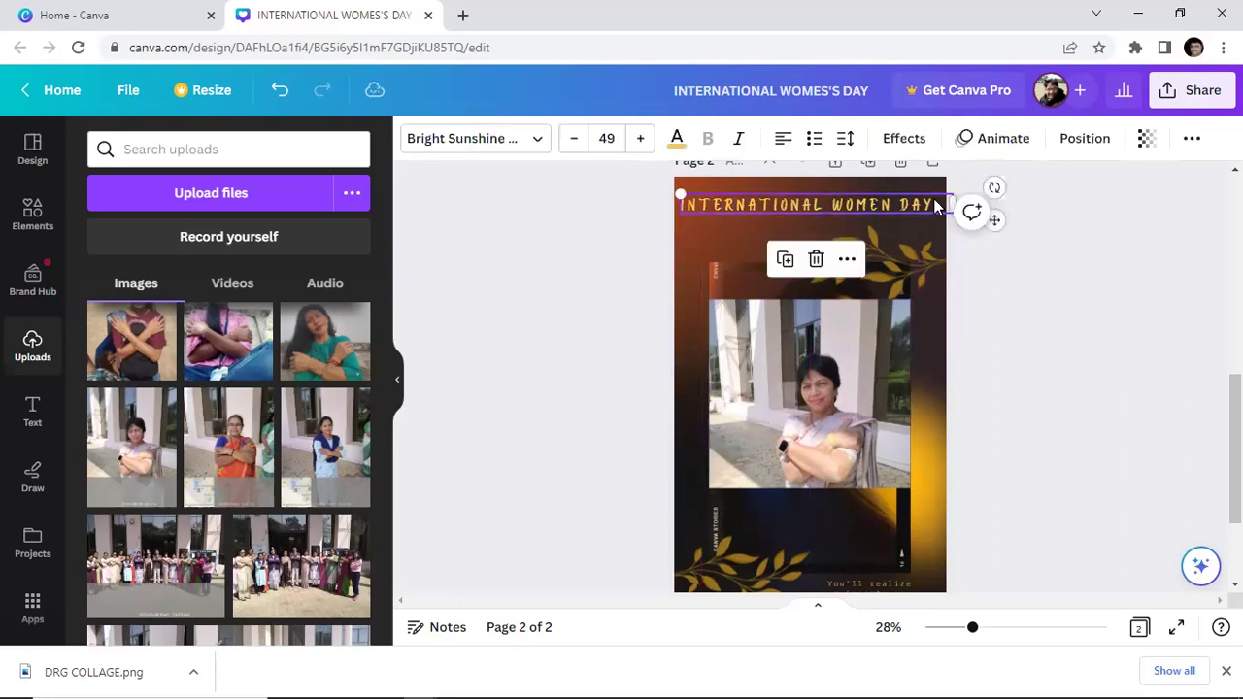
drag(933, 202, 683, 204)
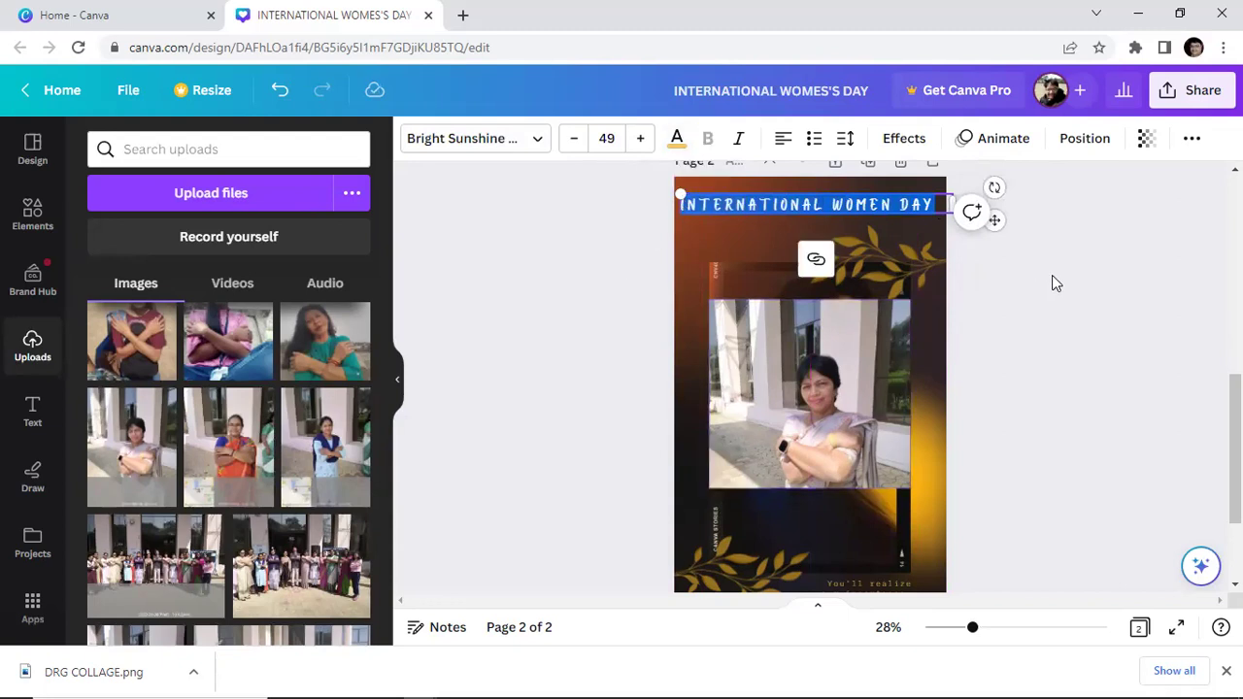
click(966, 282)
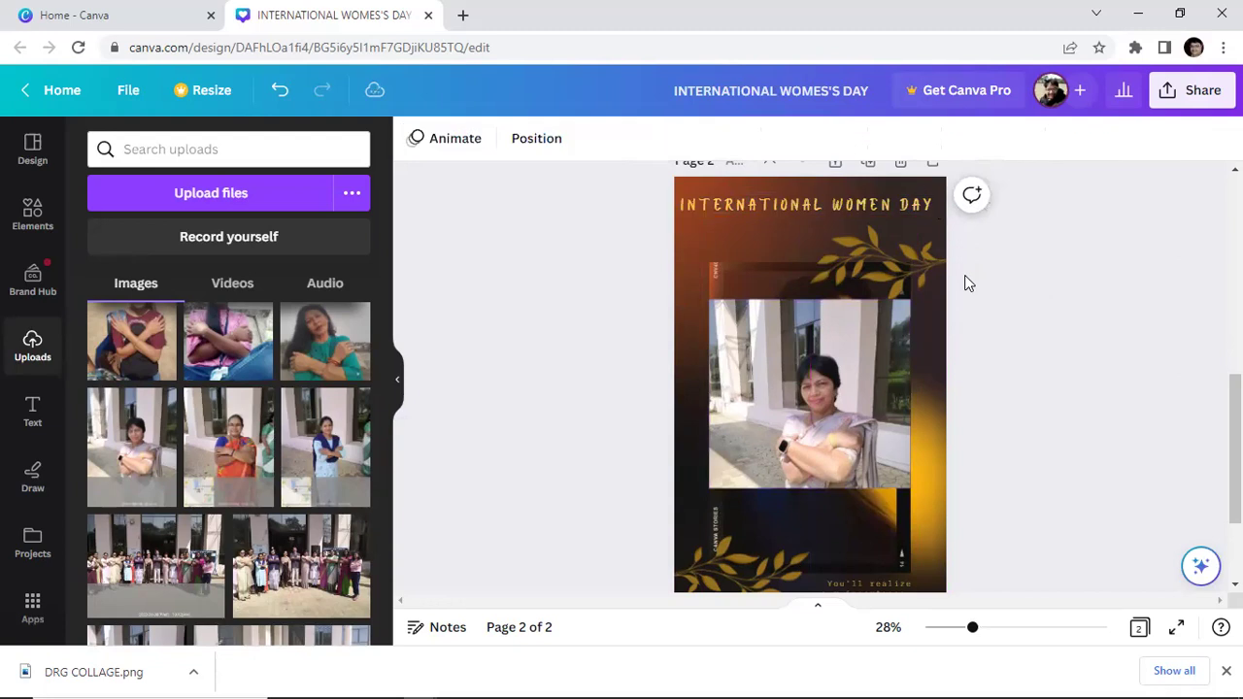
click(854, 207)
click(935, 206)
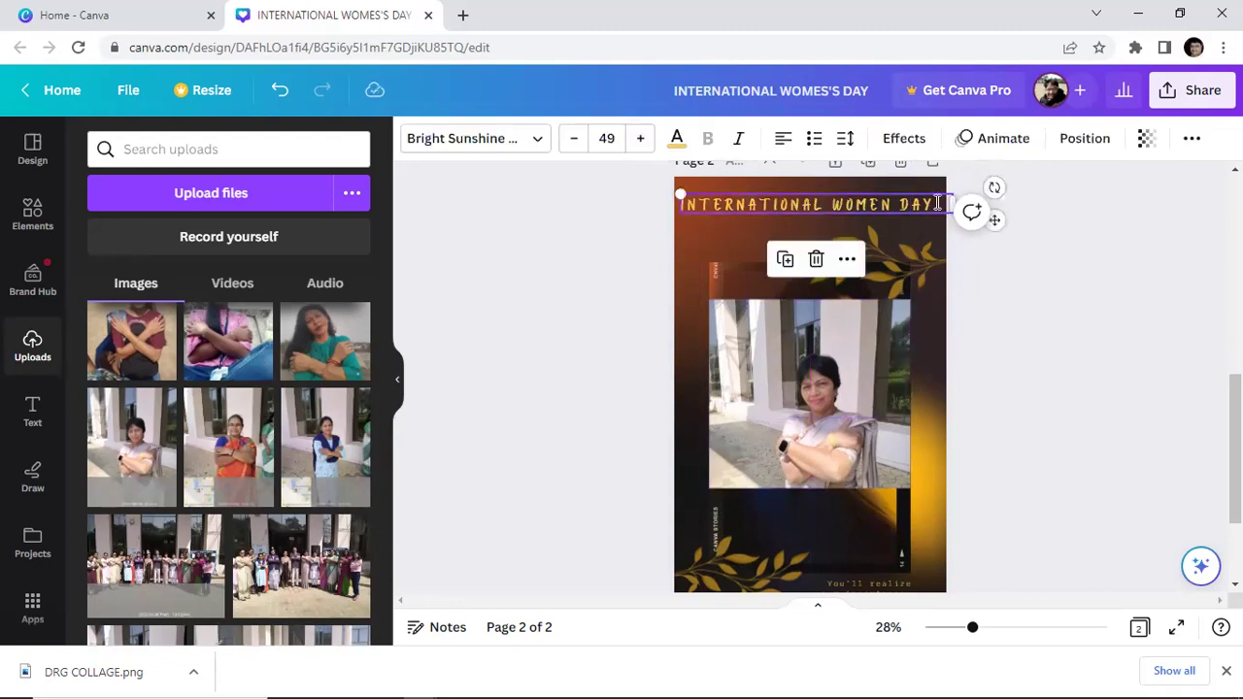
drag(935, 206, 679, 208)
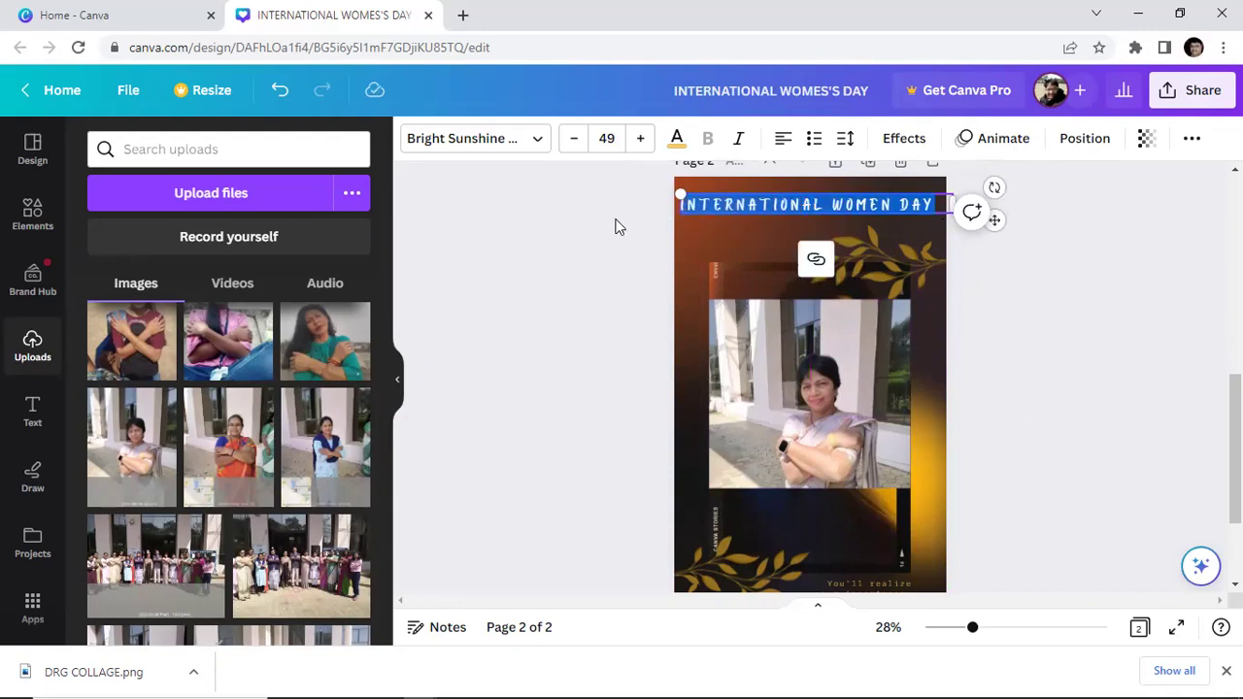
click(677, 143)
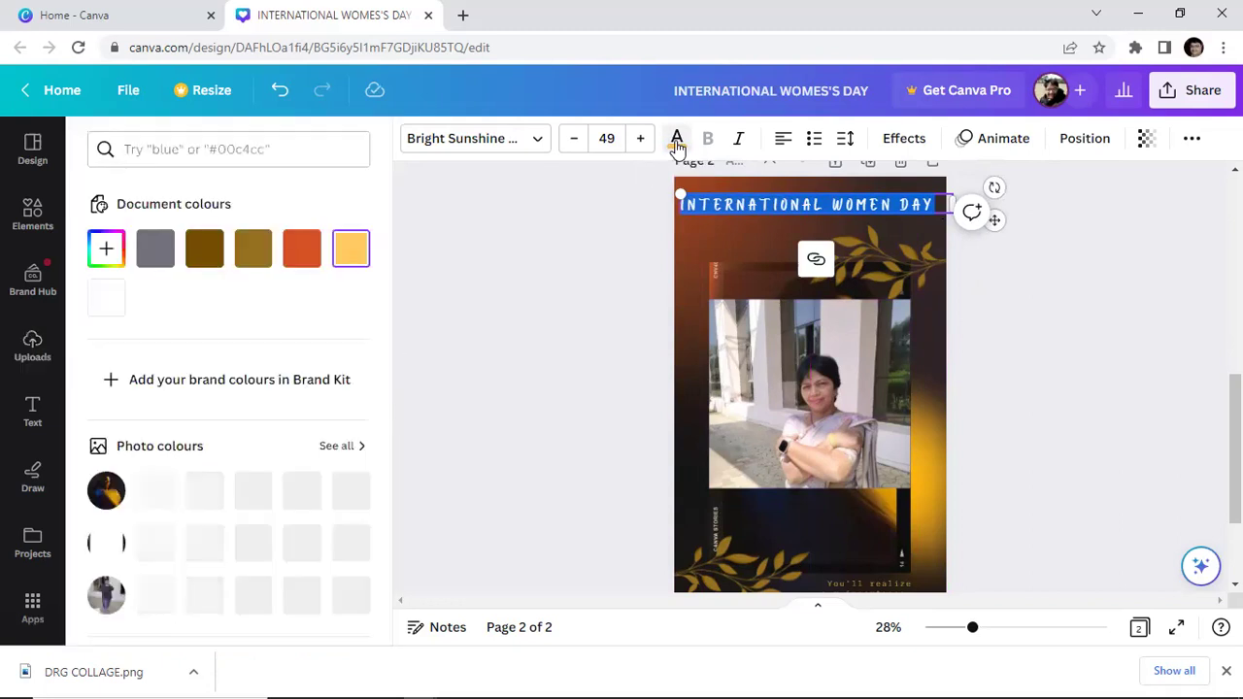
click(305, 256)
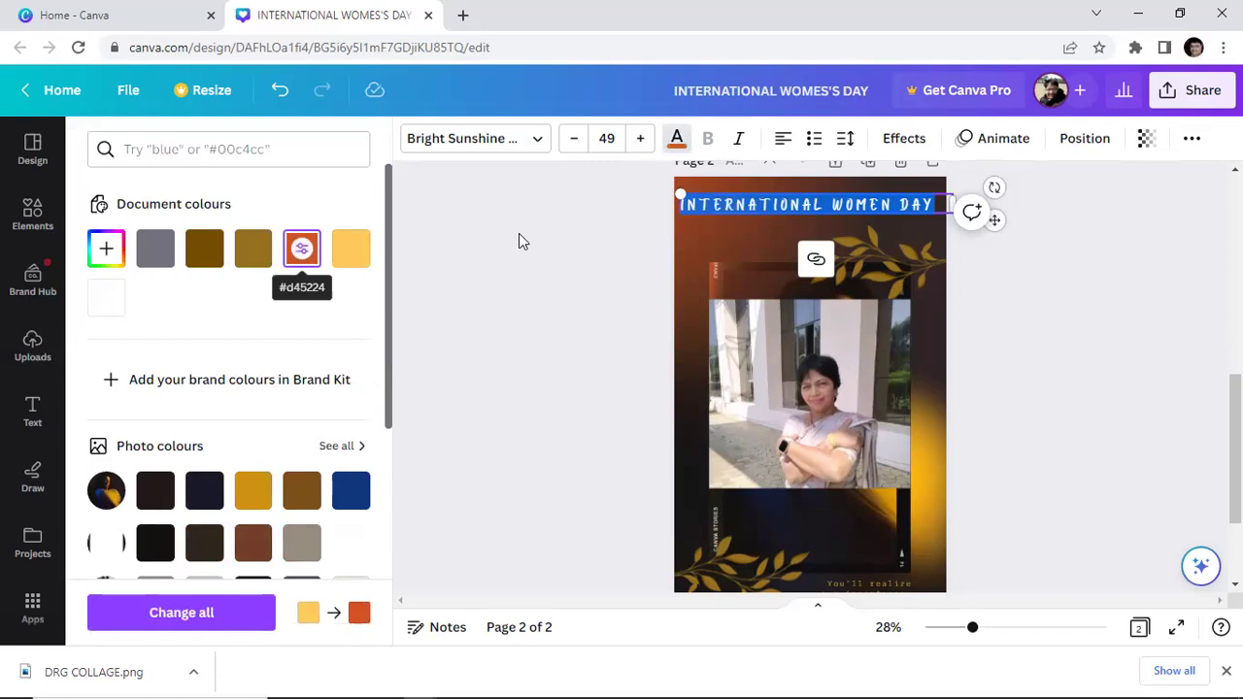
key(Escape)
click(544, 229)
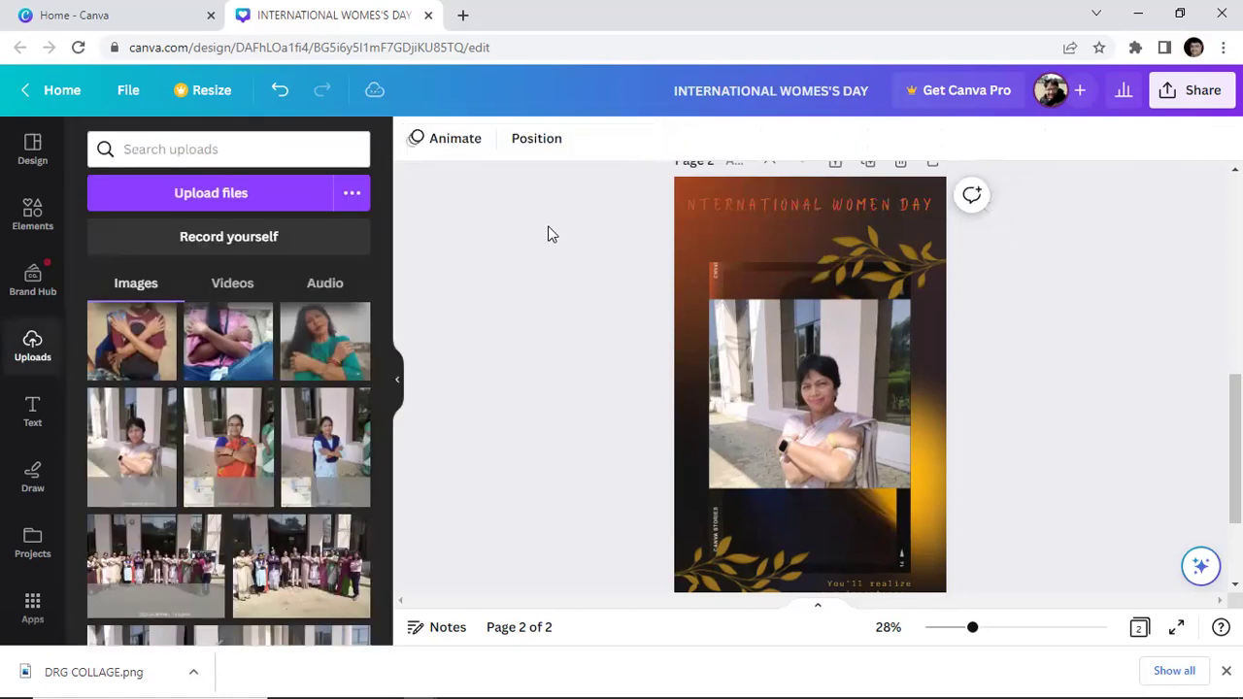
Recolour the whole heading with the golden yellow from the background picture's photo colours.
click(864, 210)
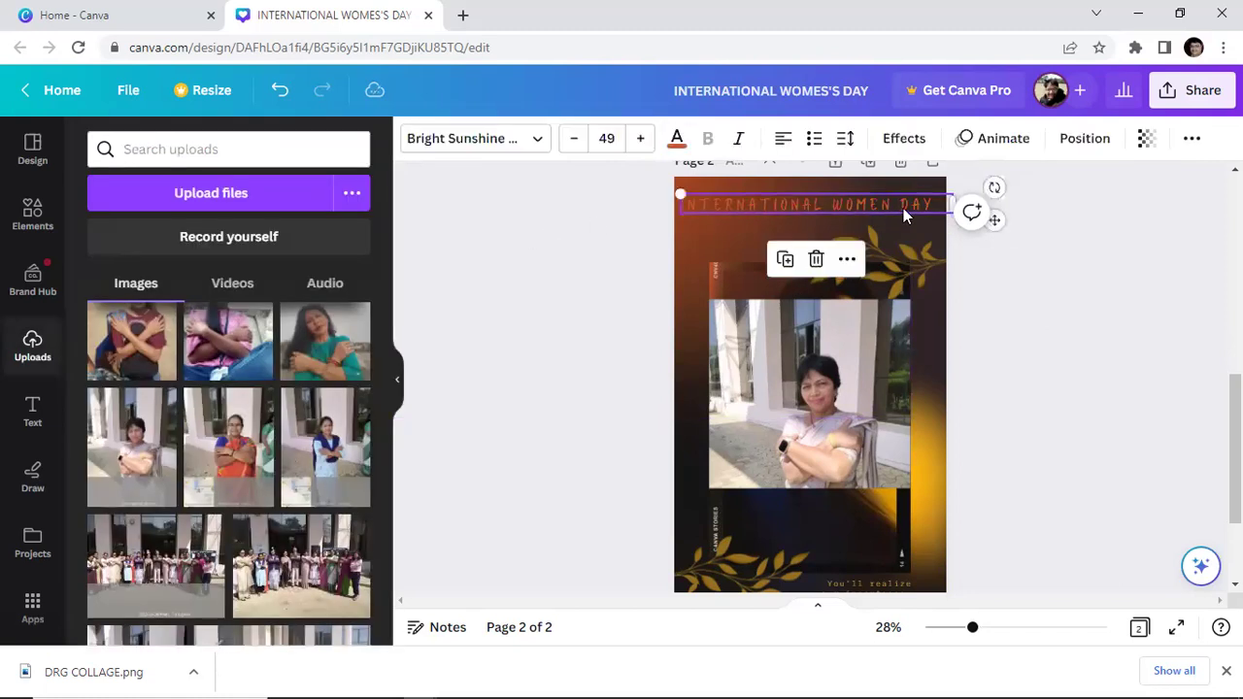
click(931, 205)
drag(931, 206, 679, 209)
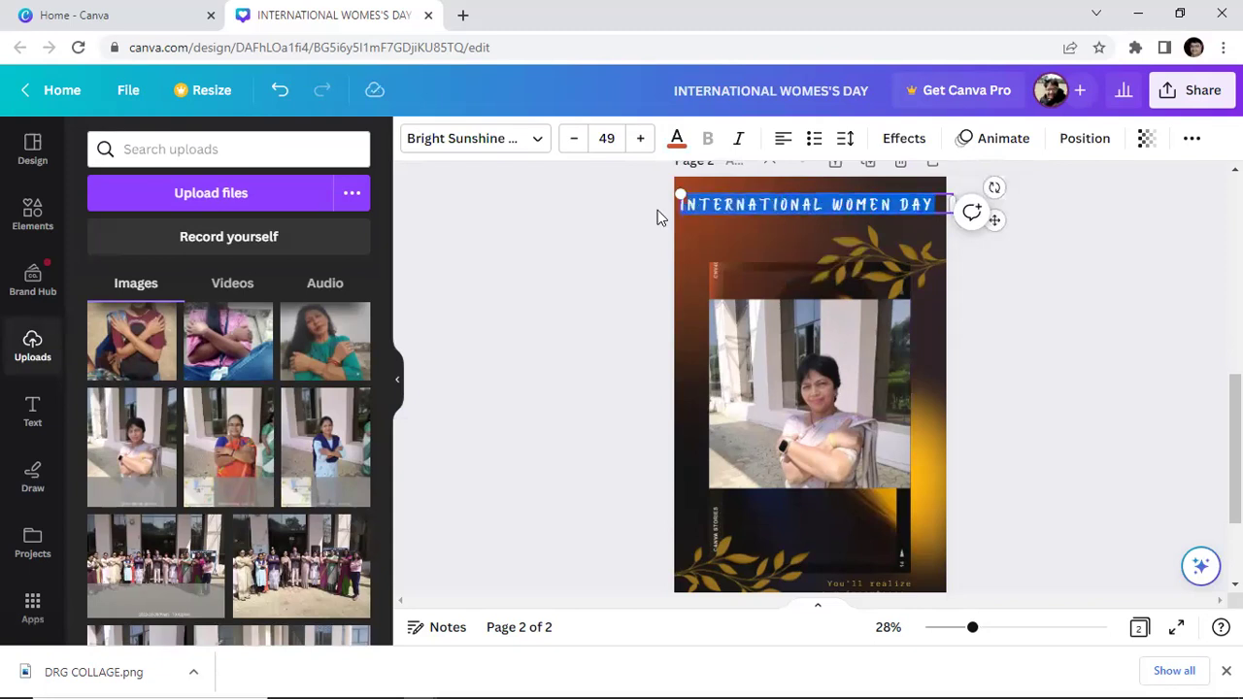
click(676, 141)
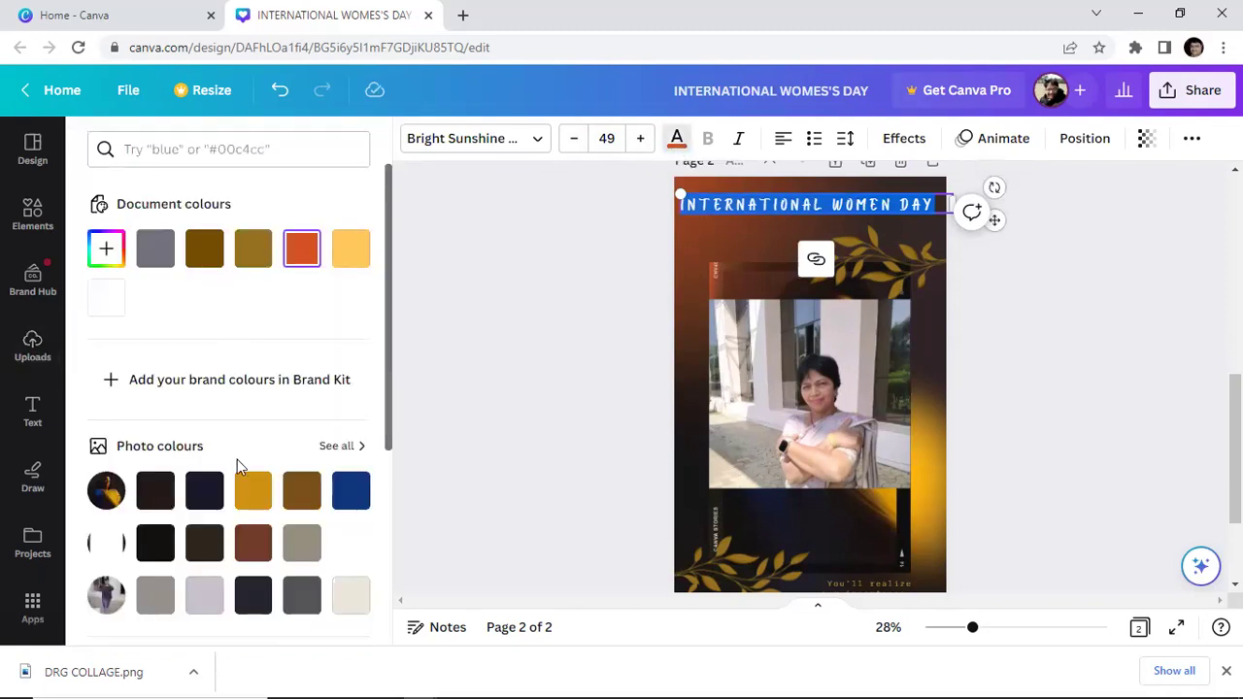
click(252, 491)
click(536, 274)
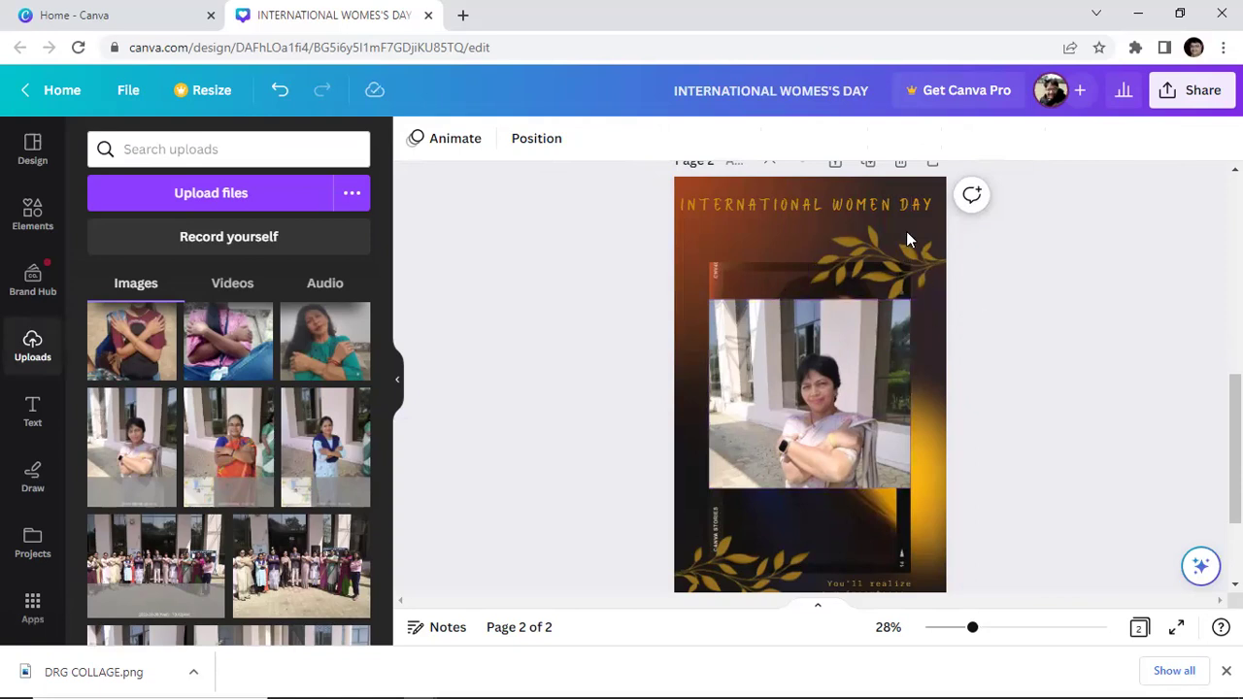
Delete the "You'll realize" text block near the bottom of page 2.
click(864, 587)
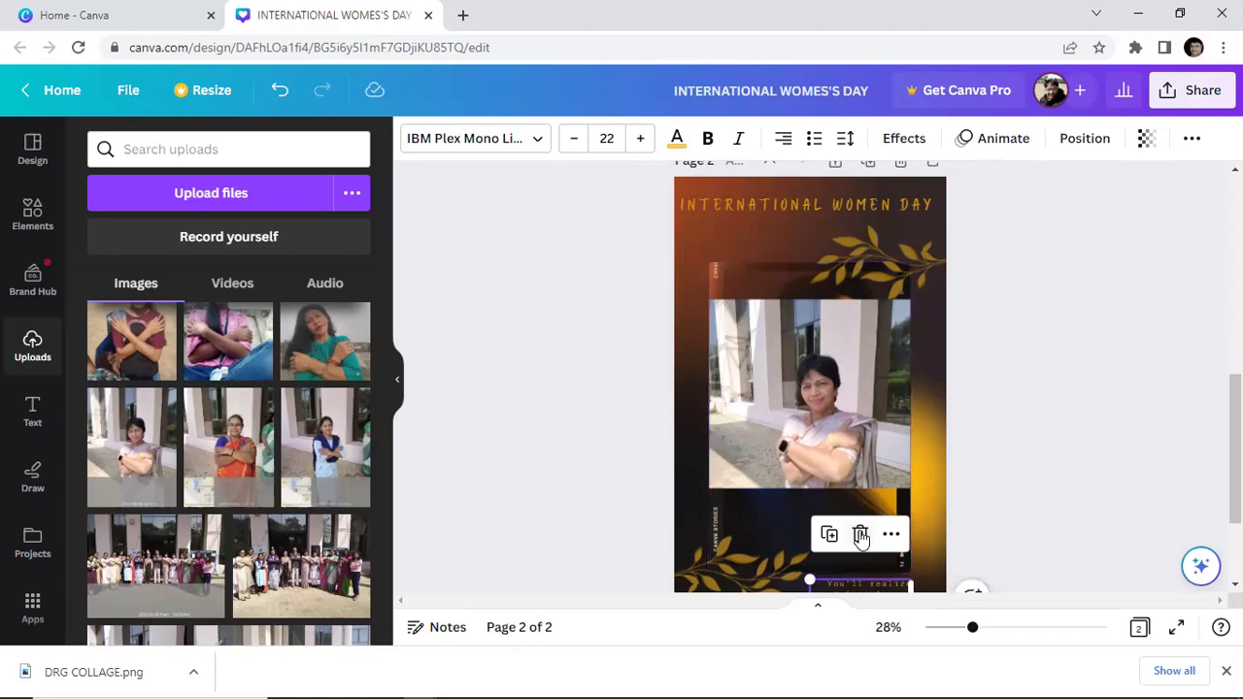
click(859, 537)
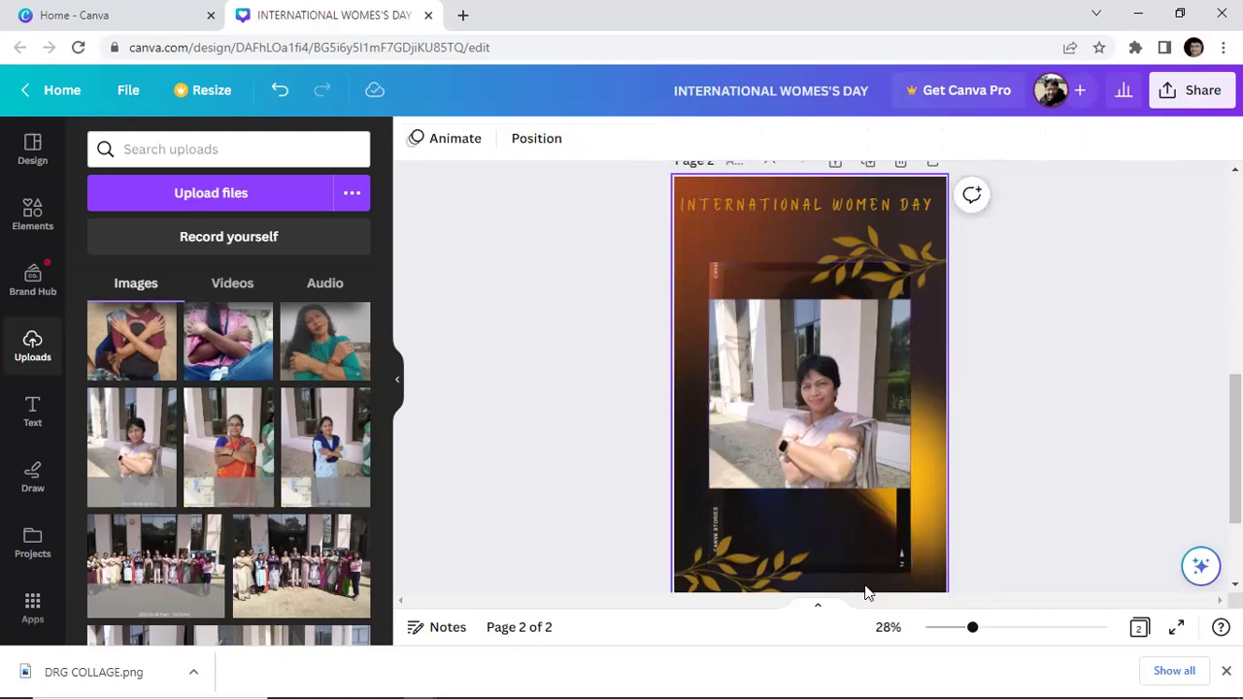
Extend the lower edge of the woman's photo downward over the dark area of the frame.
click(819, 413)
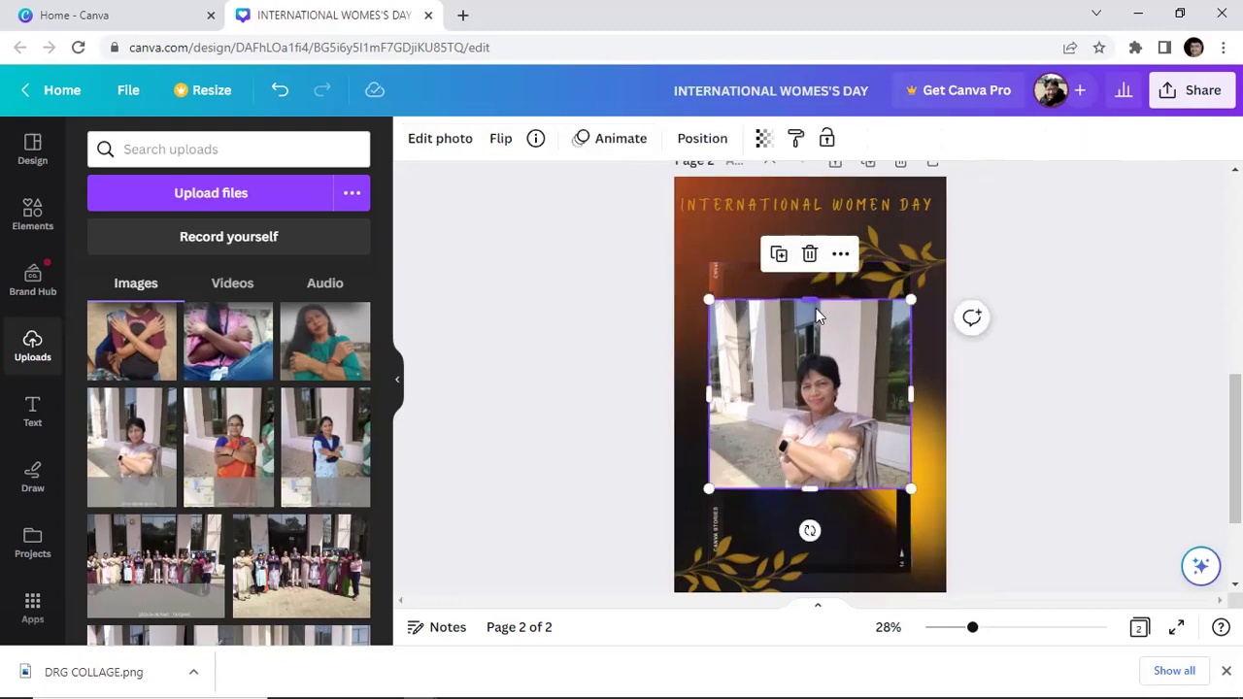
drag(810, 492, 810, 533)
click(1041, 378)
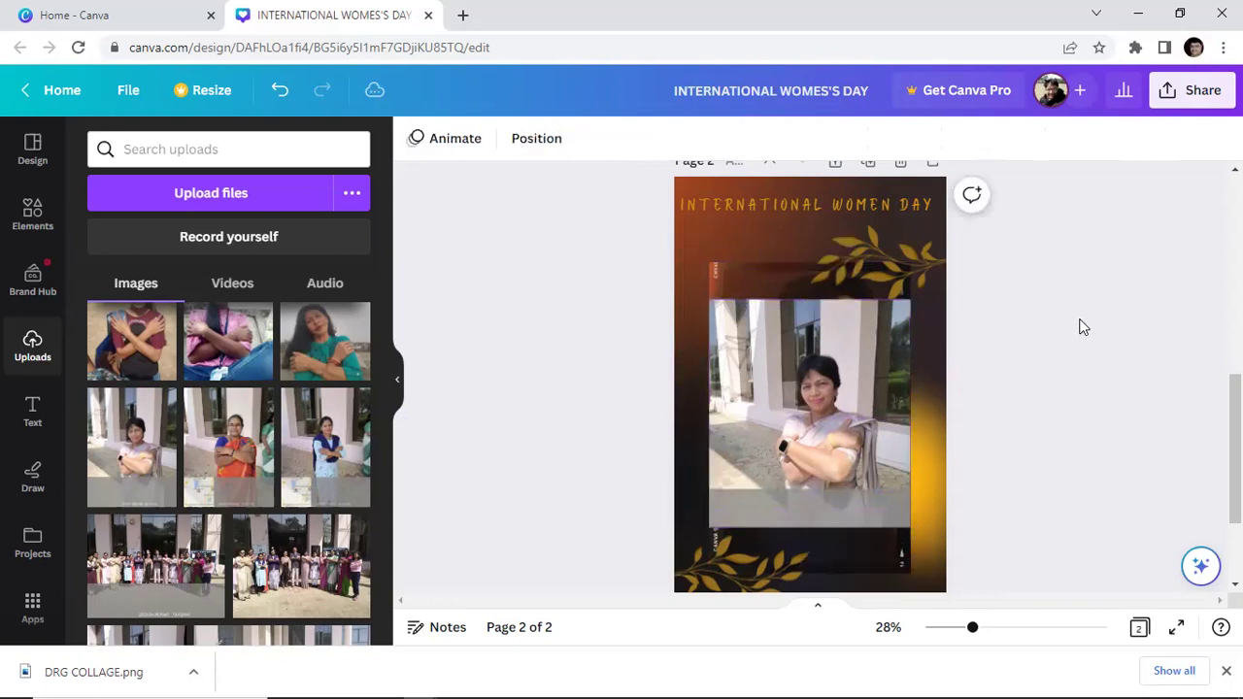
Move the upper leaf branch inward and slightly up, and shift the lower leaf branch inward and up on page 2.
click(888, 277)
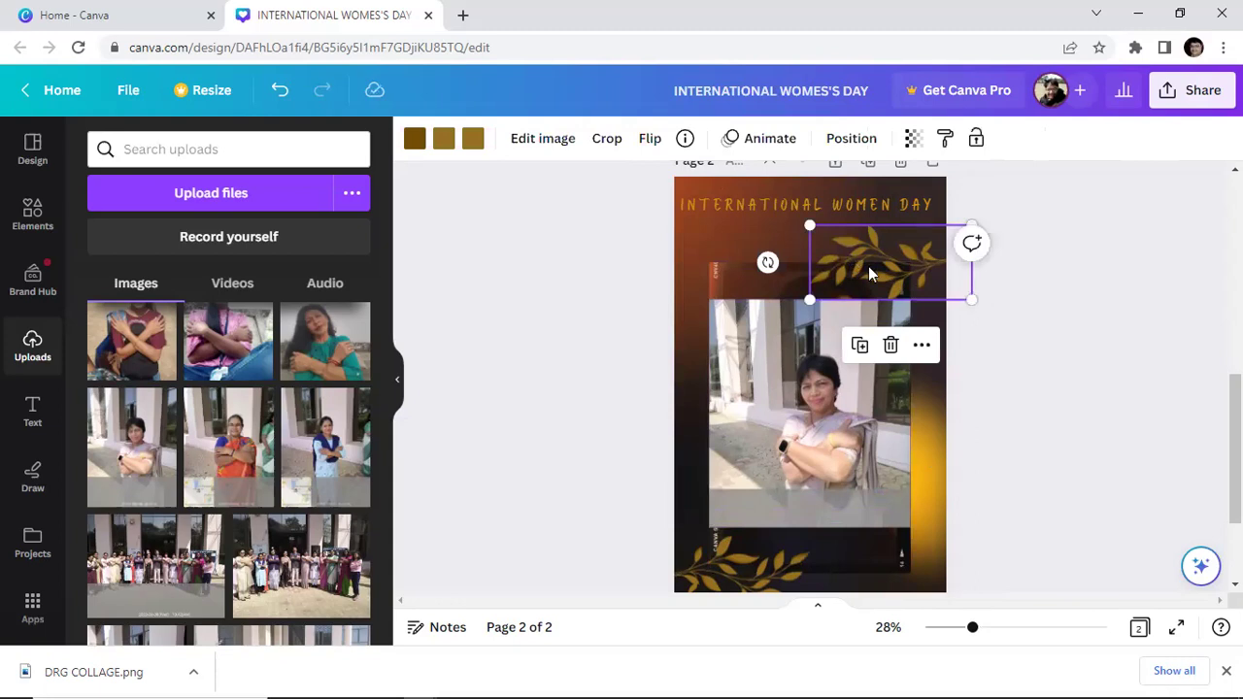
drag(868, 261, 832, 256)
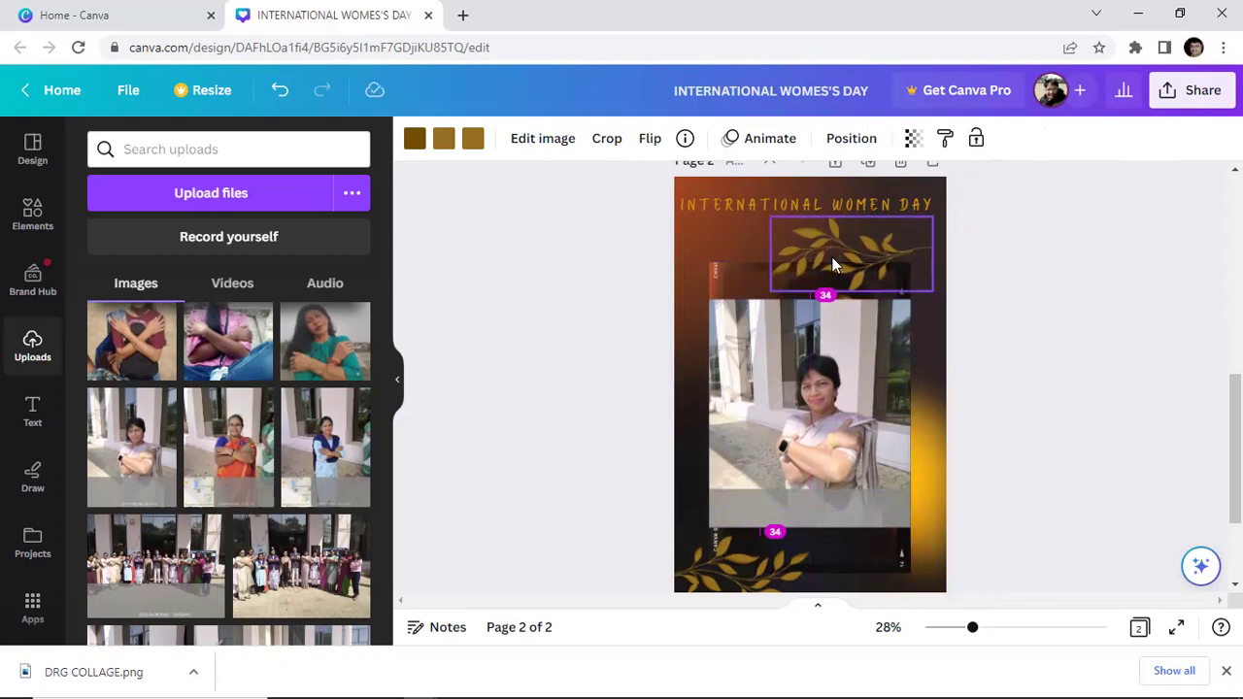
drag(831, 256, 831, 256)
click(1065, 304)
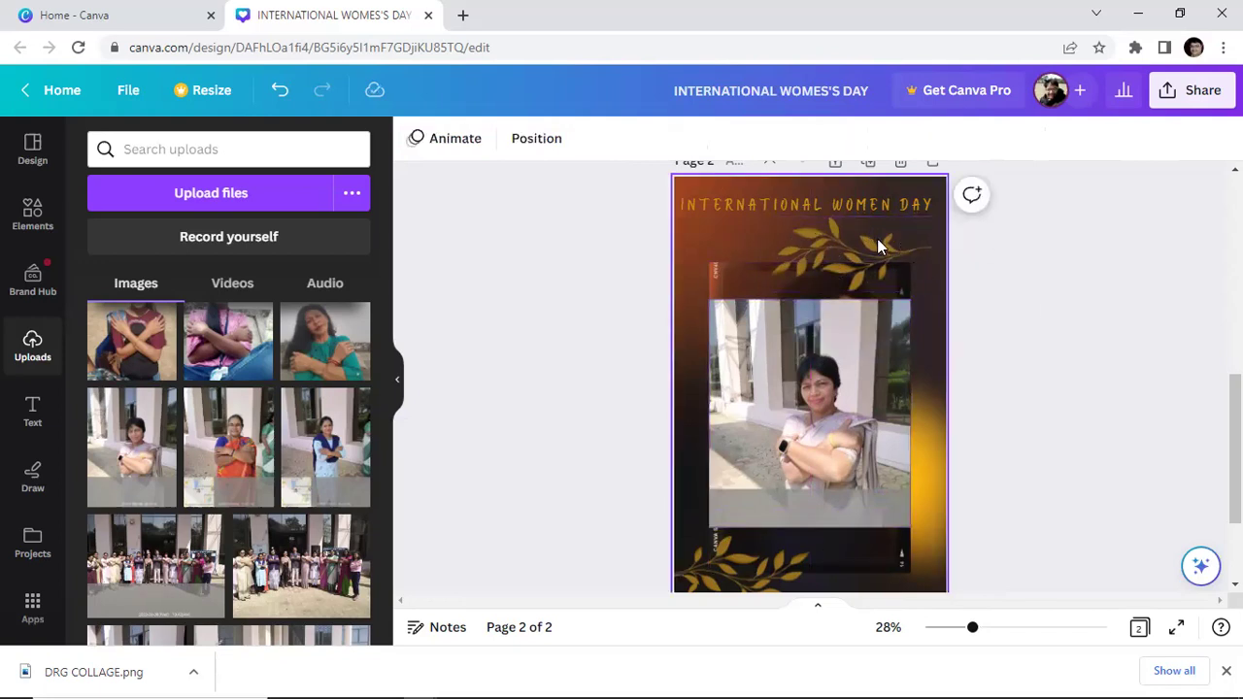
click(732, 581)
drag(734, 581, 758, 567)
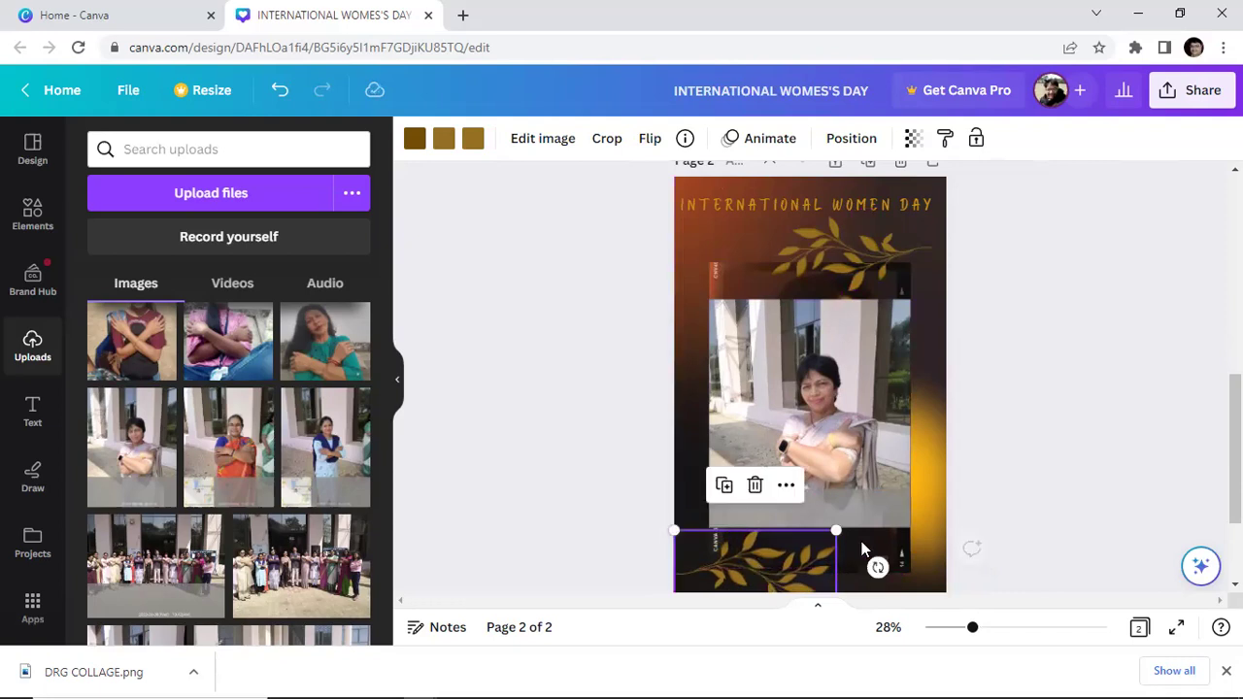
click(1042, 483)
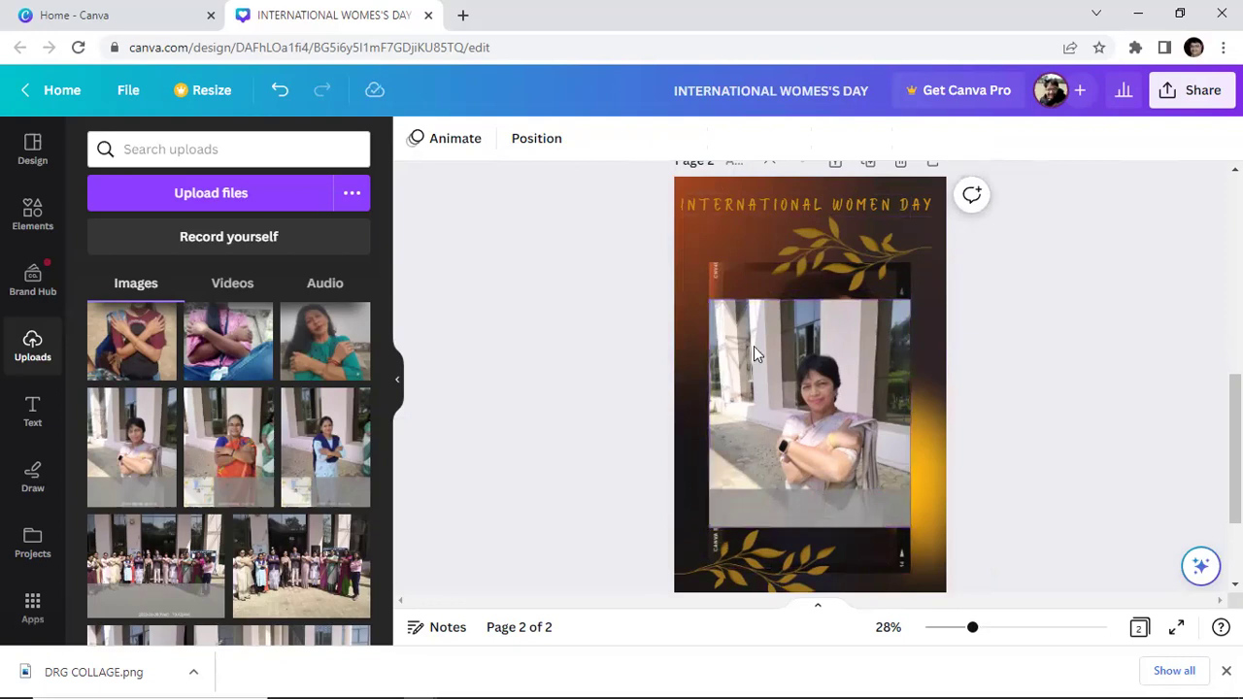
Add a second line "#EMBRACEEQUITY" to the "INTERNATIONAL WOMEN DAY" heading and lower the text block so both lines fit on the page.
click(784, 205)
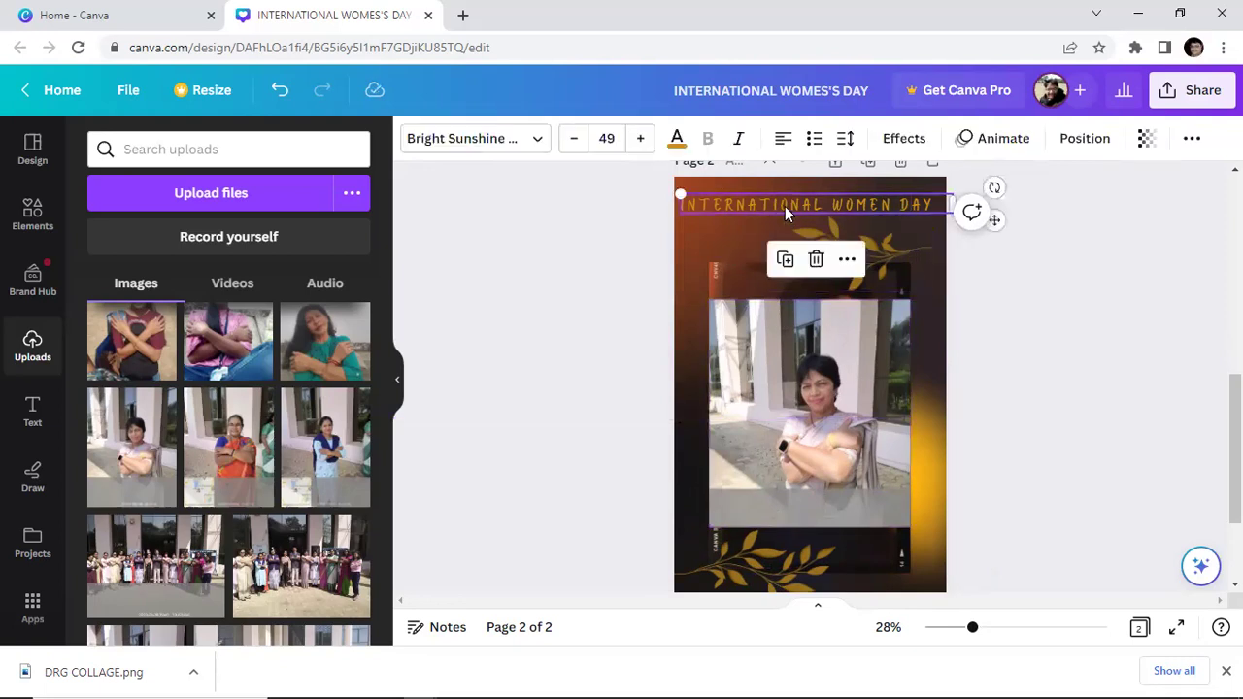
click(932, 204)
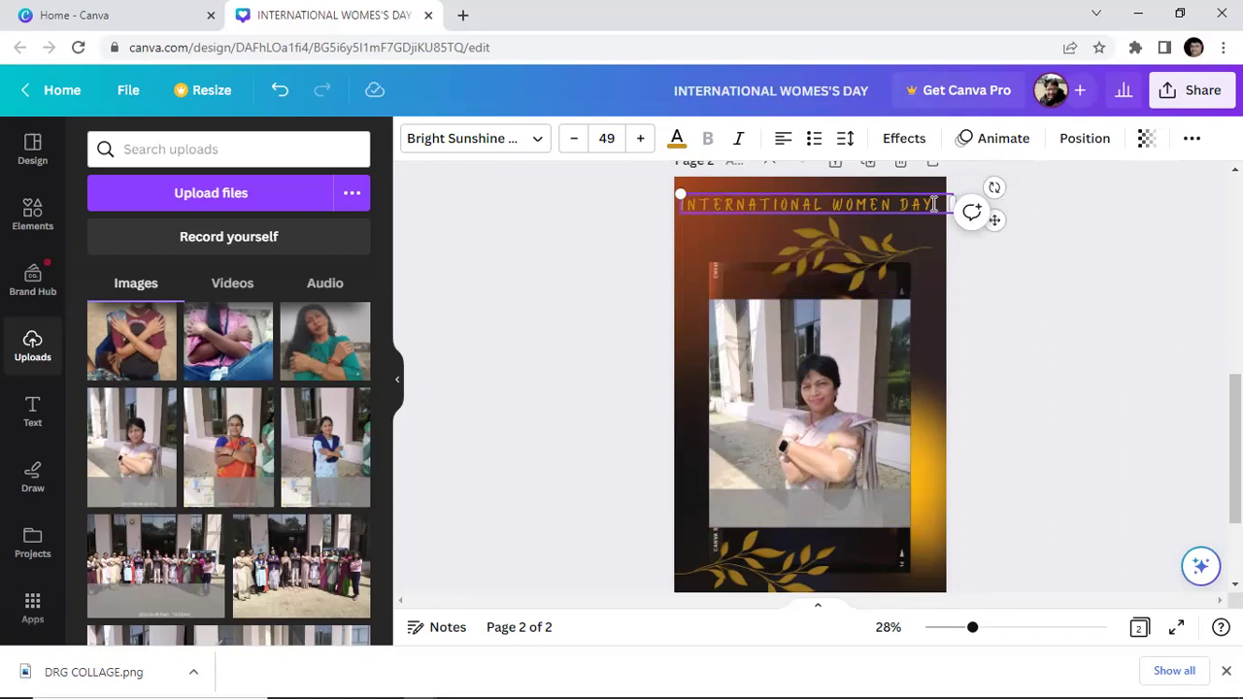
key(Return)
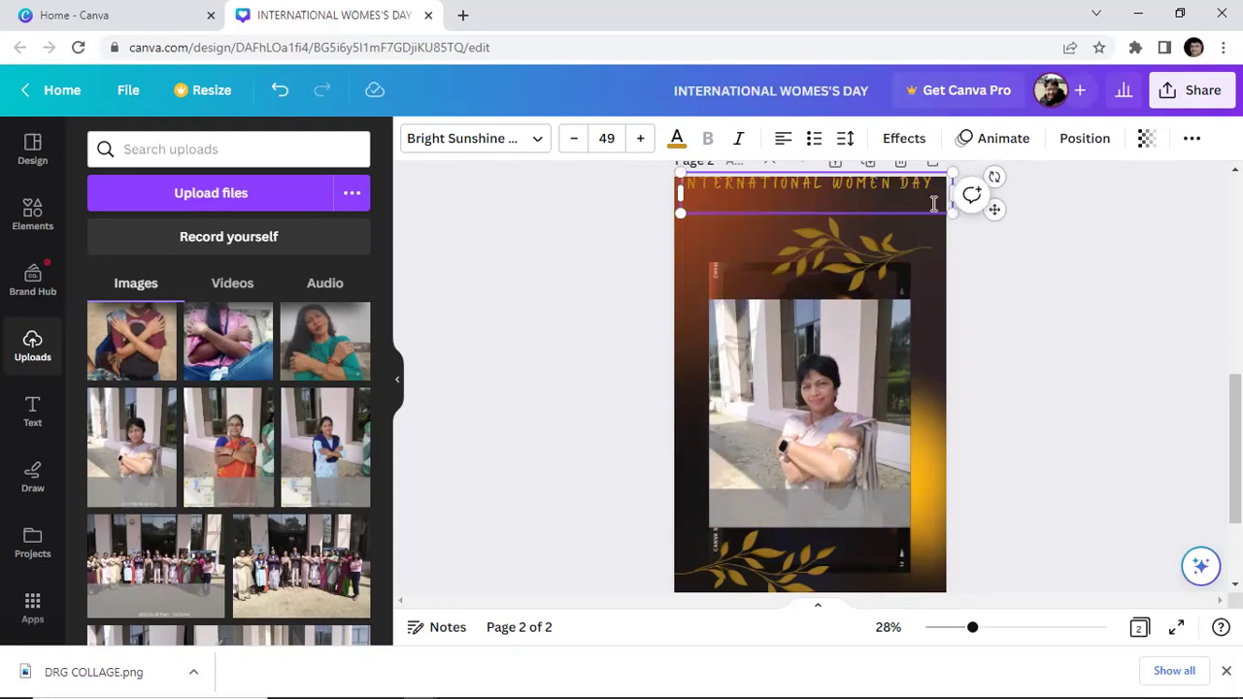
text(8)
text(EMBR)
text(AC)
text(E)
text(EQU)
text(I)
text(TY)
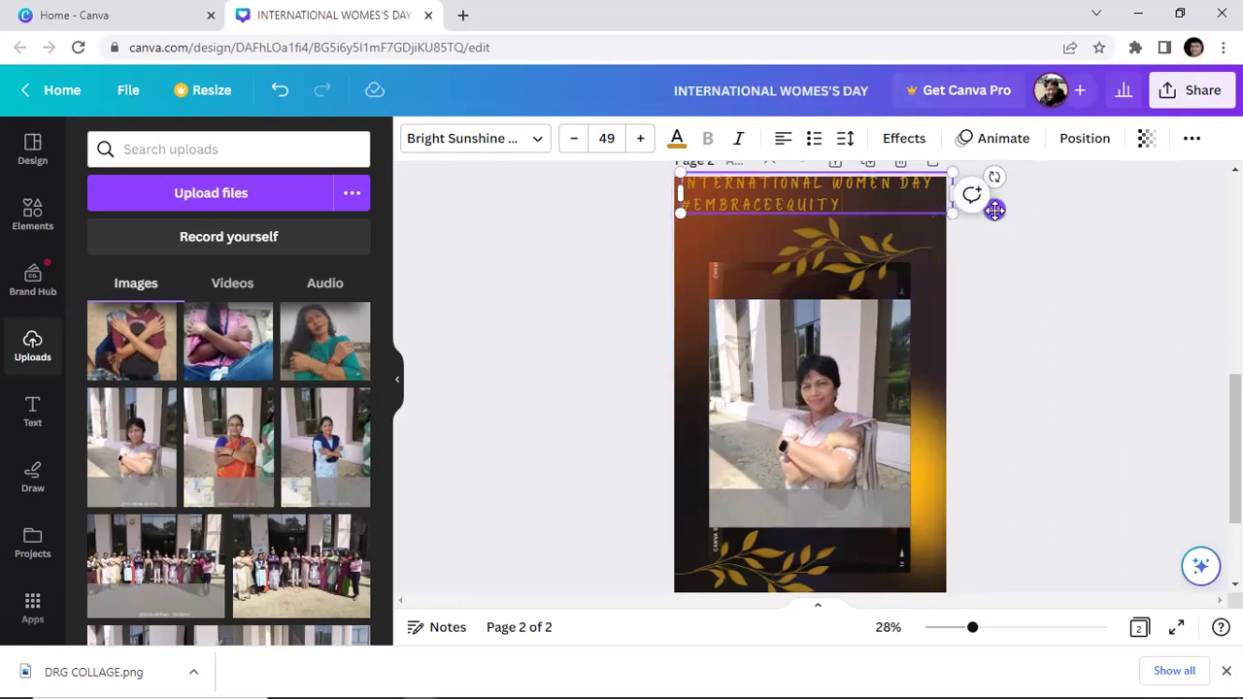
drag(994, 210, 998, 222)
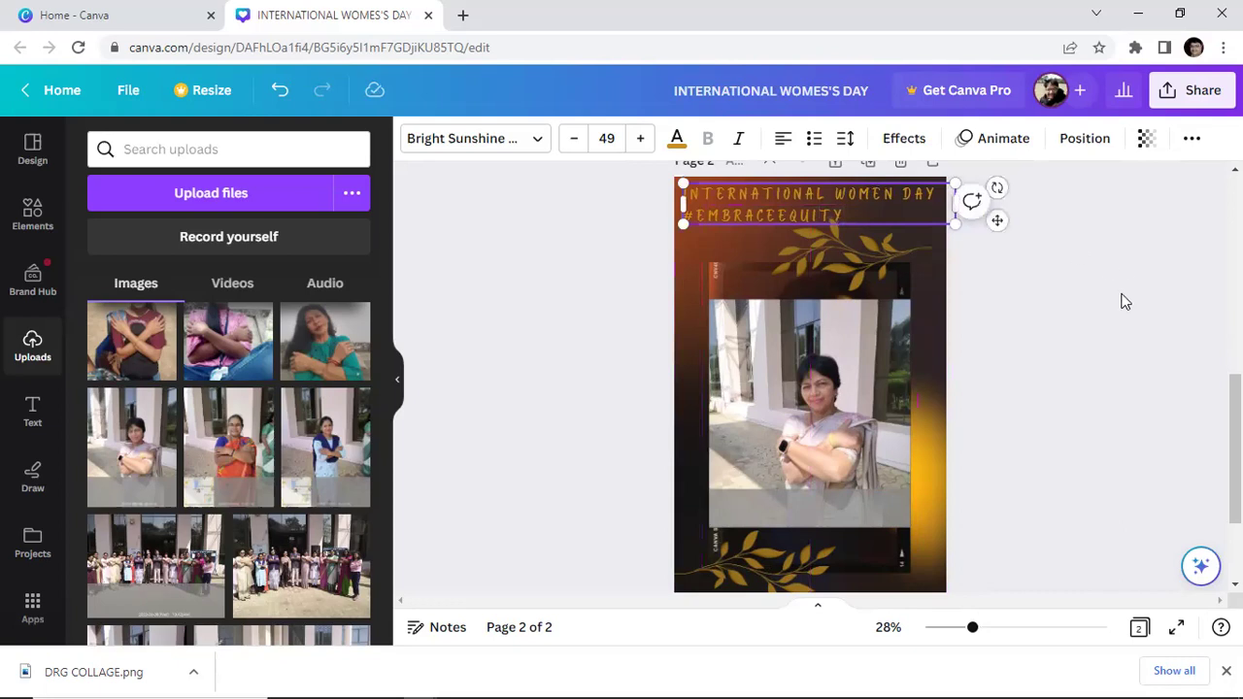
click(1122, 301)
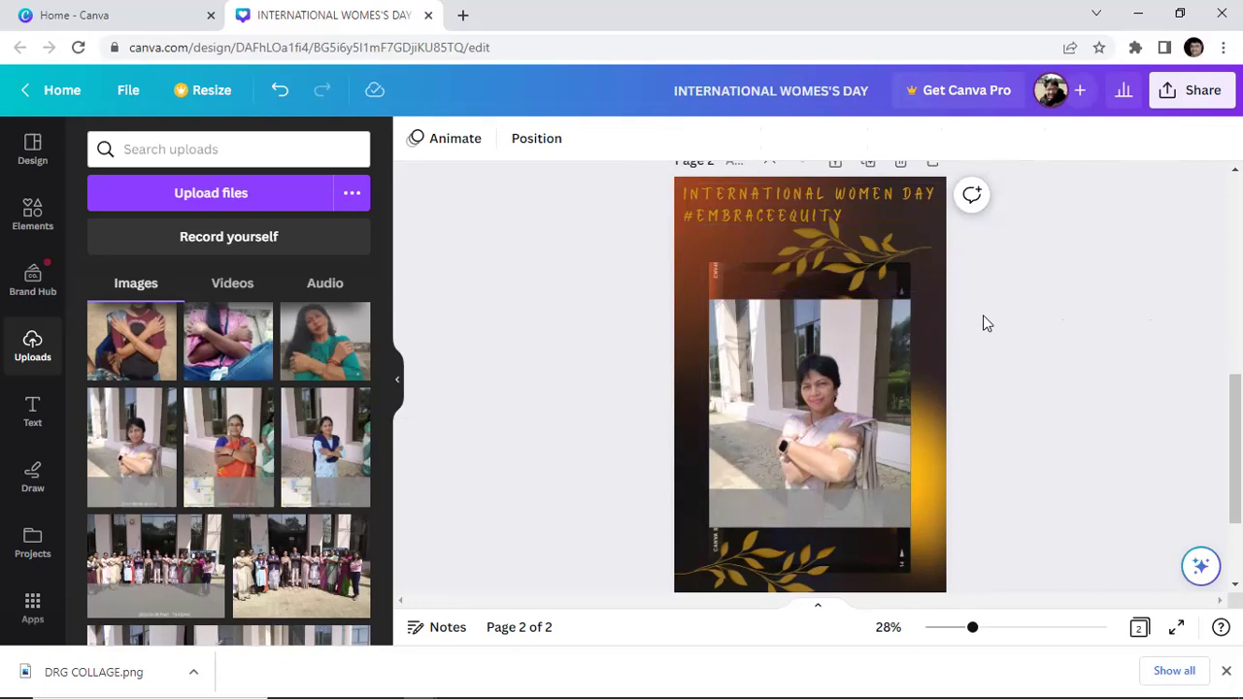
Nudge the upper leaf branch slightly down below the heading and raise the lower edge of the woman's photo a little.
click(872, 262)
mouse_move(870, 262)
mouse_down()
mouse_move(837, 268)
mouse_move(871, 269)
mouse_up()
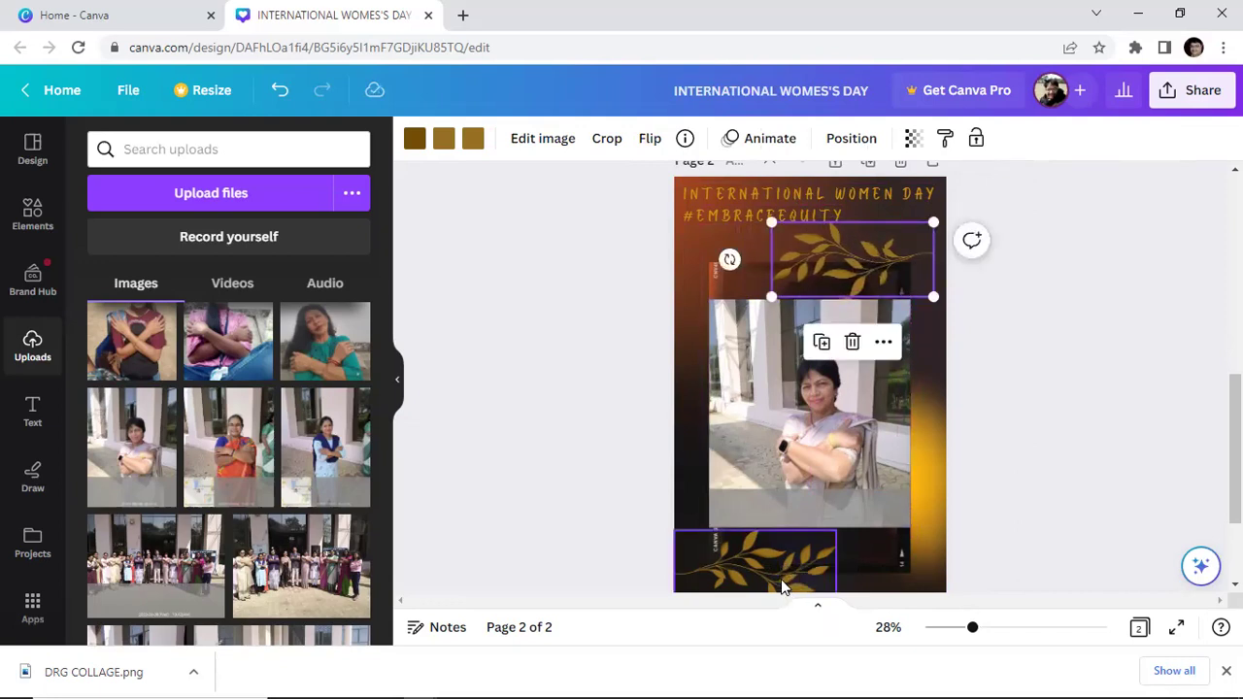
click(826, 516)
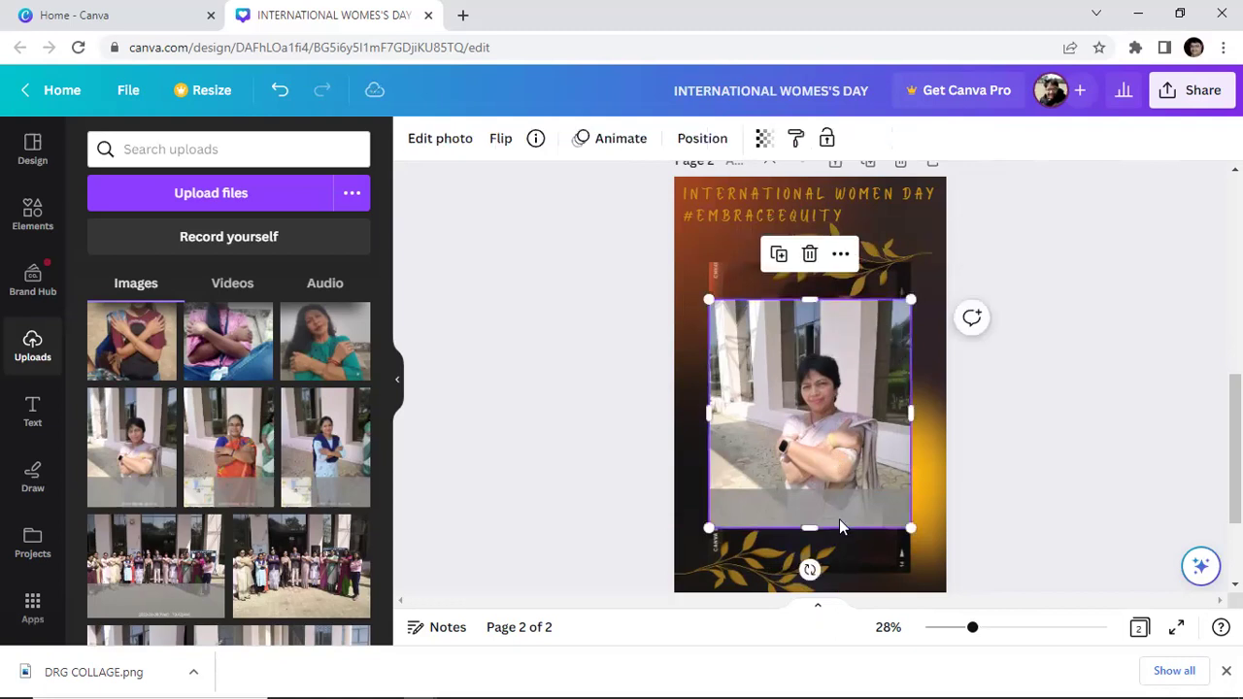
drag(811, 527, 763, 552)
Shift the lower leaf branch slightly up and inward, away from the page edge.
click(757, 558)
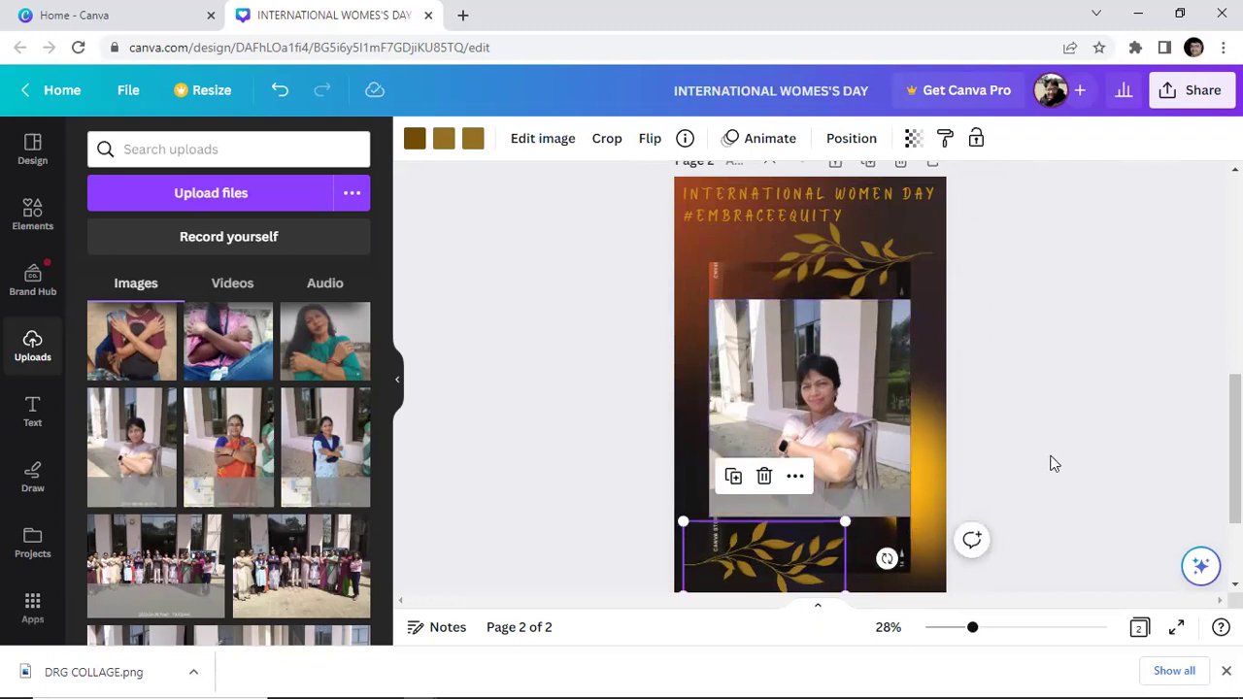
click(1051, 463)
click(711, 540)
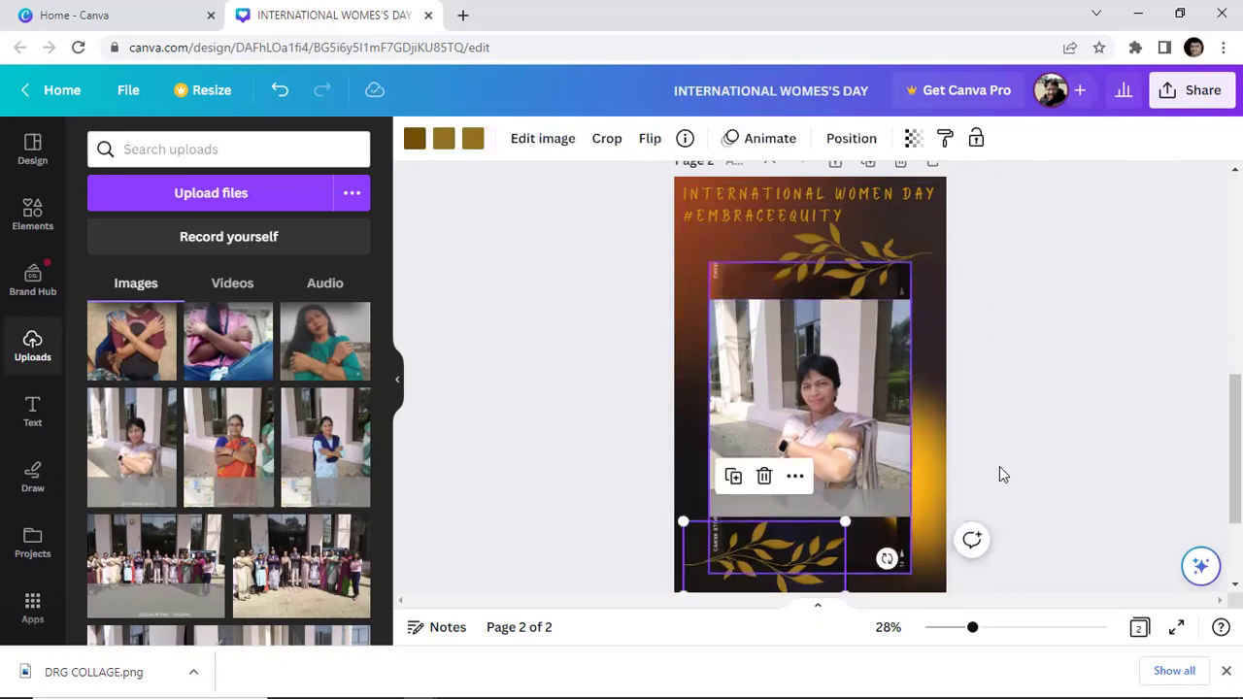
click(1053, 456)
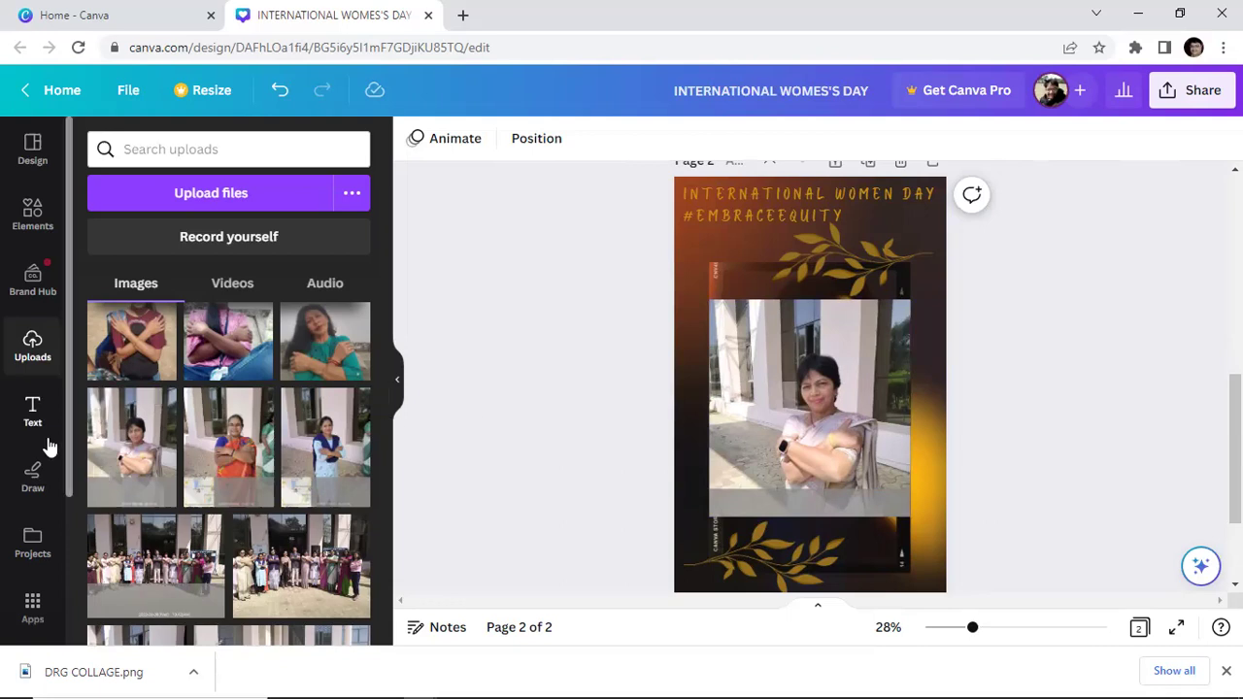
Try the dark background with golden bokeh lights from the background library on page 2.
scroll(47, 445, down, 1)
scroll(47, 444, down, 1)
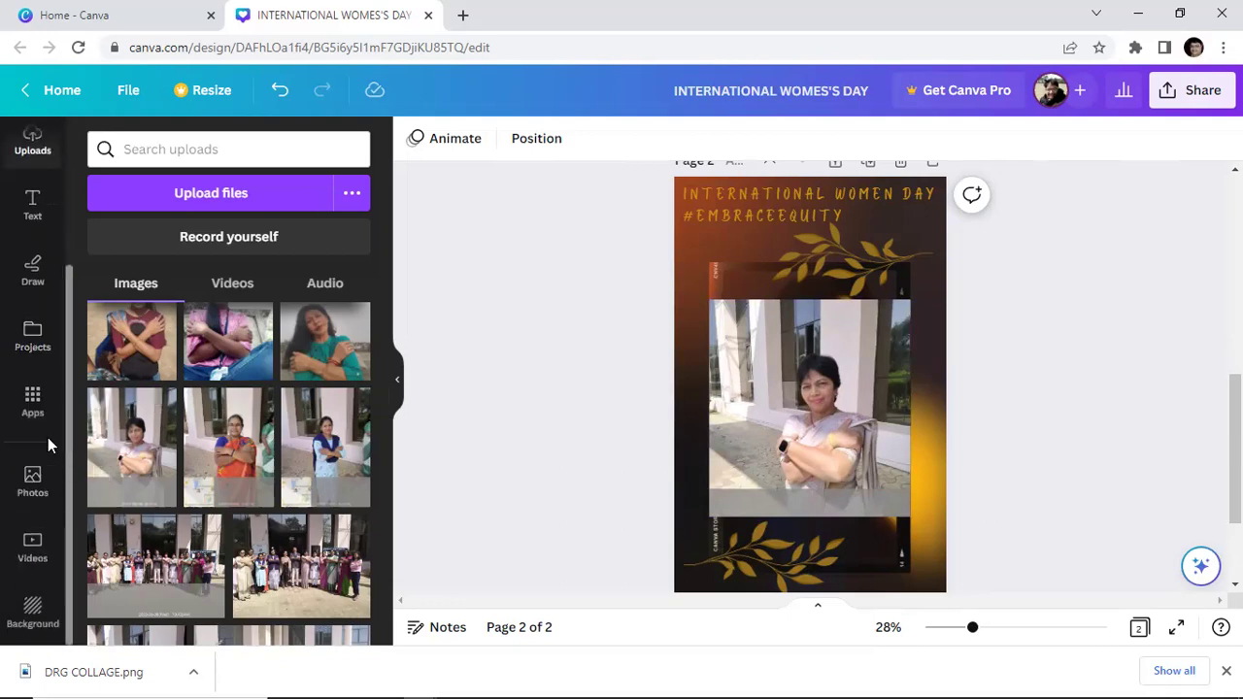
scroll(48, 437, up, 2)
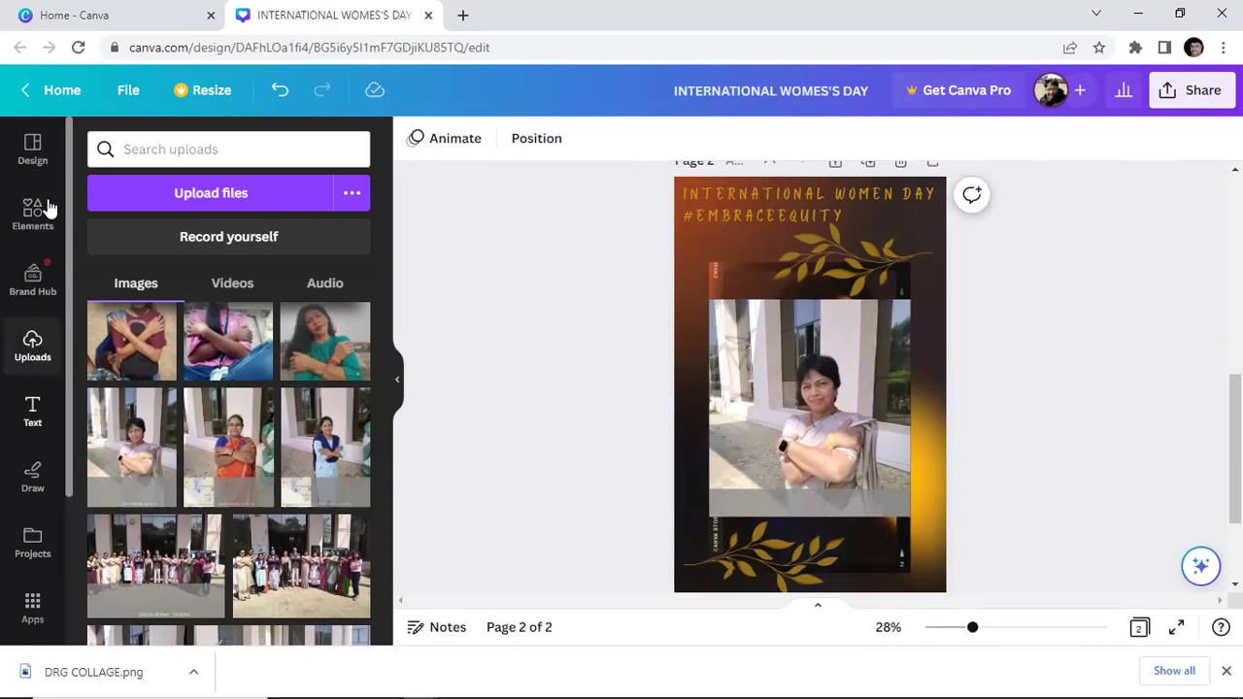
scroll(33, 454, down, 2)
scroll(32, 449, down, 1)
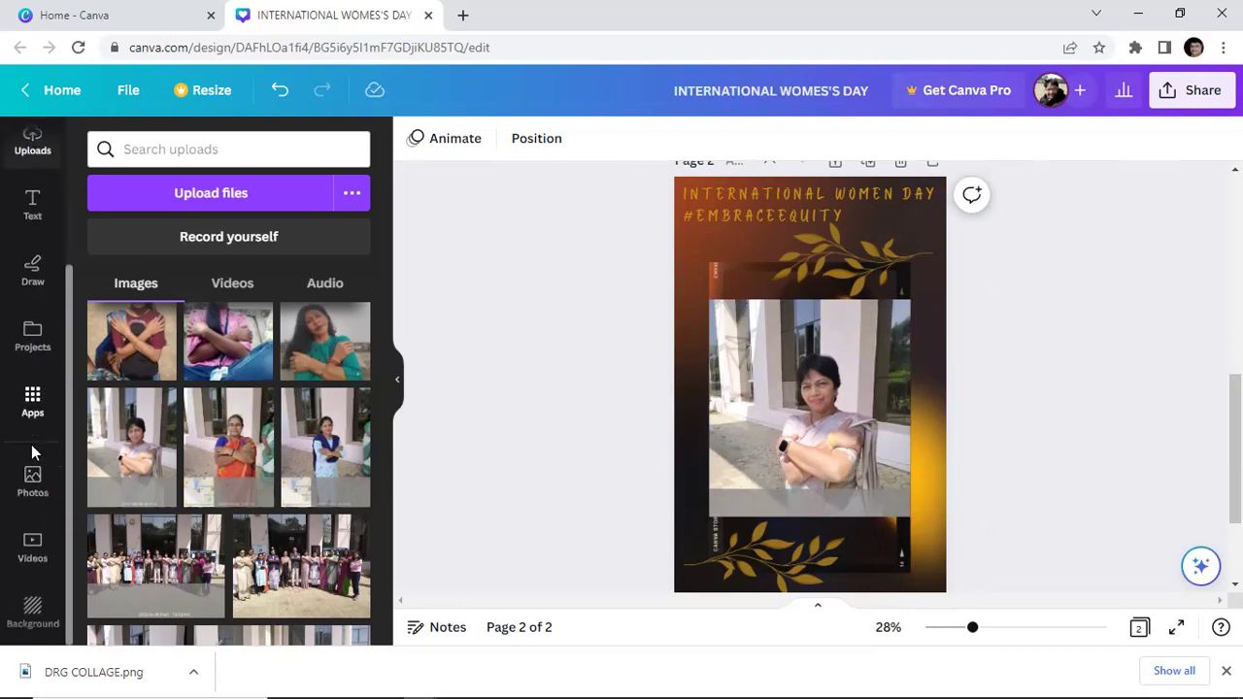
click(32, 611)
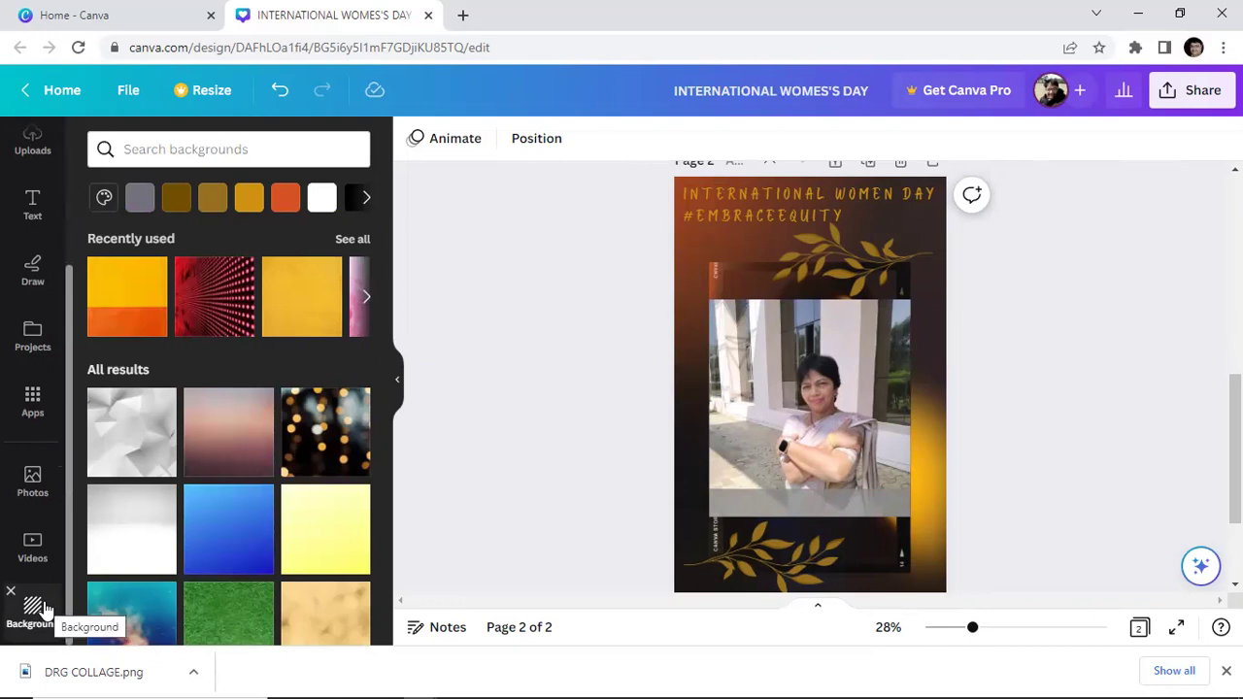
click(320, 442)
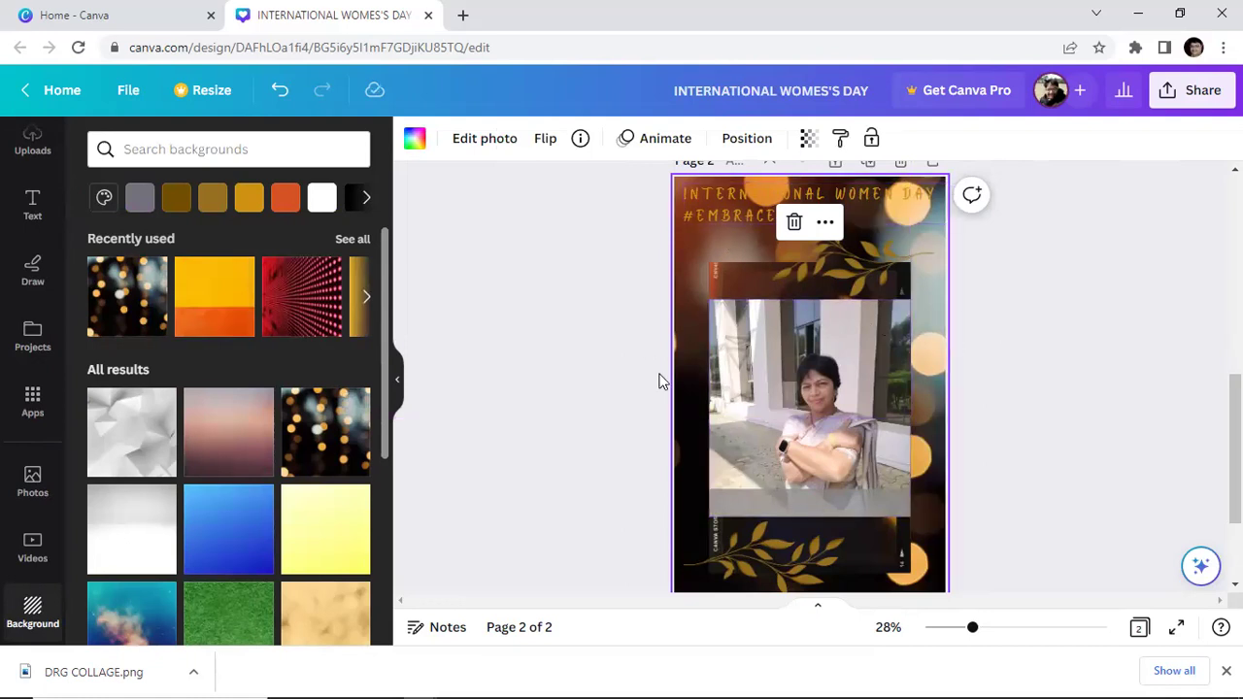
click(597, 314)
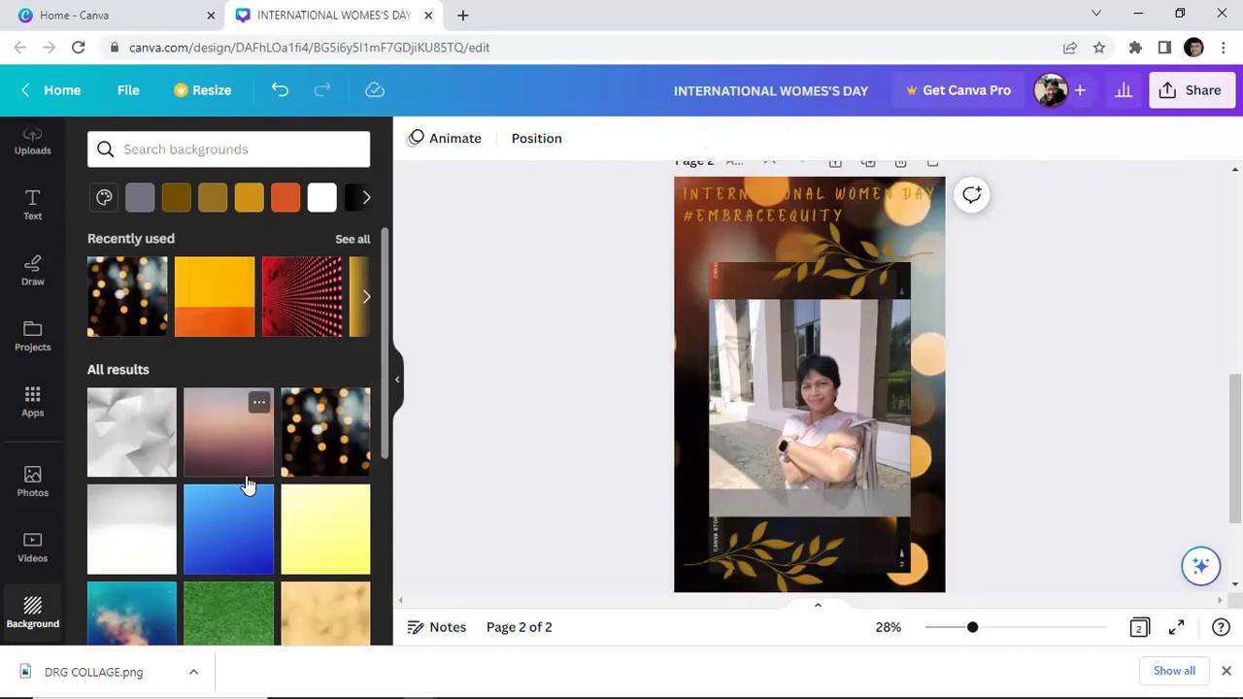
Try the yellow curtain background with blue and orange patterned fabric on page 2.
scroll(247, 483, down, 8)
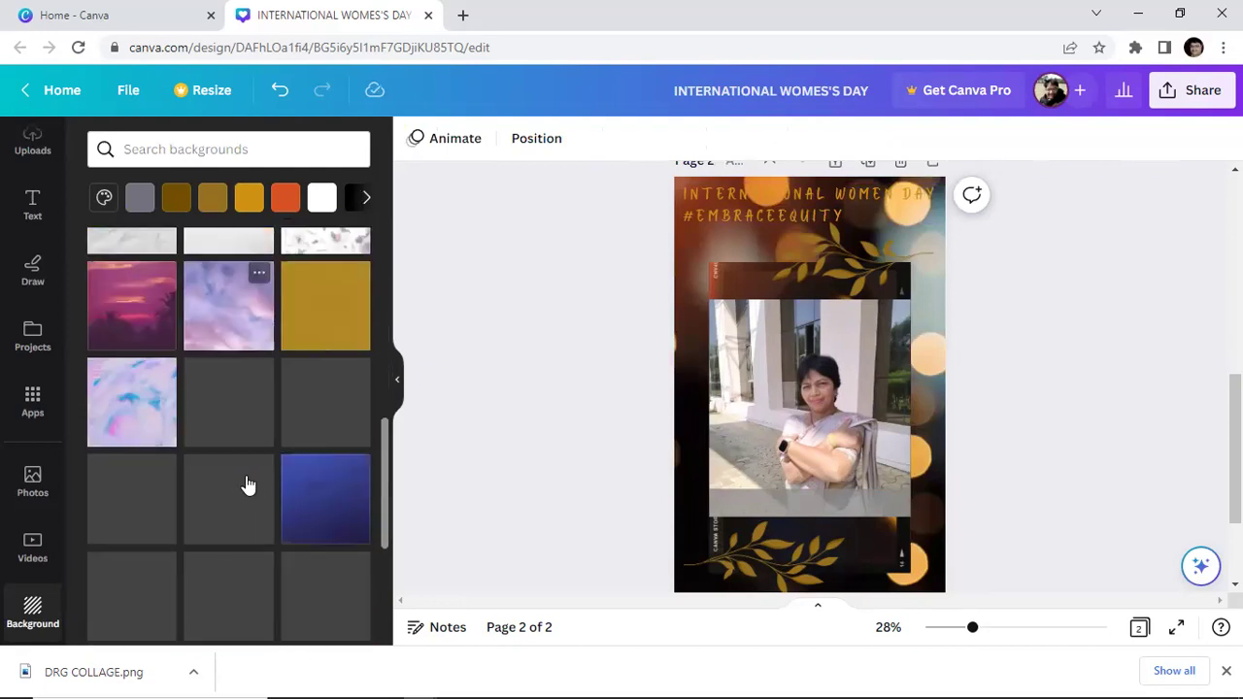
scroll(247, 482, down, 2)
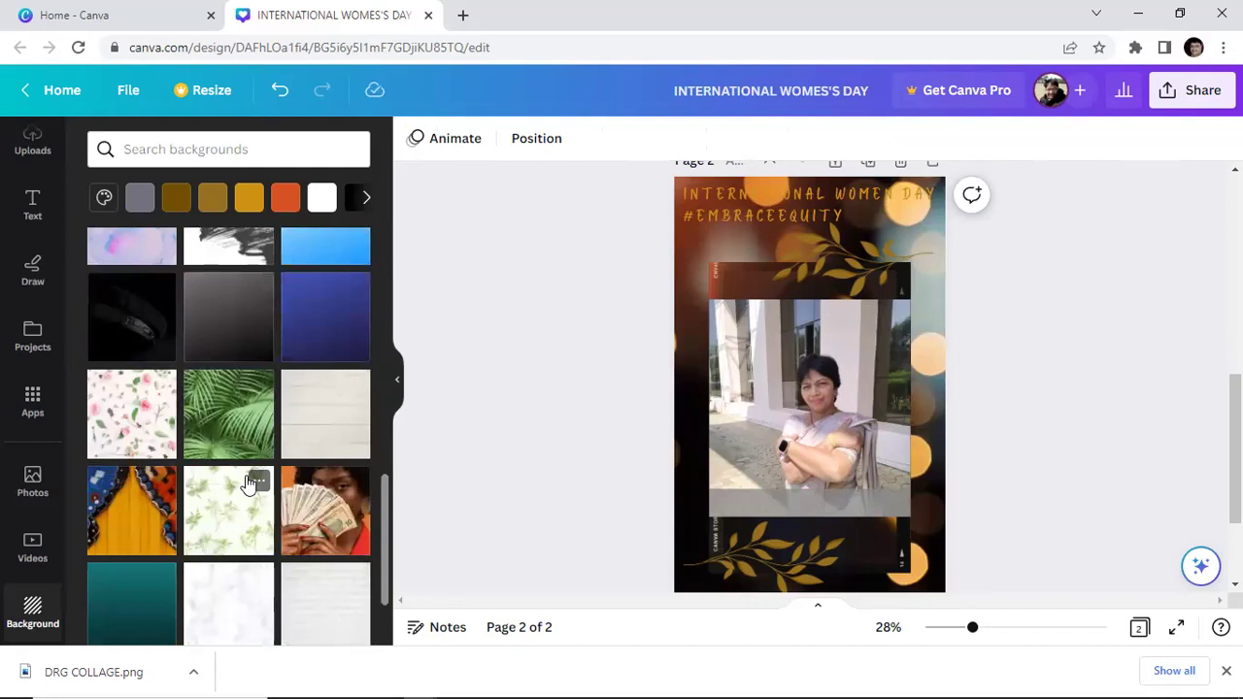
click(143, 515)
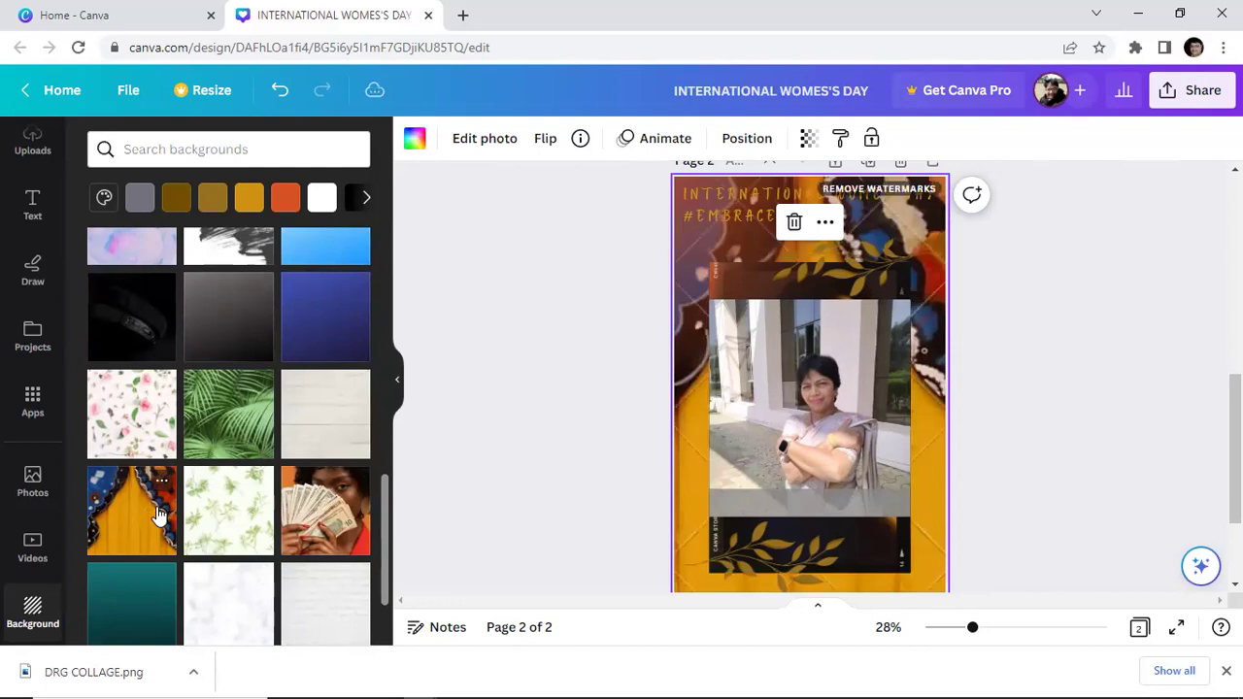
Try the plain golden yellow textured background and the multicoloured pastel bokeh background on page 2.
scroll(250, 510, down, 3)
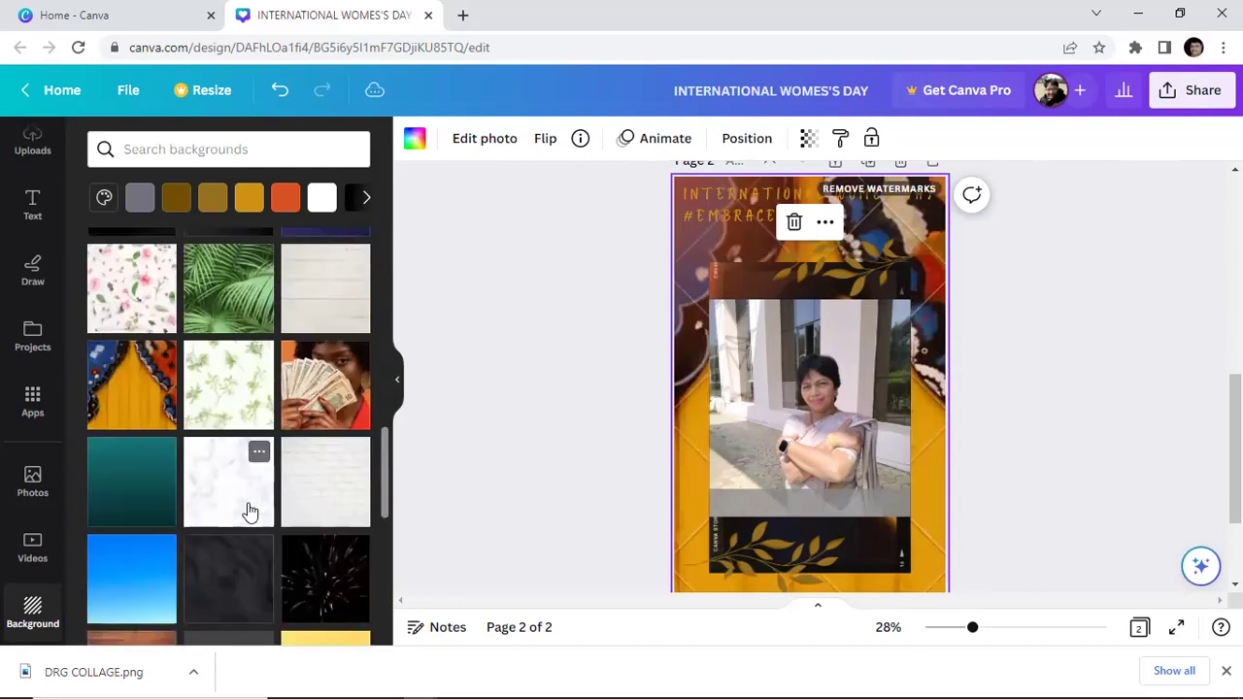
scroll(250, 510, down, 6)
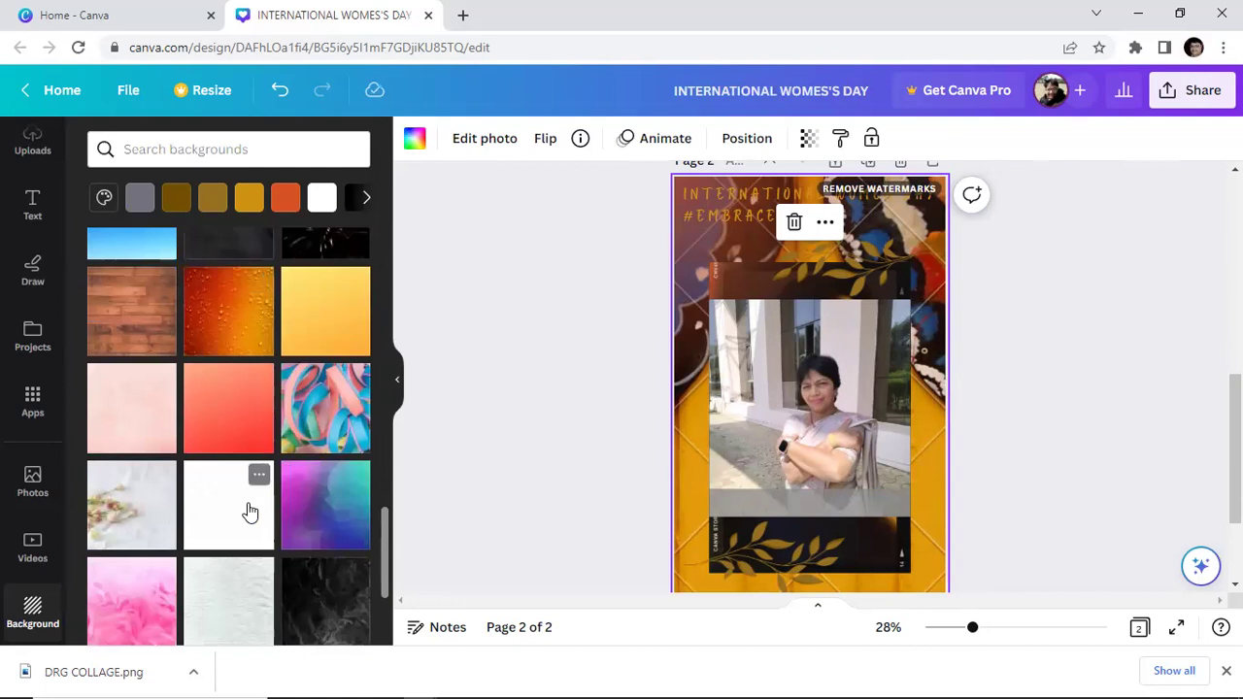
scroll(249, 510, down, 6)
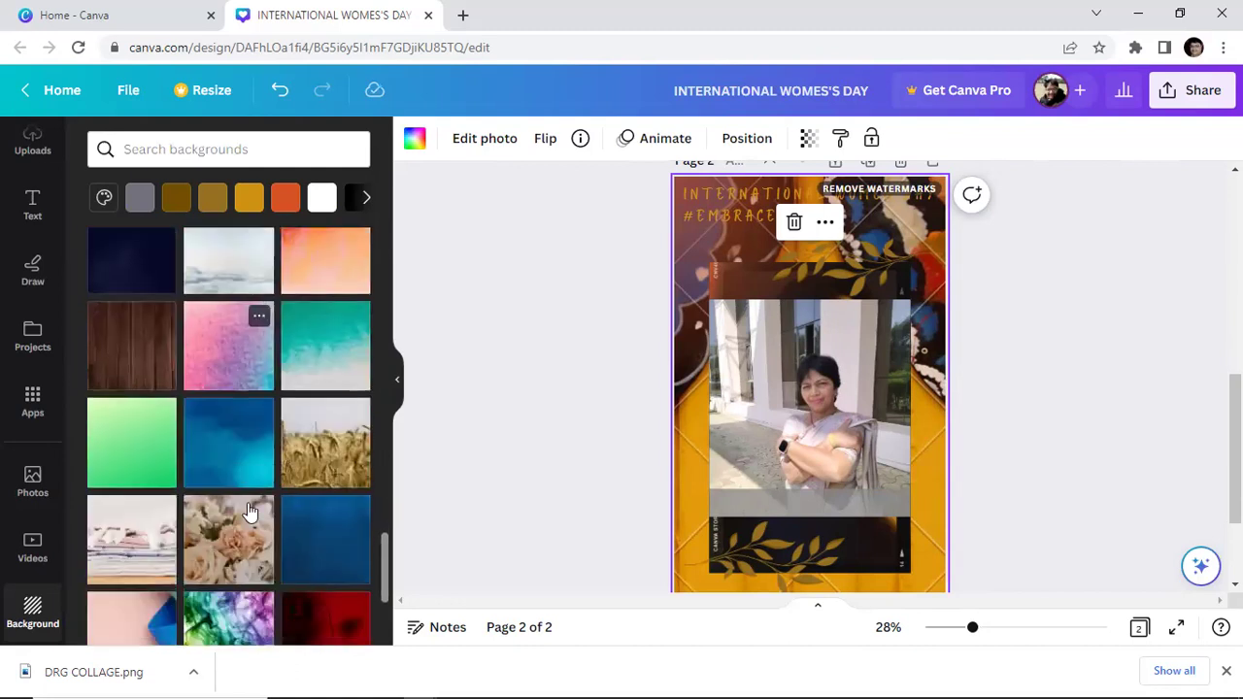
scroll(248, 506, down, 3)
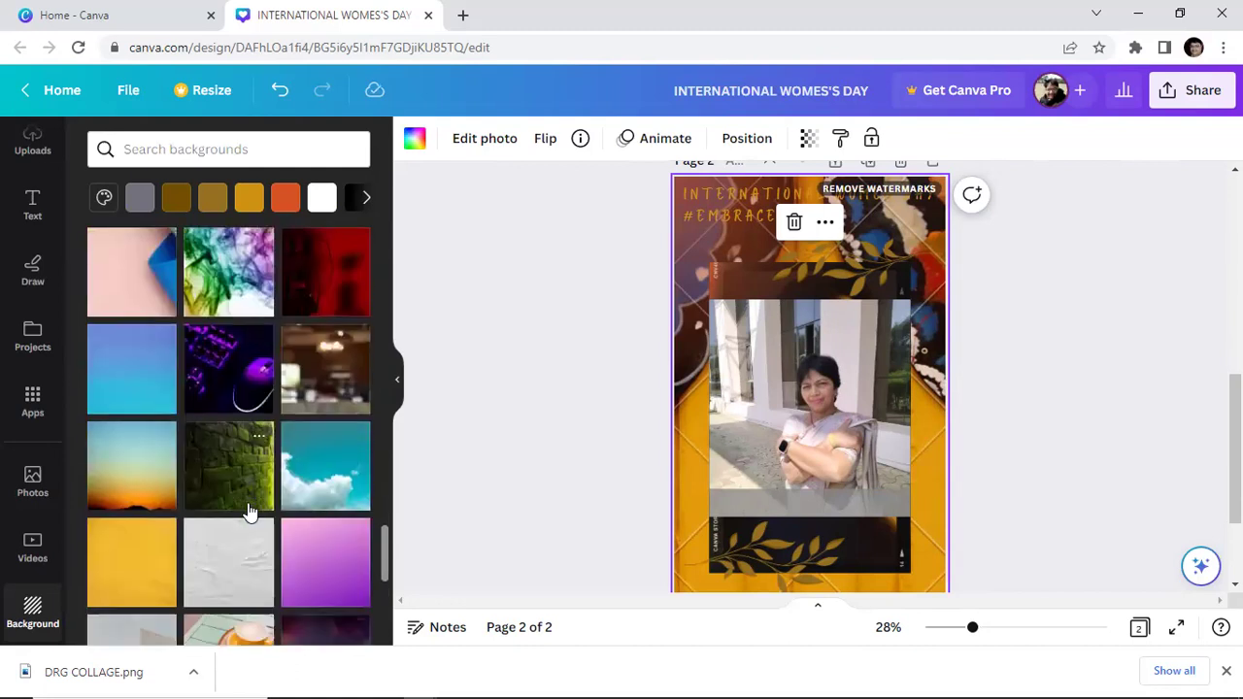
click(141, 482)
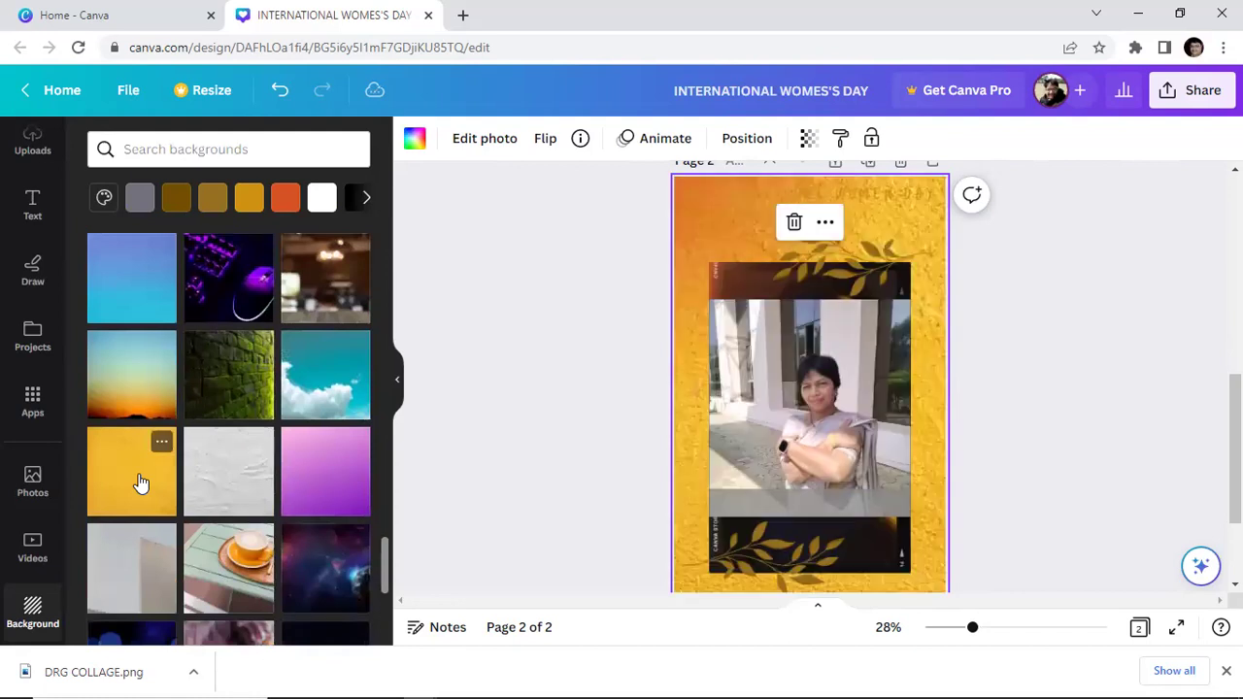
scroll(208, 499, down, 3)
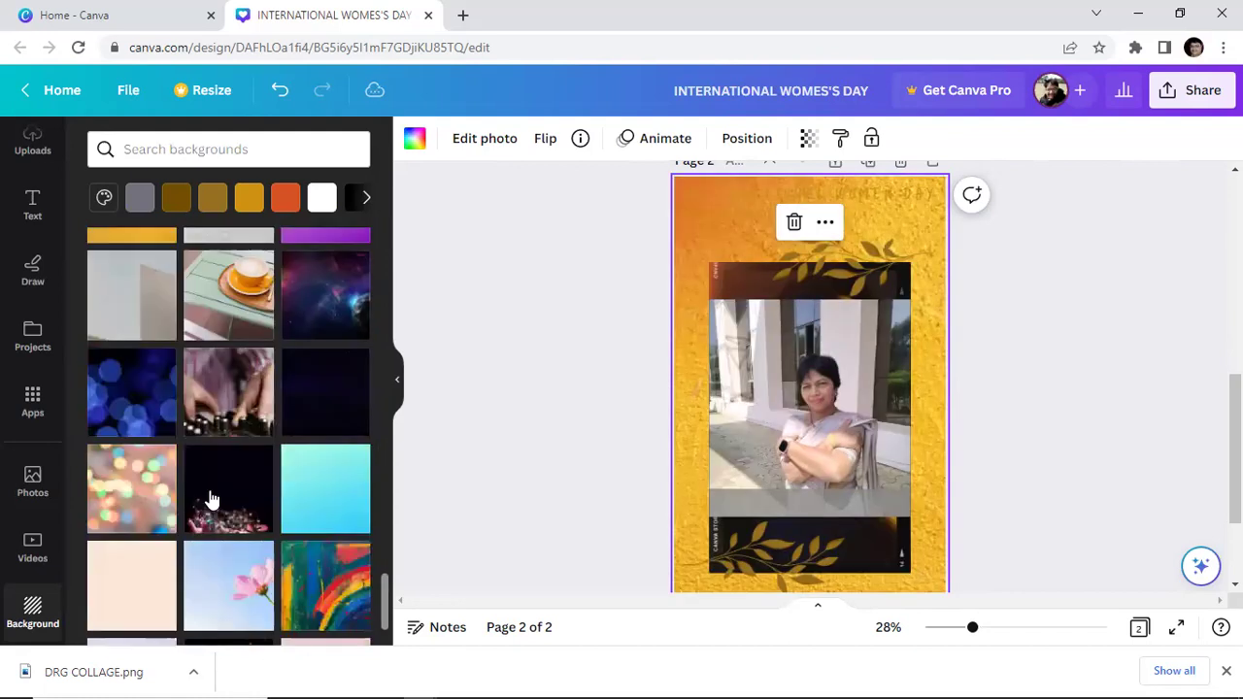
click(122, 483)
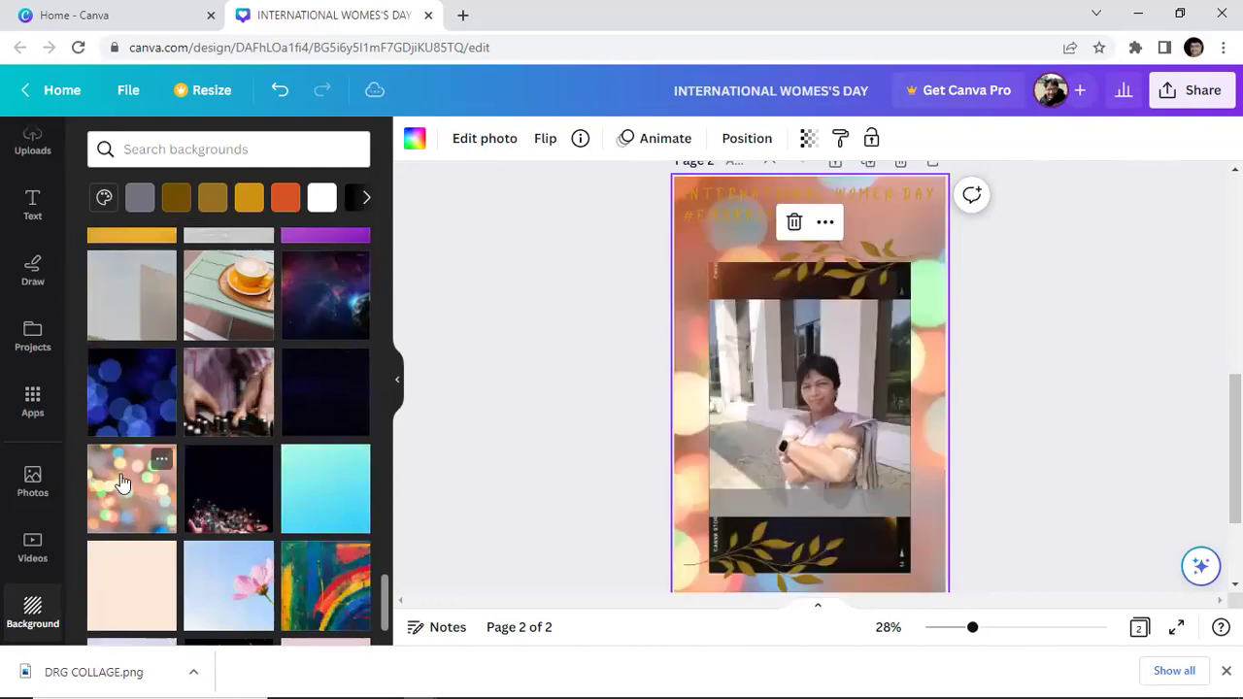
Apply the black background with rows of glowing red dots to page 2.
scroll(121, 483, down, 5)
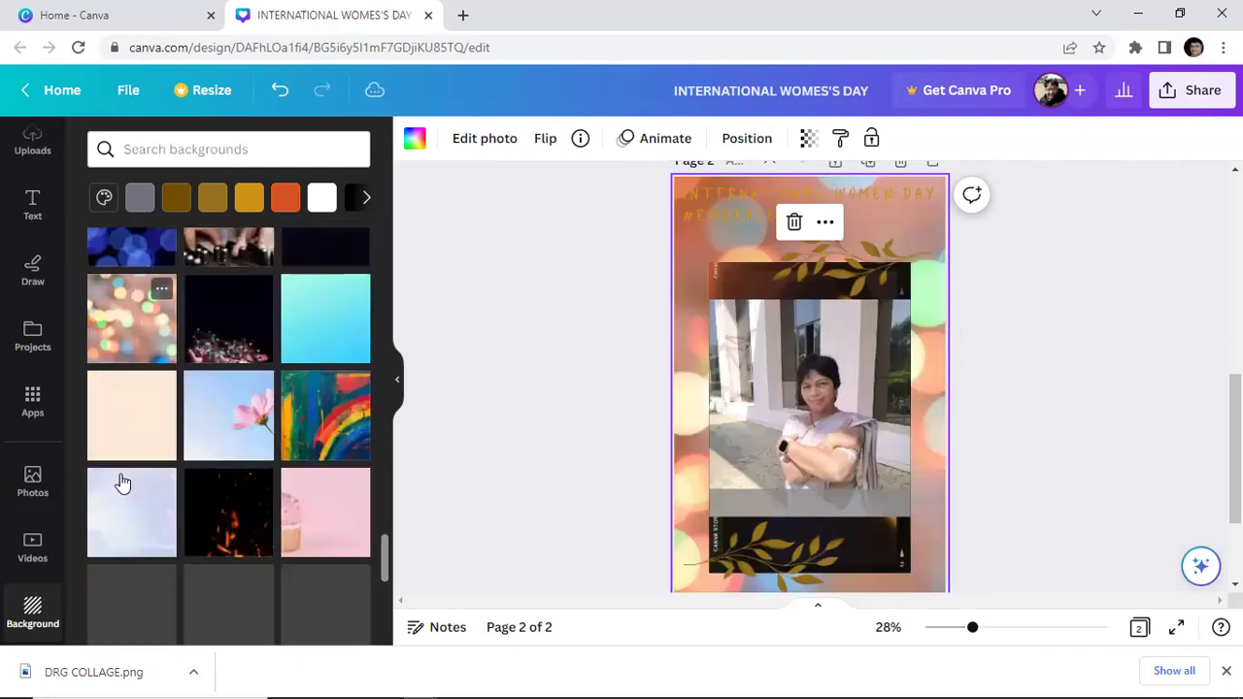
scroll(121, 483, down, 2)
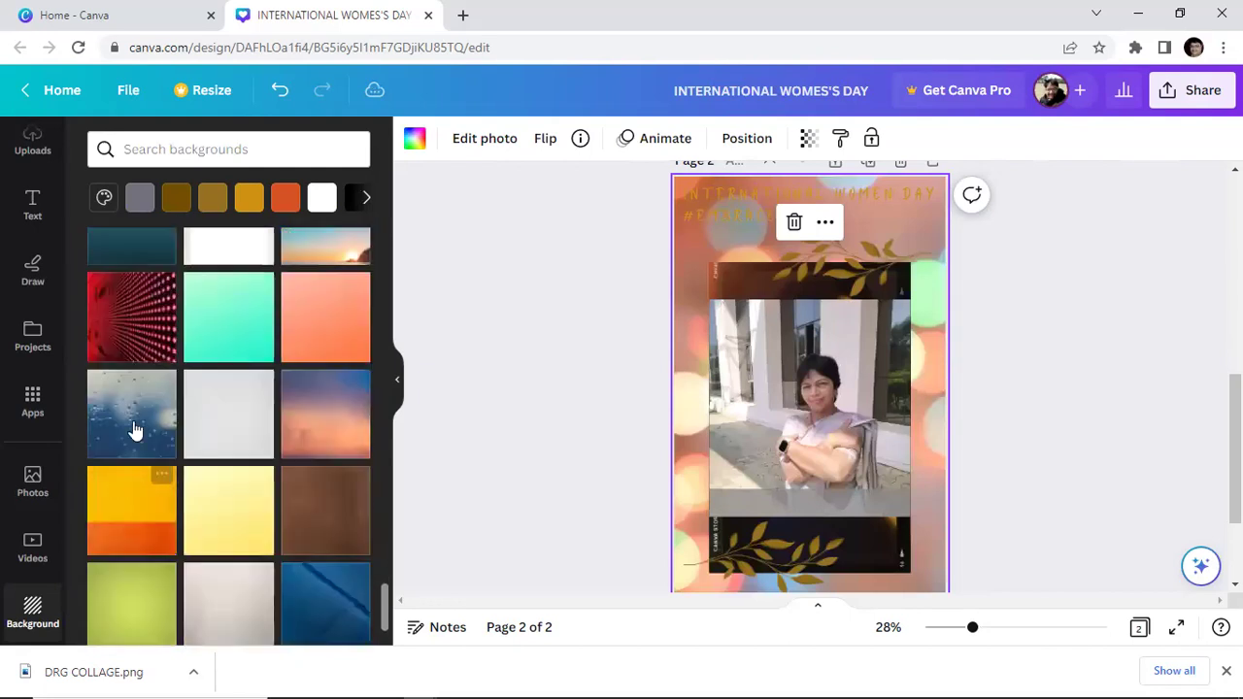
click(142, 340)
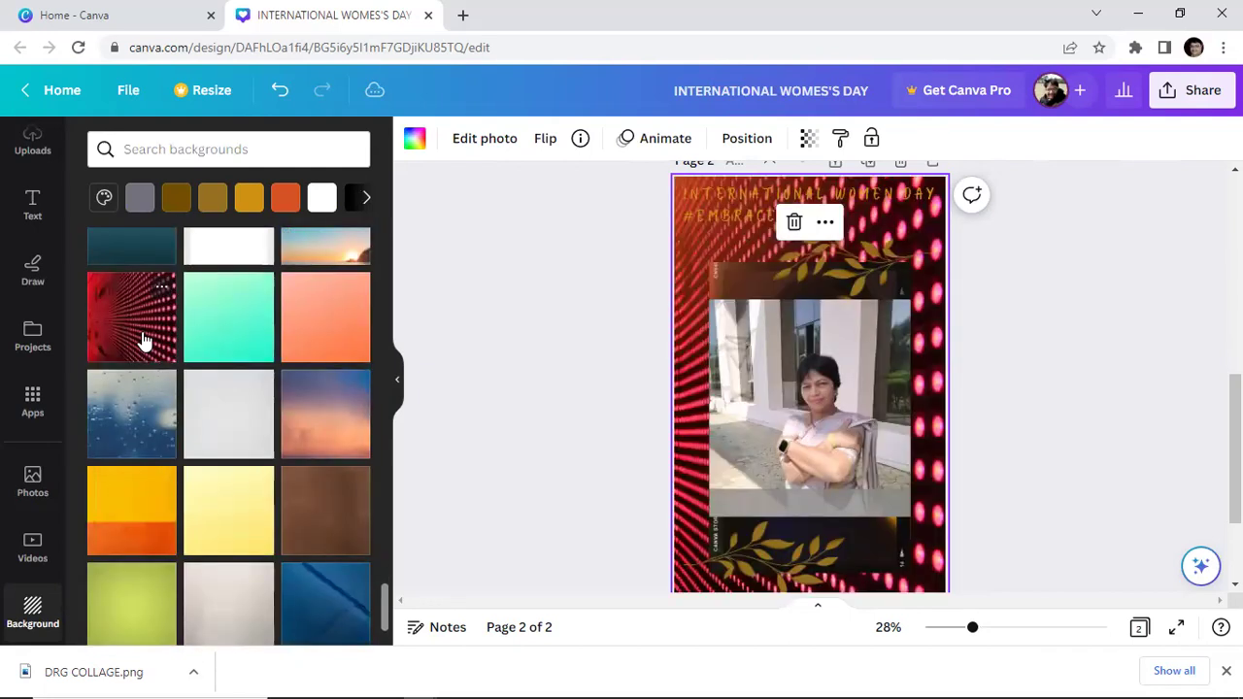
Try the plain red background with soft rounded shapes from the background library on page 2.
scroll(142, 340, down, 5)
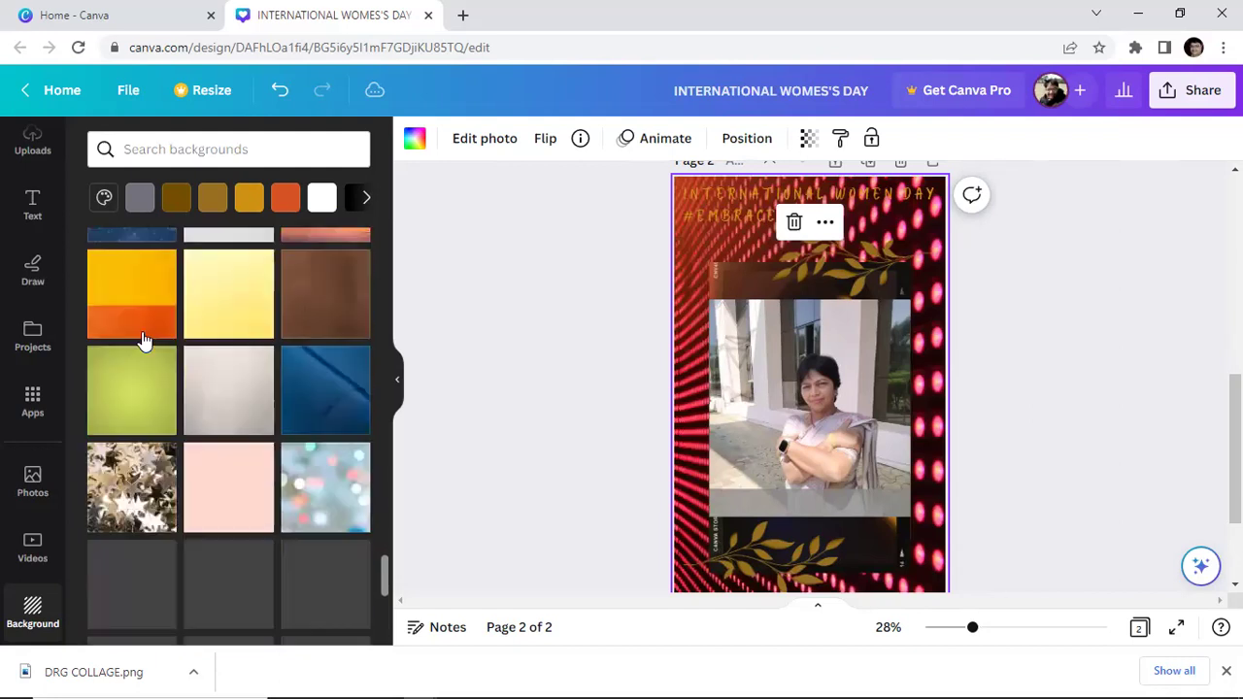
scroll(142, 339, down, 2)
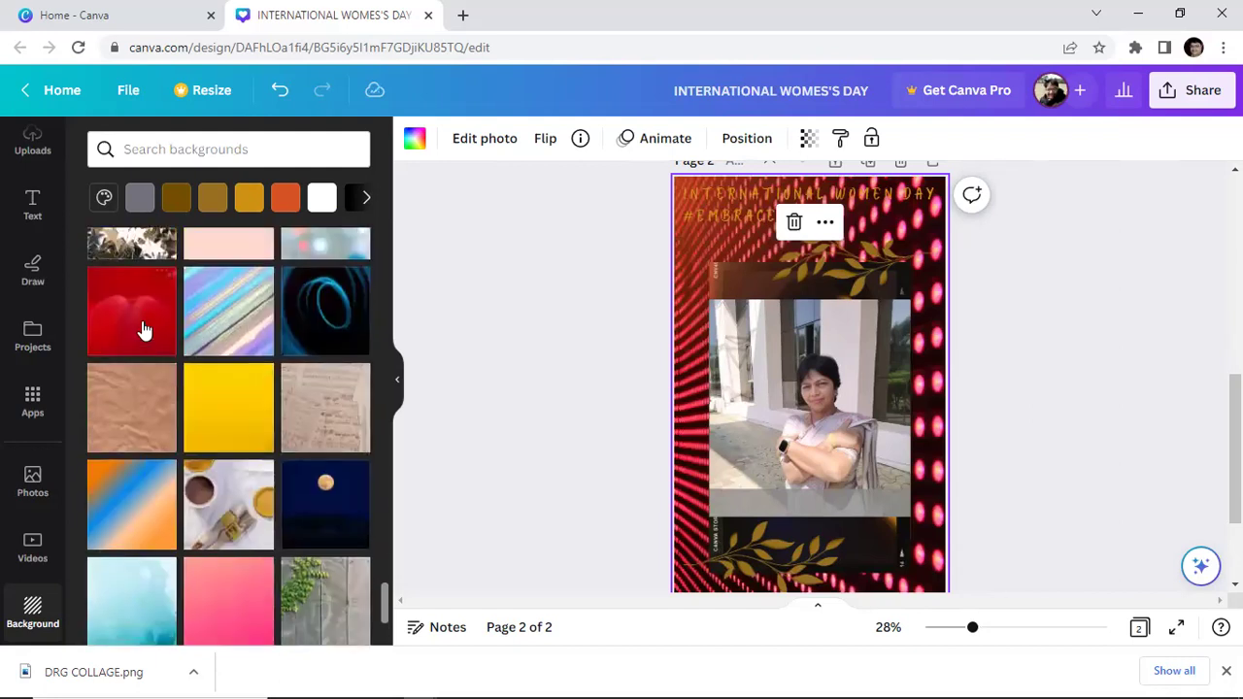
click(143, 330)
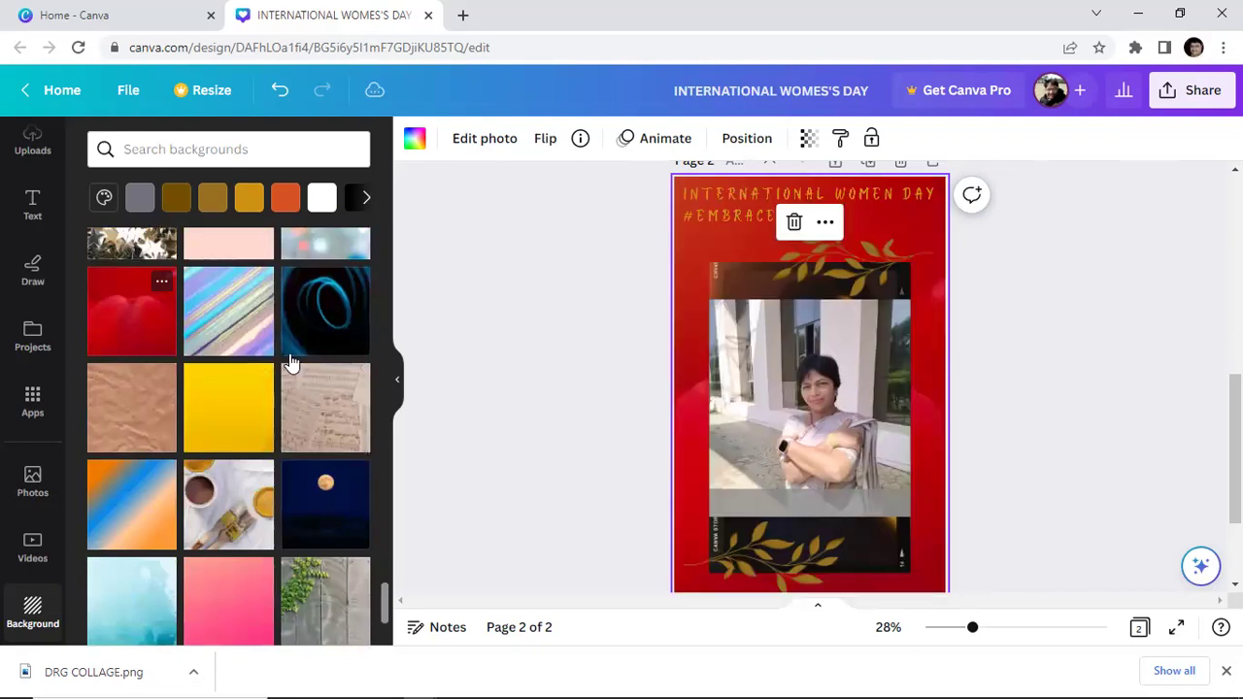
click(612, 410)
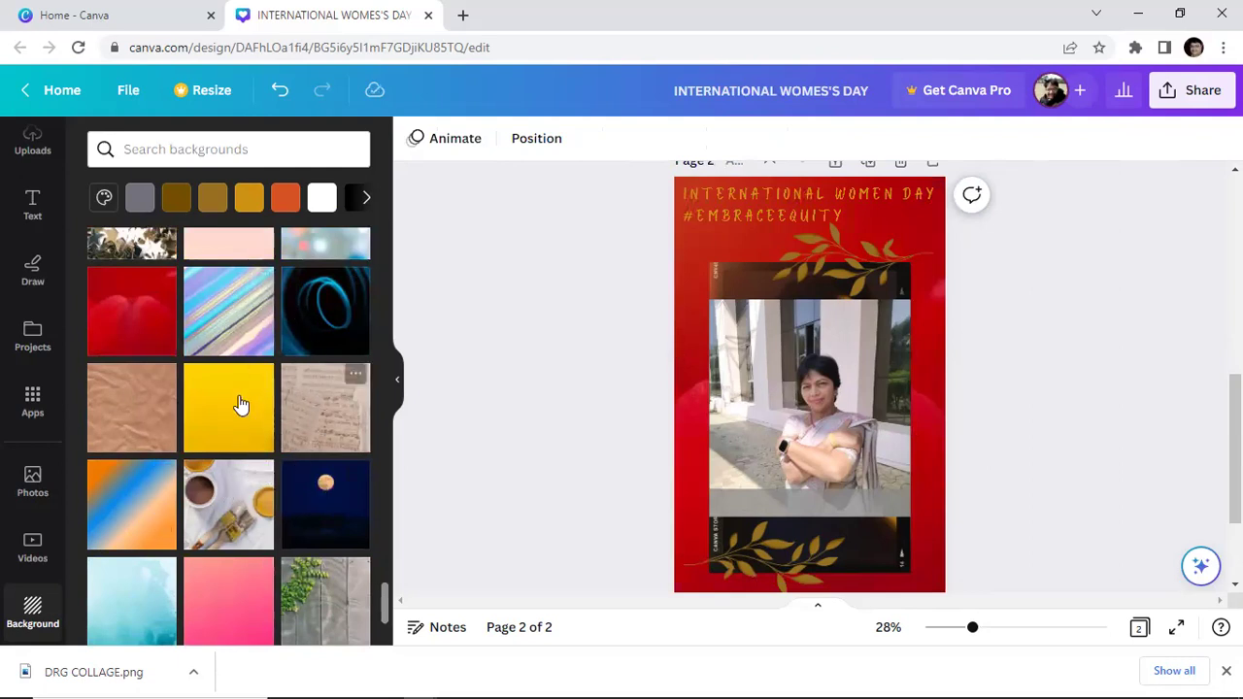
Try the orange brushed-paint texture from the background library on page 2.
scroll(240, 406, down, 1)
scroll(240, 406, down, 2)
scroll(240, 406, down, 2)
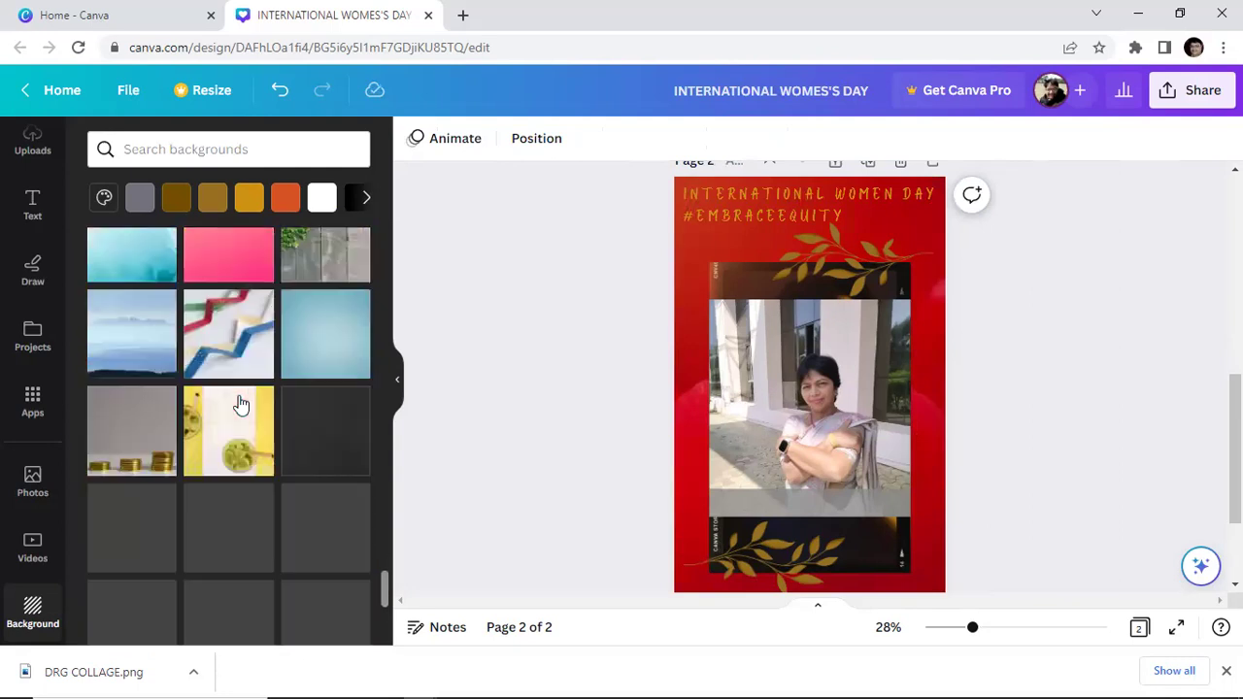
scroll(240, 404, down, 2)
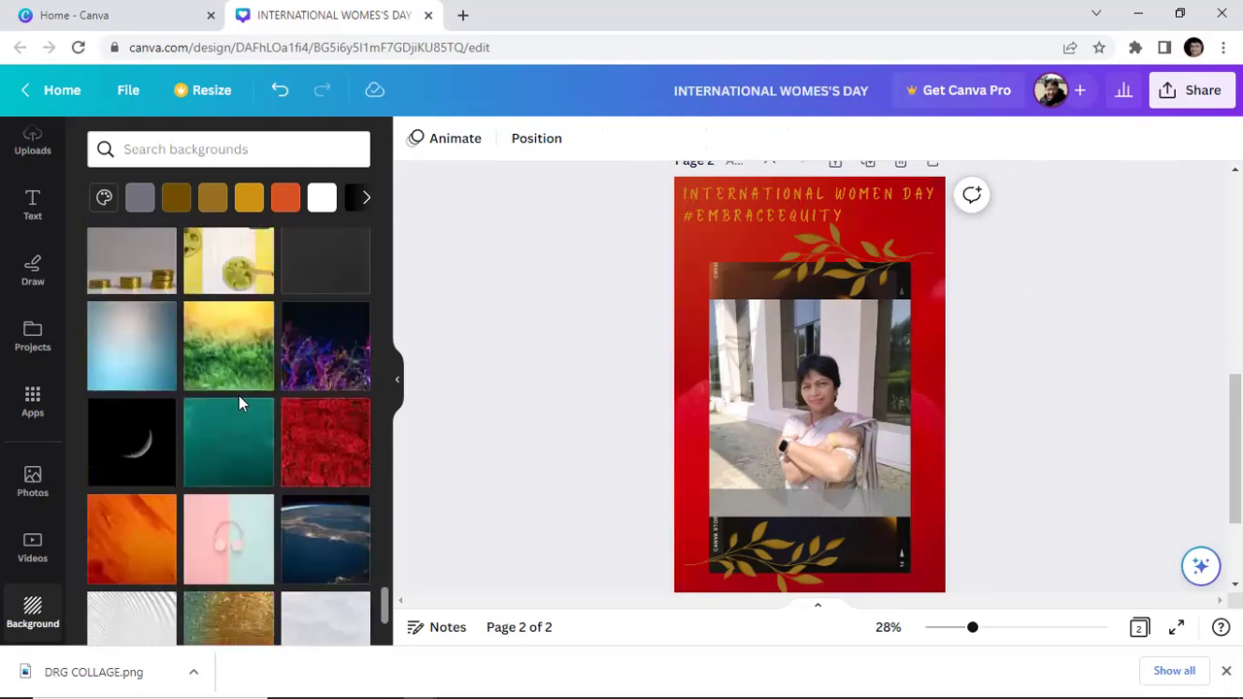
scroll(240, 404, down, 1)
click(144, 467)
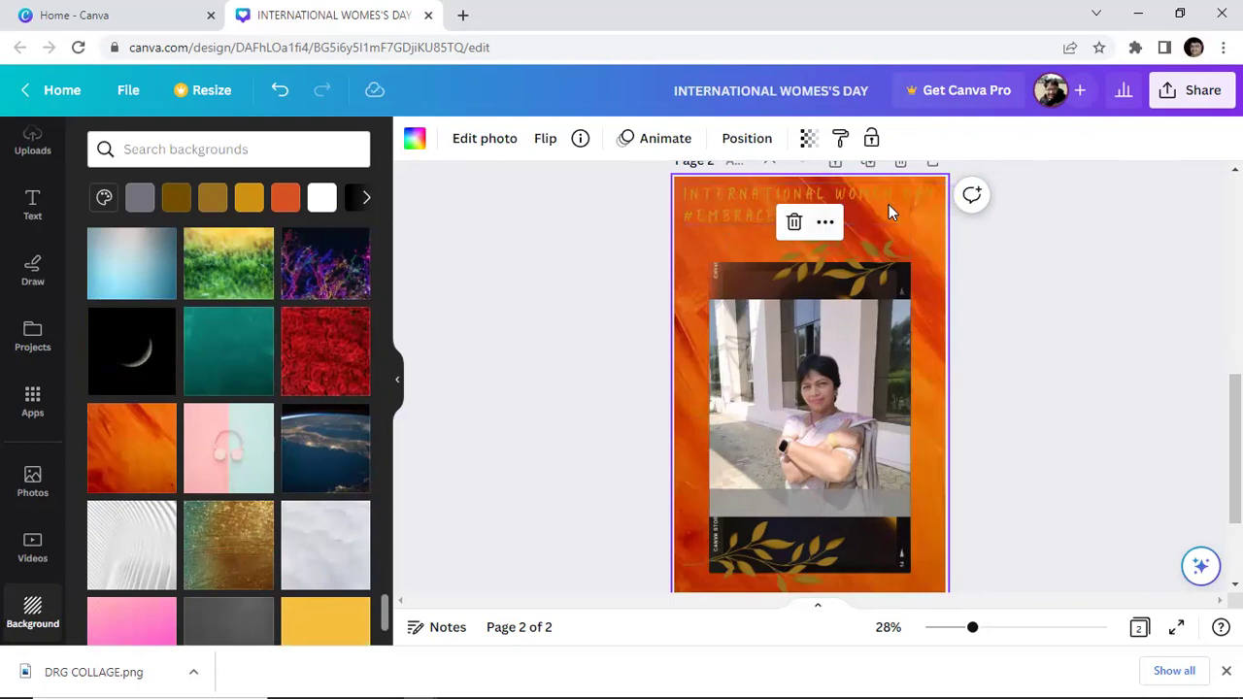
Move the "INTERNATIONAL WOMEN DAY #EMBRACEEQUITY" heading slightly up and left so it spans the page width.
click(985, 254)
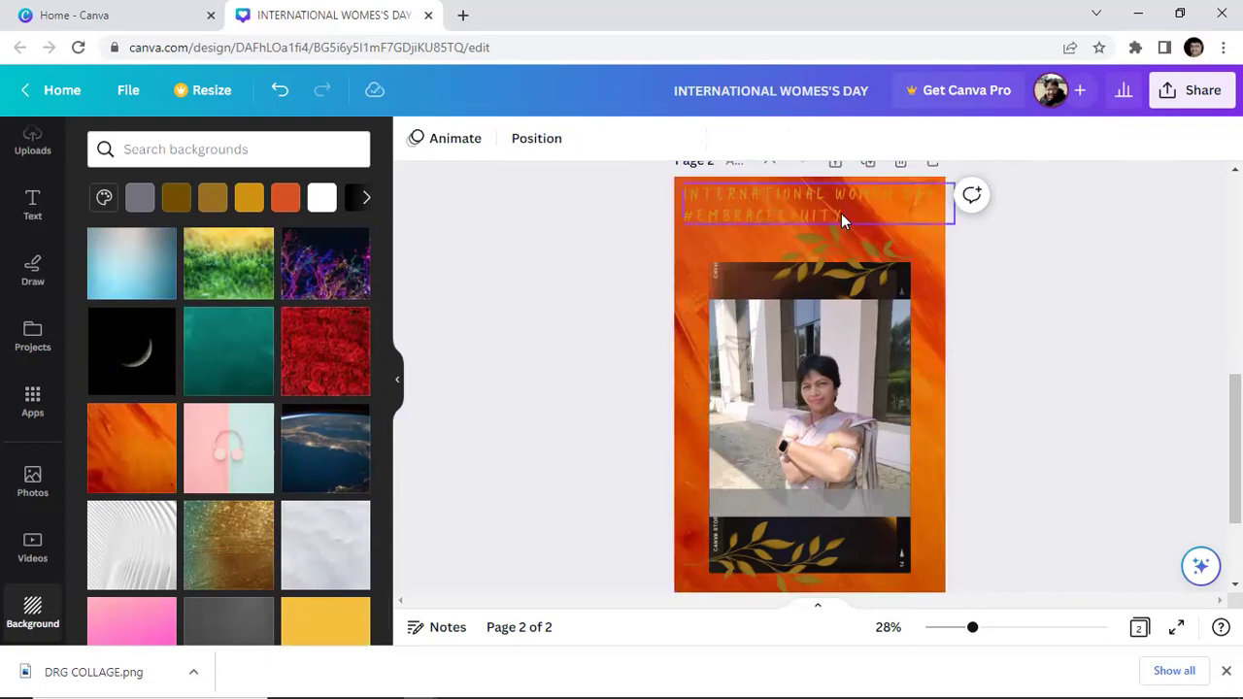
click(849, 215)
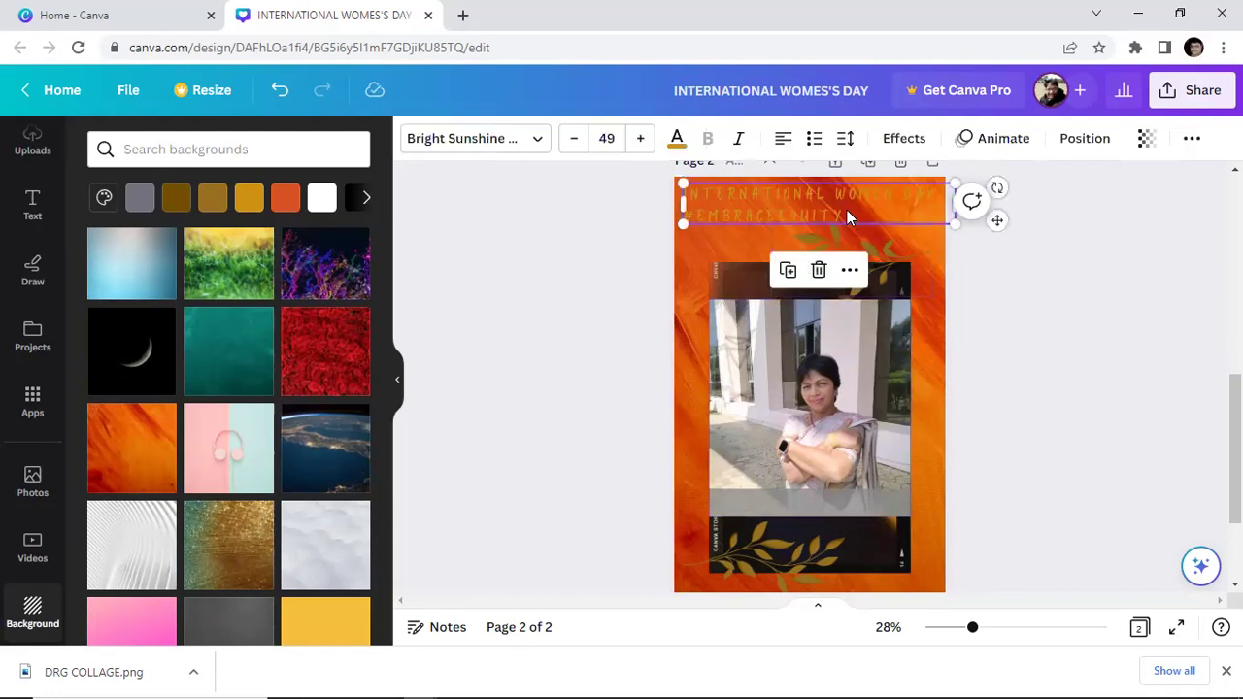
mouse_move(844, 209)
mouse_down()
mouse_move(827, 211)
mouse_move(839, 209)
mouse_up()
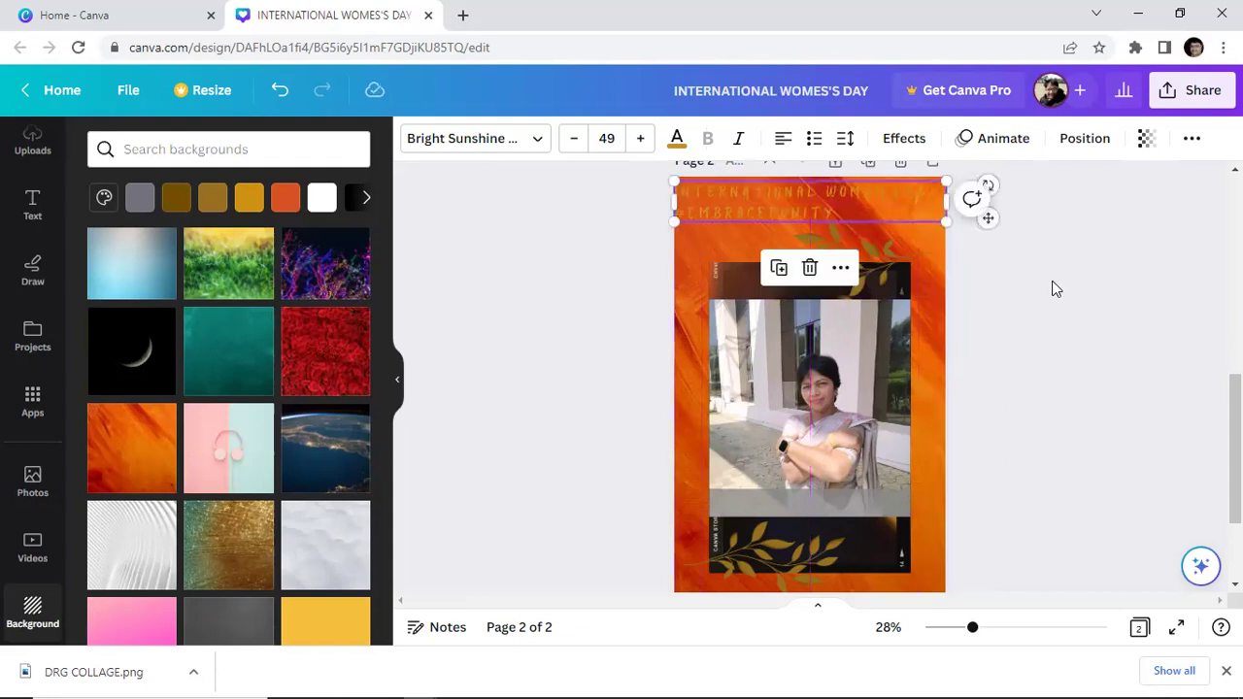
click(864, 244)
click(829, 208)
drag(833, 207, 678, 194)
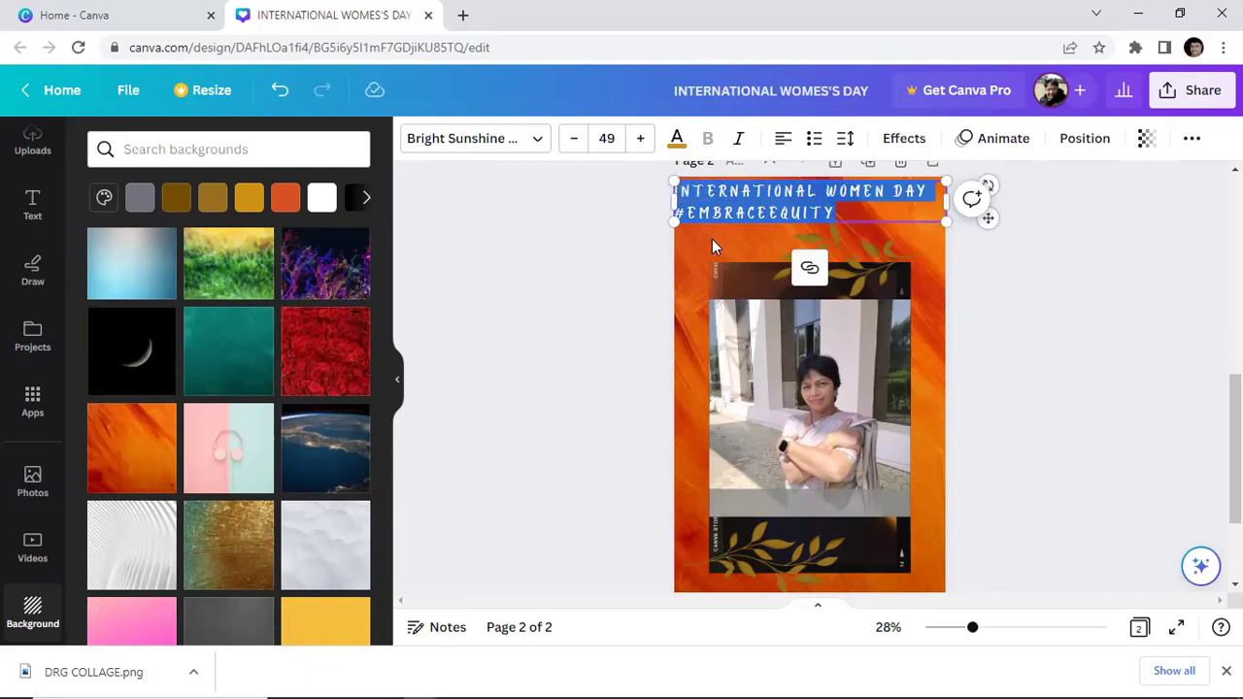
click(677, 141)
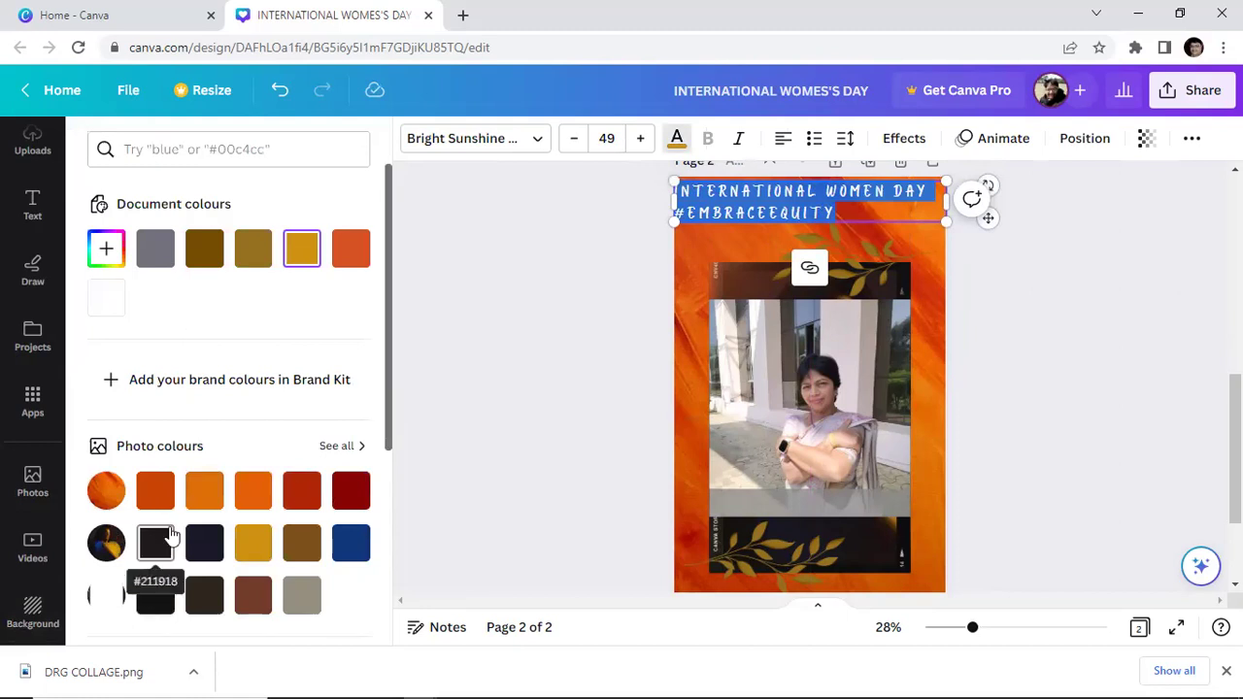
click(1121, 351)
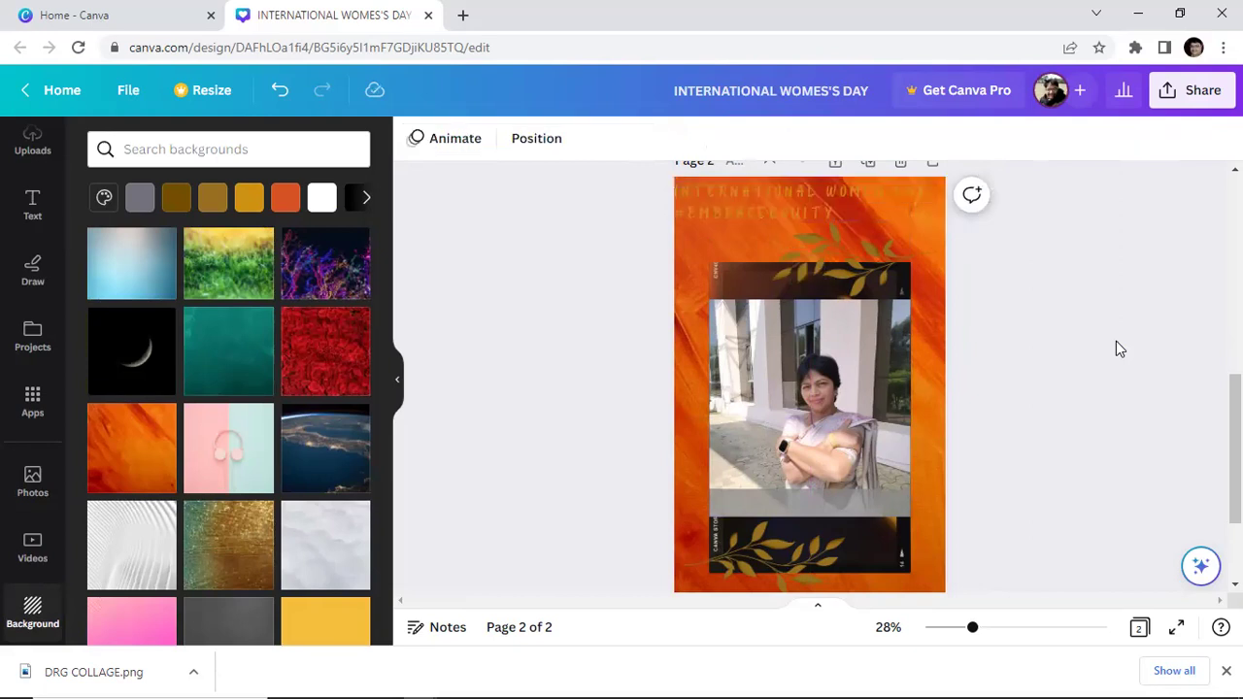
Set the text colour of the whole page 2 heading to Black #000000.
click(786, 195)
drag(843, 206, 657, 197)
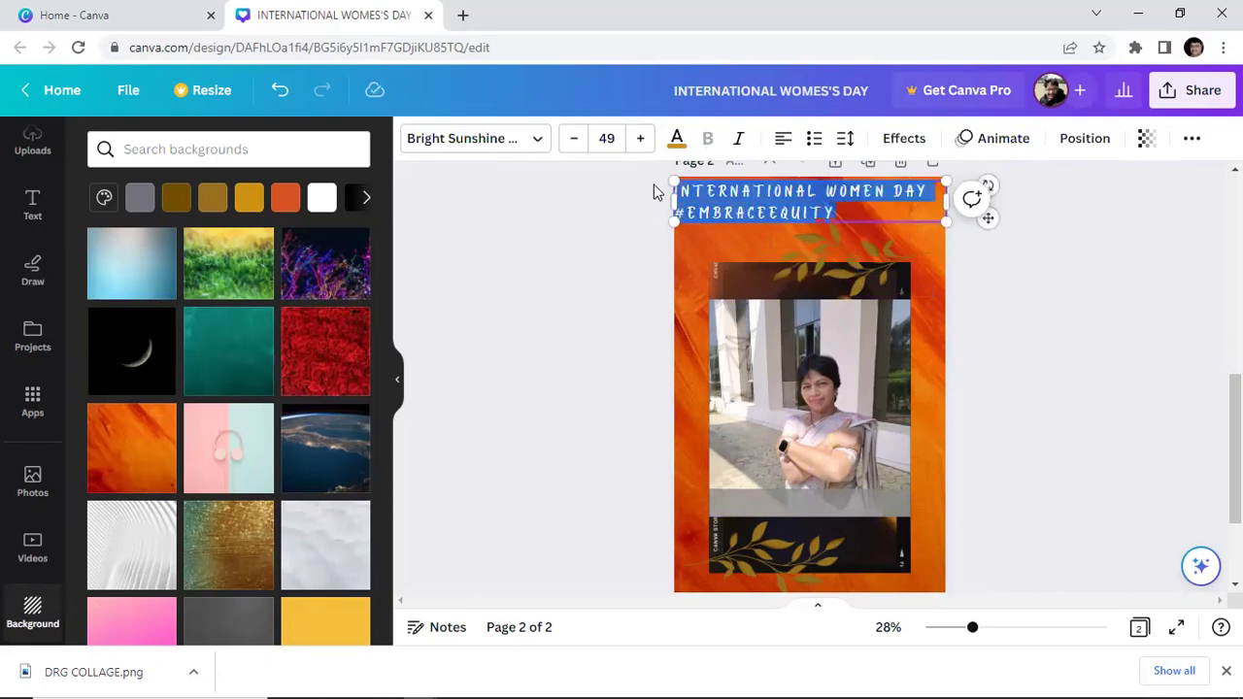
click(676, 137)
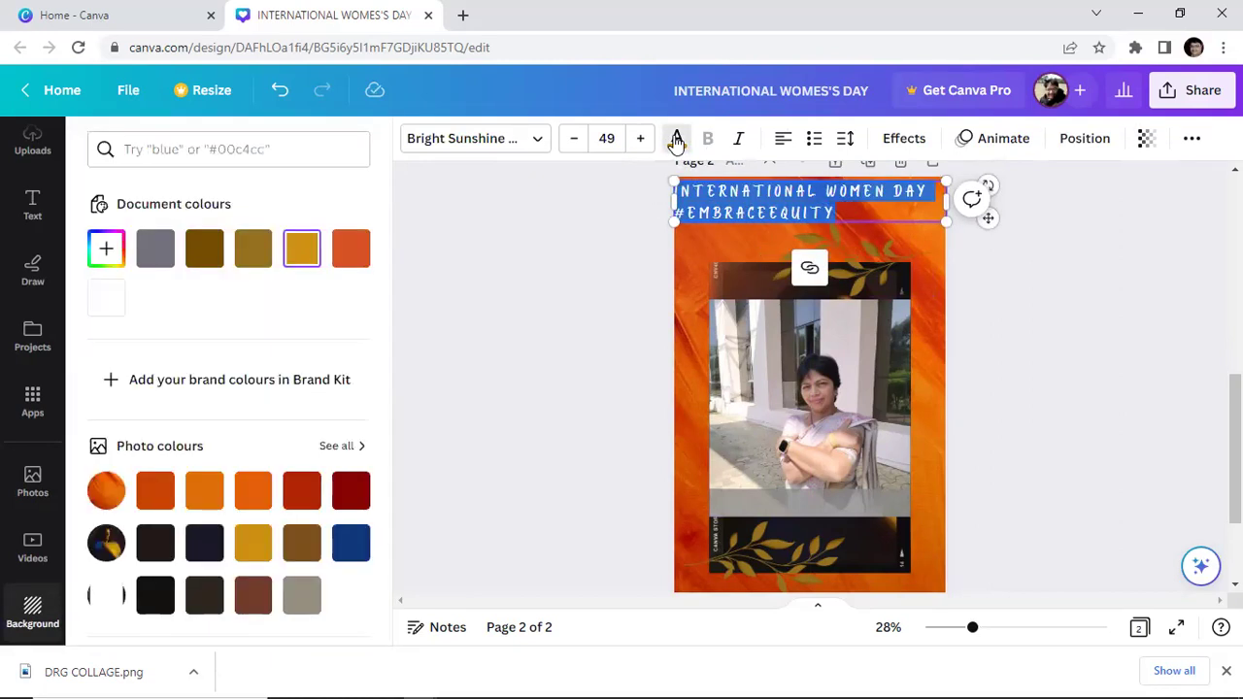
scroll(263, 490, down, 1)
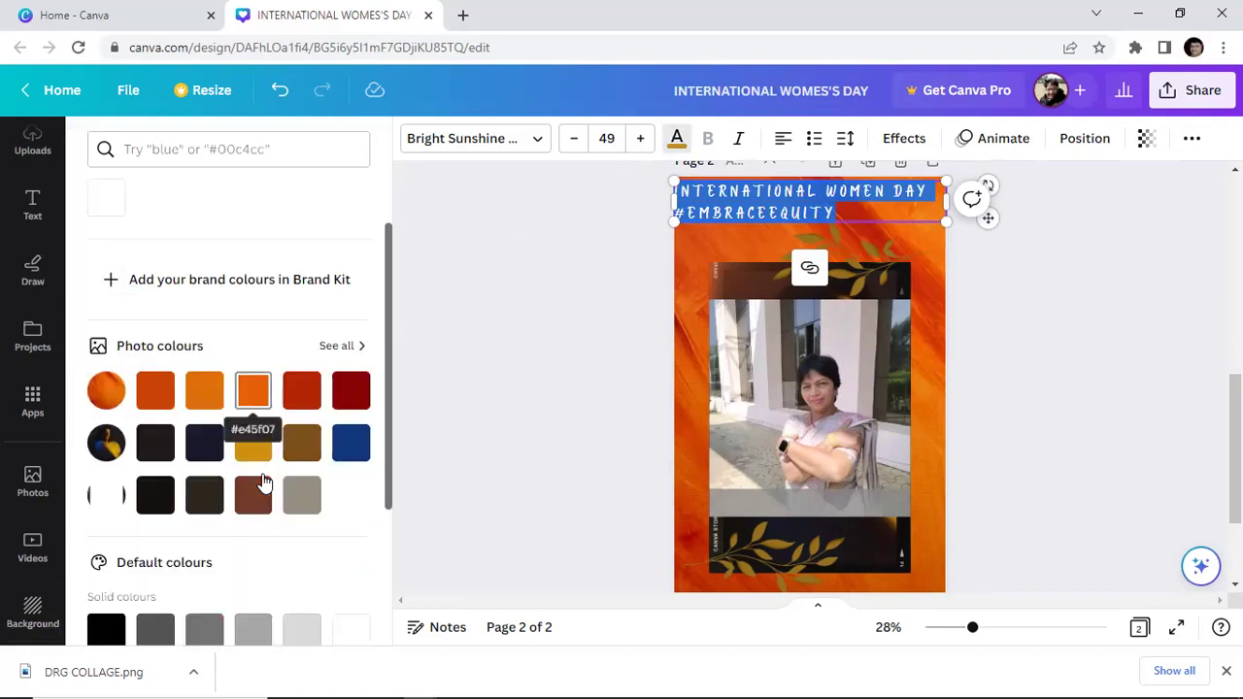
scroll(263, 483, down, 1)
click(106, 550)
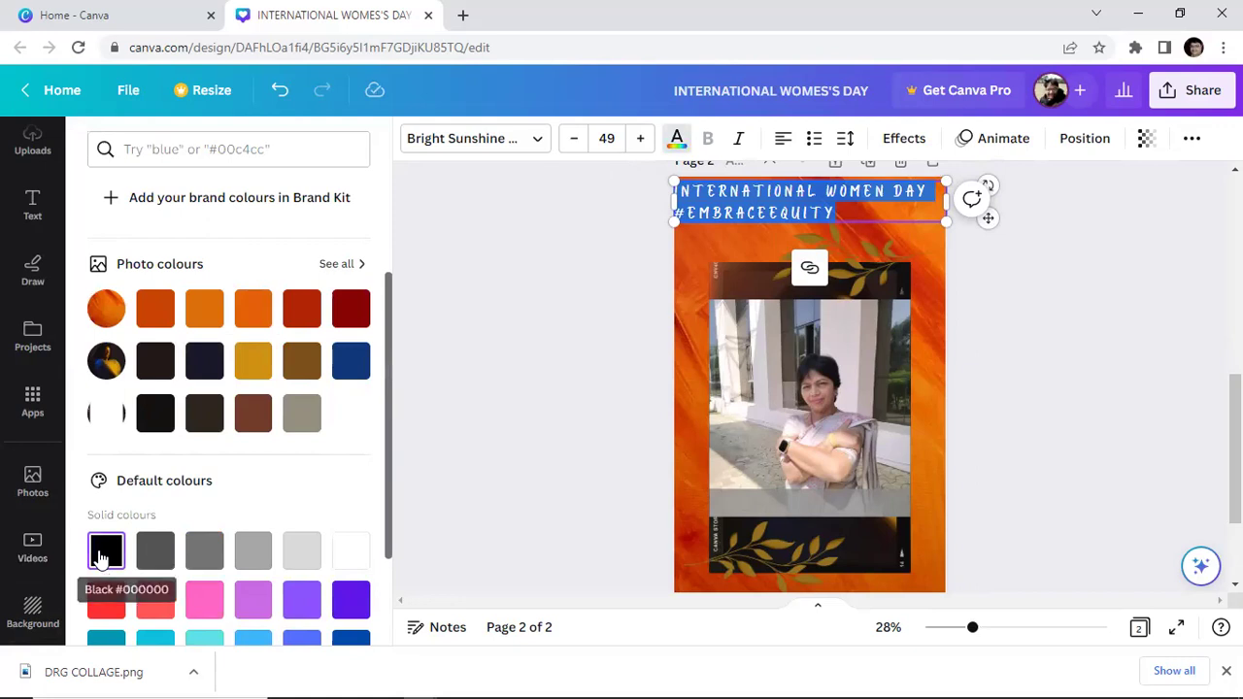
click(548, 335)
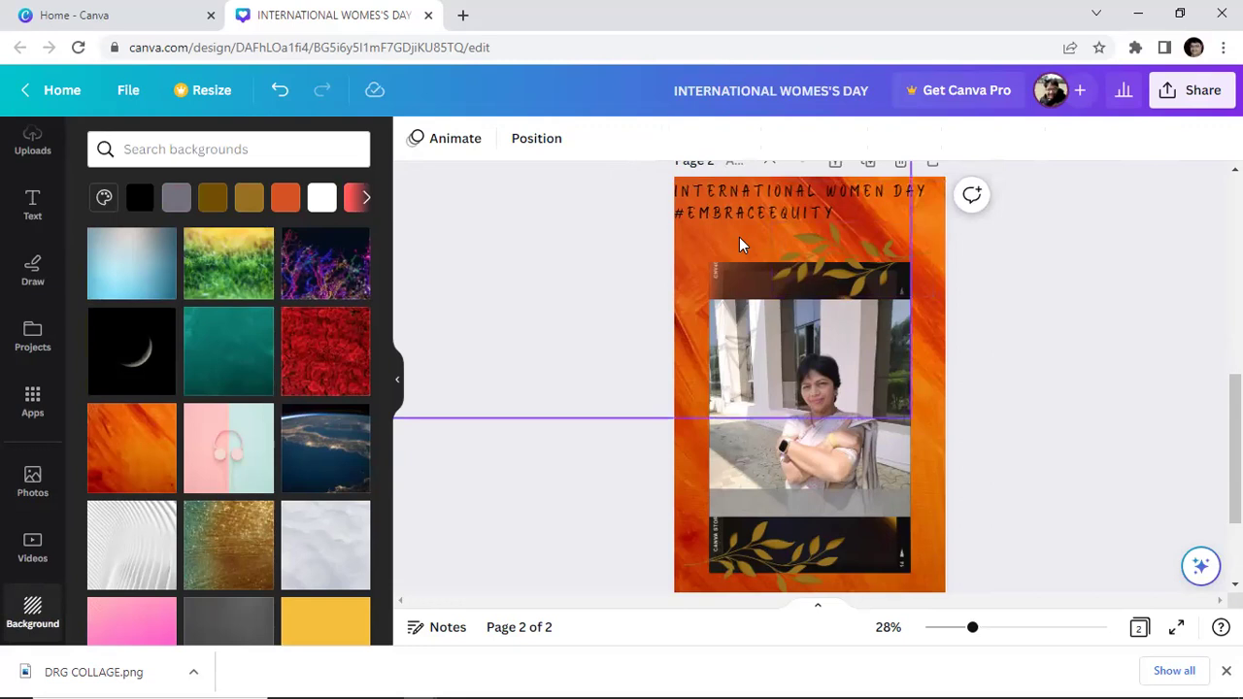
Try the dark background with blurred red lights on page 2, and undo that background change.
scroll(299, 488, down, 1)
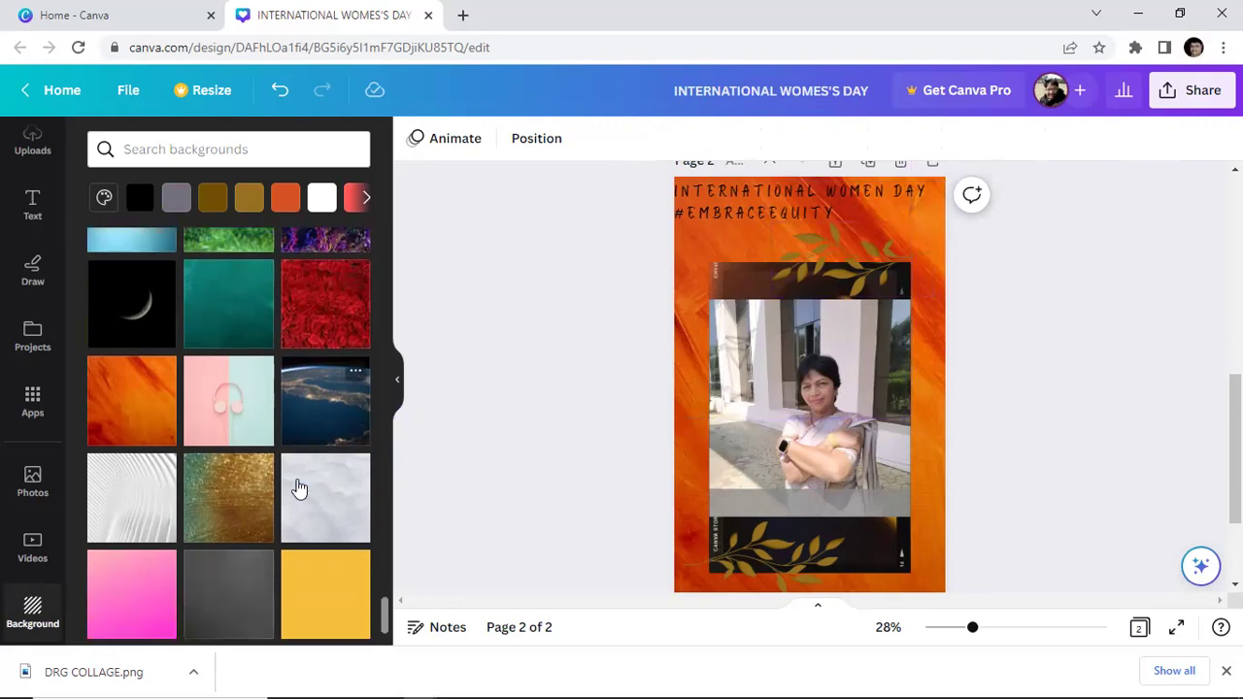
scroll(299, 489, down, 5)
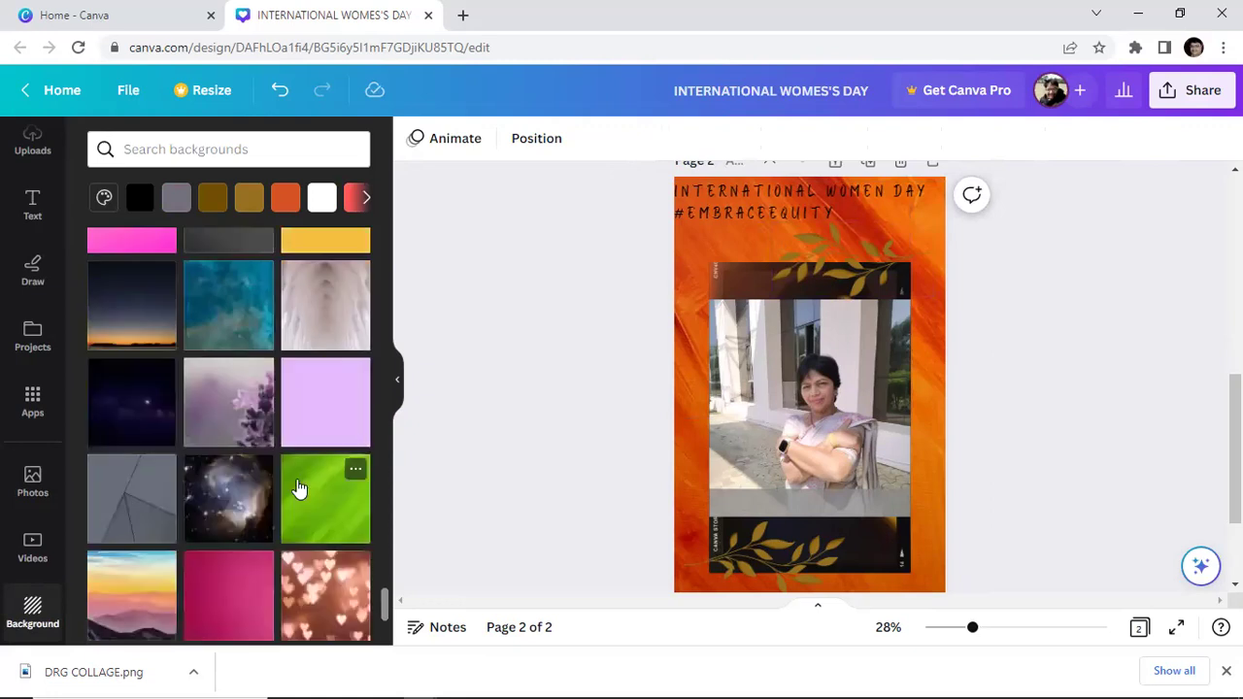
scroll(299, 488, down, 4)
scroll(299, 488, down, 3)
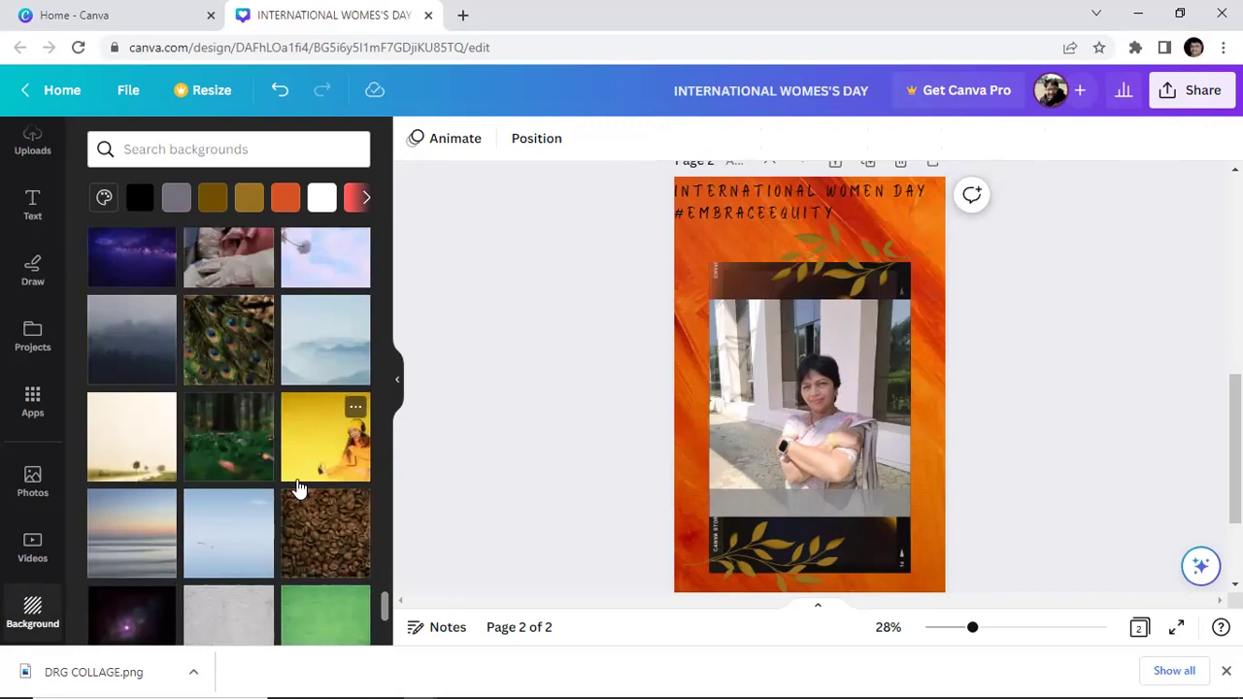
scroll(299, 489, down, 6)
scroll(299, 488, down, 3)
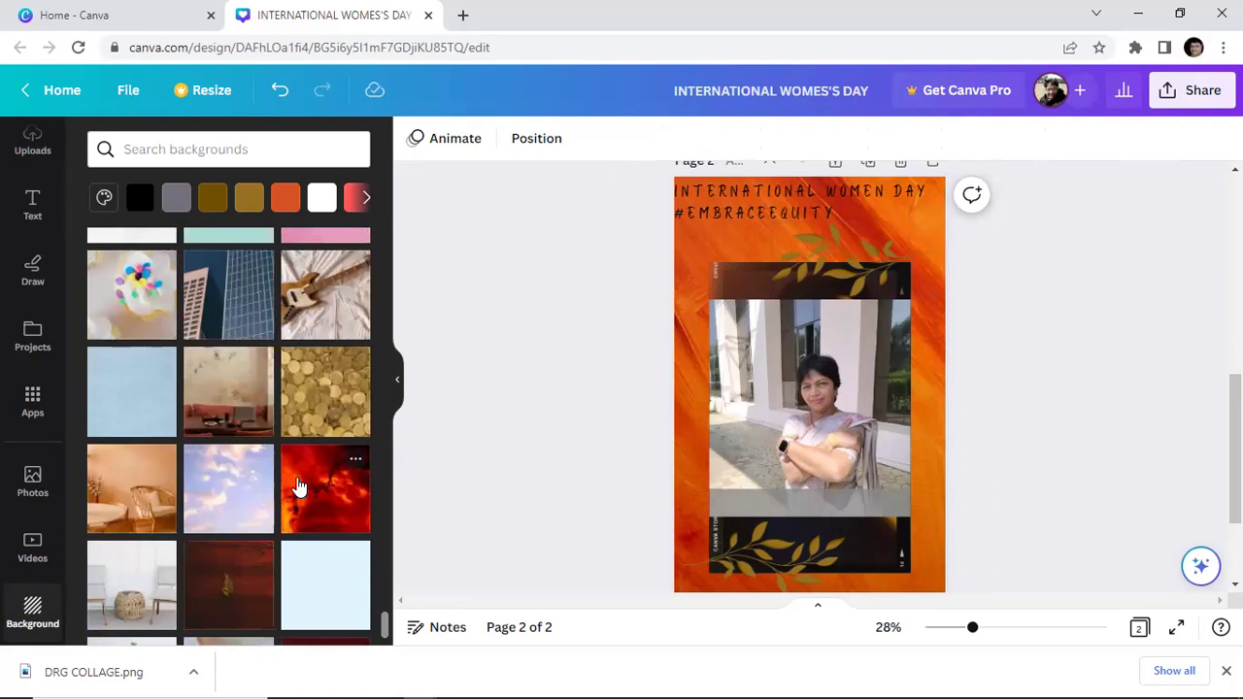
scroll(299, 488, down, 1)
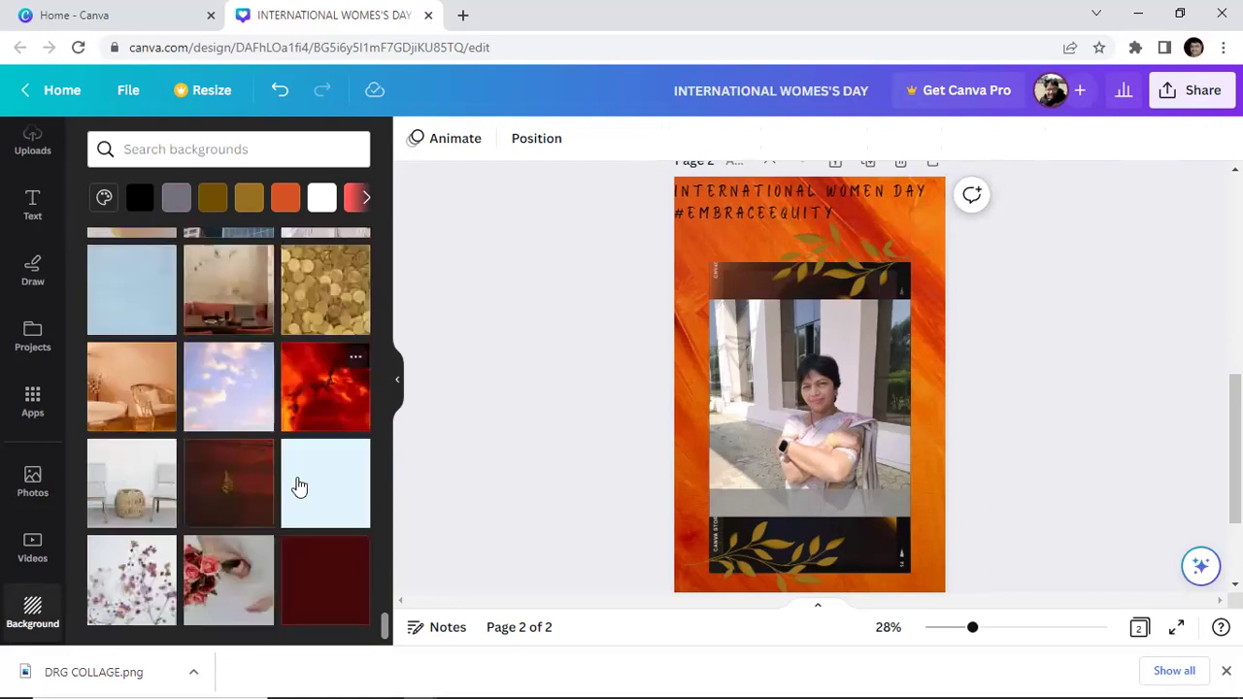
scroll(299, 488, down, 4)
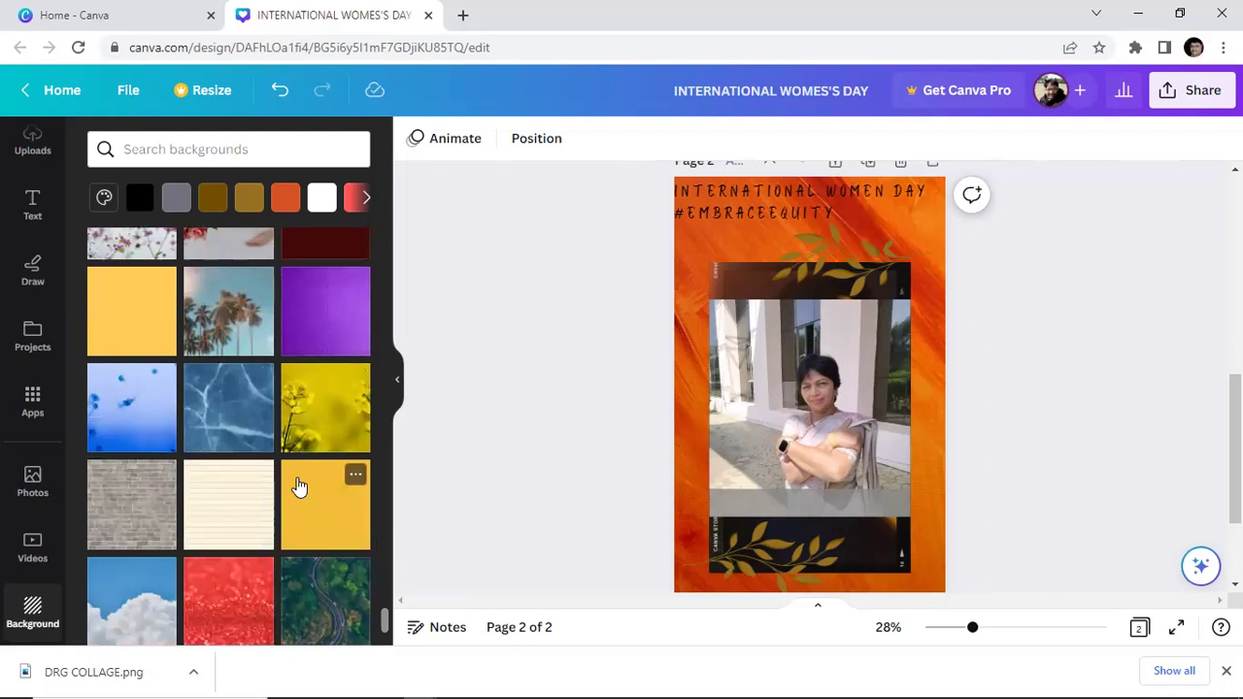
scroll(299, 488, up, 2)
scroll(299, 489, down, 1)
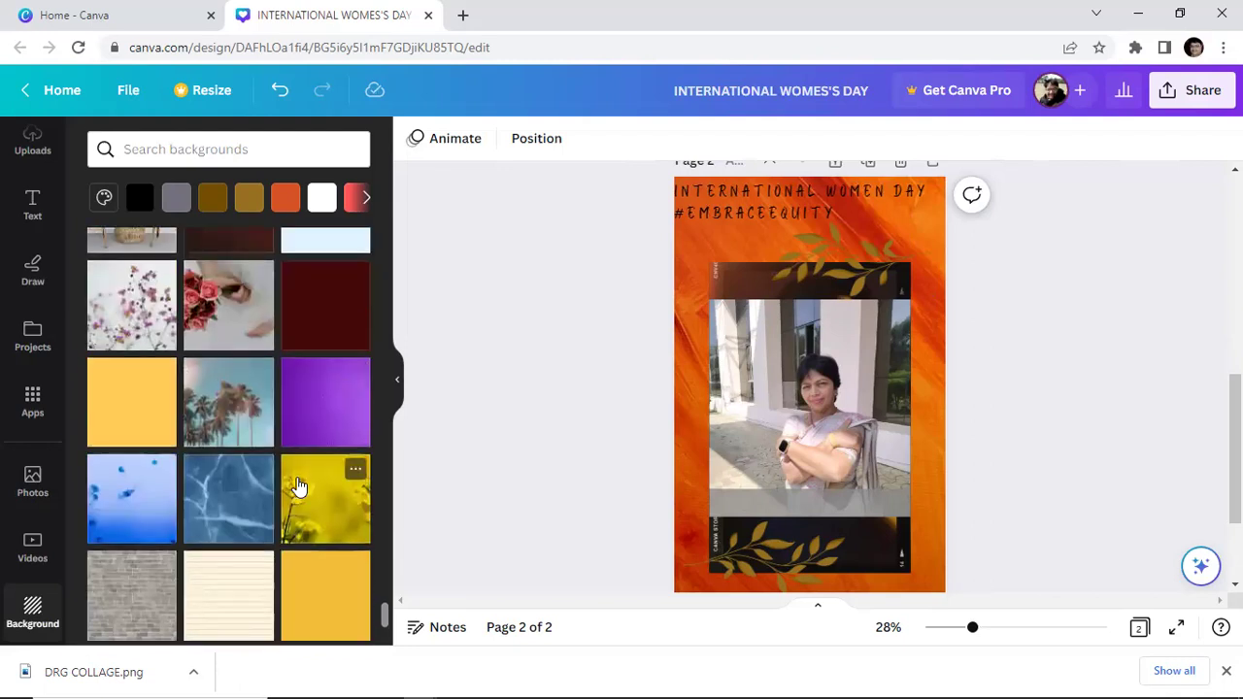
scroll(299, 488, down, 3)
scroll(299, 489, down, 2)
scroll(299, 489, down, 3)
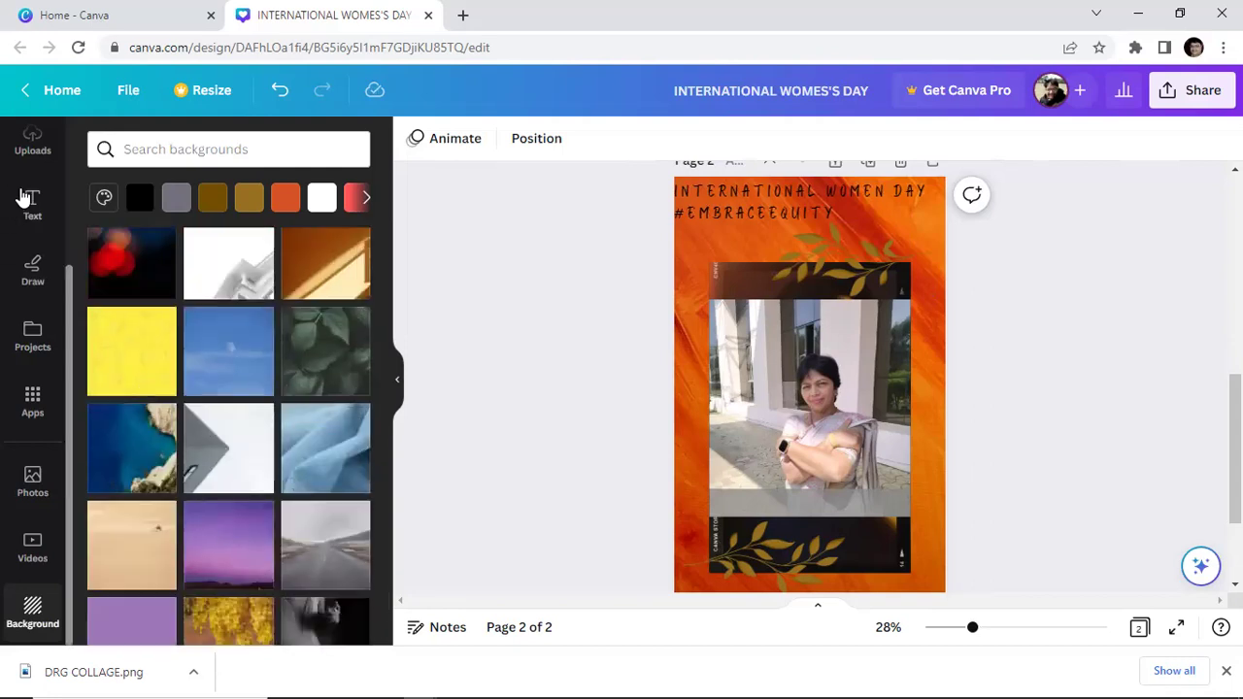
click(119, 273)
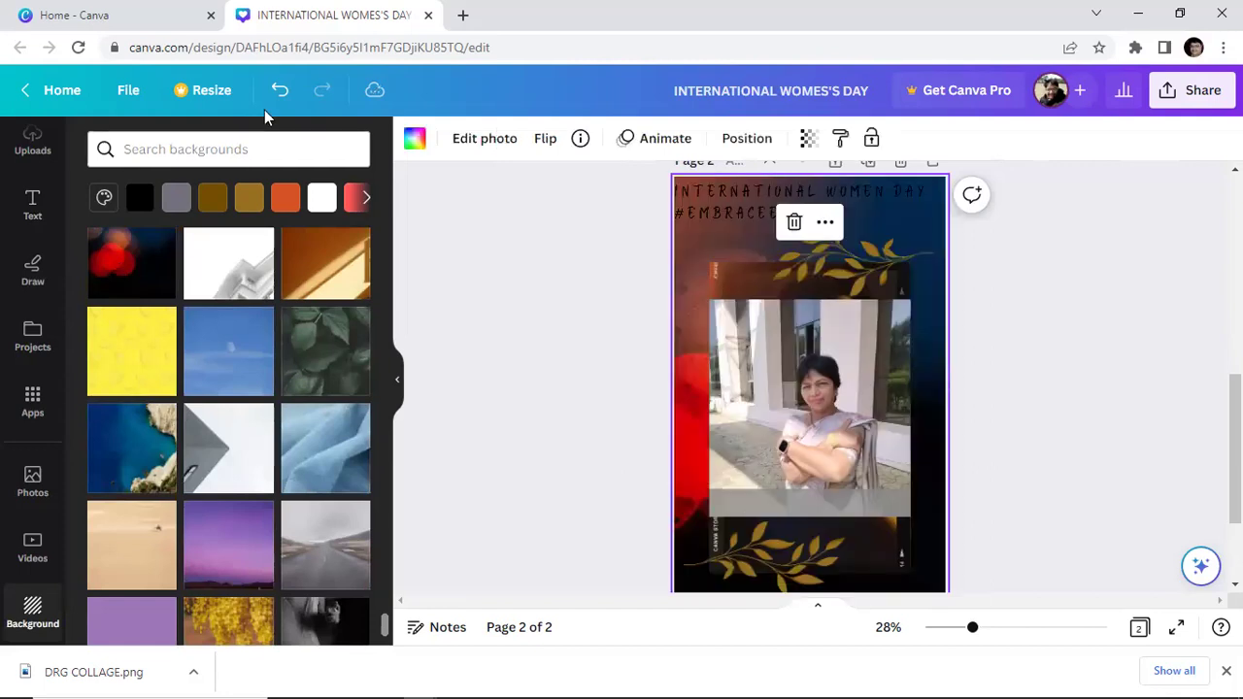
click(280, 90)
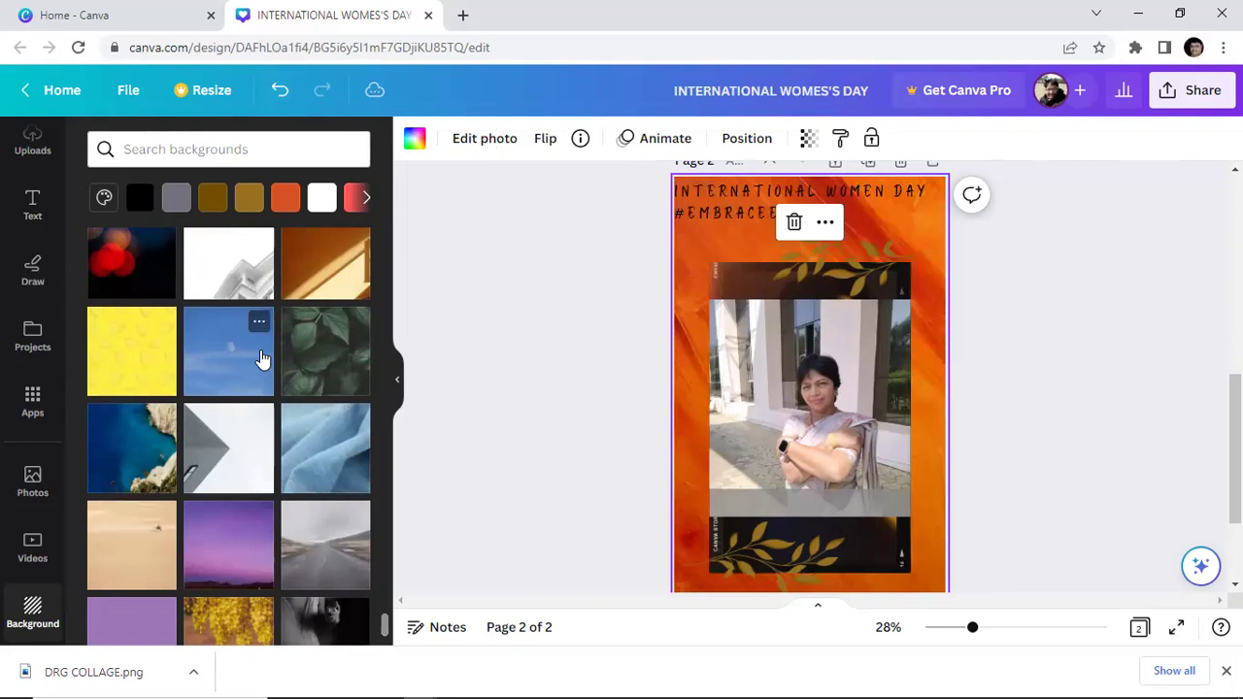
click(279, 92)
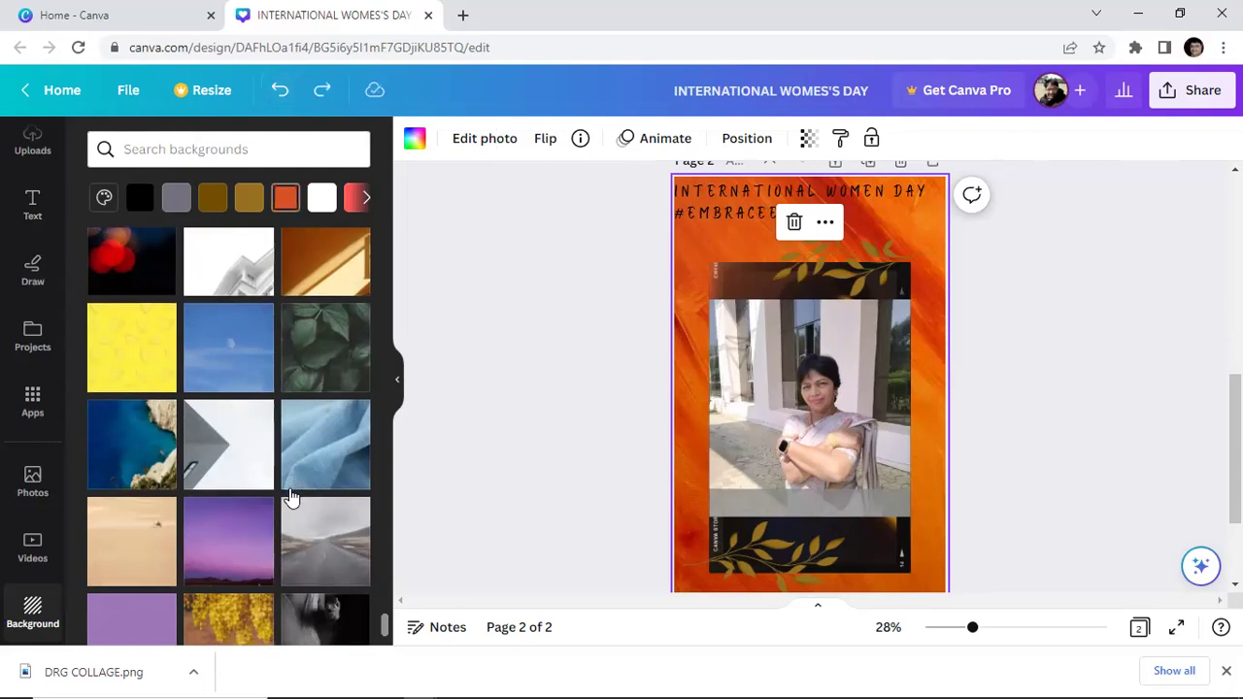
Apply the red wooden plank background from the background library to page 2.
scroll(289, 496, down, 2)
scroll(289, 495, down, 3)
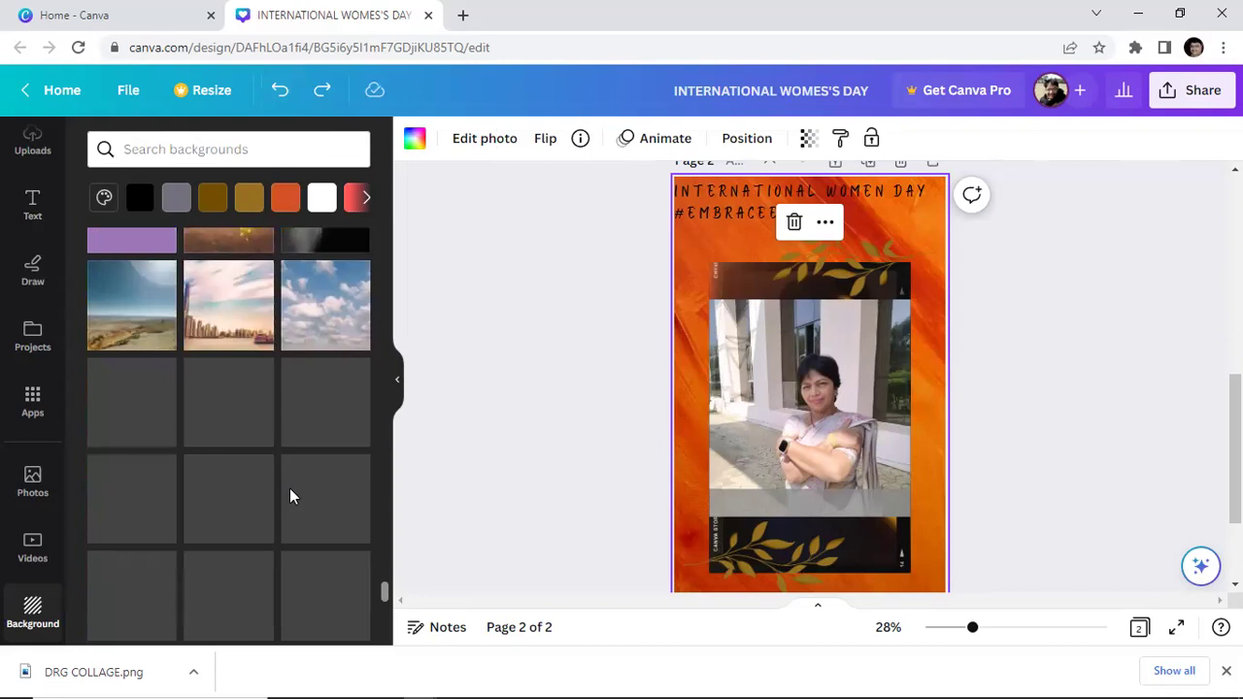
scroll(291, 496, down, 5)
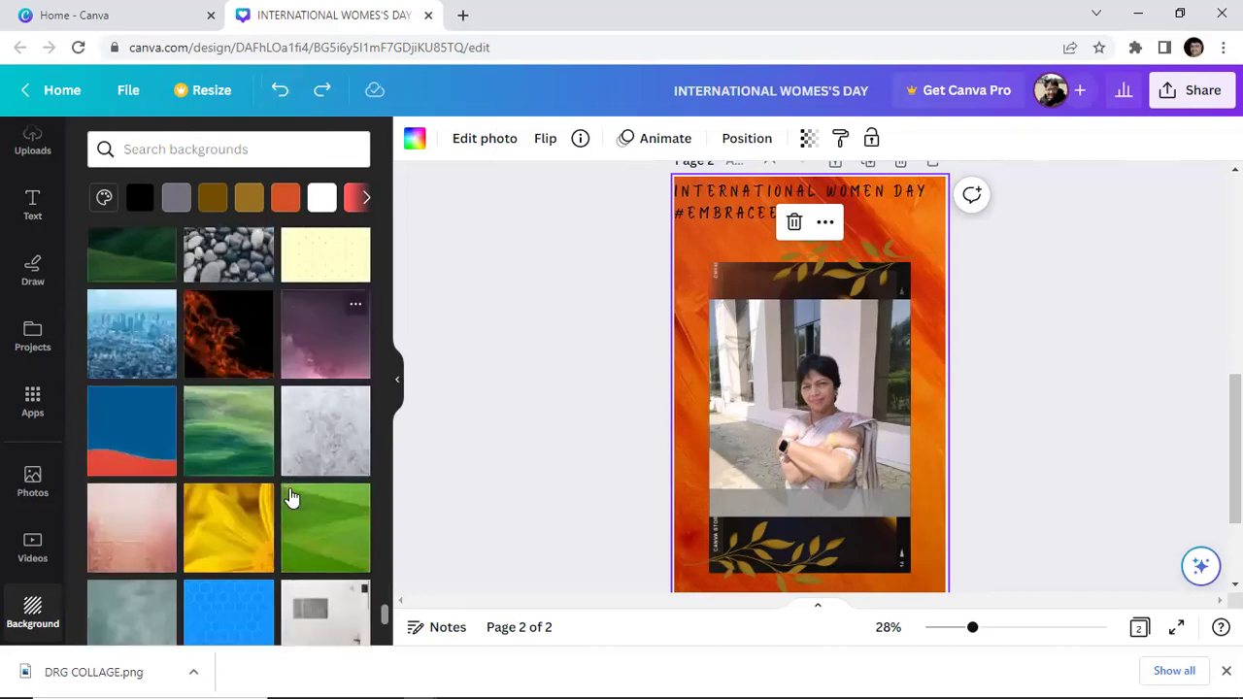
scroll(291, 498, down, 4)
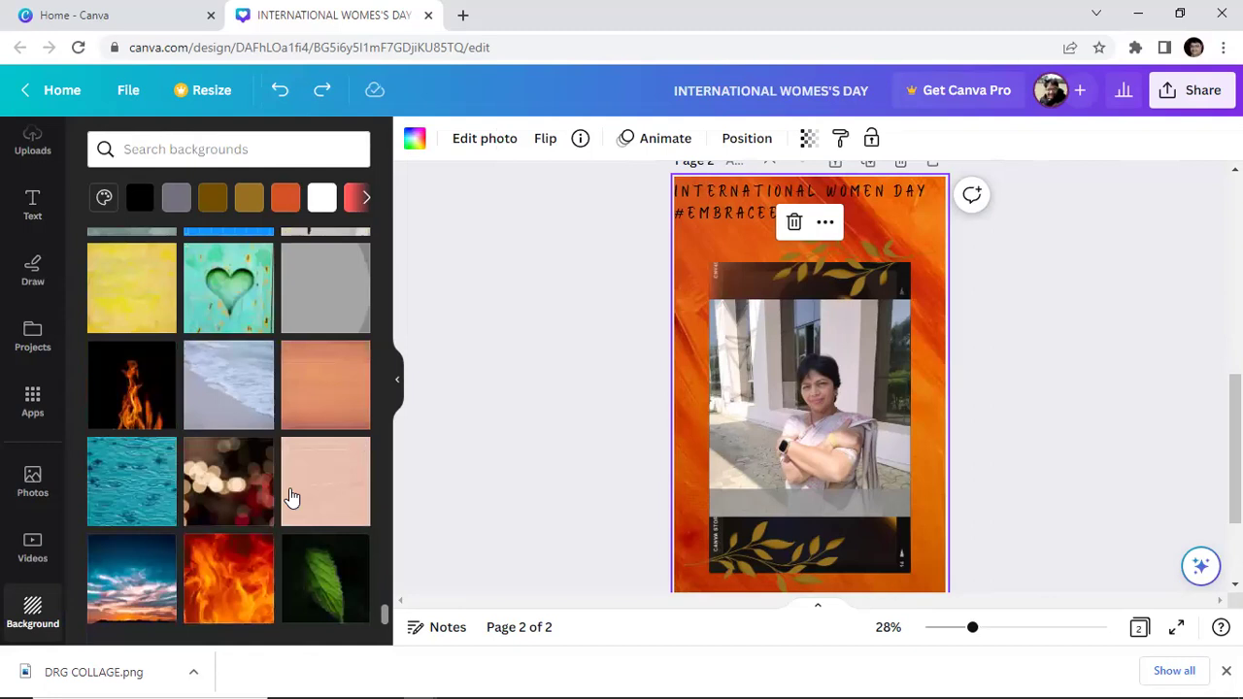
scroll(291, 496, down, 5)
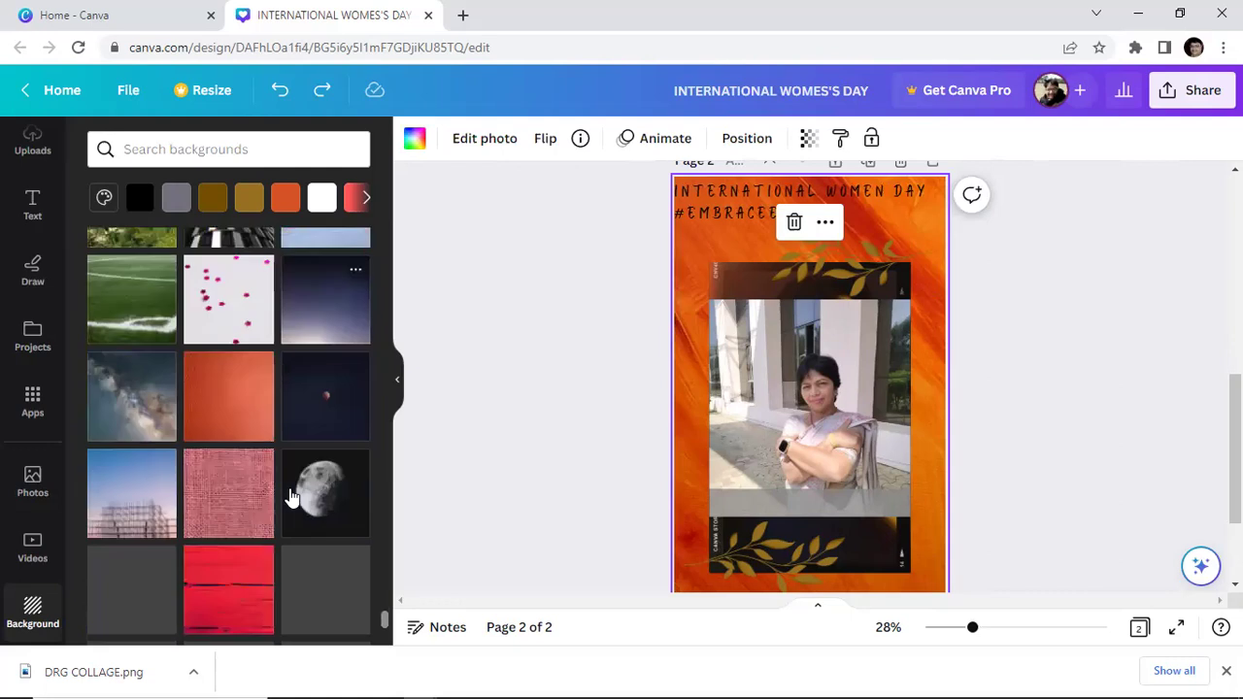
scroll(292, 497, down, 3)
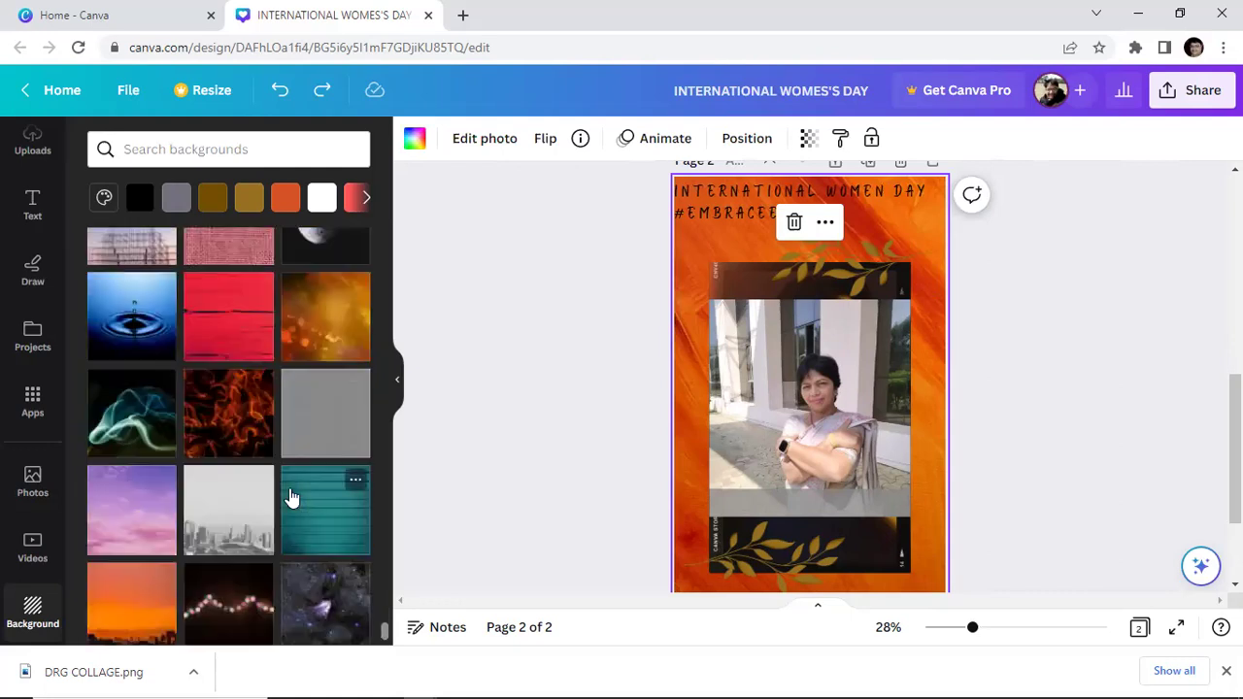
click(251, 332)
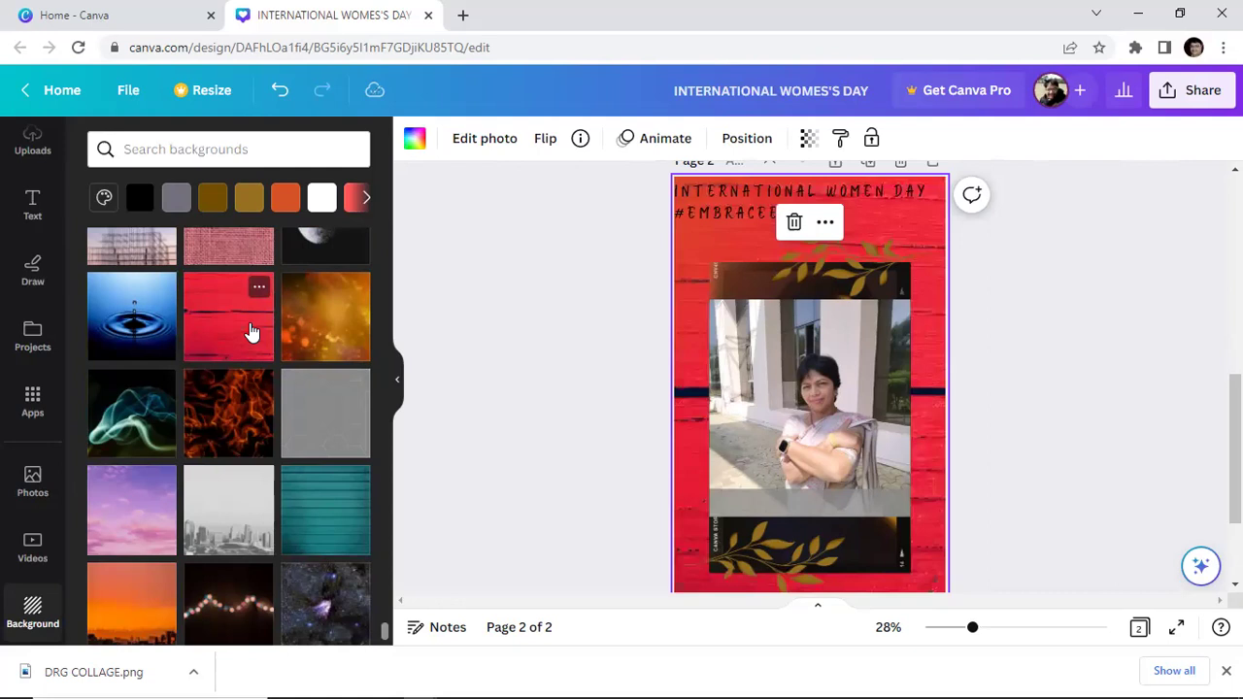
Try the golden-orange background with glowing light spots from the background library on page 2.
click(324, 332)
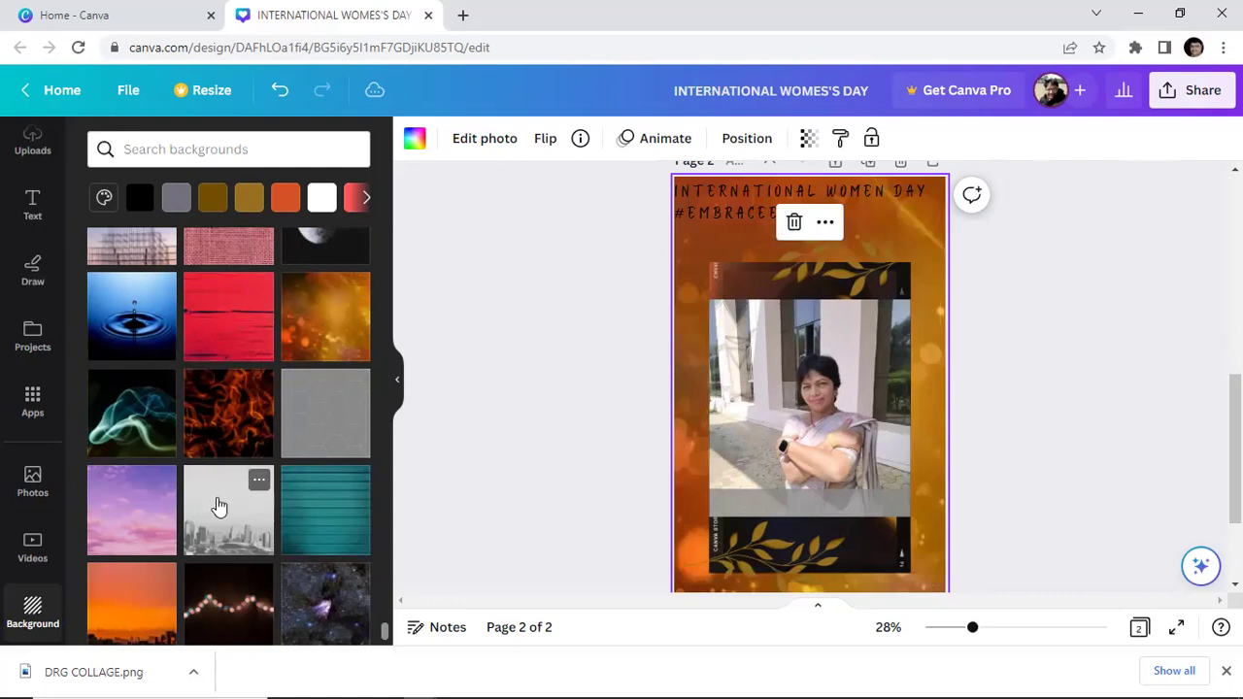
scroll(221, 503, down, 1)
scroll(218, 505, down, 3)
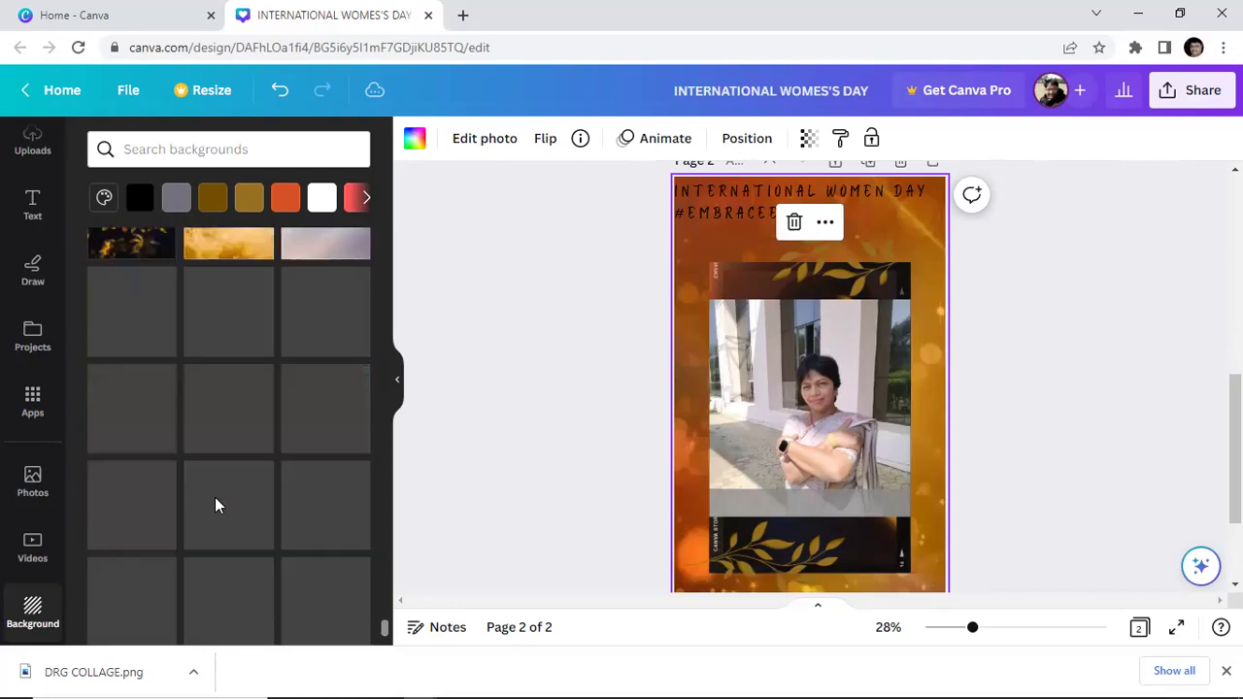
scroll(215, 505, up, 2)
scroll(217, 505, down, 5)
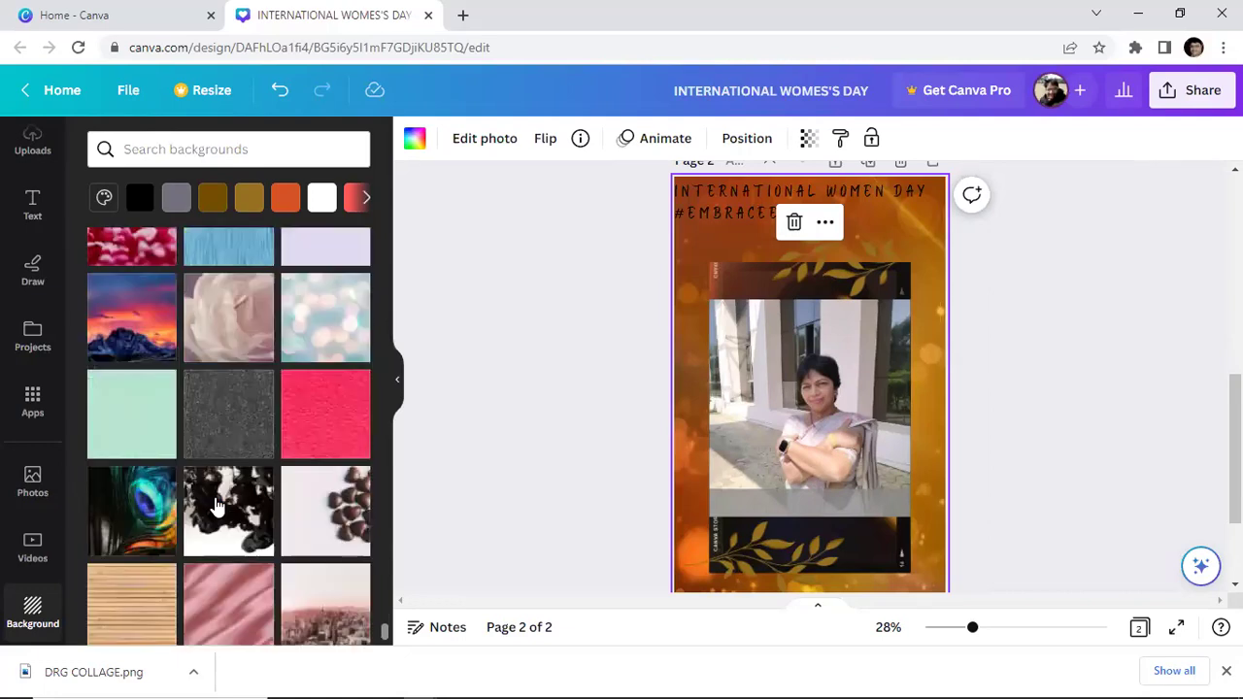
scroll(215, 500, down, 3)
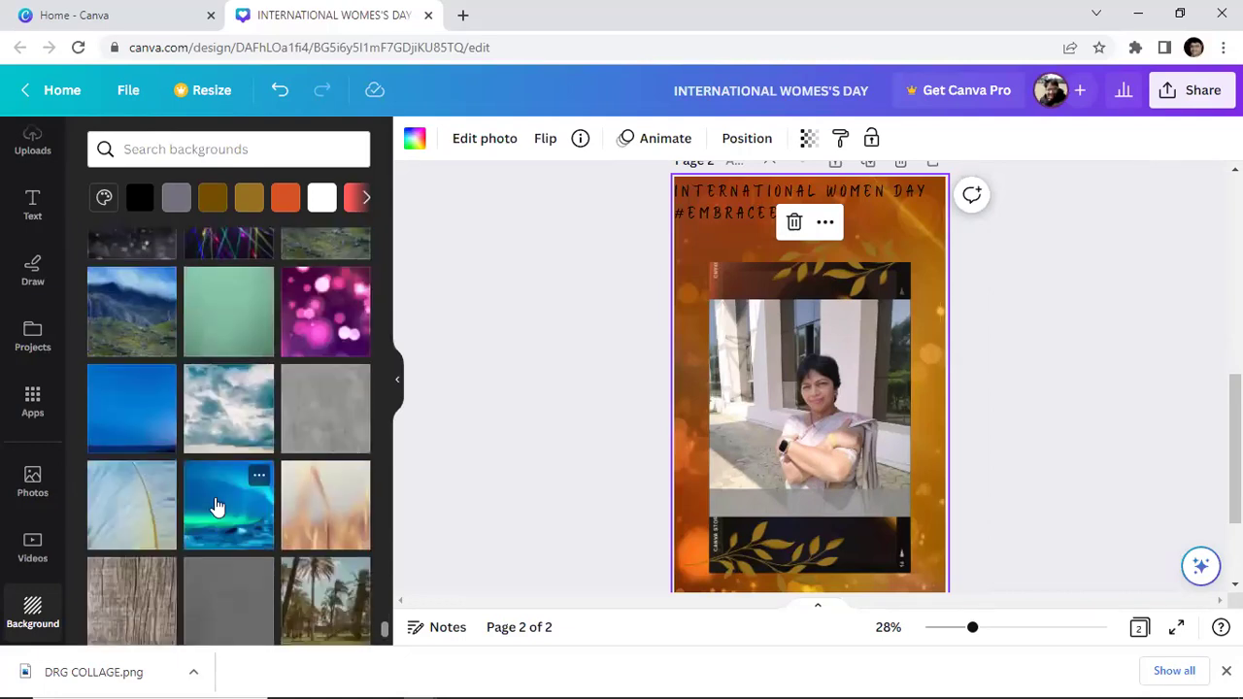
Apply the orange brush-stroke paint texture from the background library as the page 2 background.
scroll(215, 505, up, 10)
scroll(217, 505, up, 10)
scroll(217, 505, up, 5)
scroll(216, 505, up, 10)
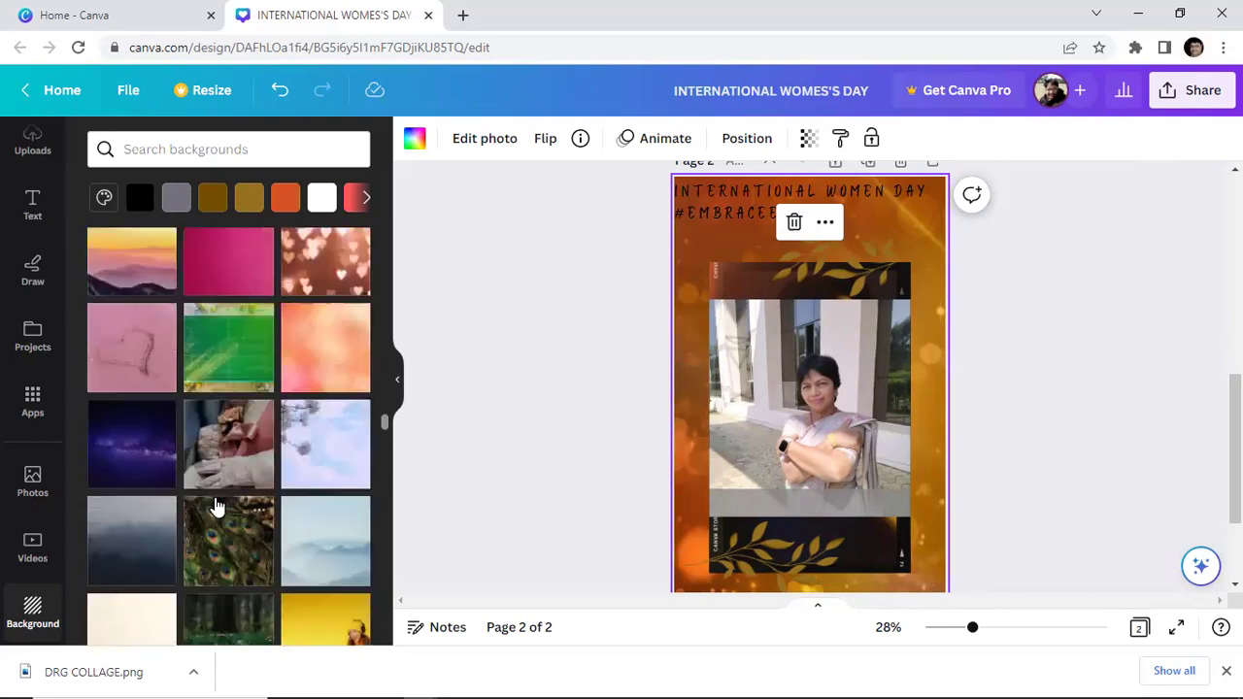
scroll(217, 505, up, 4)
scroll(217, 505, up, 5)
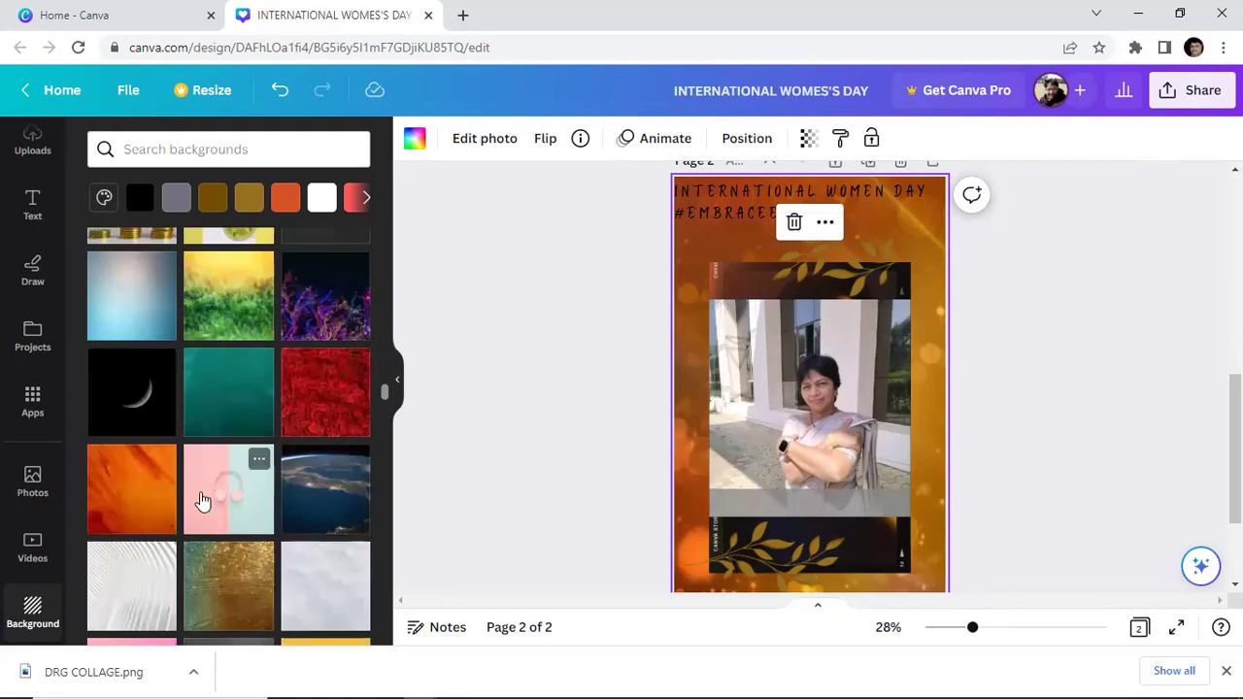
click(150, 486)
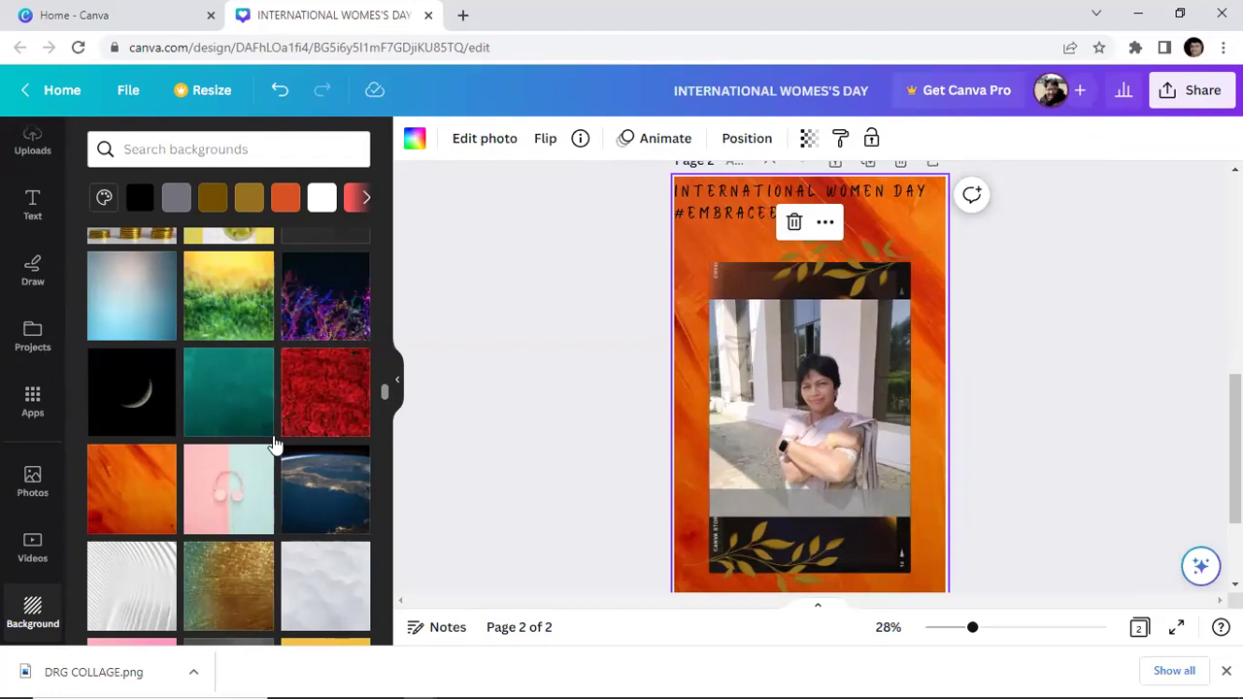
Look through the rest of the background library for alternative page 2 backgrounds.
scroll(275, 444, up, 3)
scroll(274, 444, up, 5)
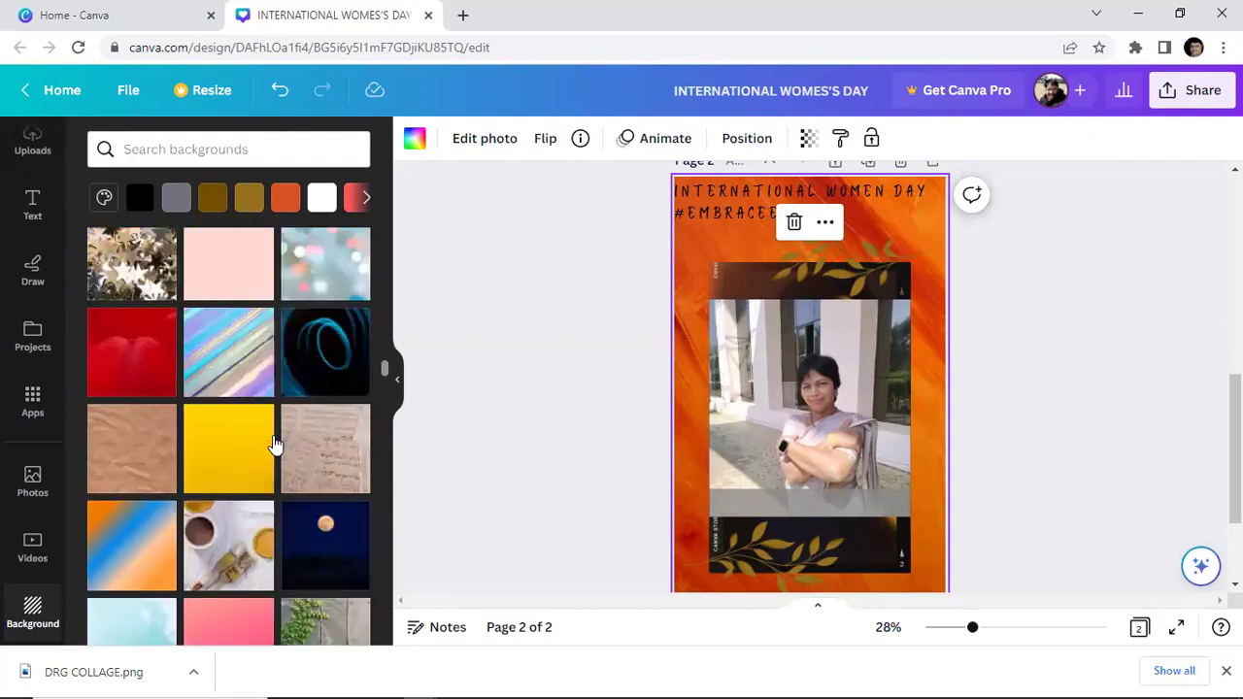
scroll(275, 444, up, 5)
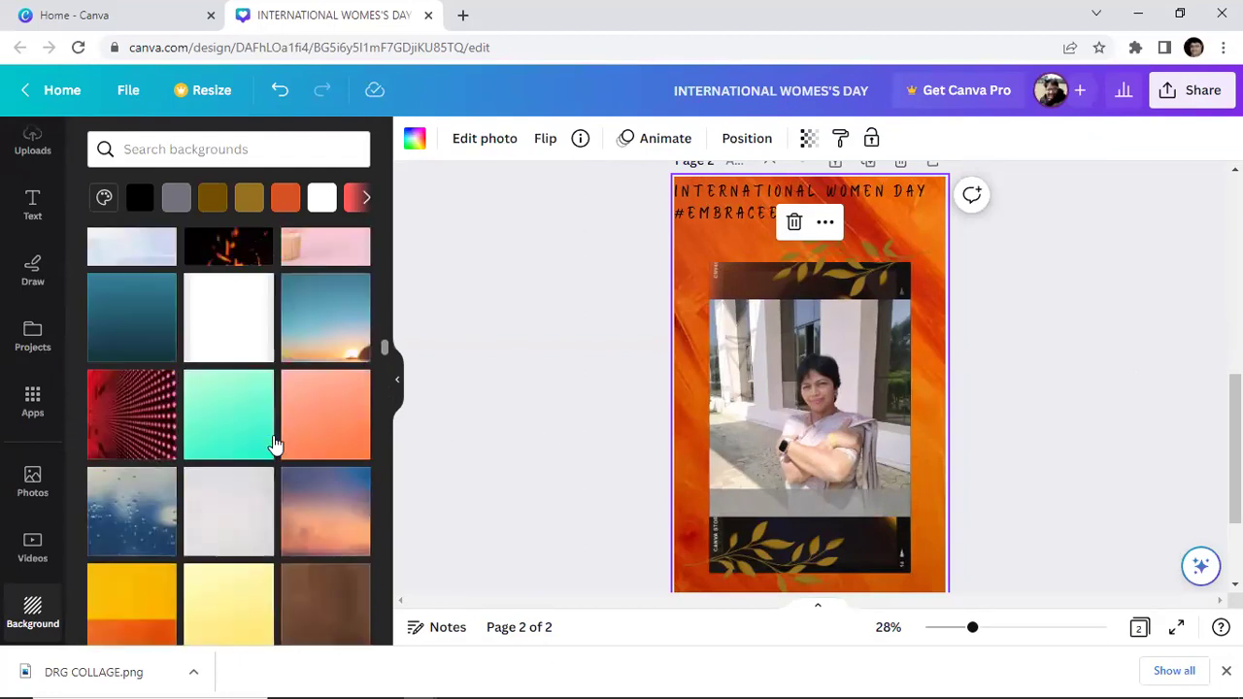
scroll(275, 444, up, 1)
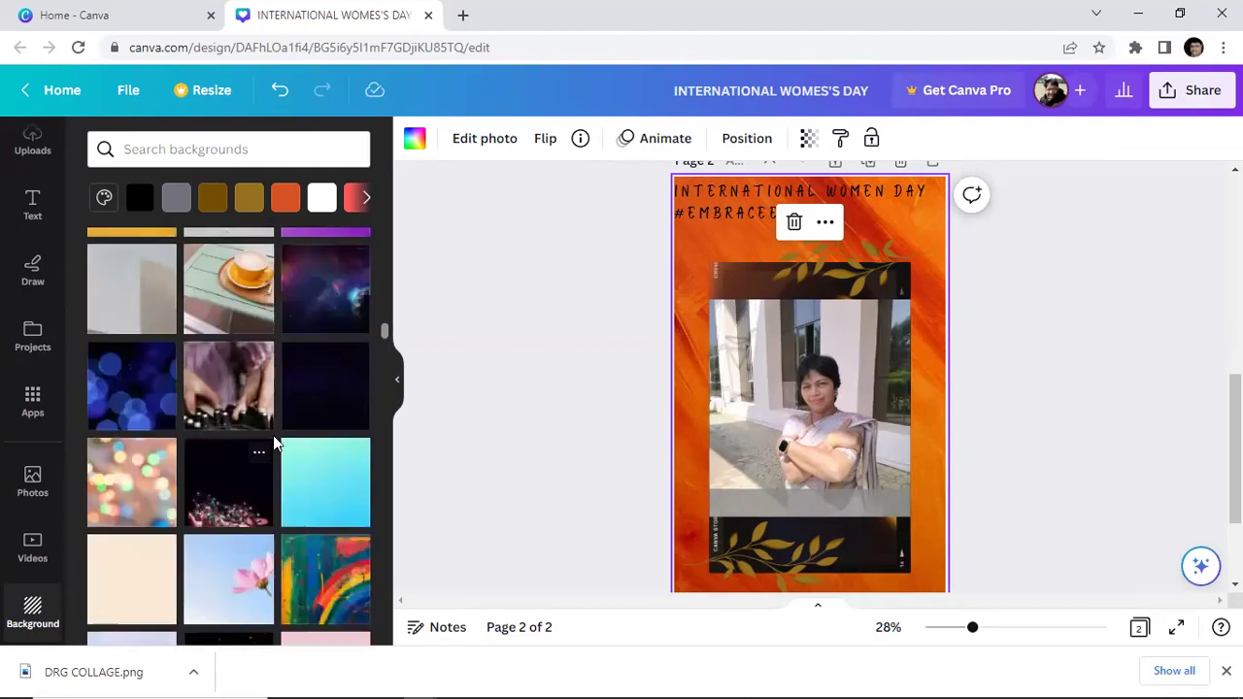
scroll(275, 444, up, 4)
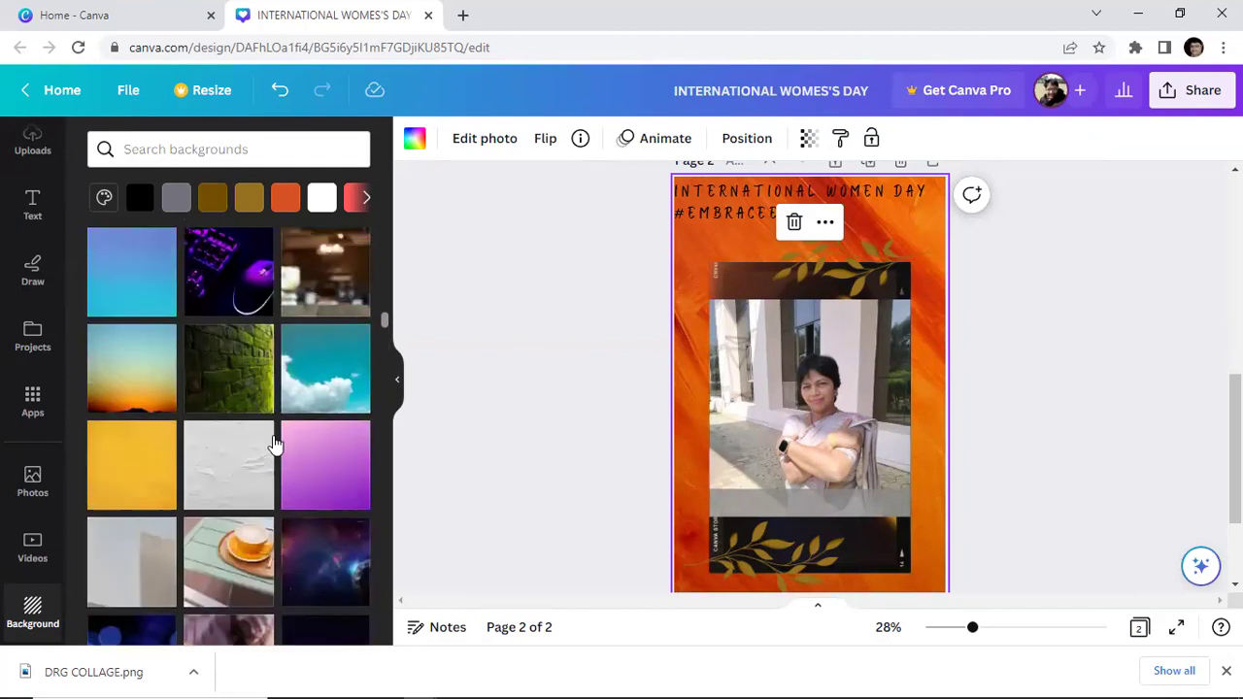
scroll(275, 444, up, 4)
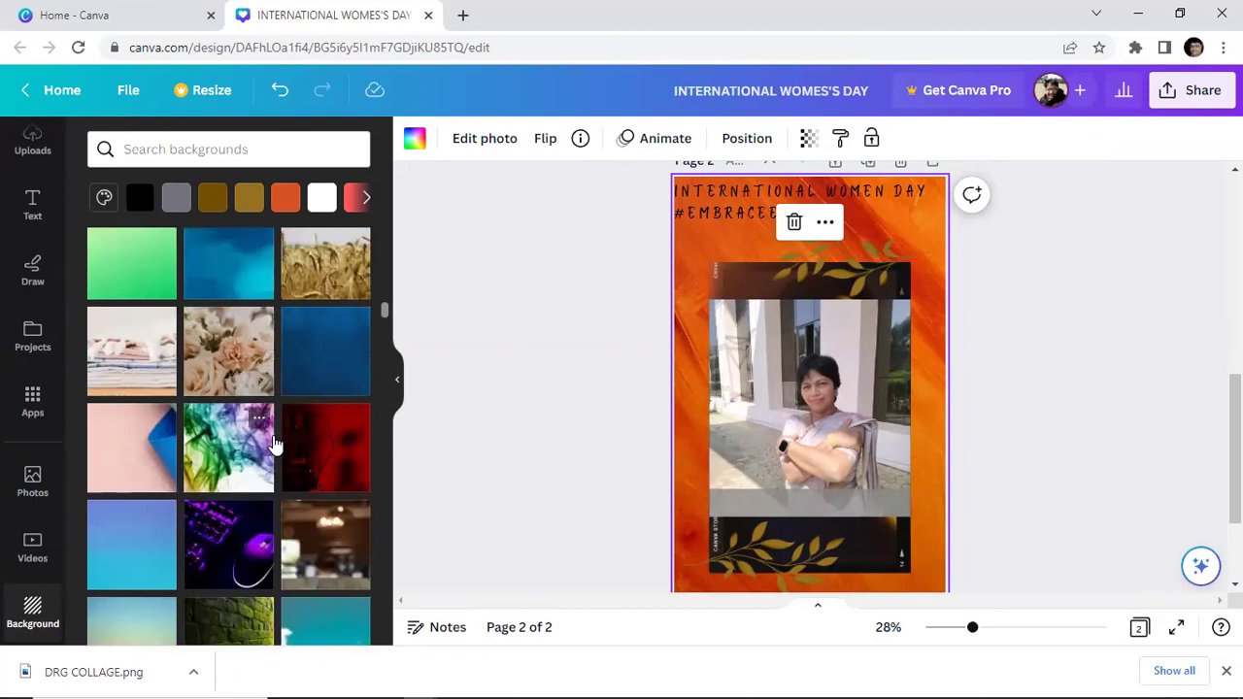
scroll(275, 444, up, 3)
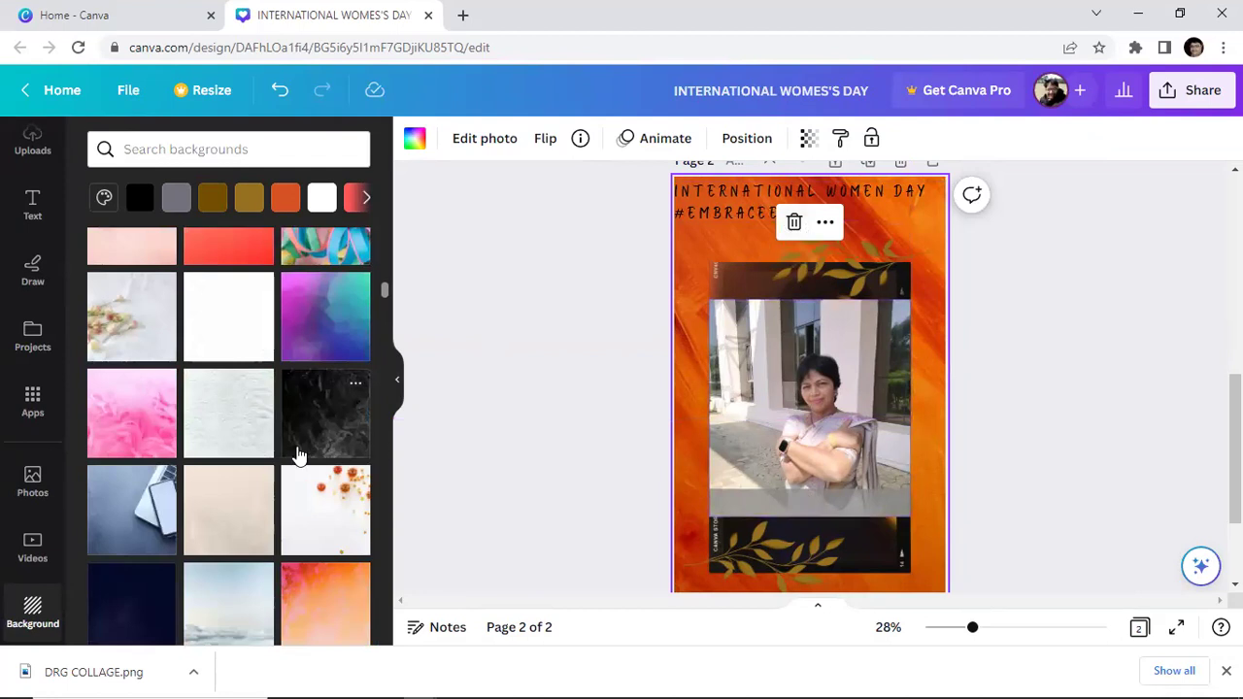
scroll(299, 456, up, 10)
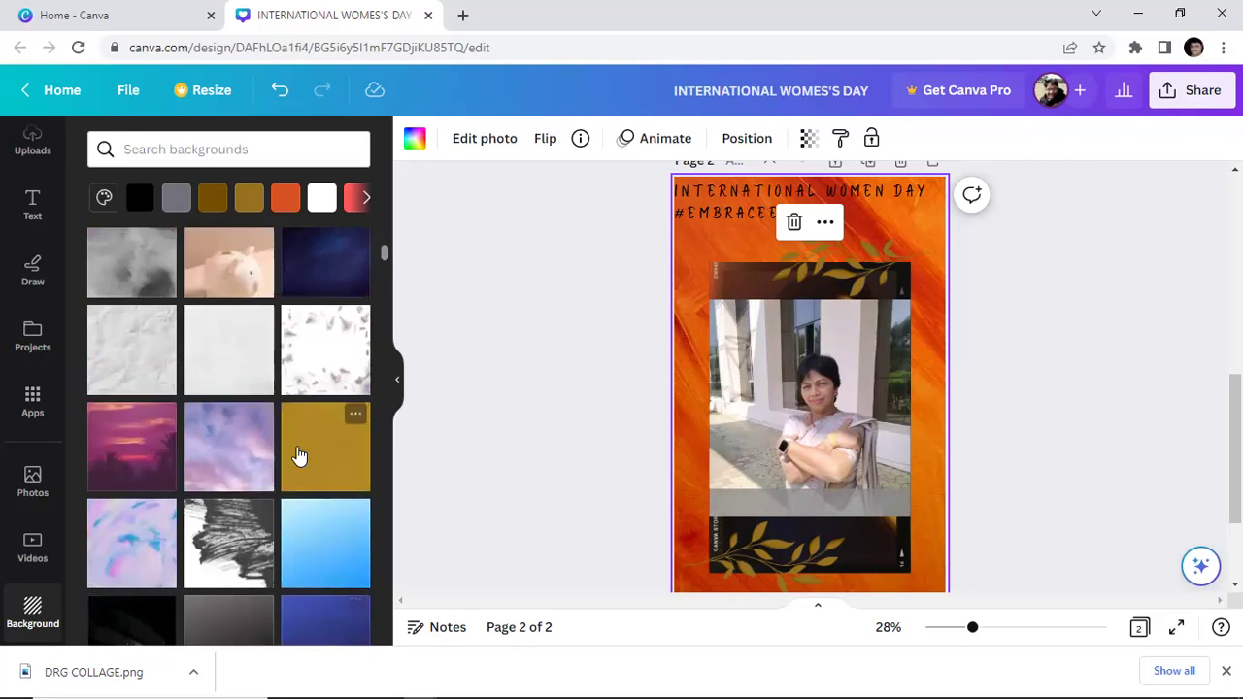
scroll(299, 457, up, 5)
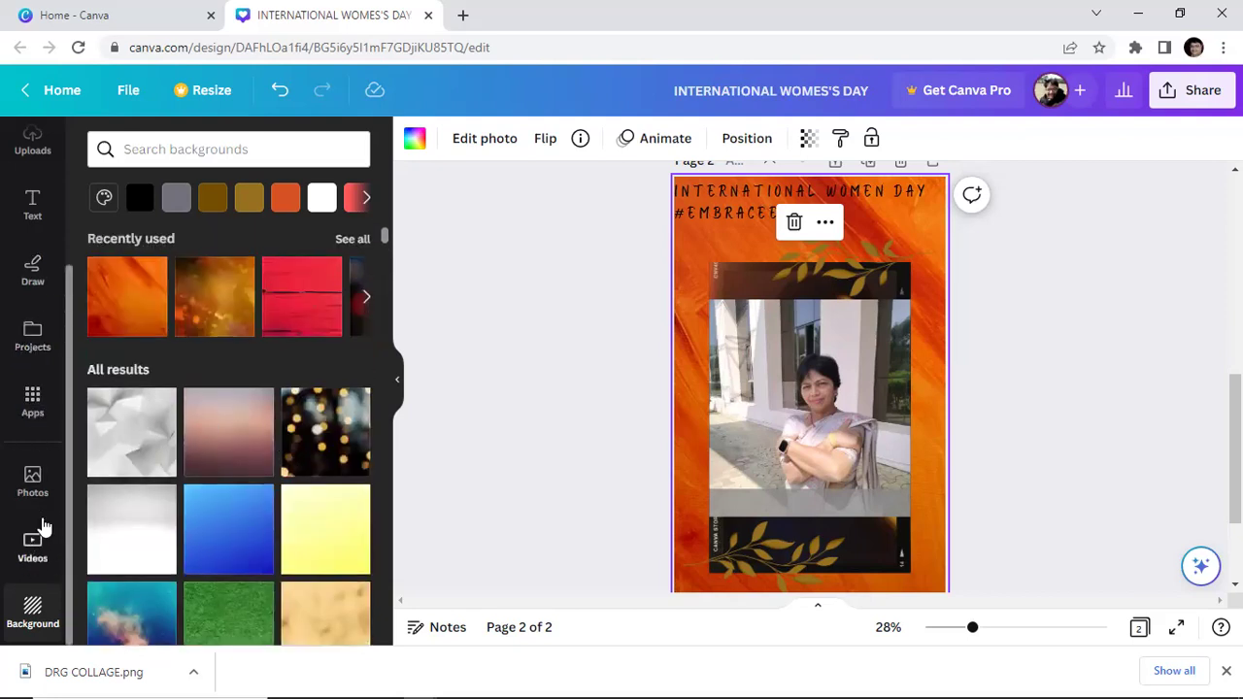
Add the uploaded photo of two men with crossed arms to page 2, on top of the existing portrait.
scroll(39, 514, up, 2)
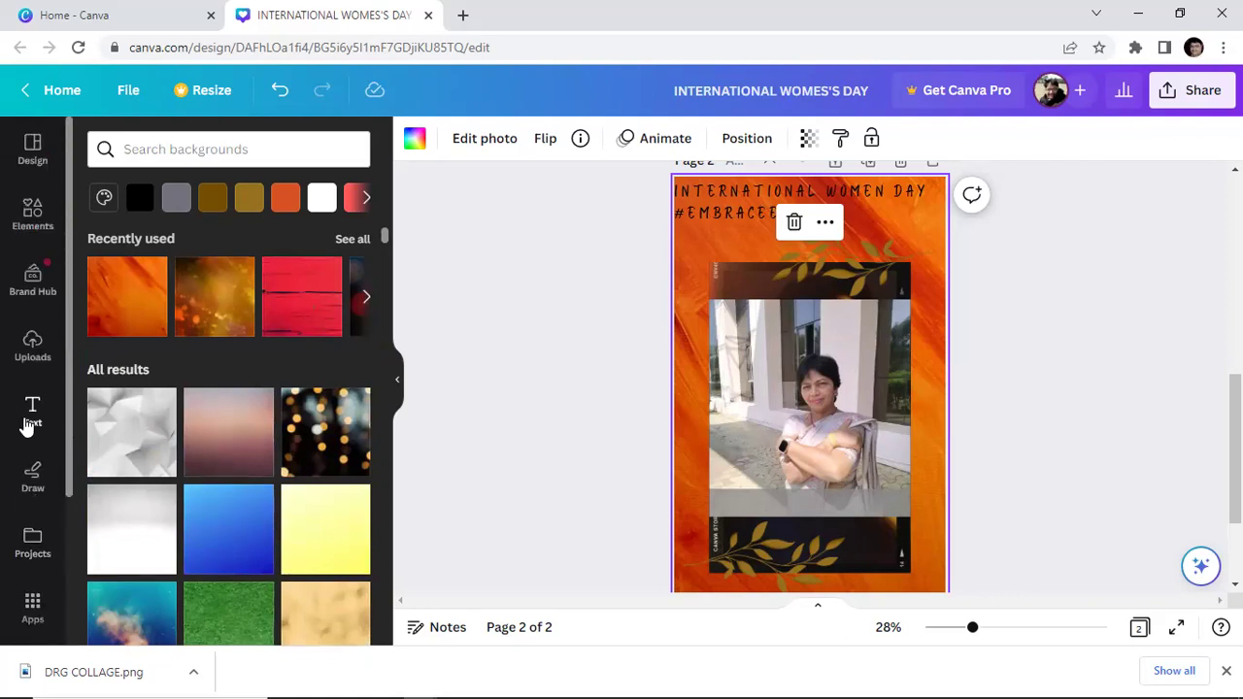
scroll(27, 427, down, 2)
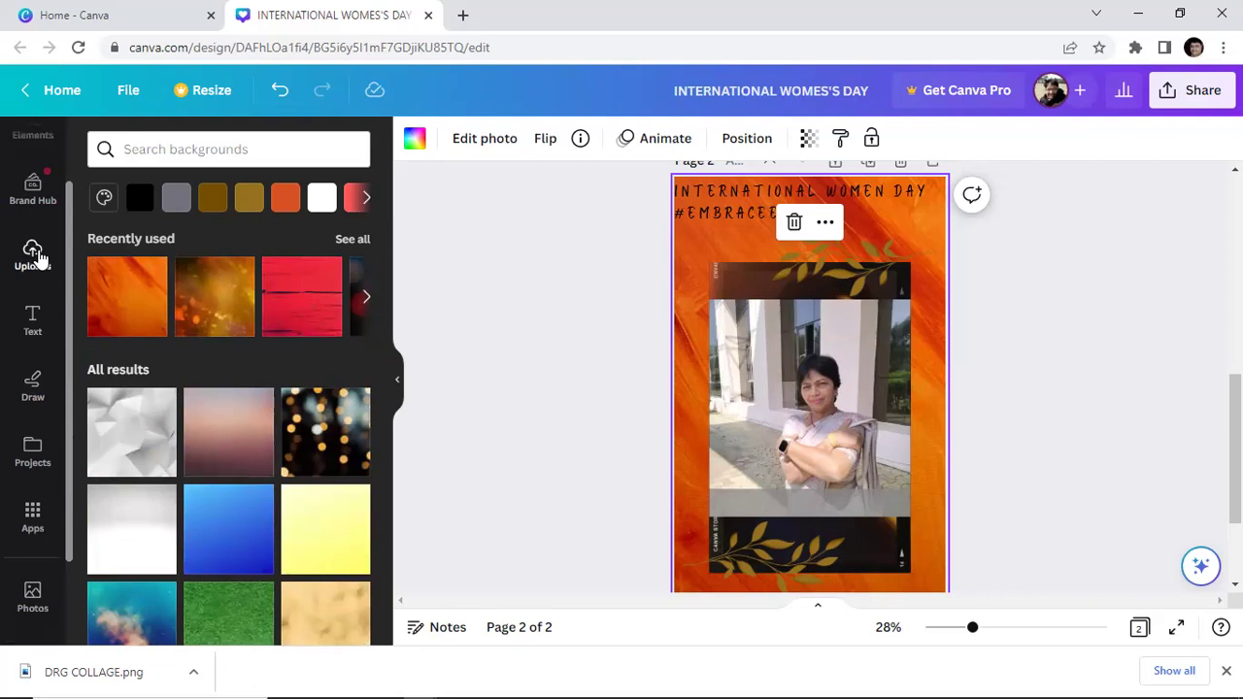
click(33, 255)
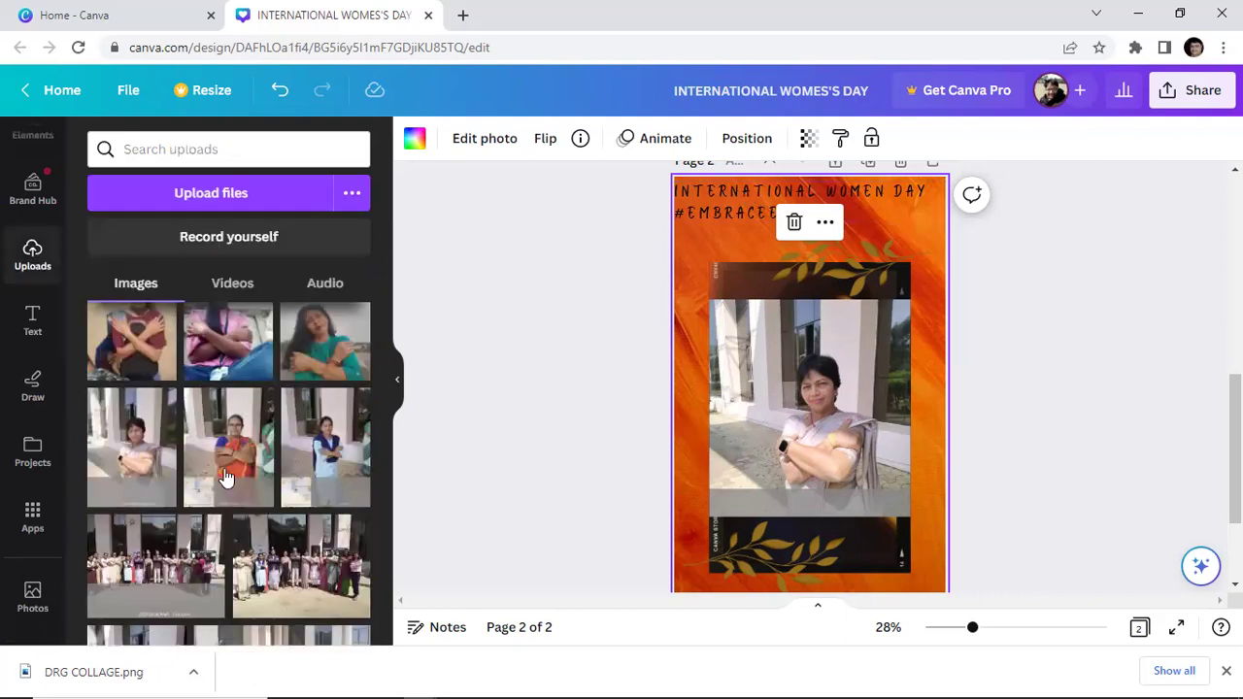
scroll(218, 550, up, 2)
scroll(218, 549, up, 2)
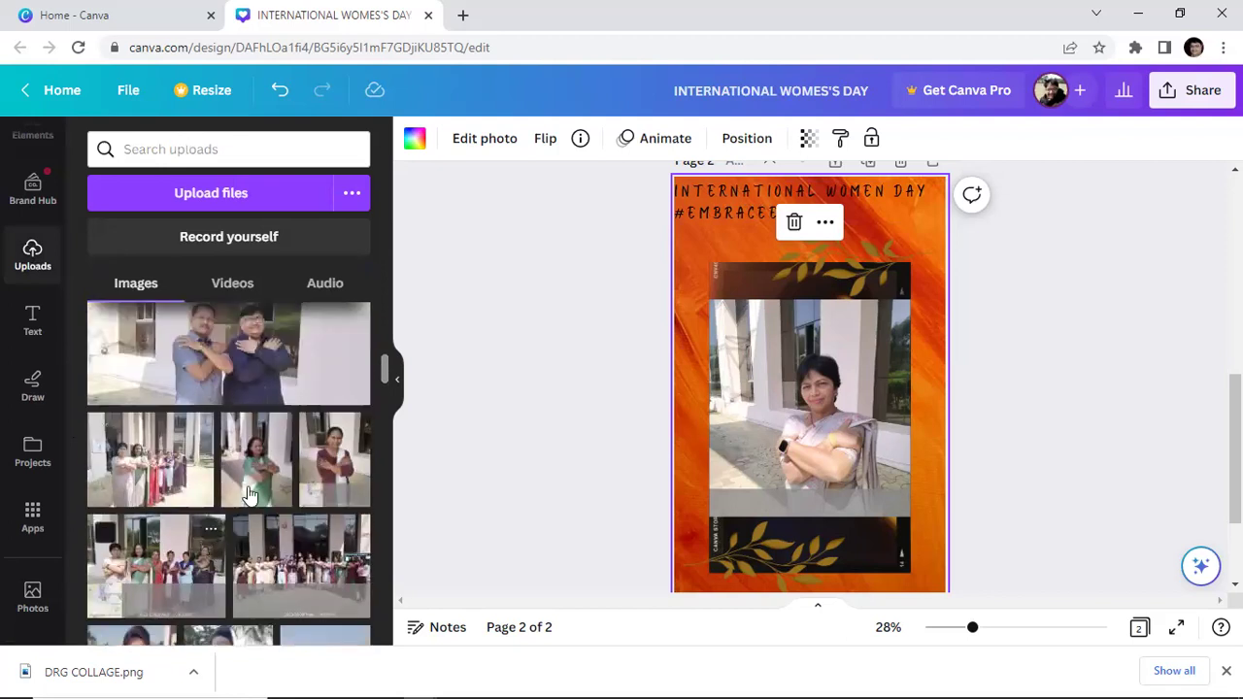
scroll(270, 454, up, 1)
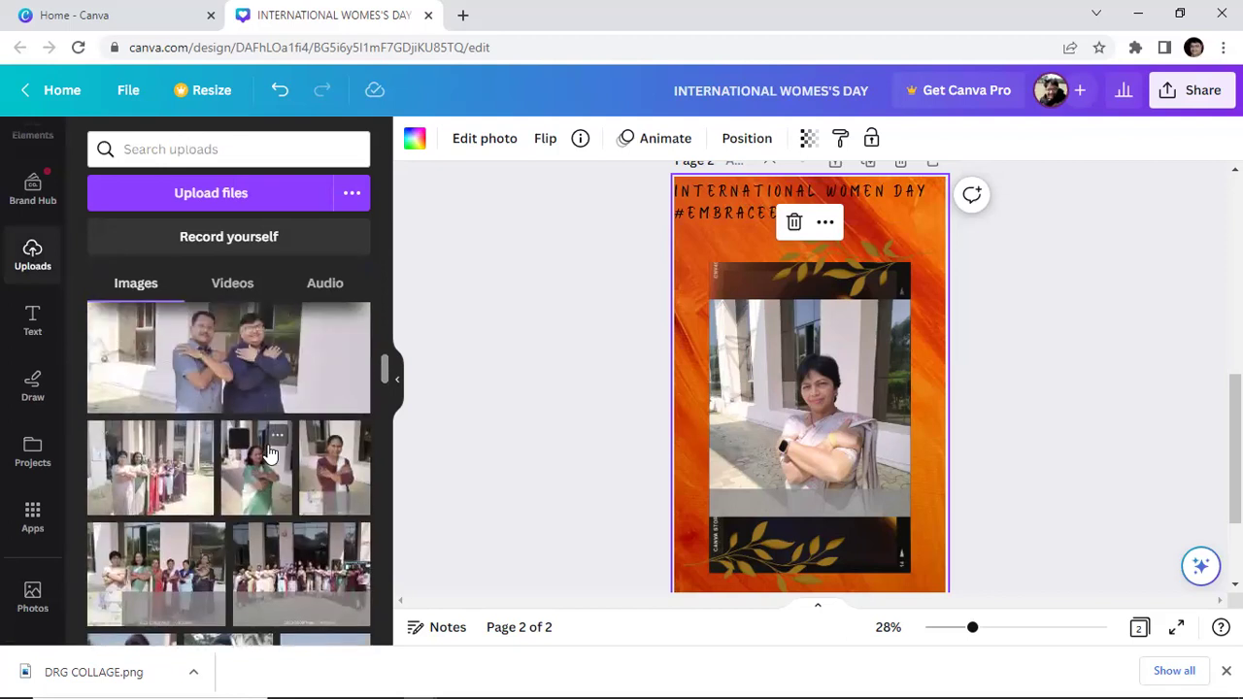
click(876, 395)
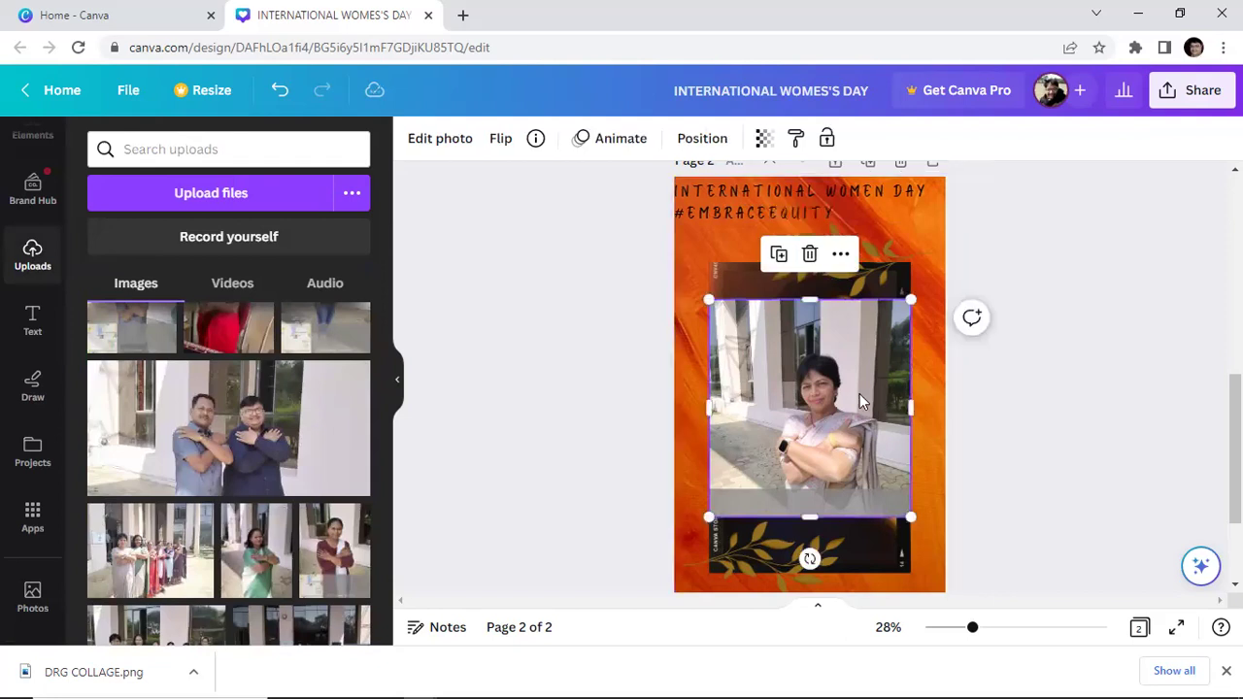
click(201, 427)
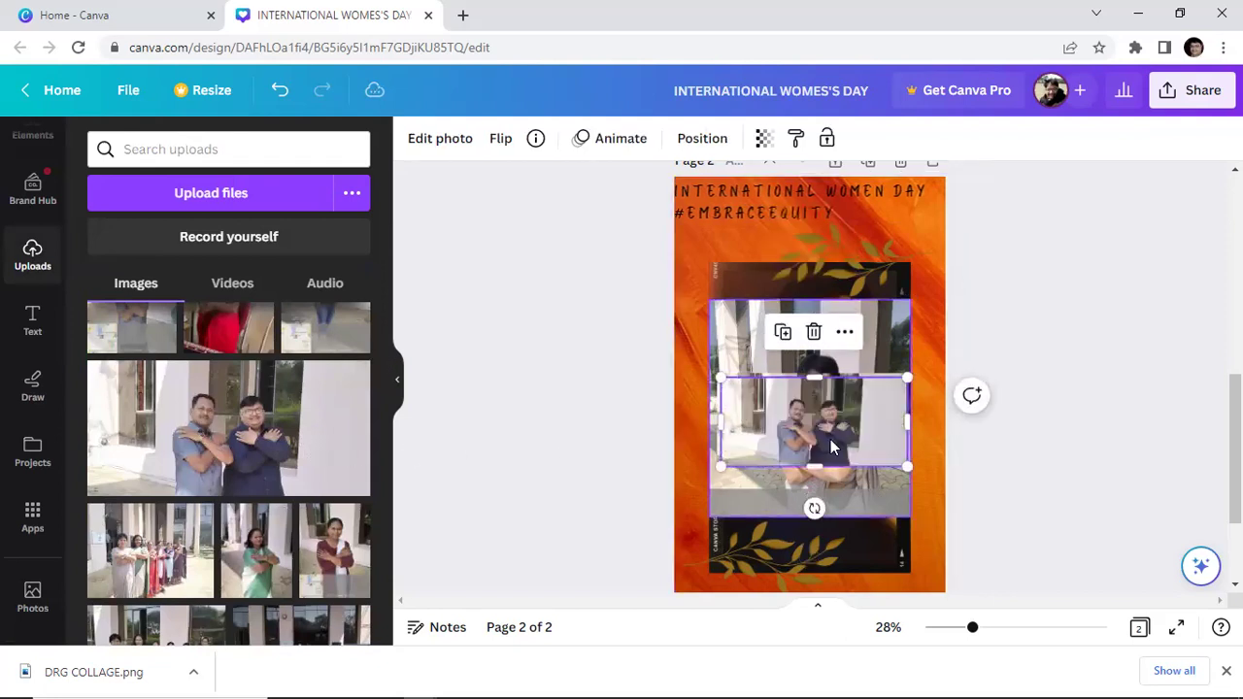
Resize the photo of the two men on all four sides so it covers the portrait and matches the frame's width.
drag(816, 379, 791, 303)
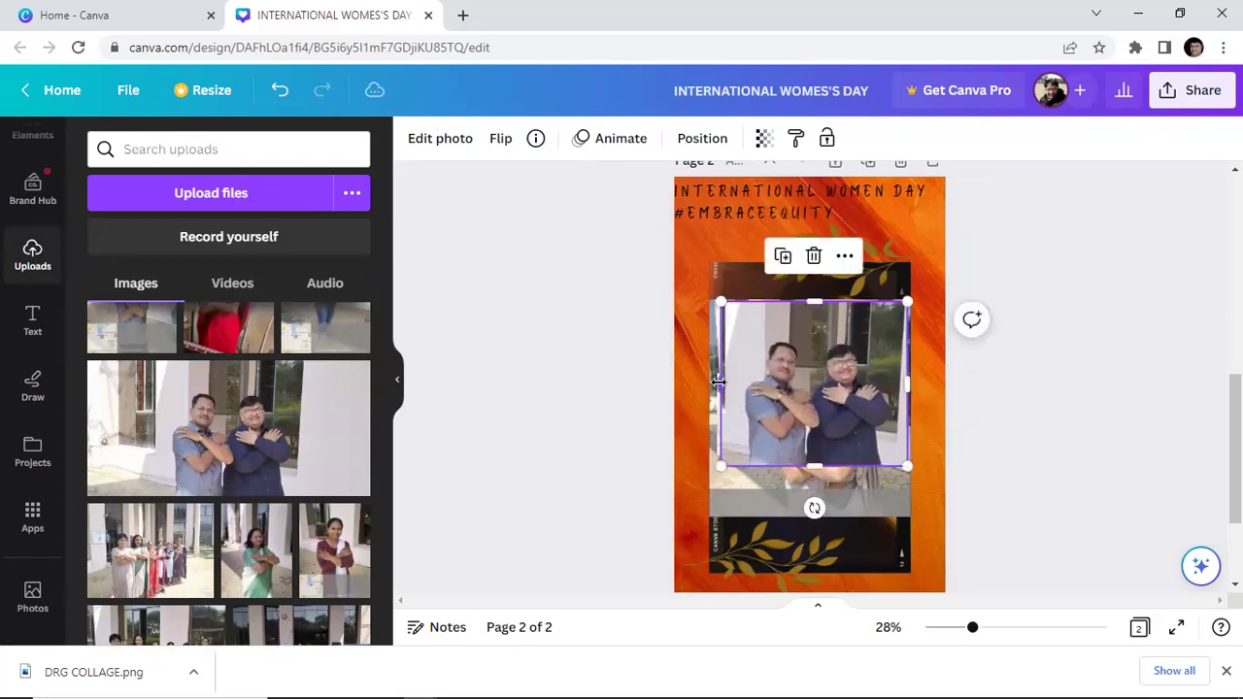
drag(717, 381, 706, 388)
drag(809, 467, 806, 505)
drag(710, 407, 701, 411)
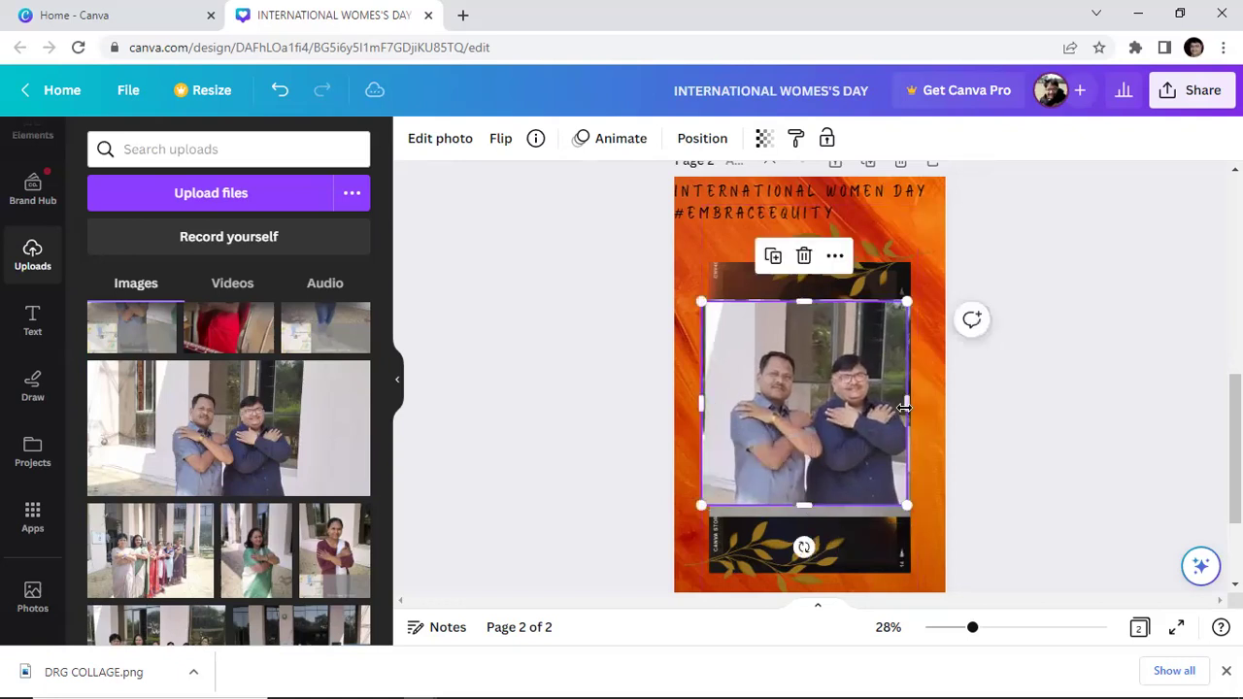
drag(905, 404, 881, 425)
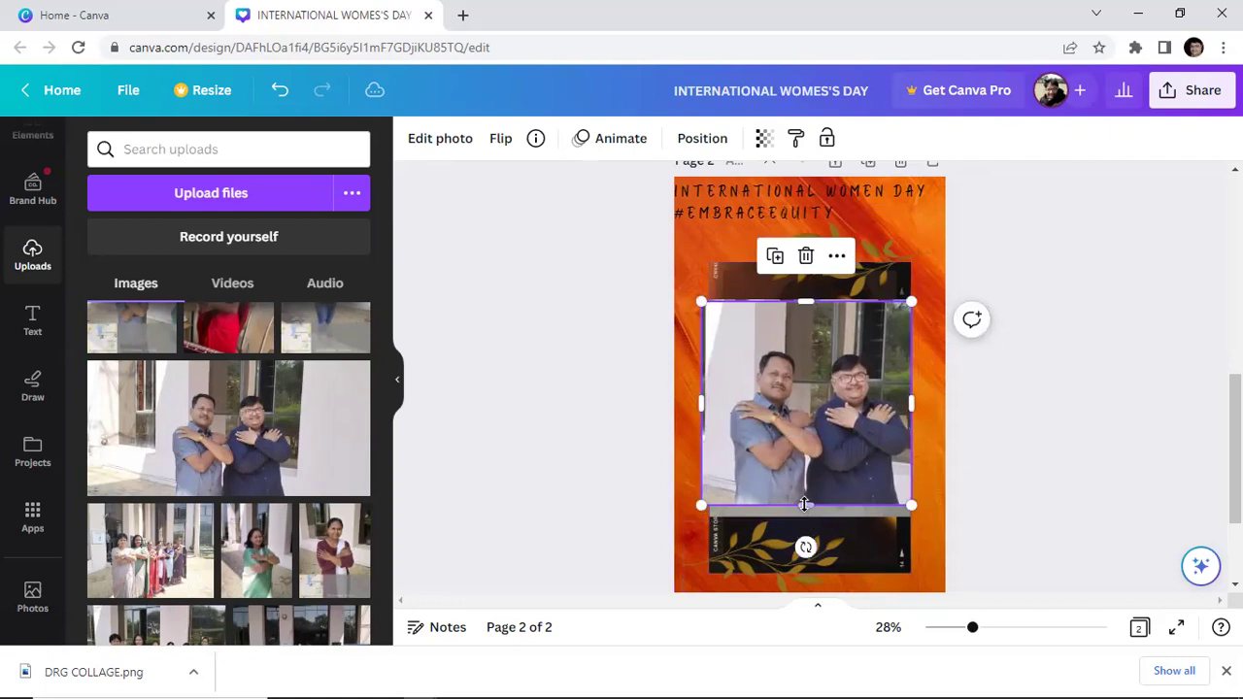
drag(804, 504, 803, 516)
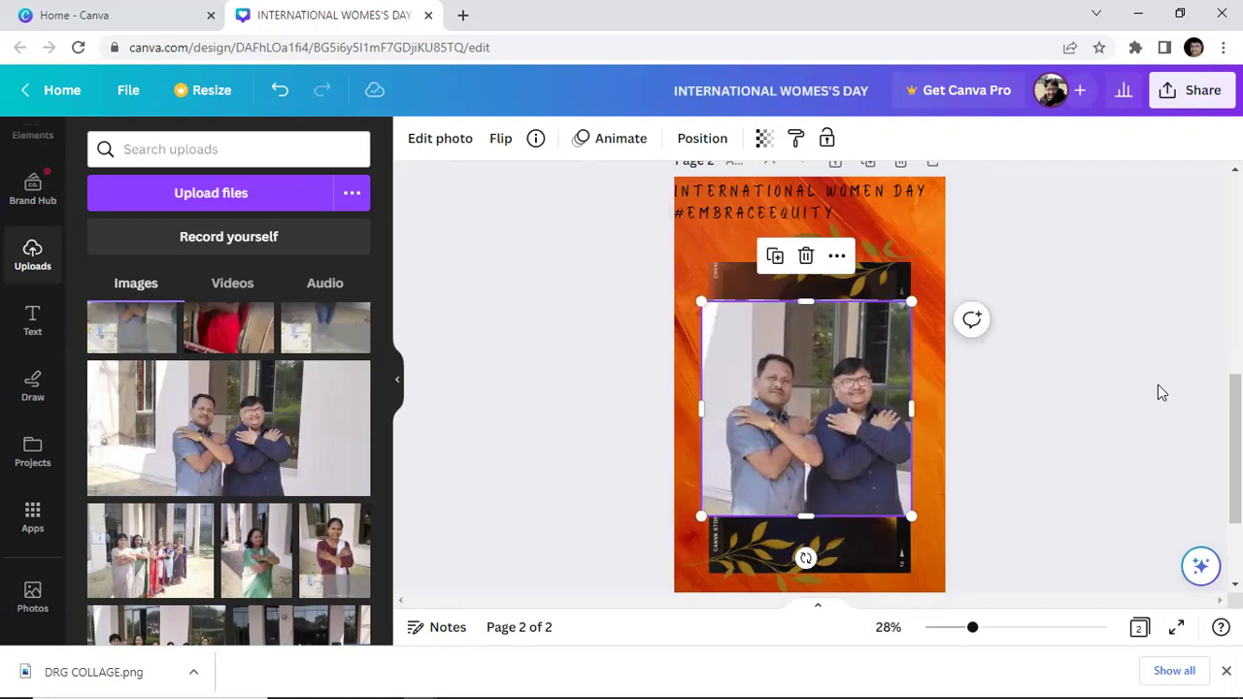
click(1061, 424)
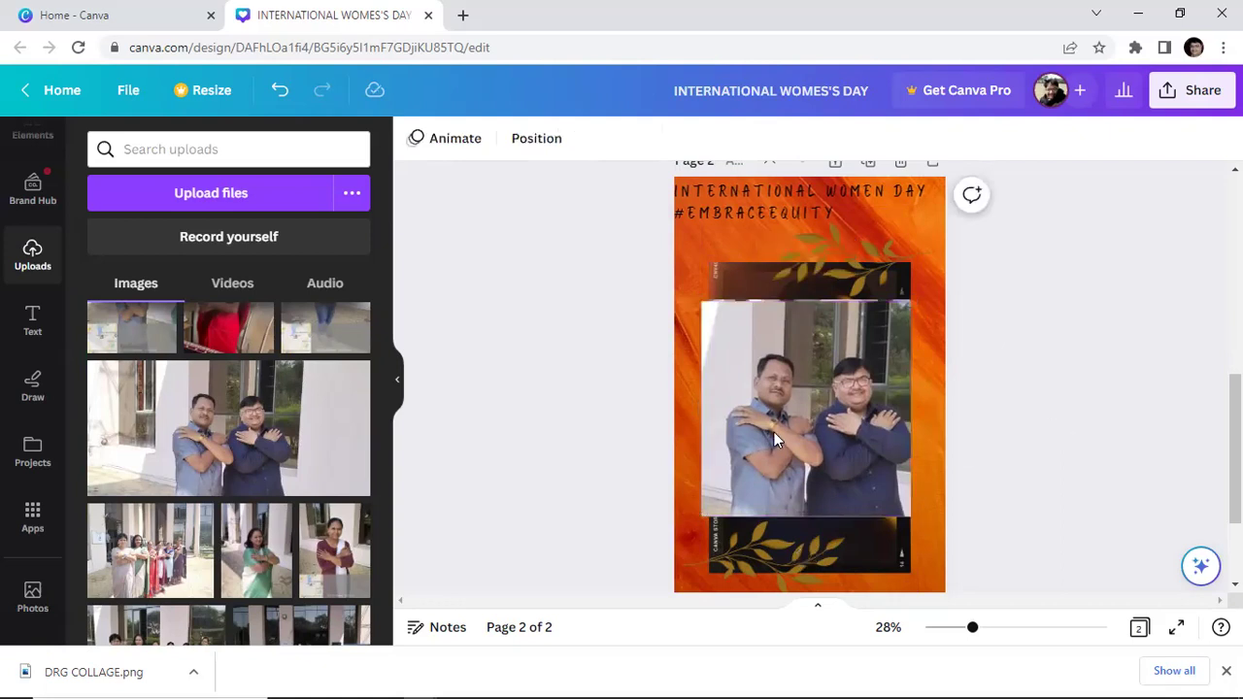
click(778, 394)
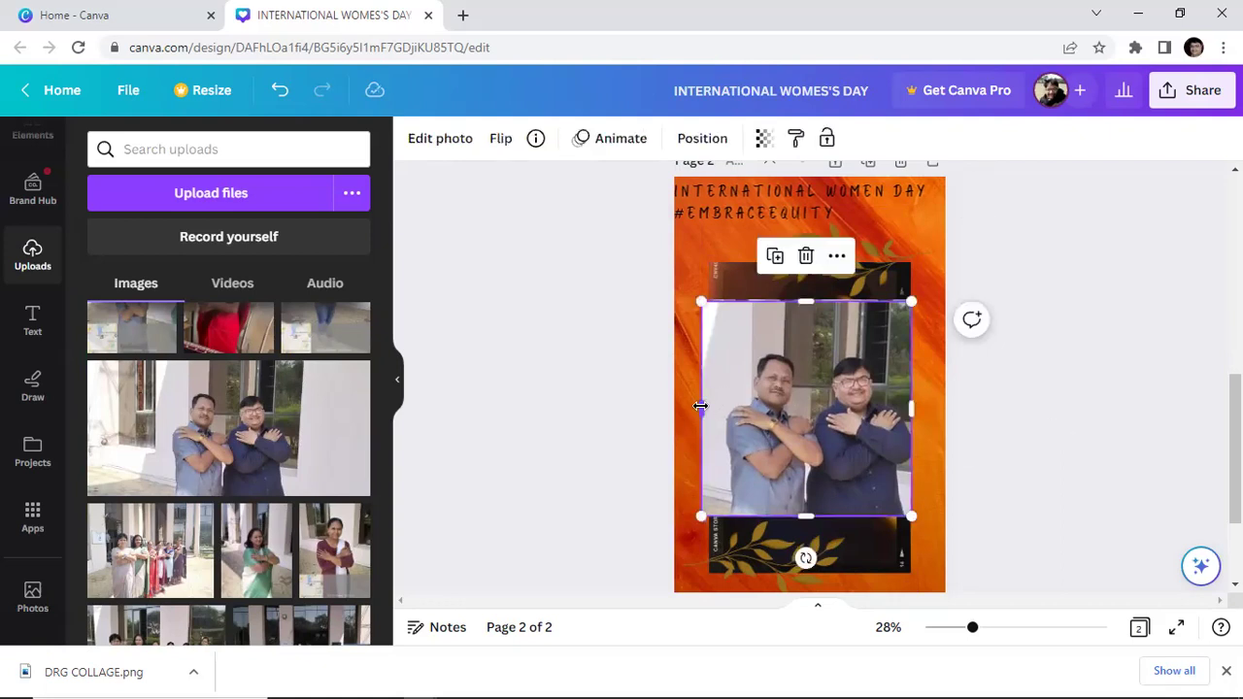
drag(701, 408, 711, 408)
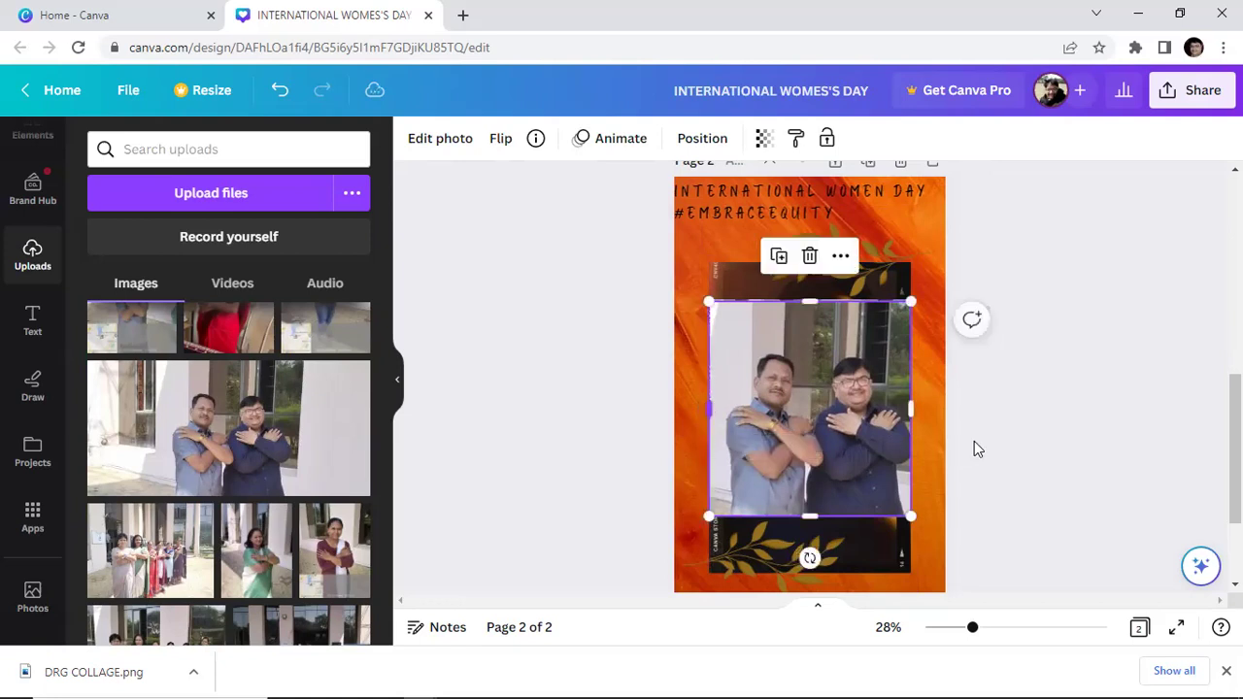
Browse the uploaded images for other photos to use in the story.
scroll(304, 532, down, 1)
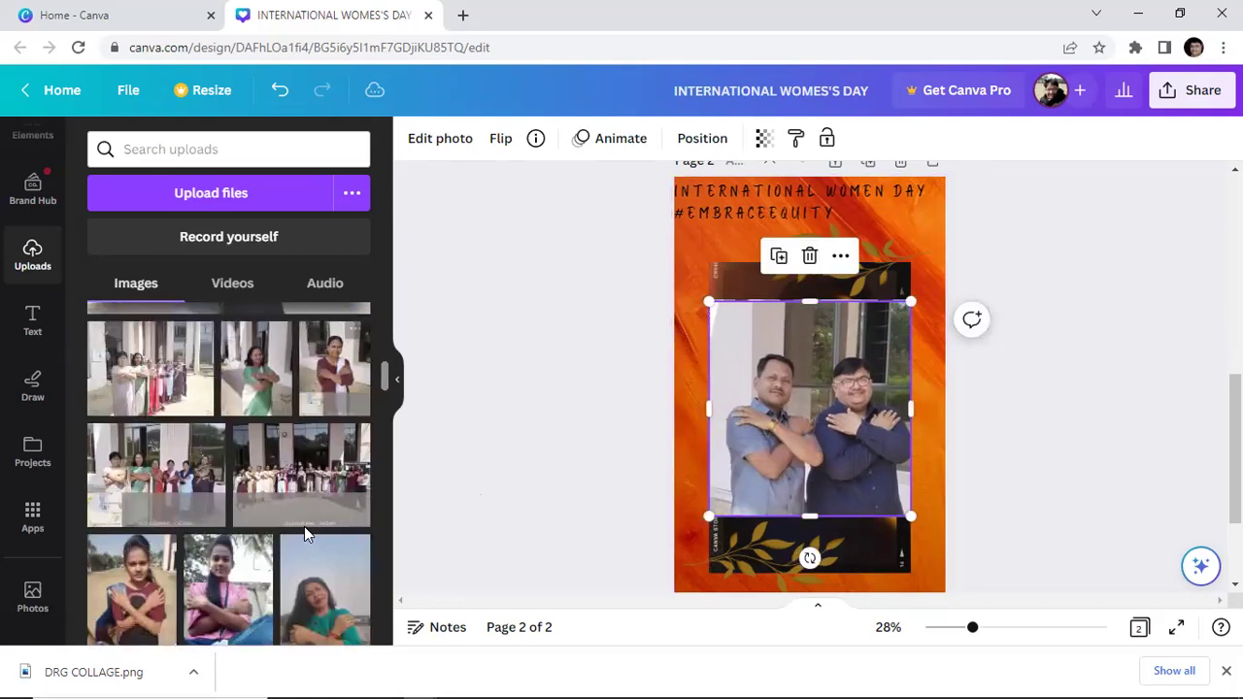
scroll(304, 526, down, 2)
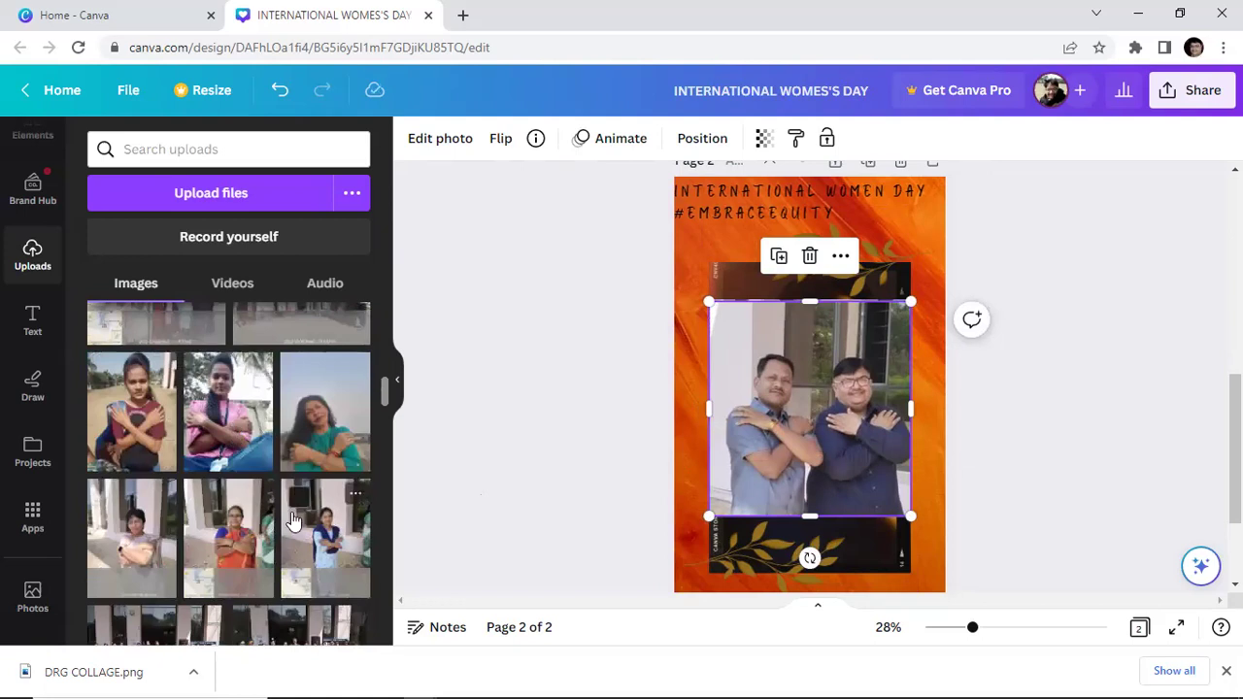
scroll(230, 493, down, 3)
scroll(229, 495, down, 3)
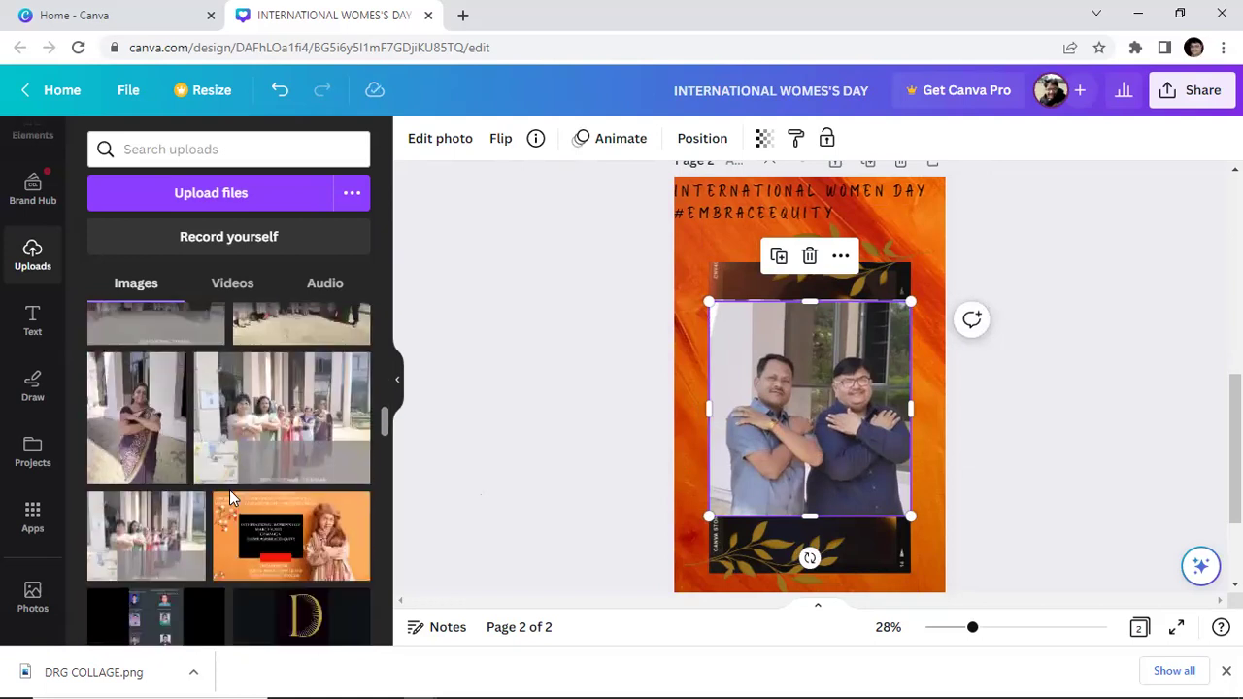
scroll(229, 499, up, 10)
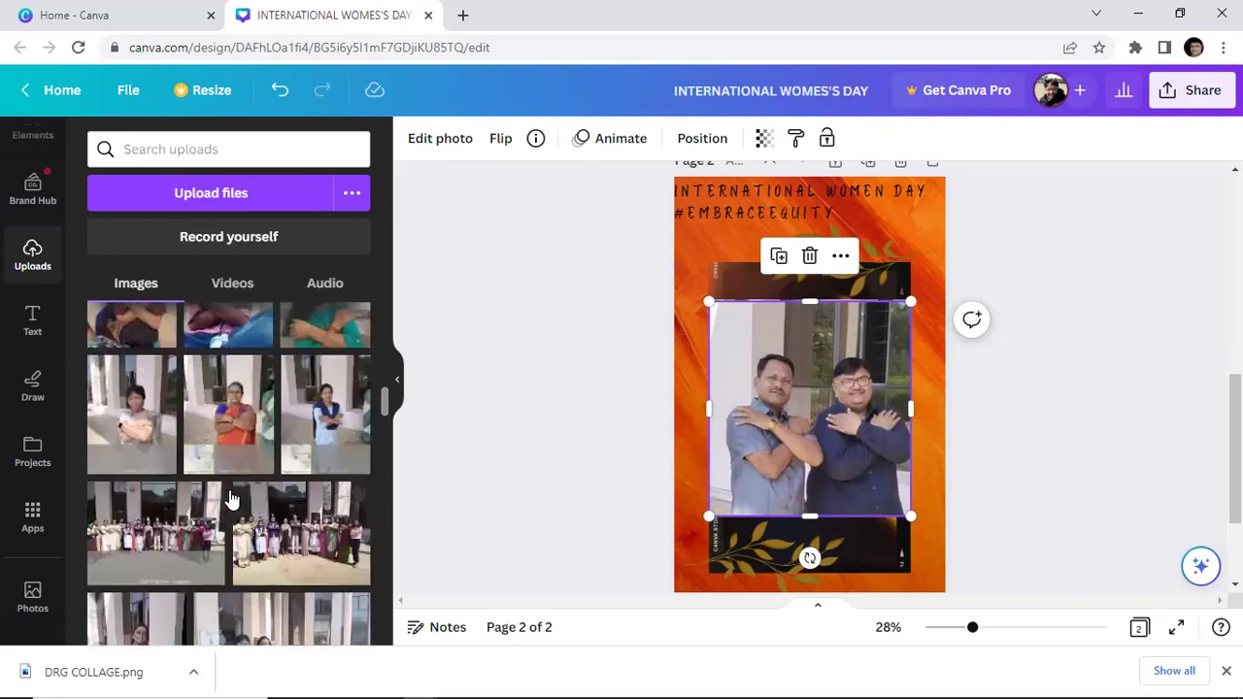
scroll(229, 498, up, 8)
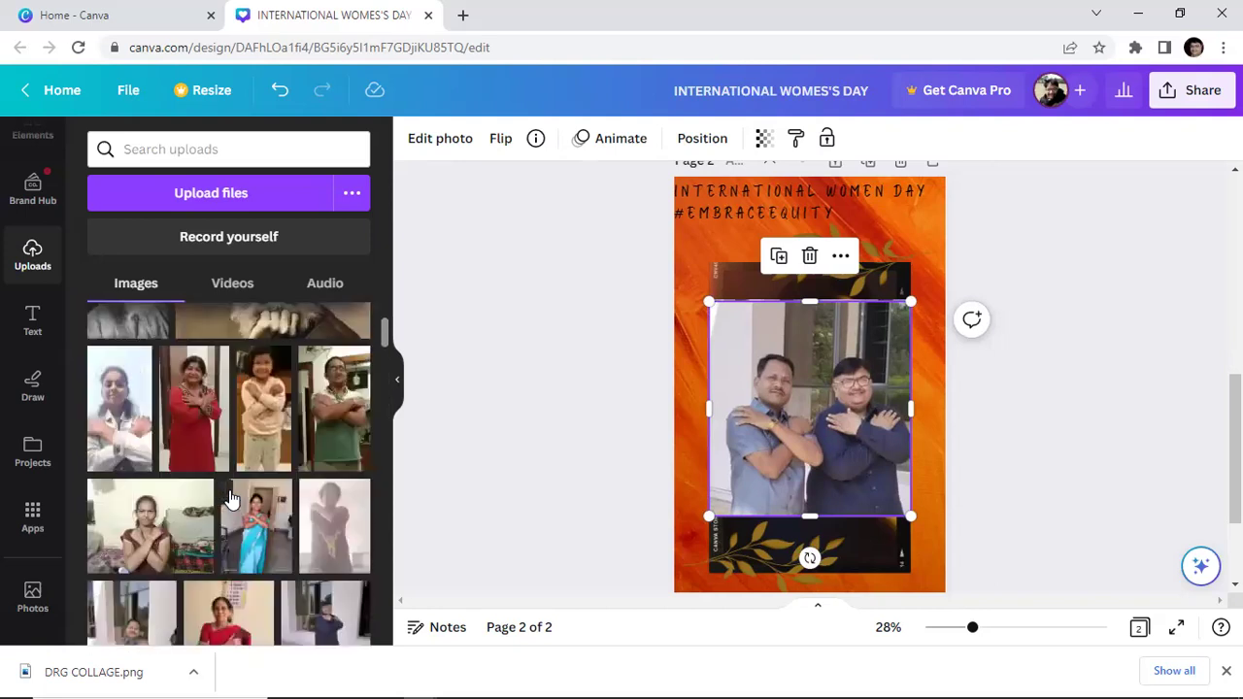
mouse_move(229, 498)
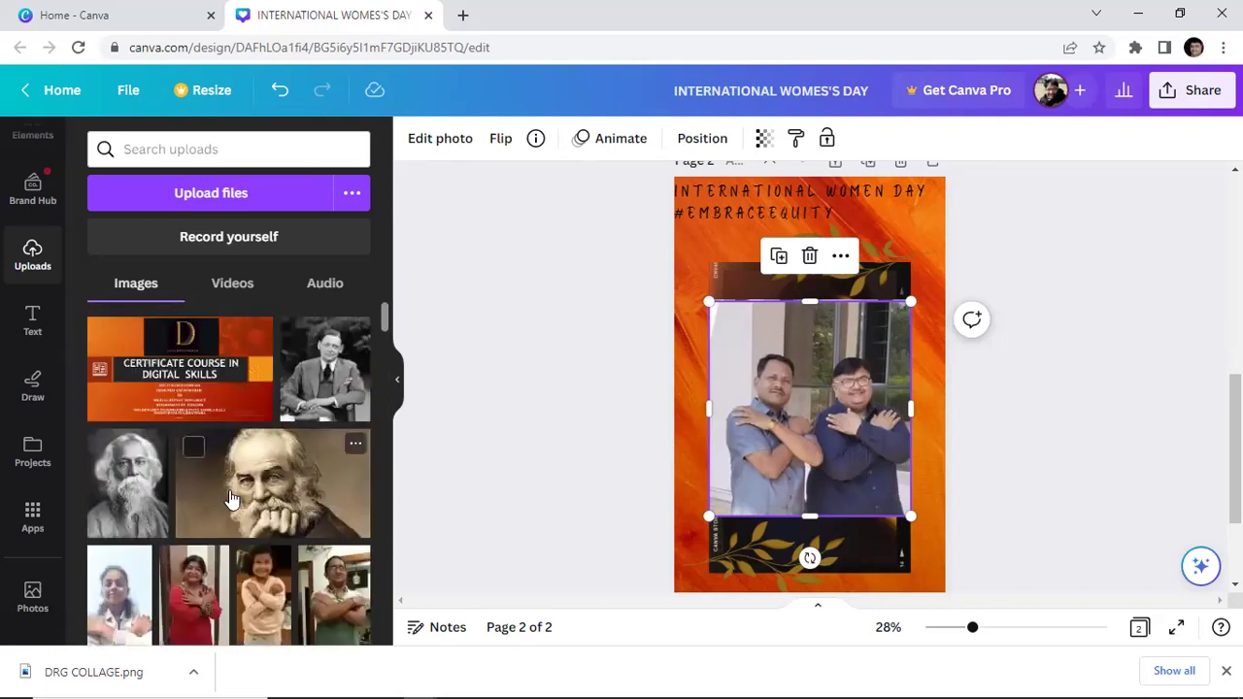
Delete the golden leaf branch above the photo of the two men on page 2.
scroll(229, 498, down, 2)
click(1062, 355)
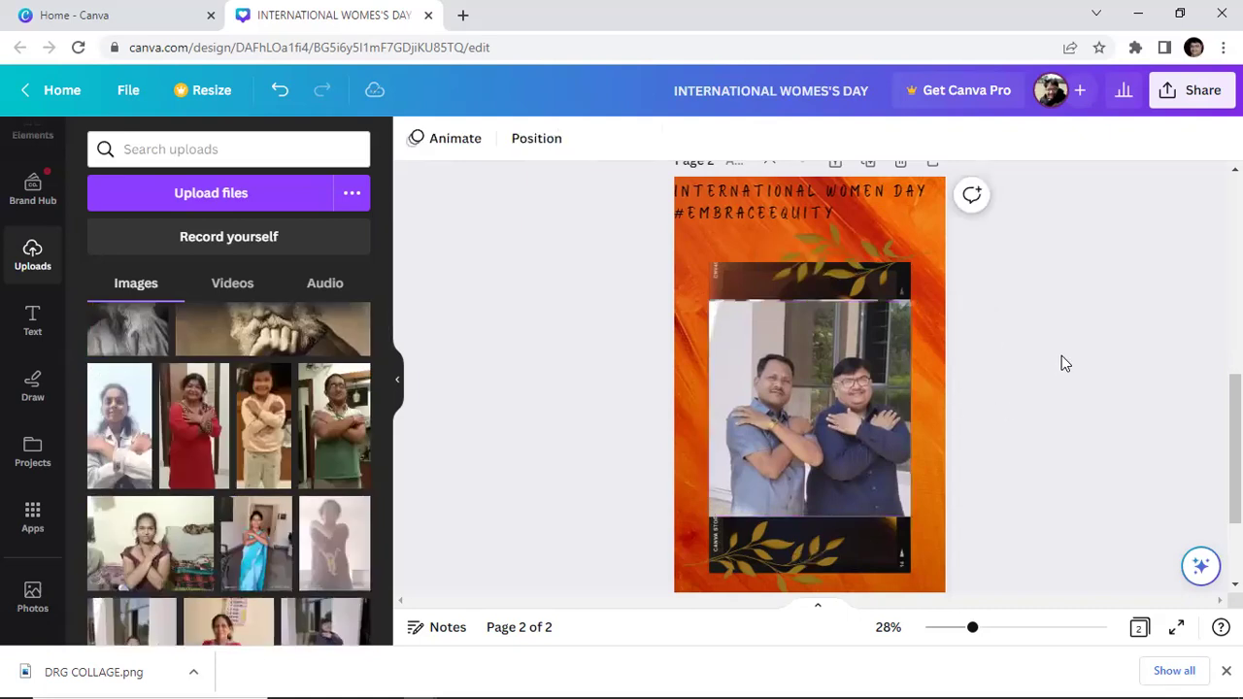
click(857, 272)
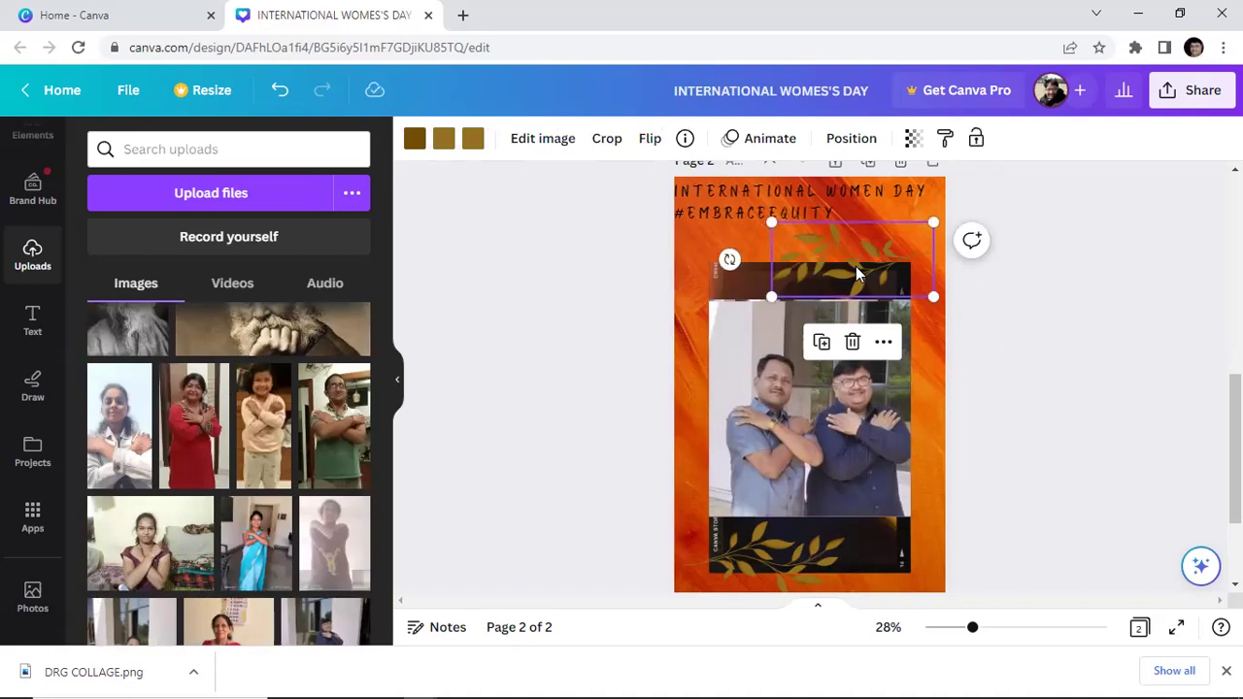
click(853, 341)
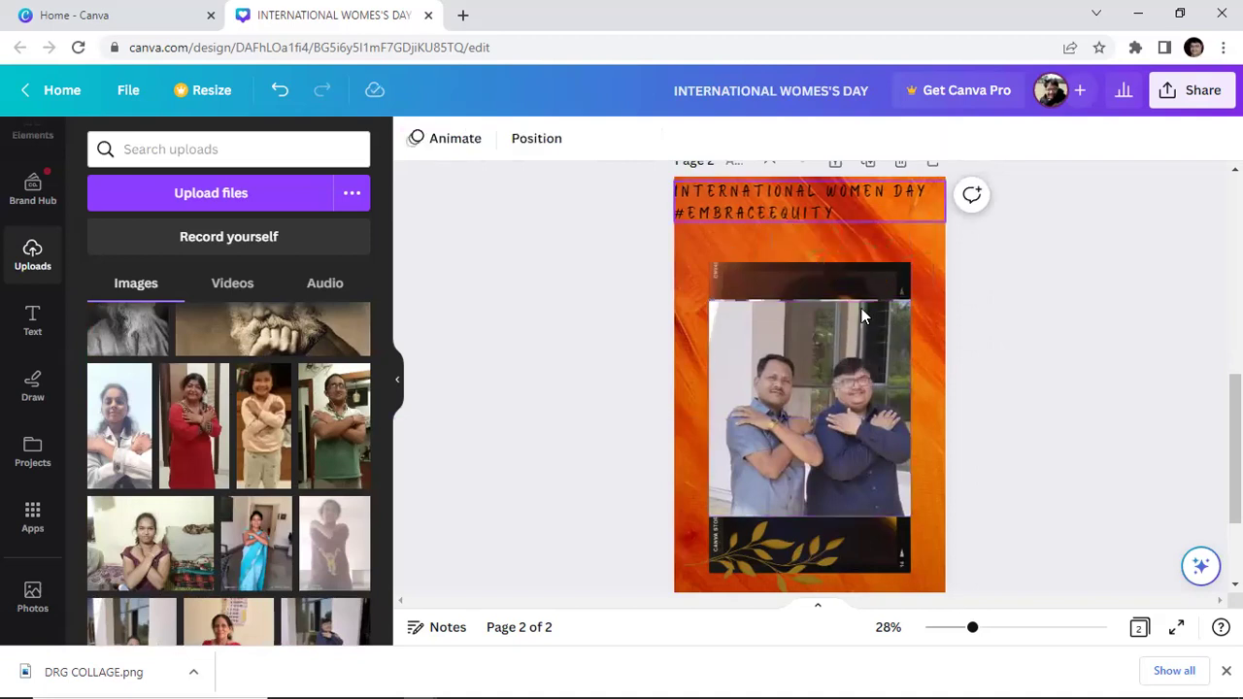
Extend the two men's photo up to the dark frame's upper edge, about 803 × 1,013, and delete the golden leaf branch below it.
click(813, 345)
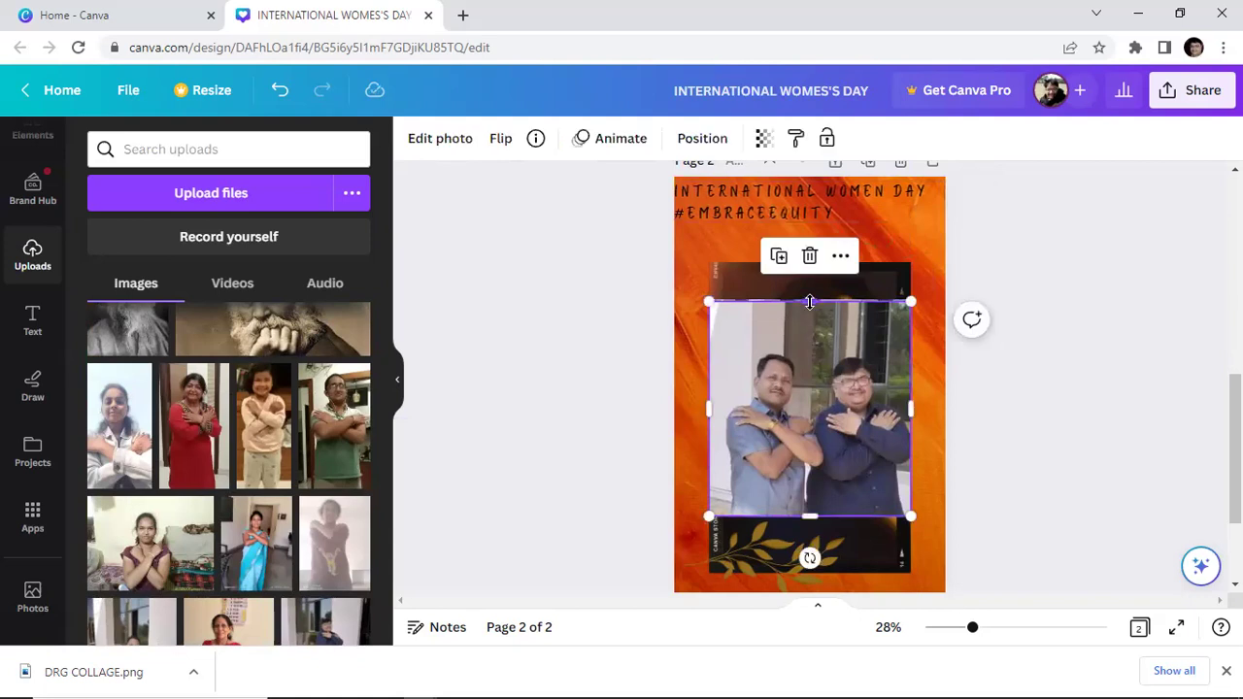
drag(809, 301, 805, 262)
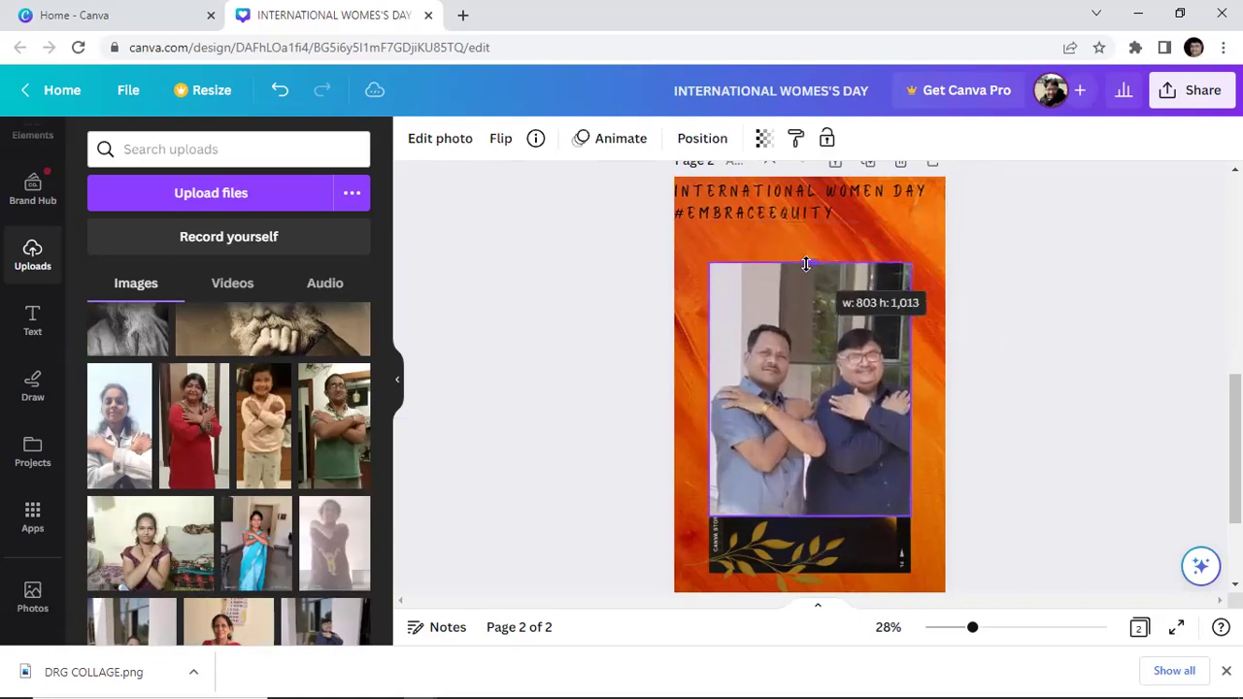
click(758, 558)
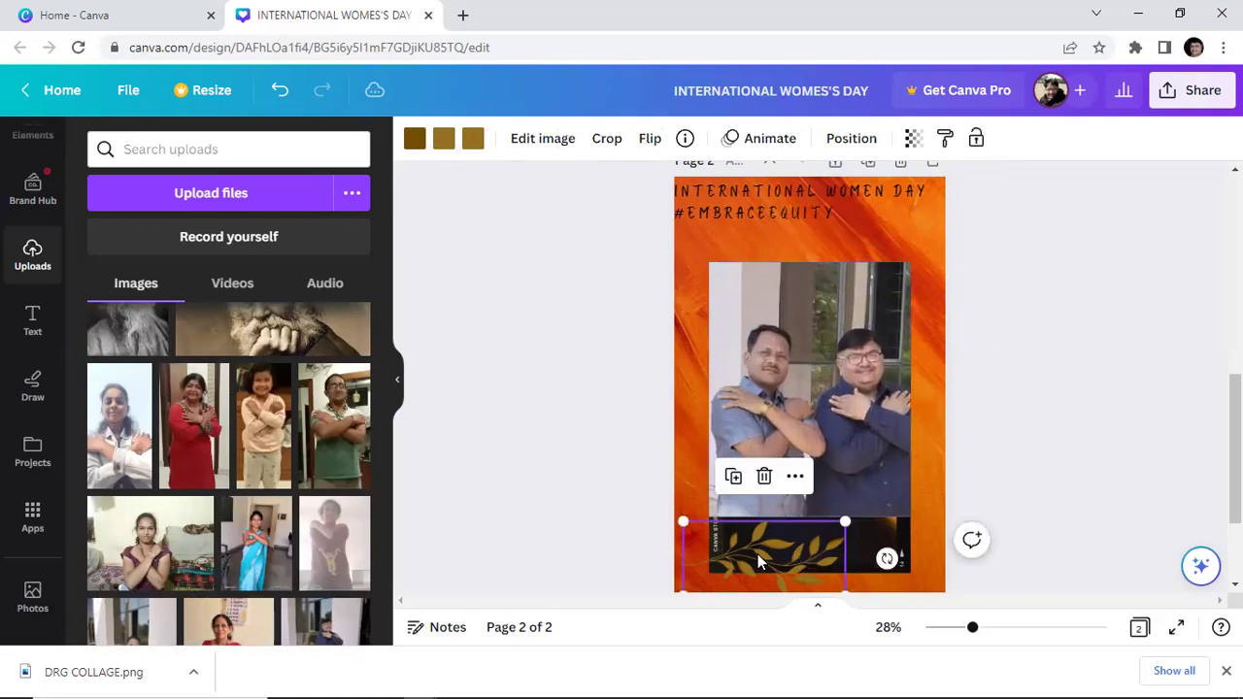
right_click(759, 557)
click(864, 367)
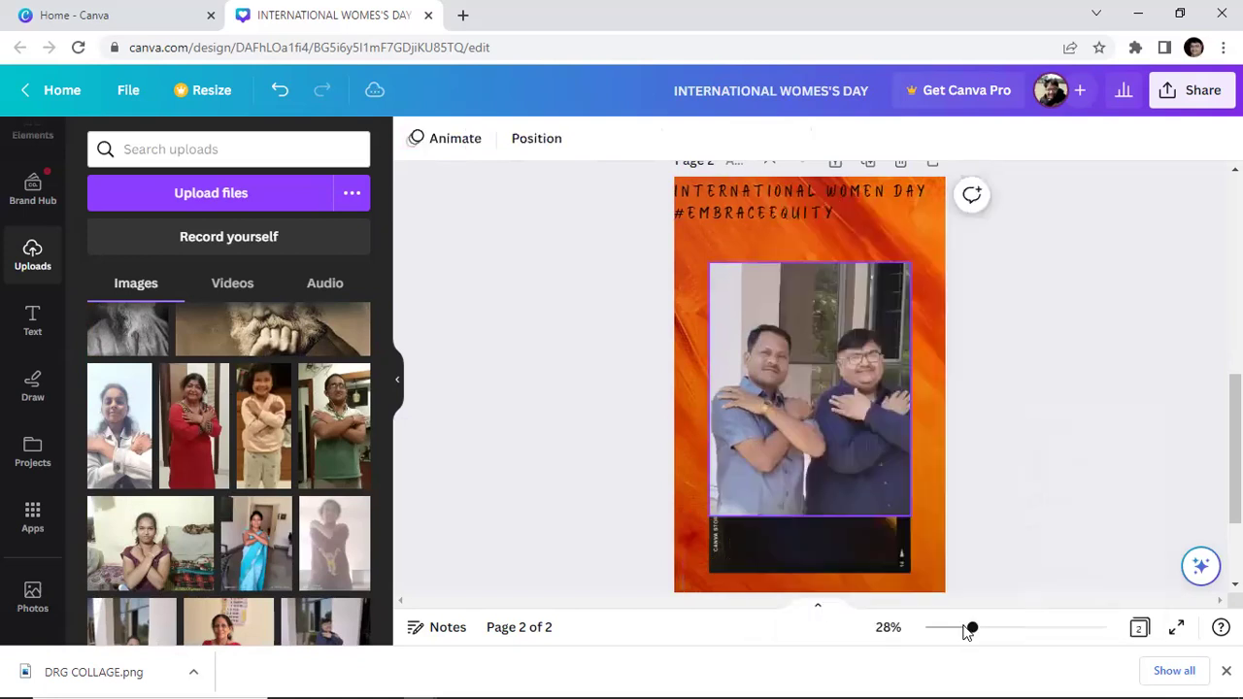
Stretch the two men's photo down over the rest of the dark frame and widen it on both sides almost to the page edges.
click(830, 448)
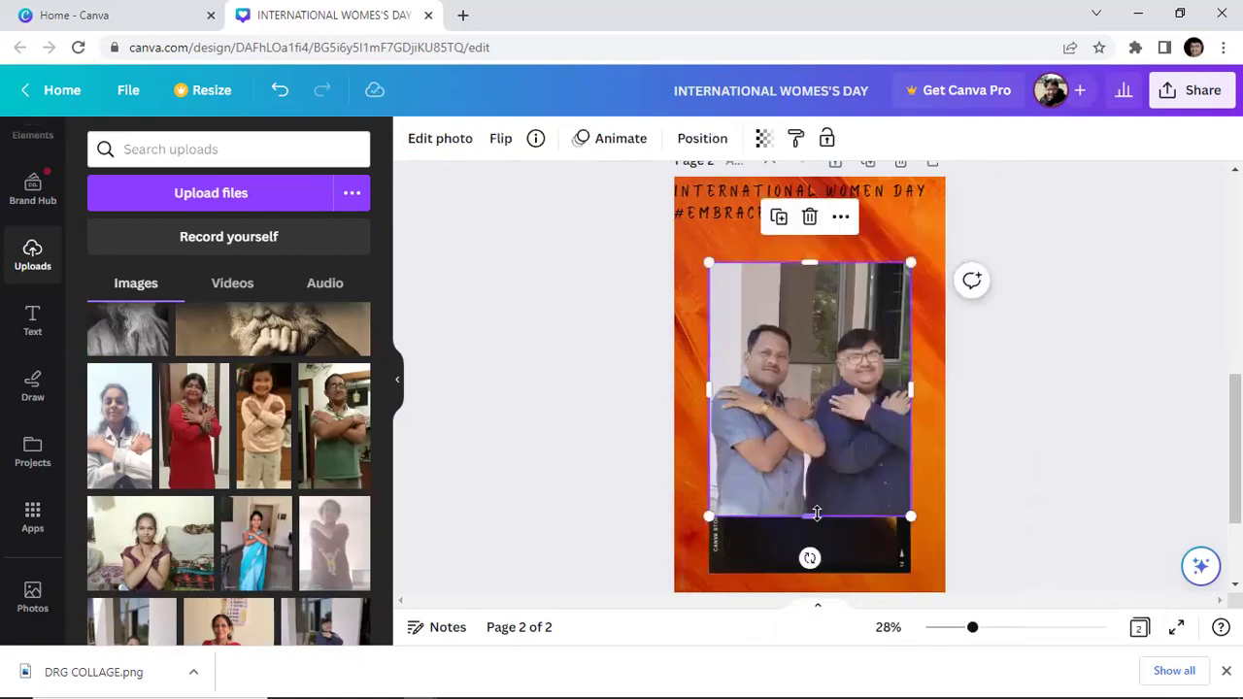
drag(807, 515, 806, 569)
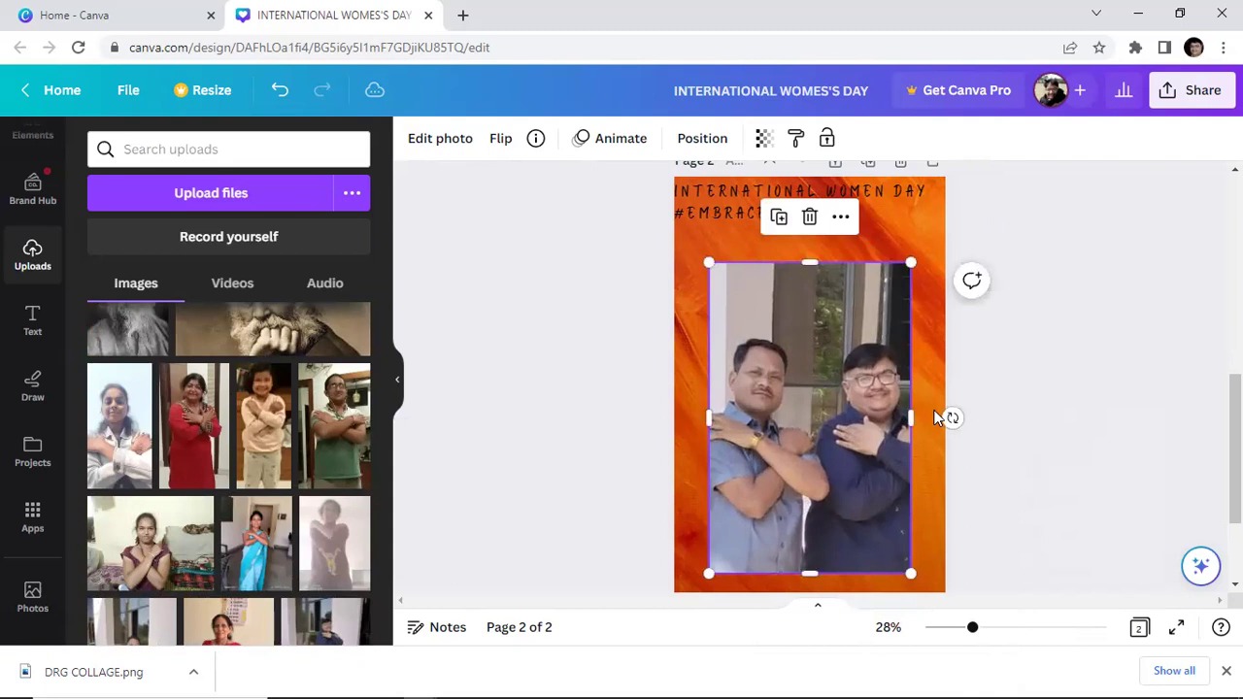
drag(908, 418, 933, 417)
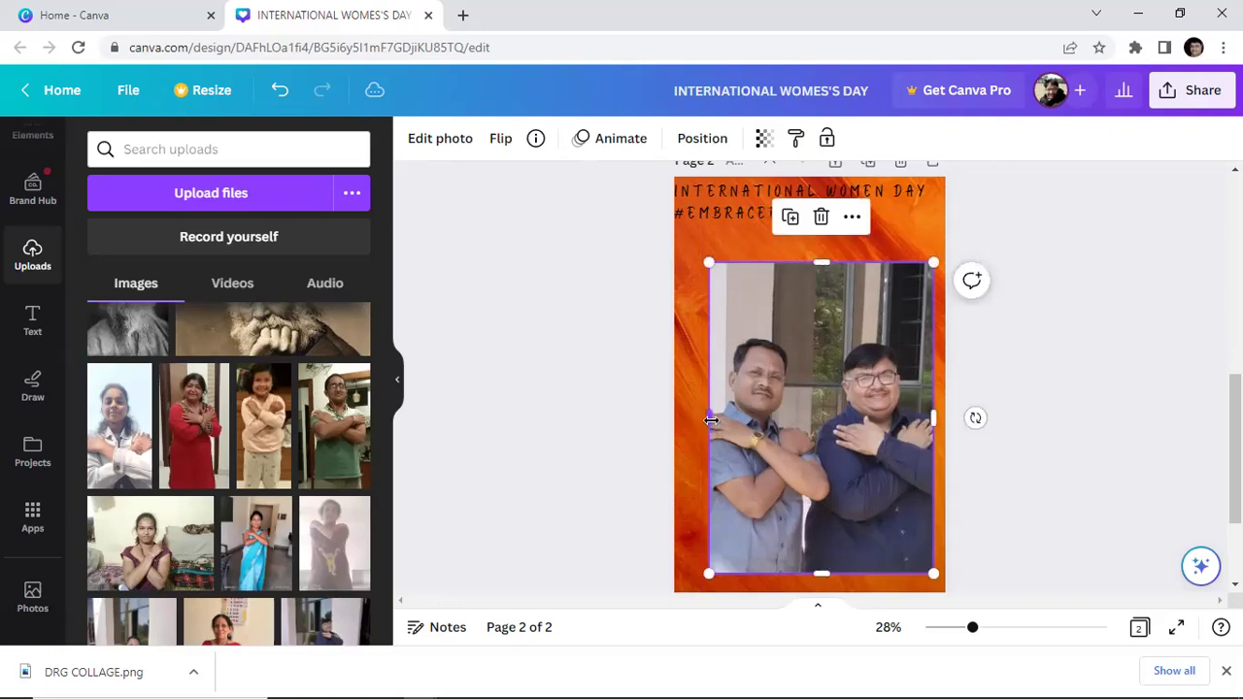
mouse_move(700, 419)
mouse_down()
mouse_move(672, 421)
mouse_move(687, 421)
mouse_up()
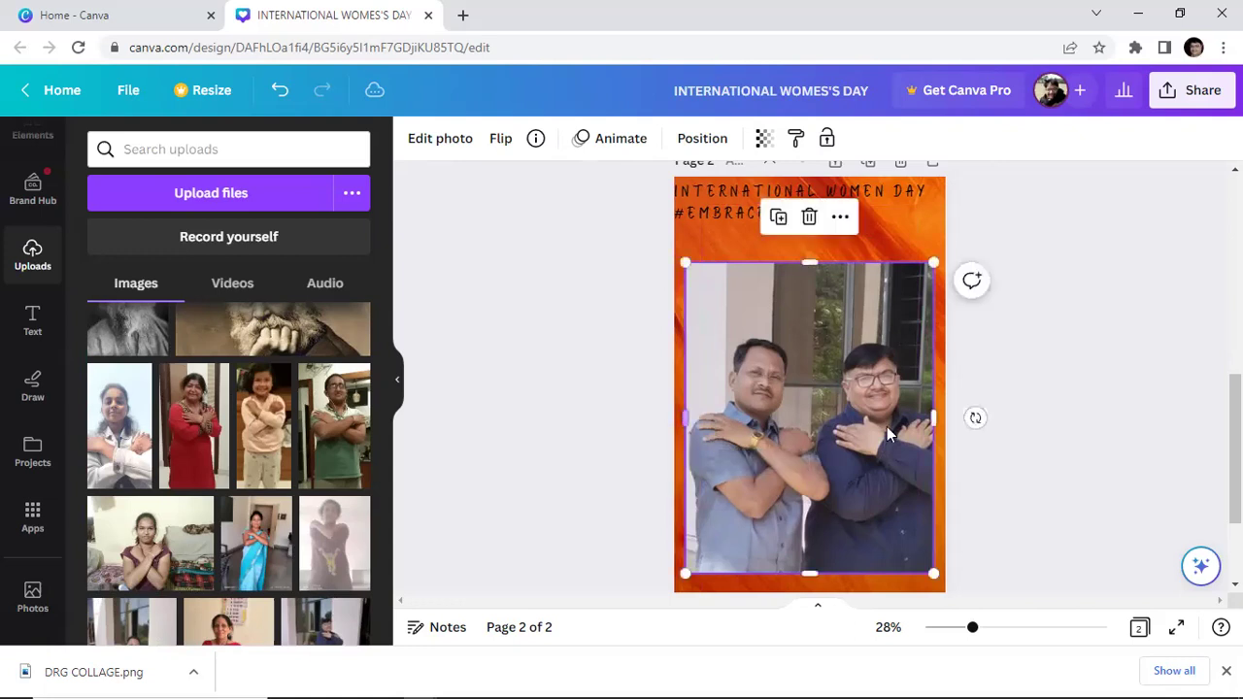
click(1003, 586)
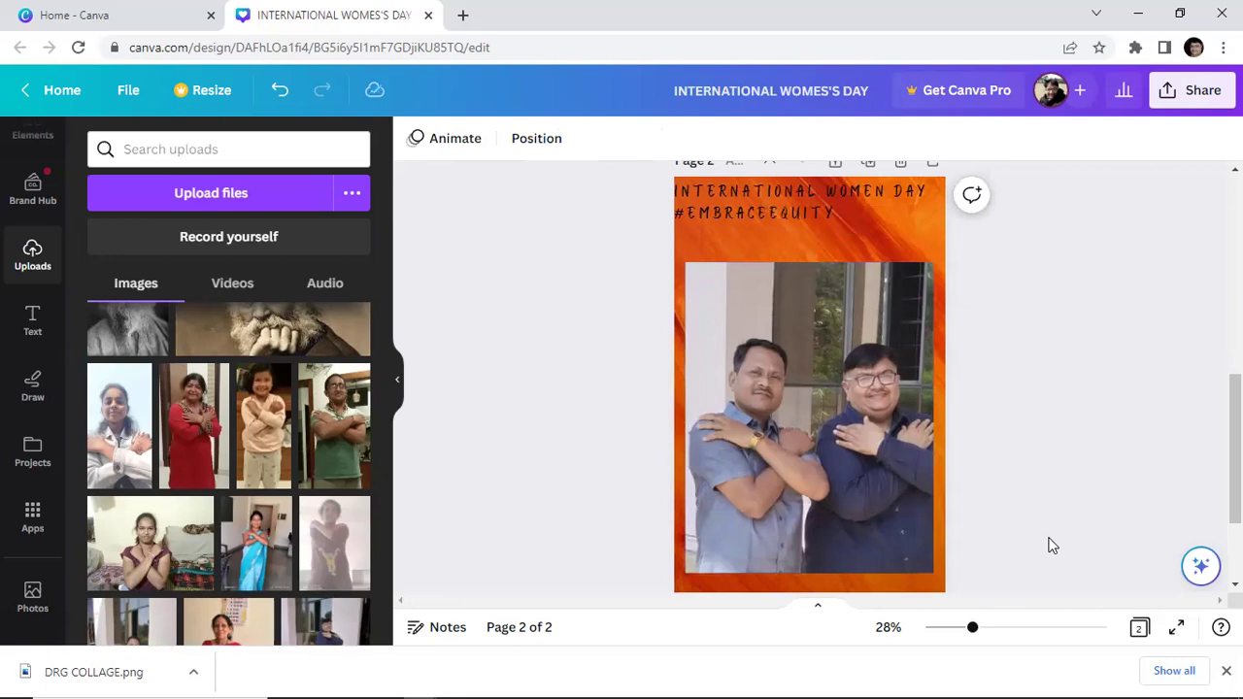
Move the "INTERNATIONAL WOMEN DAY #EMBRACEEQUITY" heading down and slightly right, just above the photo.
click(818, 221)
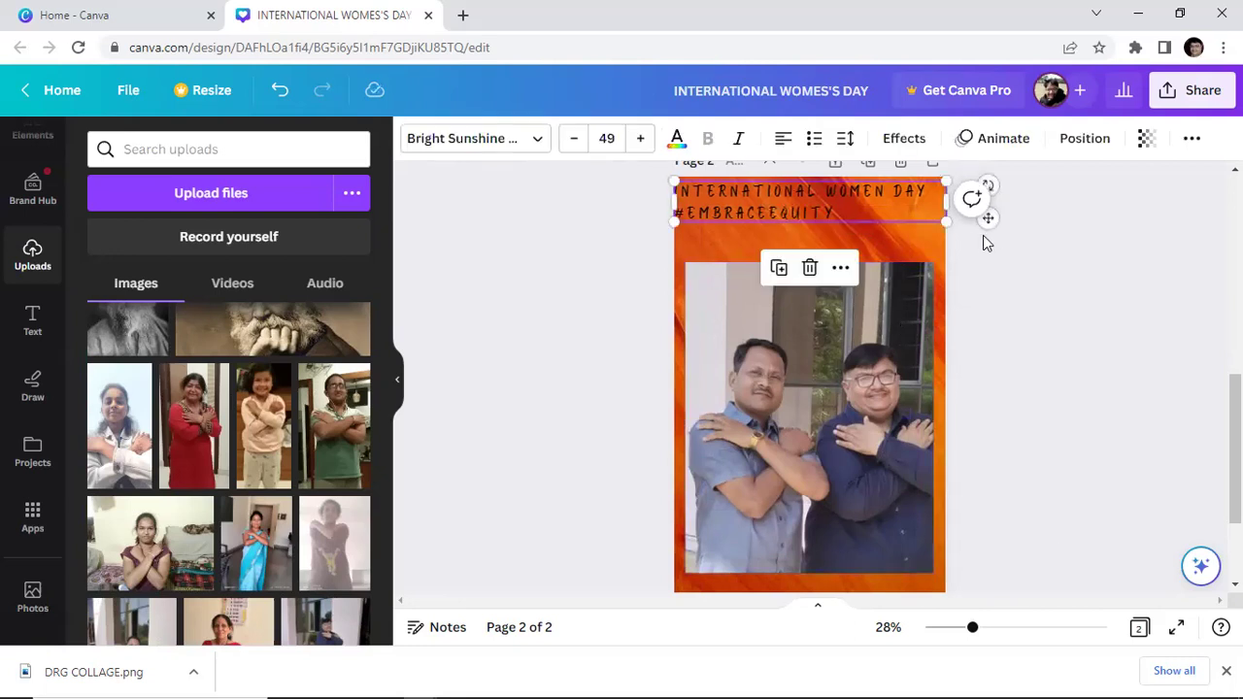
drag(997, 226, 1013, 249)
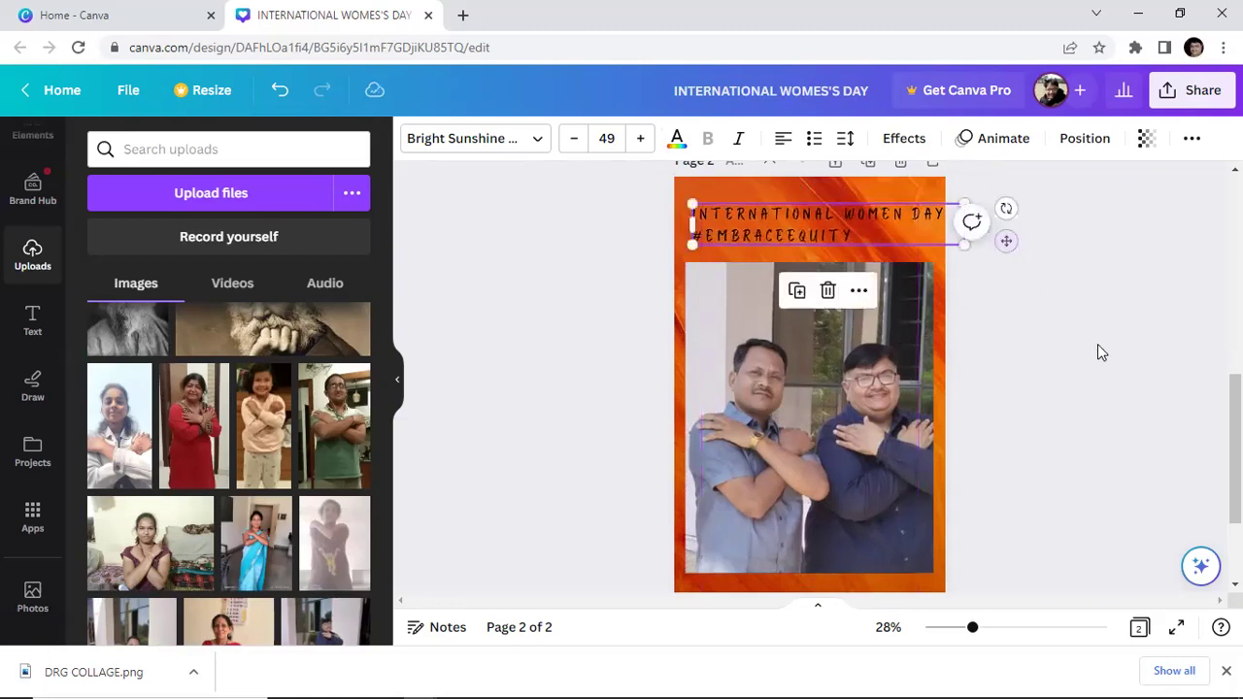
click(1097, 343)
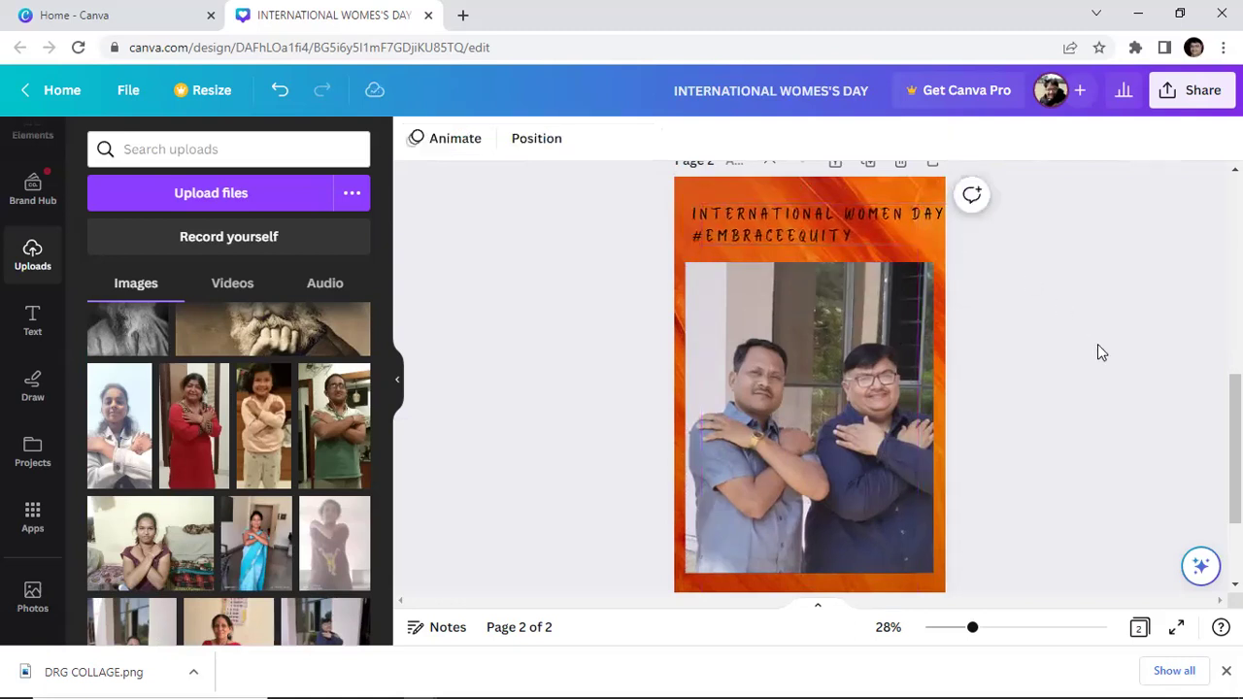
click(724, 236)
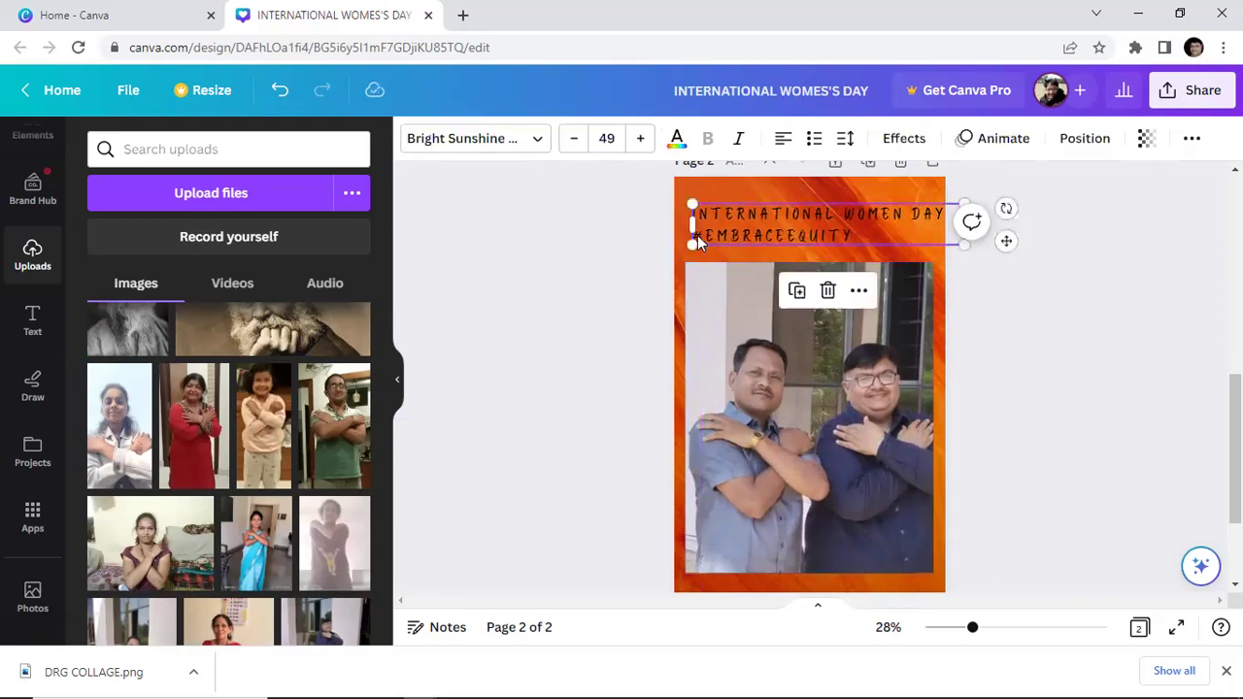
click(1086, 300)
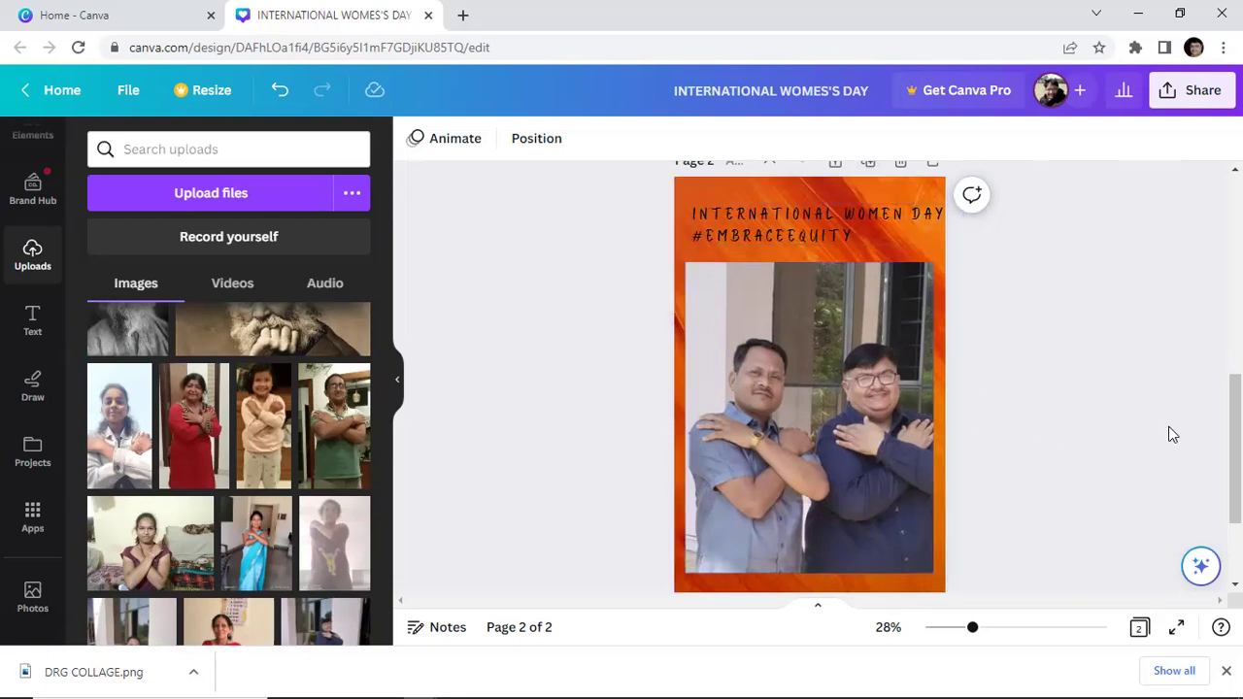
Delete page 1 with the Happy Birthday template so only the Women's Day page is left.
scroll(1172, 434, up, 1)
scroll(1172, 434, down, 2)
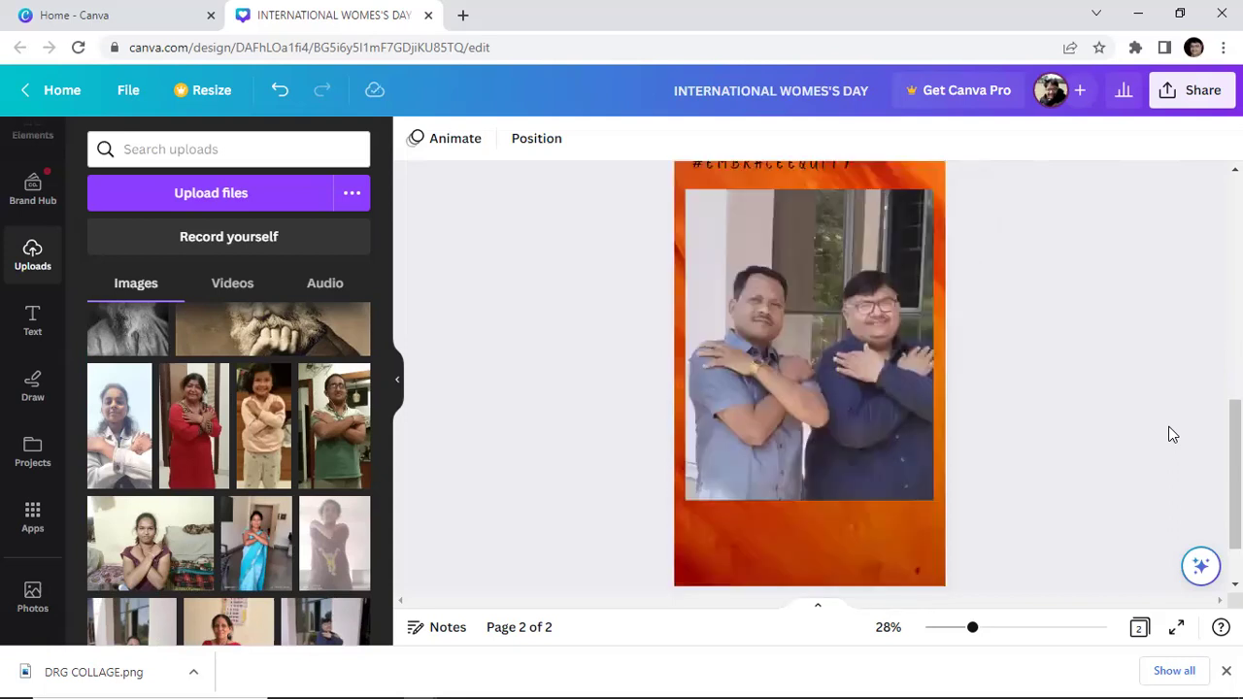
scroll(1172, 434, up, 4)
scroll(1172, 434, up, 1)
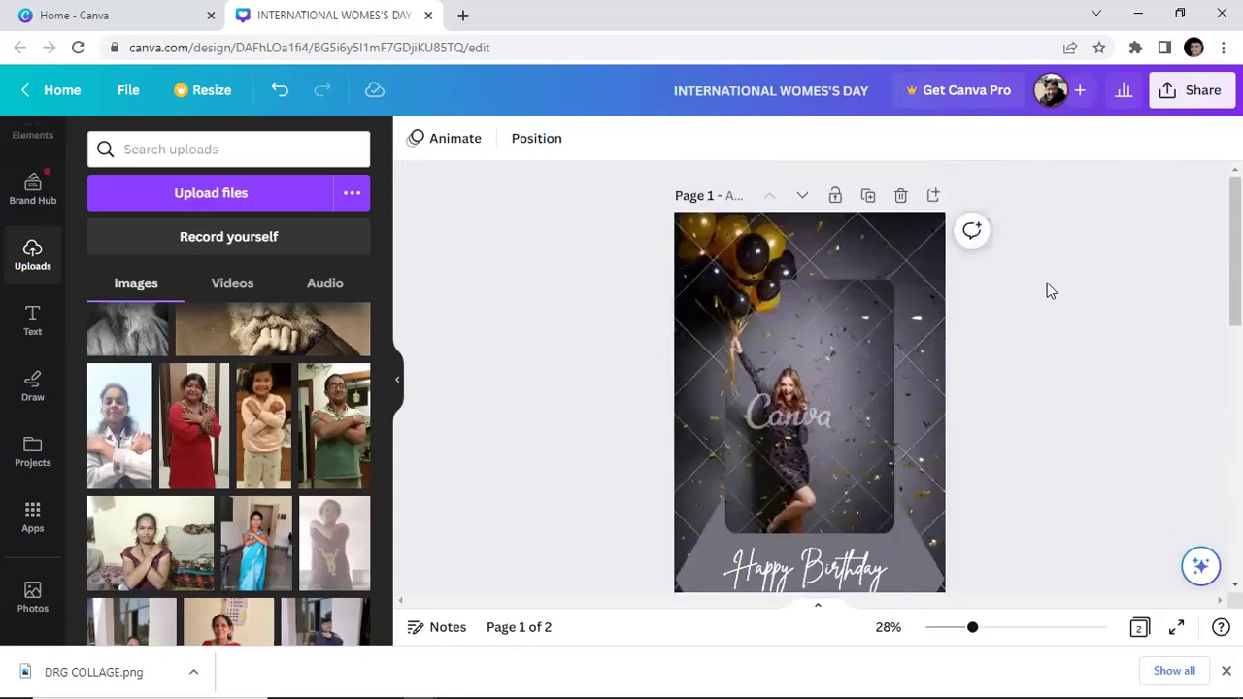
click(900, 198)
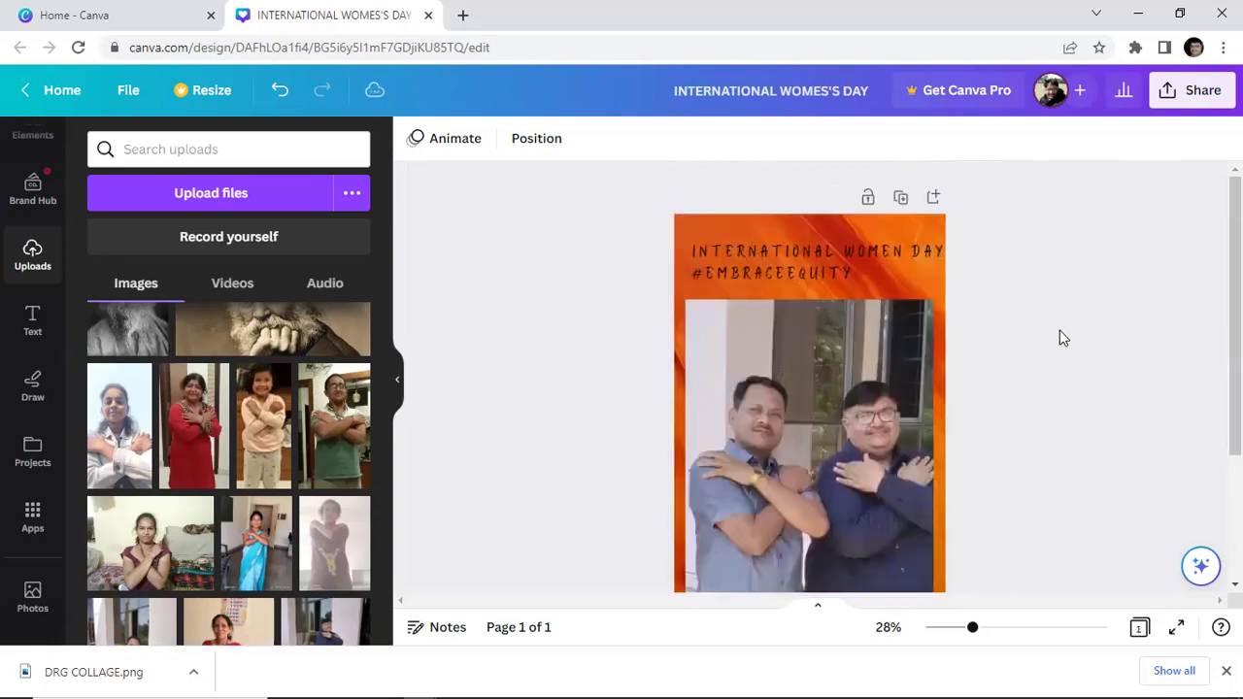
scroll(1060, 339, down, 1)
scroll(1059, 339, up, 1)
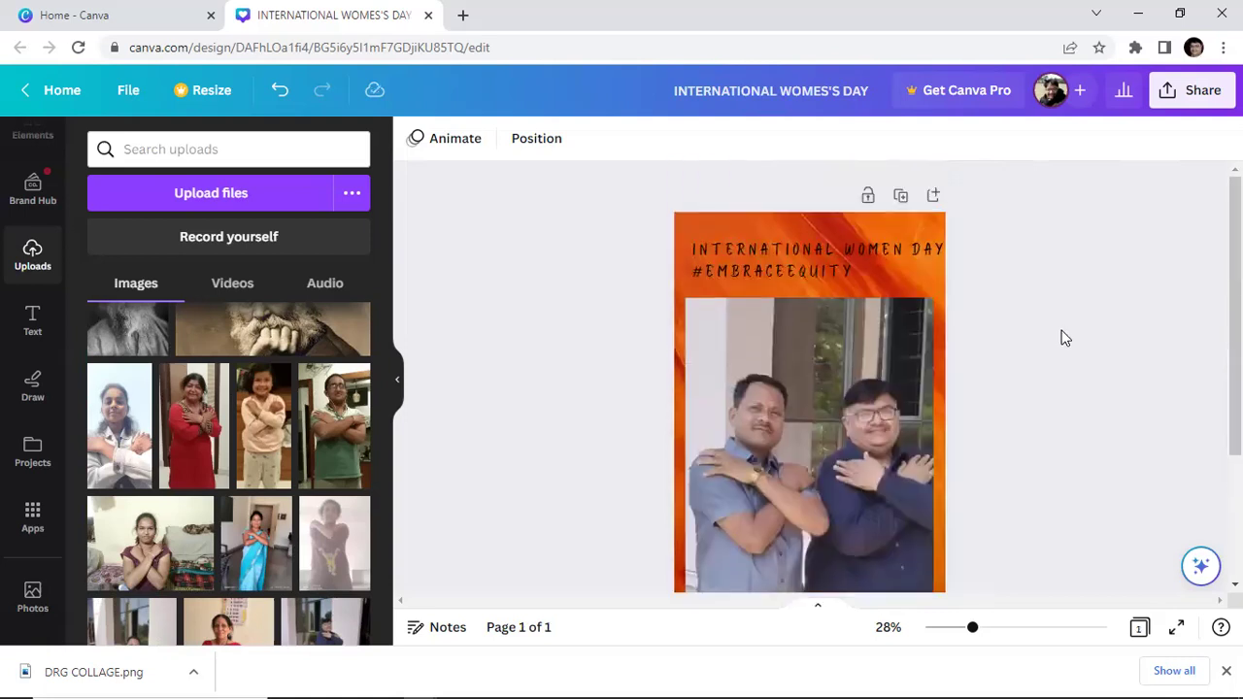
scroll(1062, 336, down, 1)
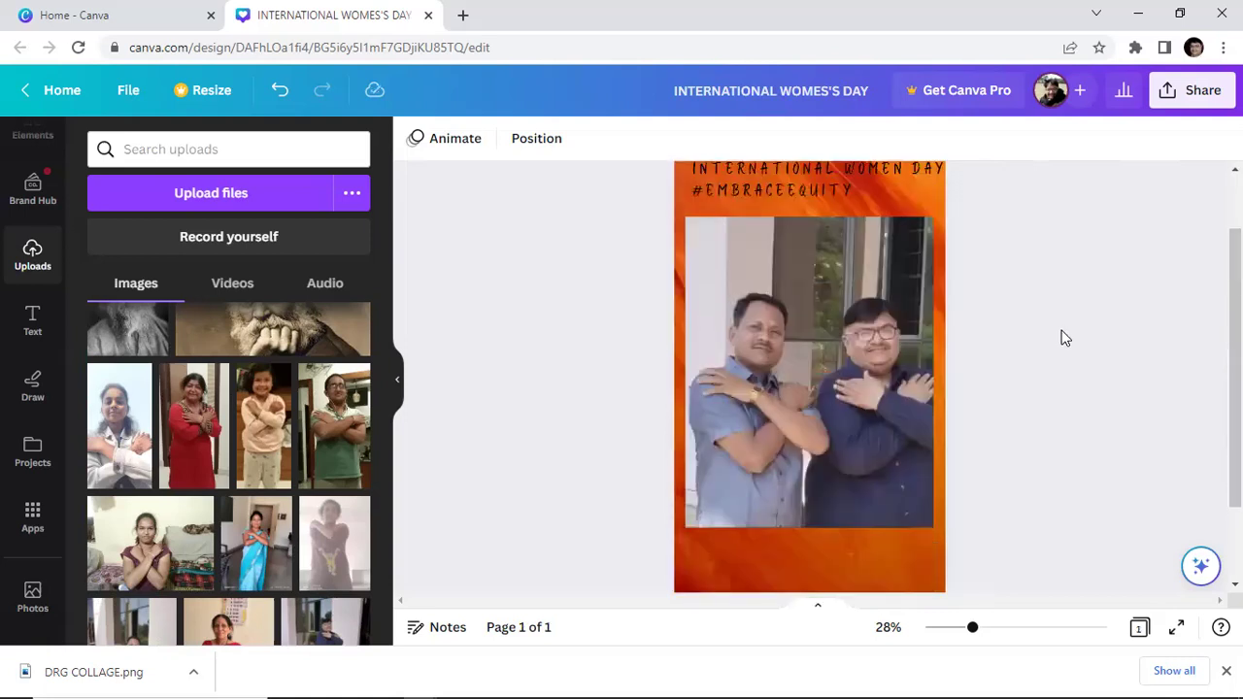
Download the story design as a PNG file.
click(1205, 98)
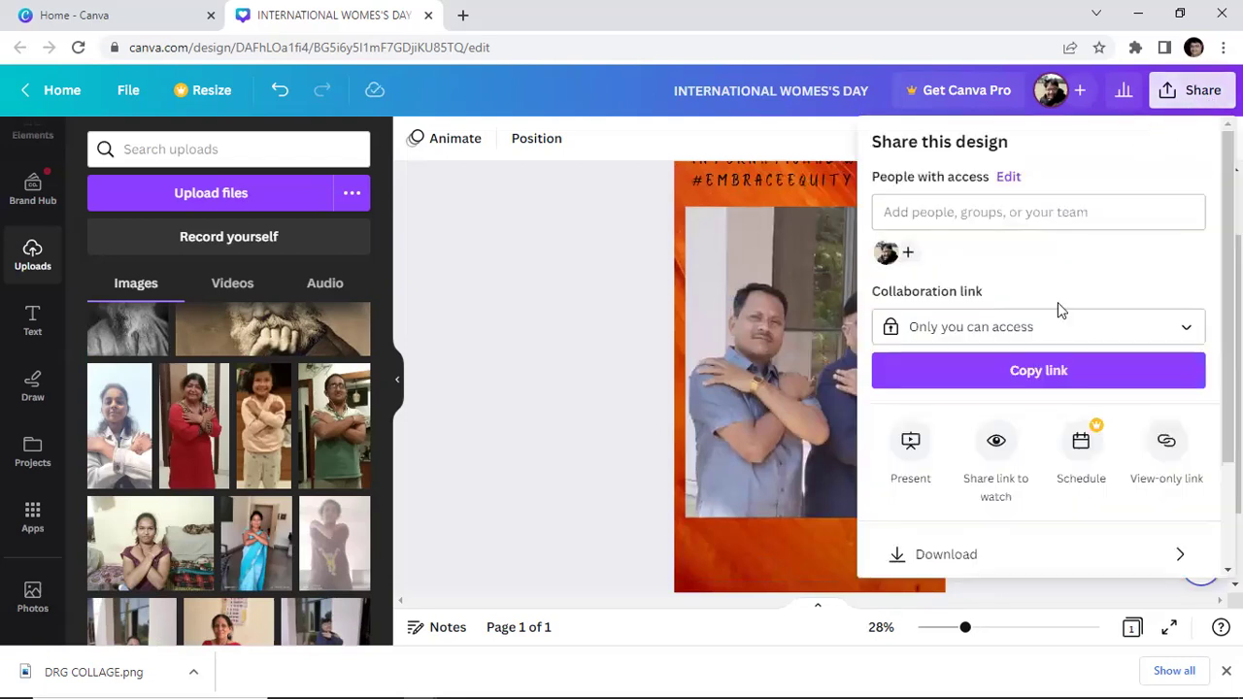
click(947, 558)
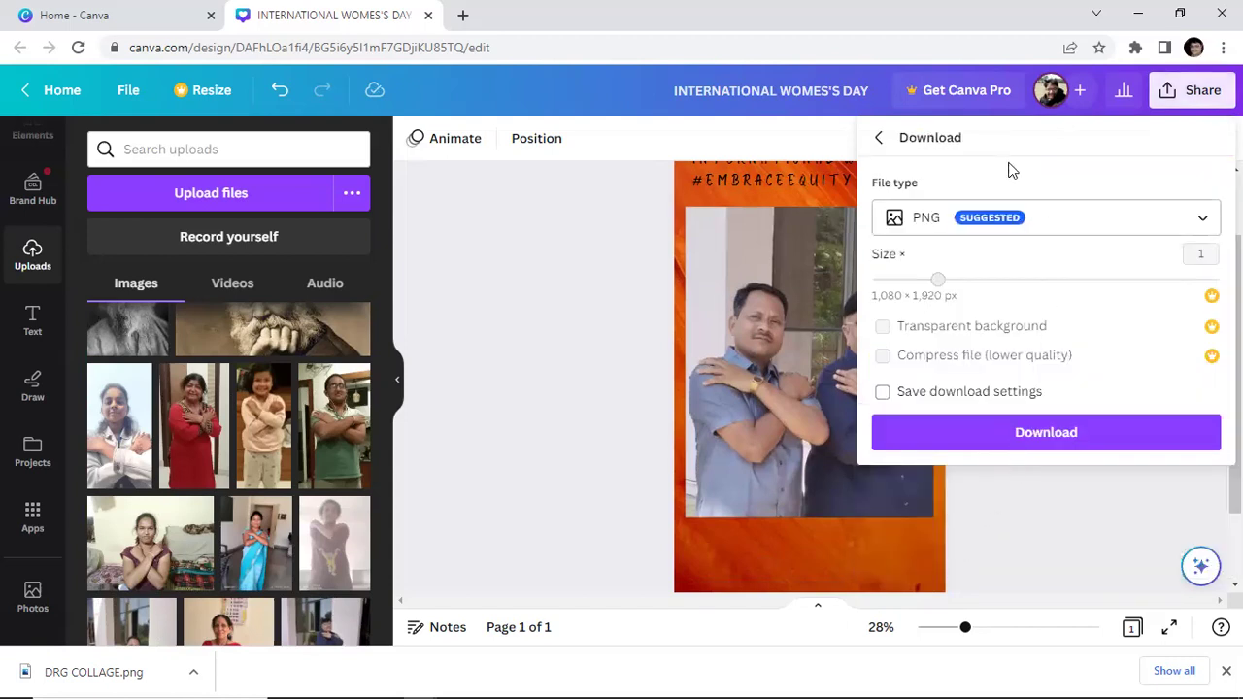
click(1041, 437)
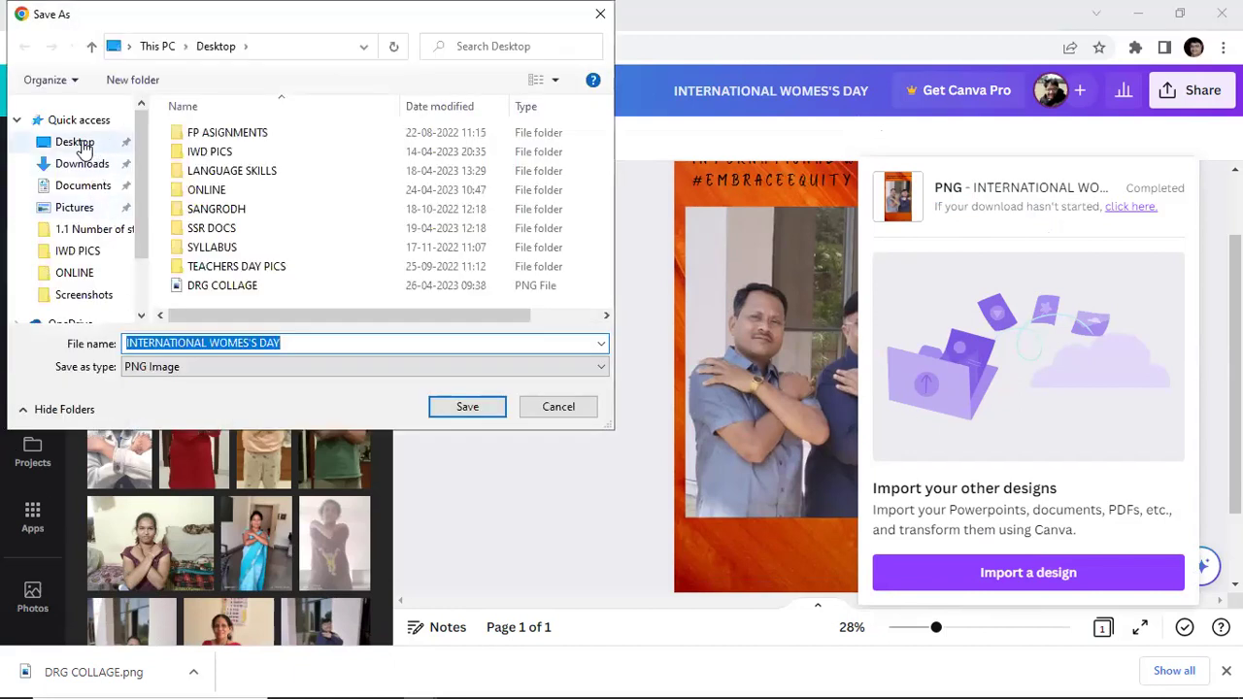
Save the PNG to the Desktop as "INTERNATIONAL WOMEN DAY INSTAGRAM".
click(84, 145)
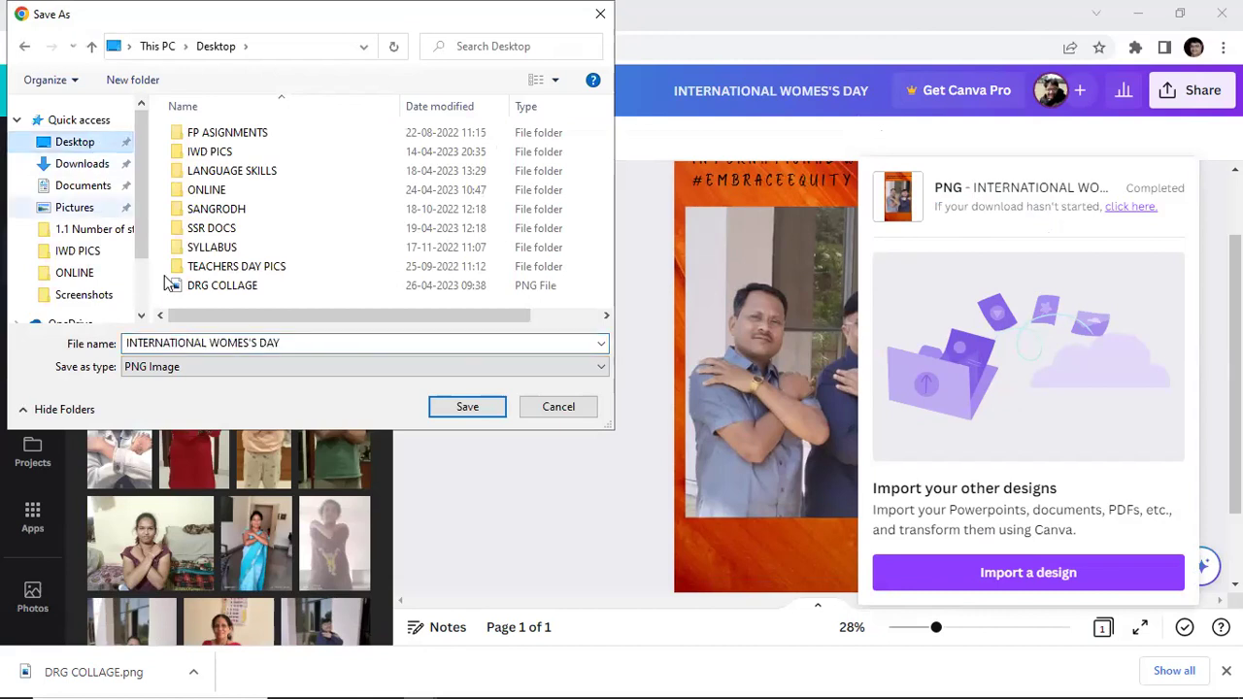
click(255, 343)
click(256, 343)
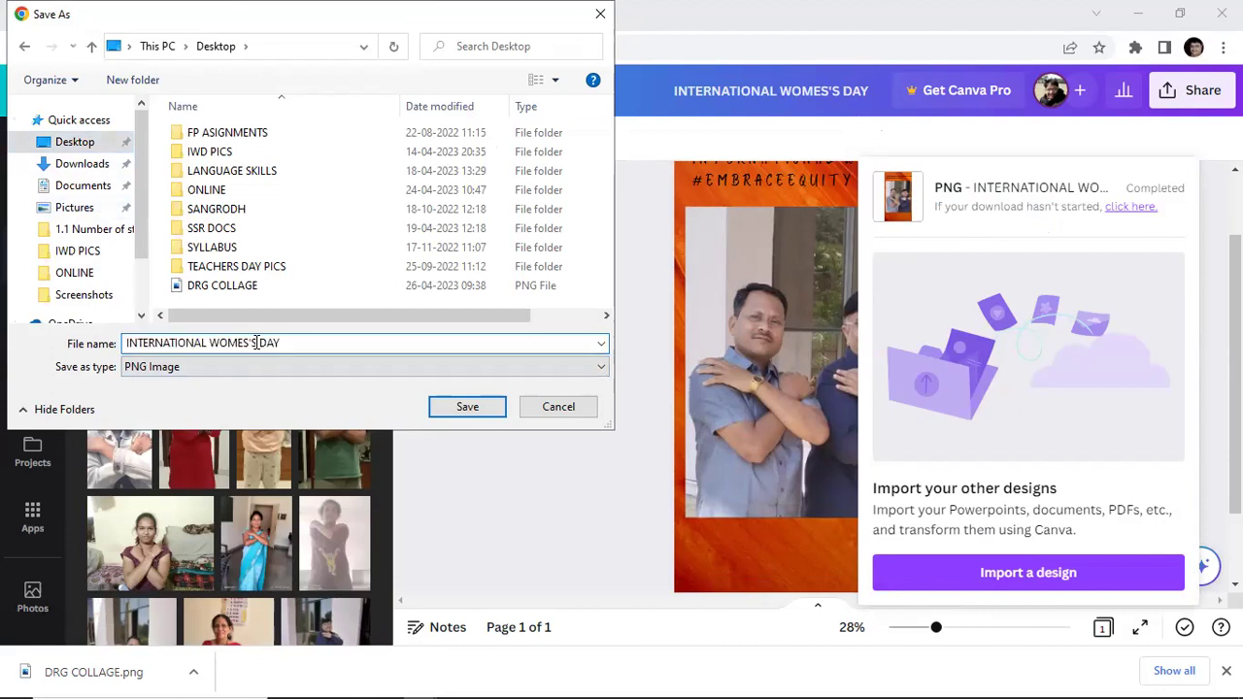
key(BackSpace)
key(BackSpace)
key(BackSpace)
key(BackSpace)
text(N)
text(INSTAGRAM)
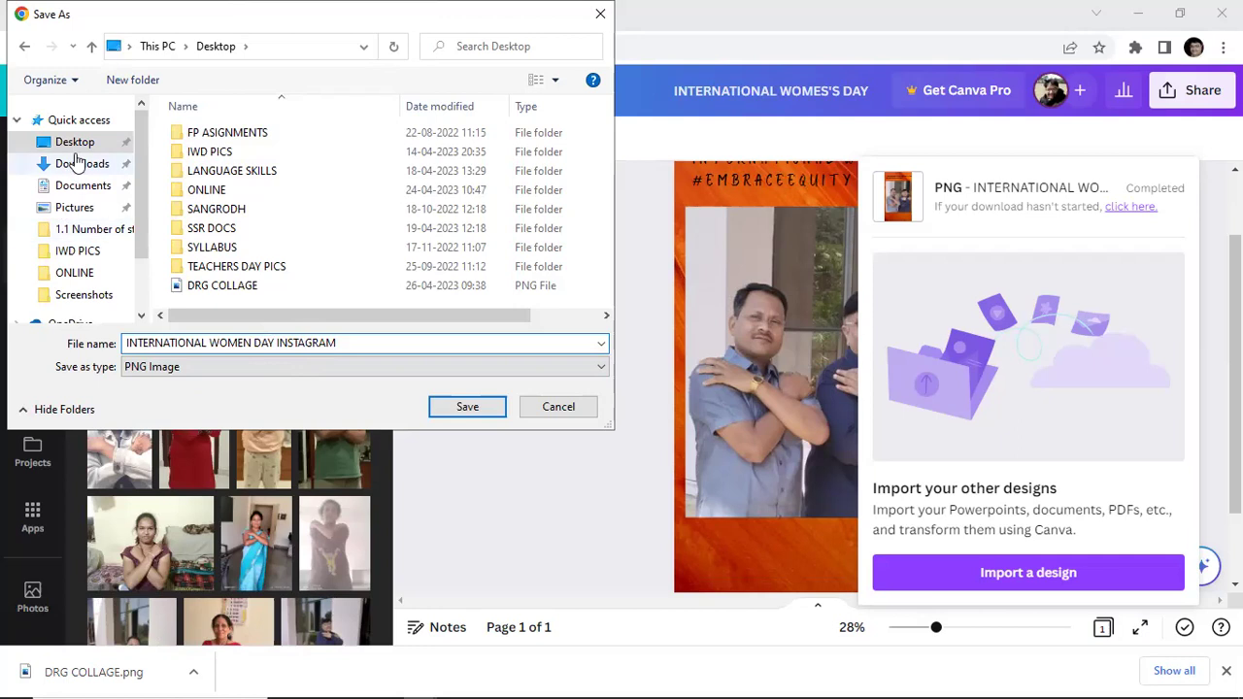
click(460, 409)
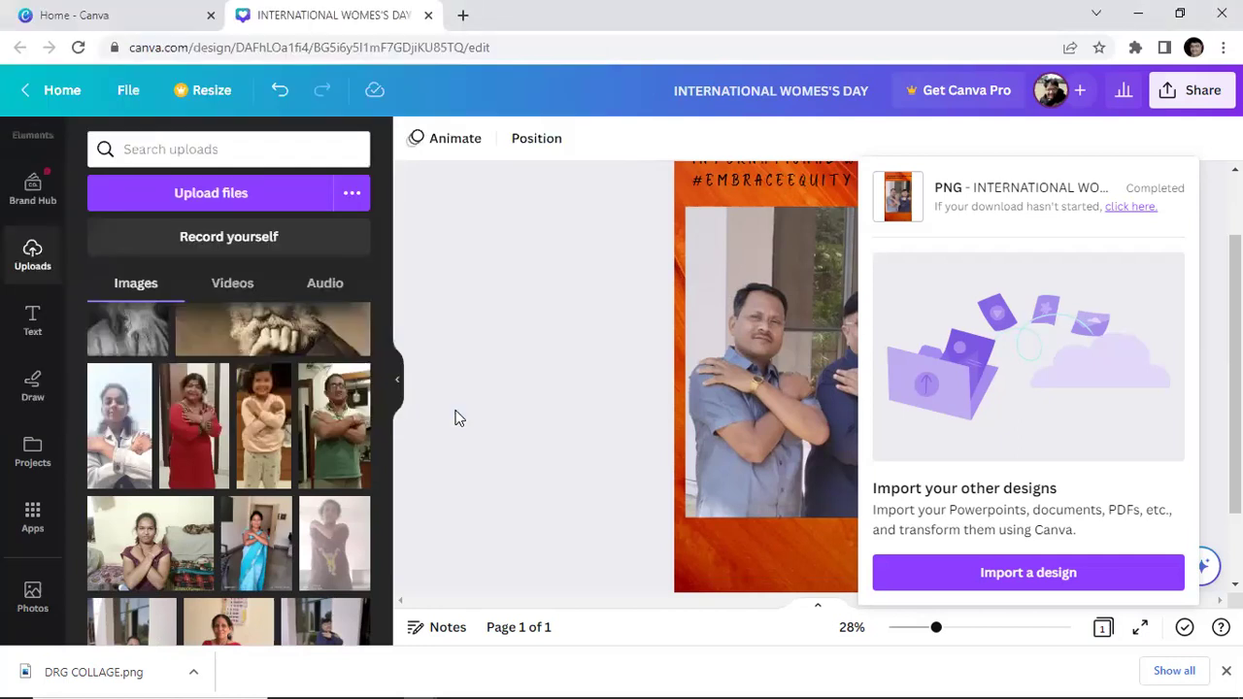